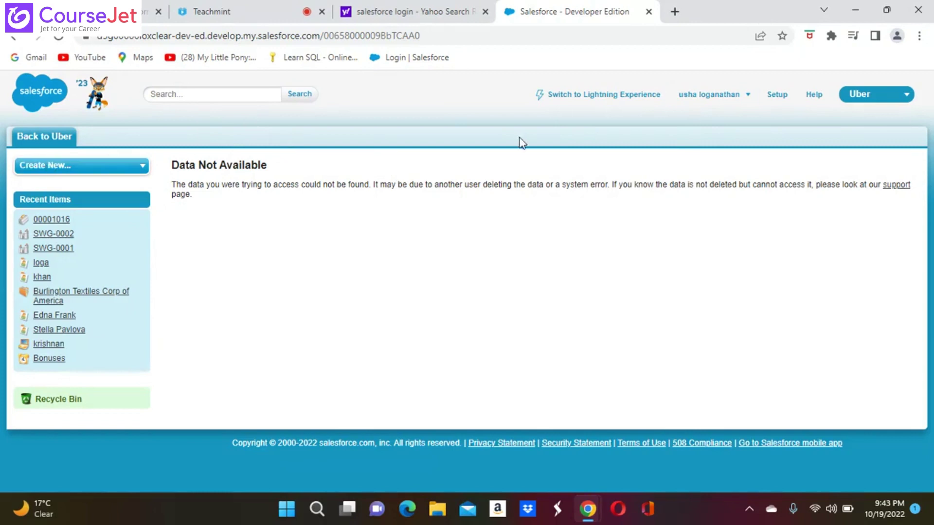
# Step: Open the Uber console app's detail page from Setup's Recent Items, review it, and start editing
pyautogui.click(777, 96)
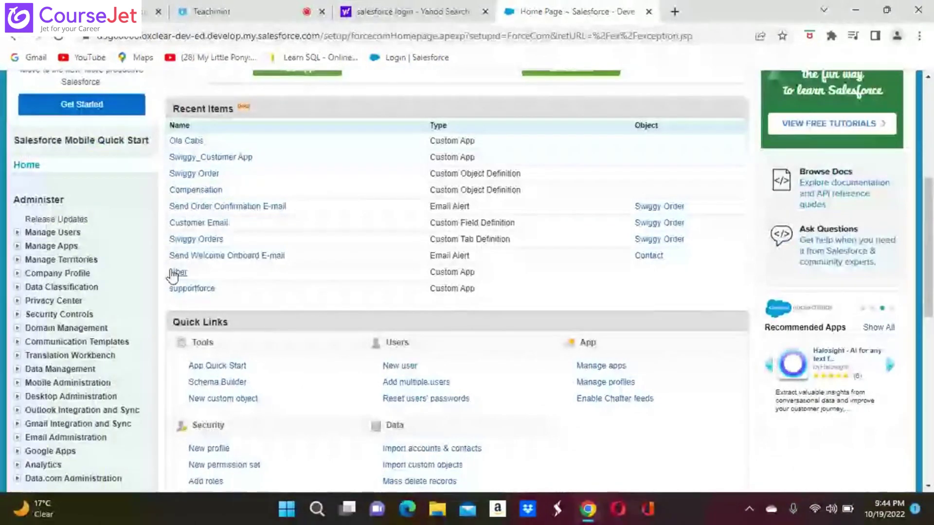
pyautogui.click(176, 273)
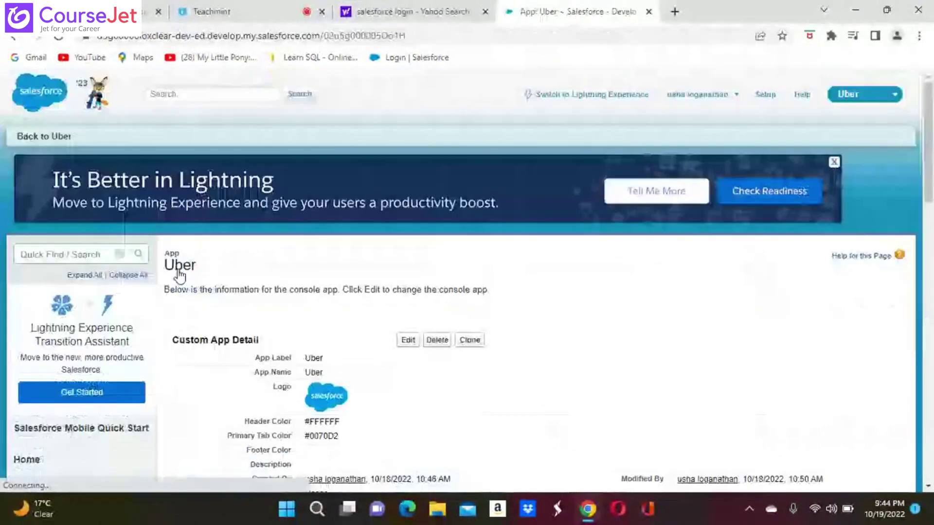
pyautogui.scroll(-1, 560, 411)
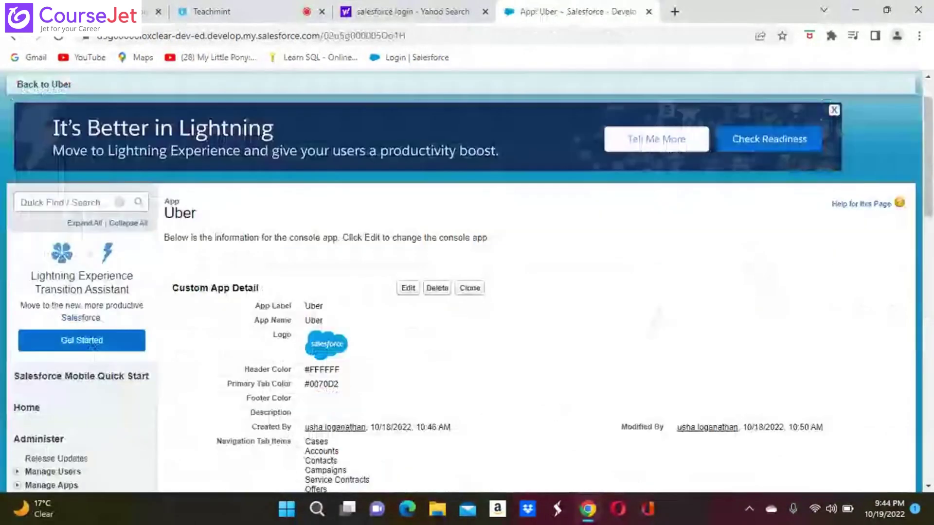
pyautogui.scroll(-6, 560, 411)
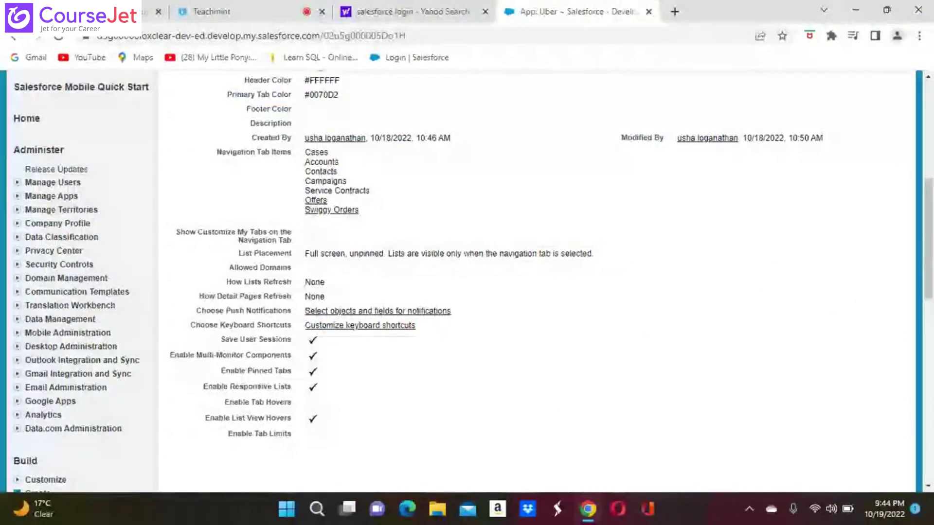
pyautogui.scroll(-4, 560, 411)
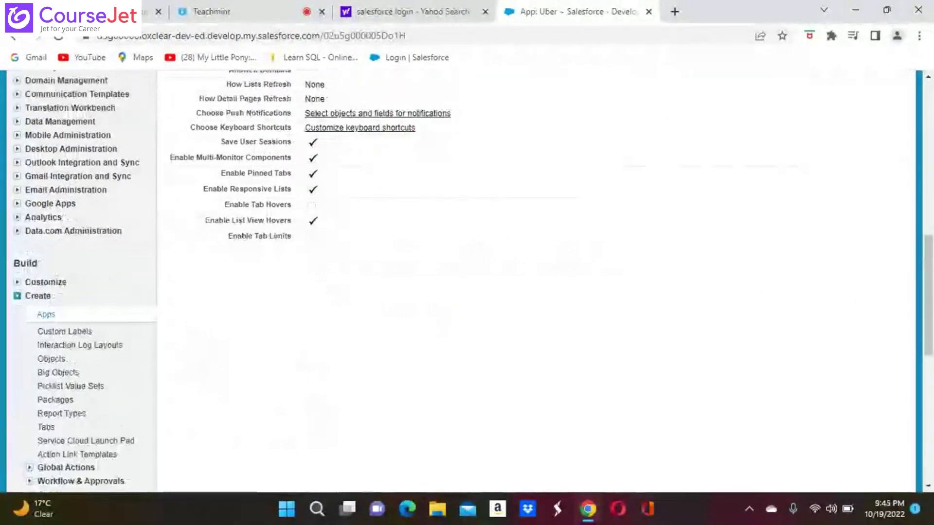
pyautogui.scroll(-1, 543, 281)
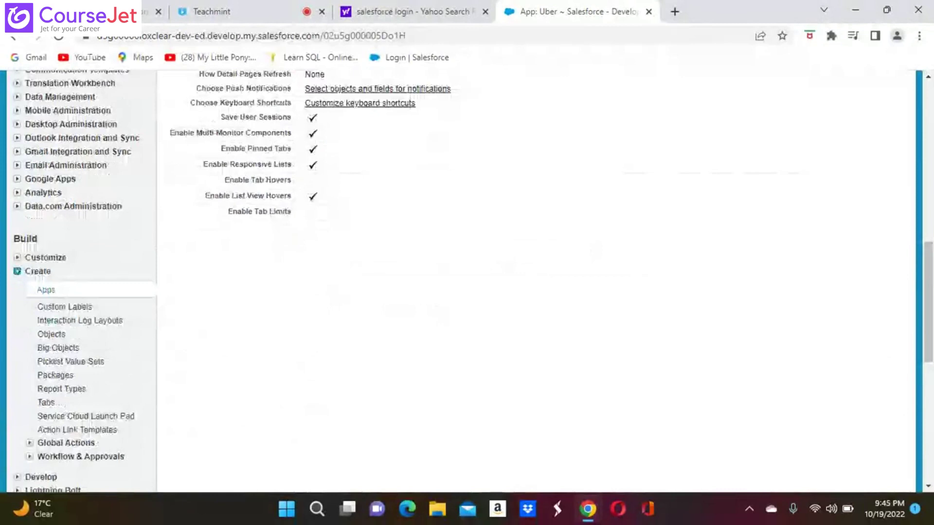
pyautogui.scroll(-6, 542, 281)
pyautogui.scroll(3, 542, 281)
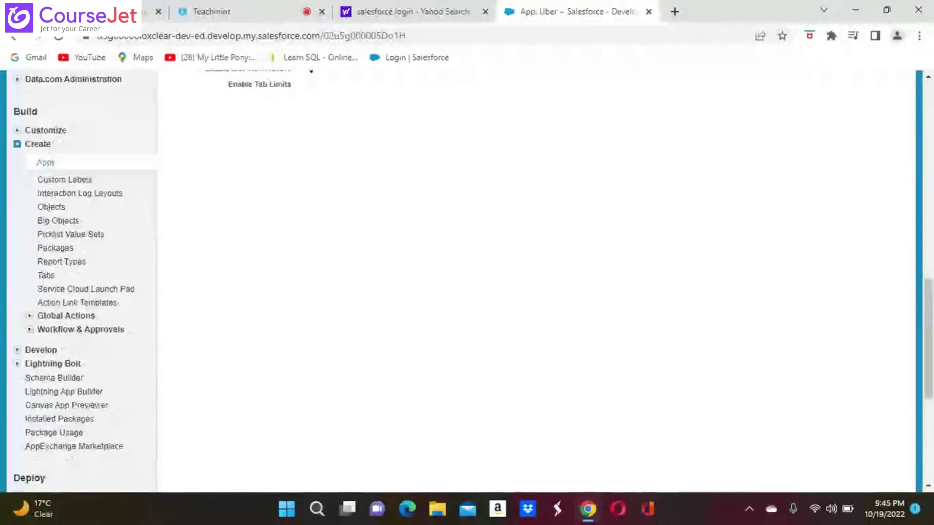
pyautogui.scroll(8, 542, 281)
pyautogui.scroll(4, 467, 281)
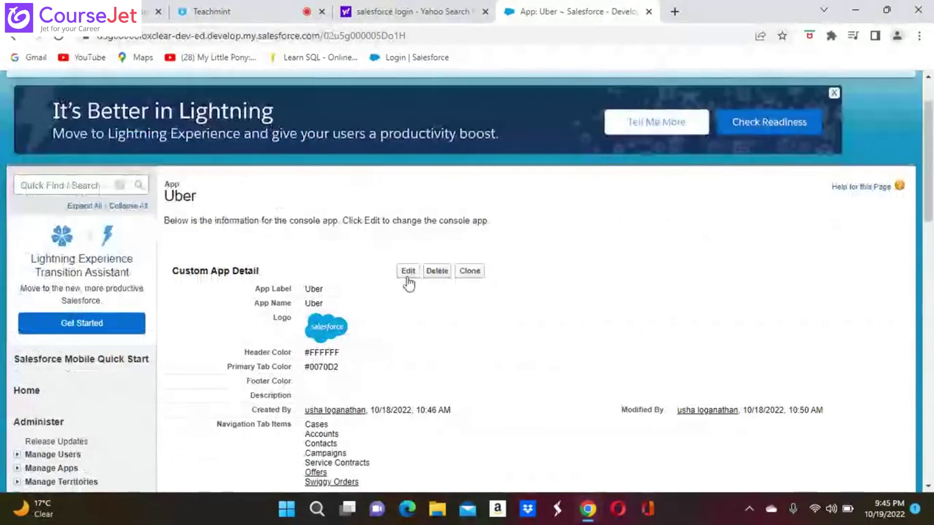
pyautogui.click(408, 271)
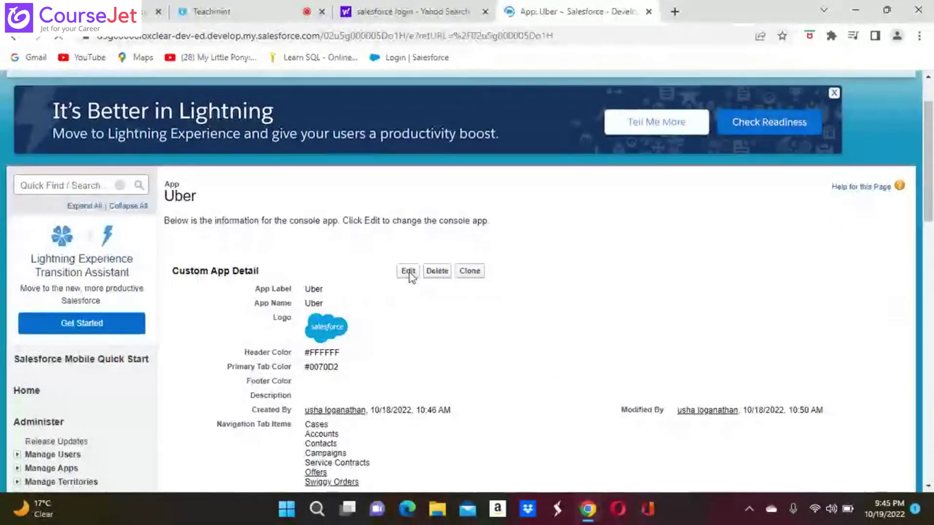
pyautogui.scroll(-8, 220, 249)
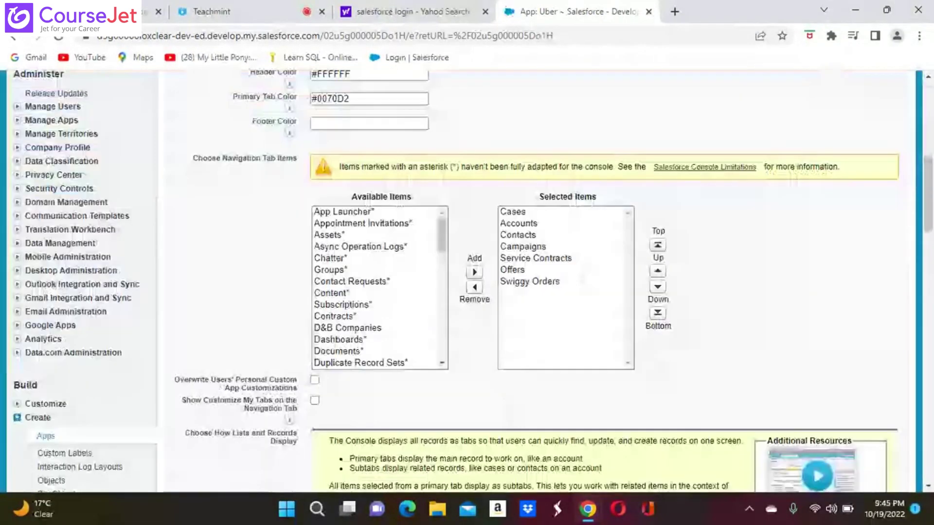
pyautogui.scroll(-3, 220, 249)
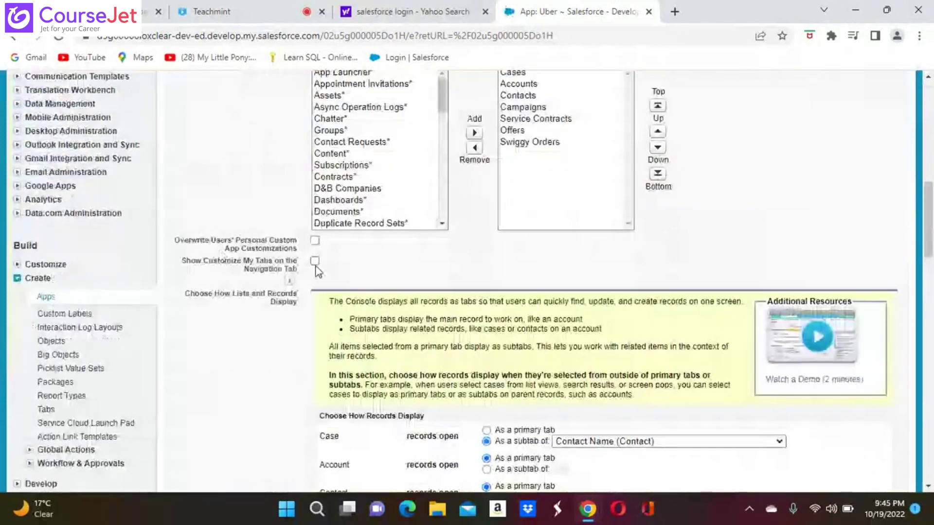
pyautogui.scroll(-3, 315, 282)
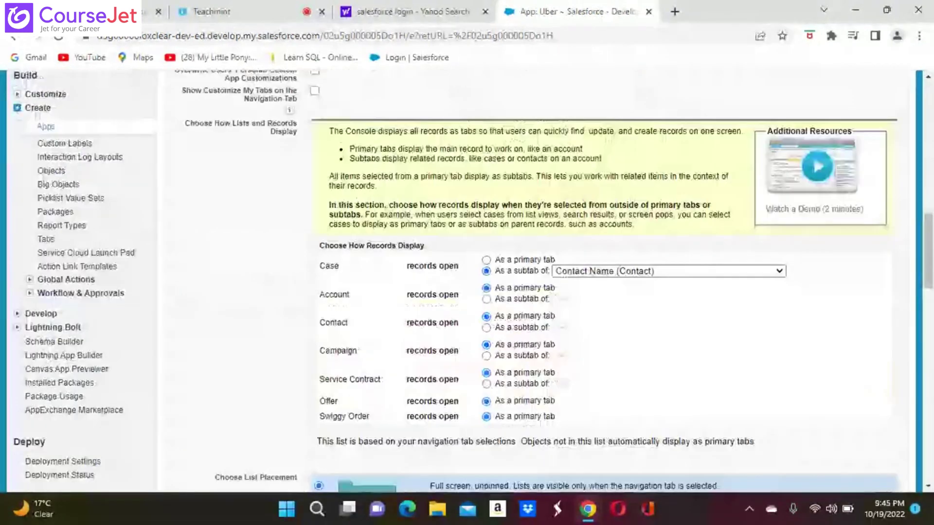
pyautogui.scroll(-5, 315, 282)
pyautogui.scroll(-7, 26, 234)
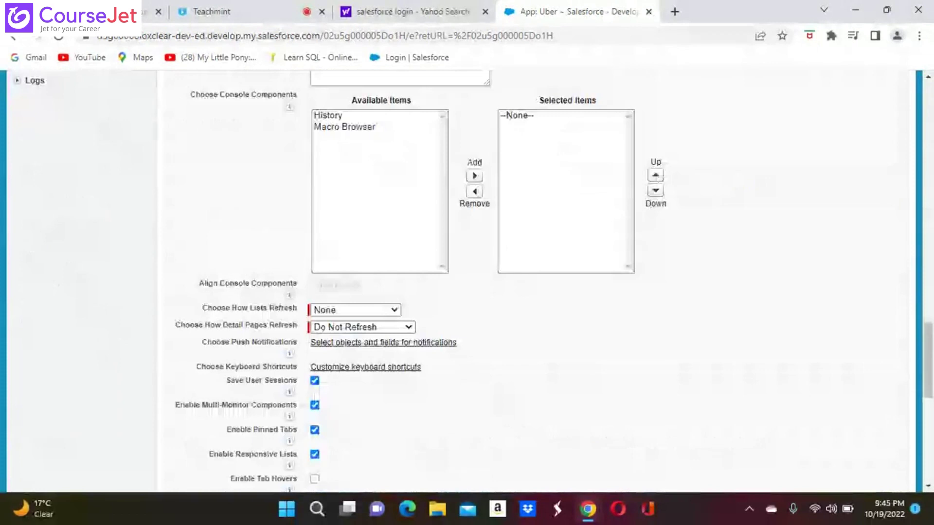
pyautogui.scroll(-3, 25, 235)
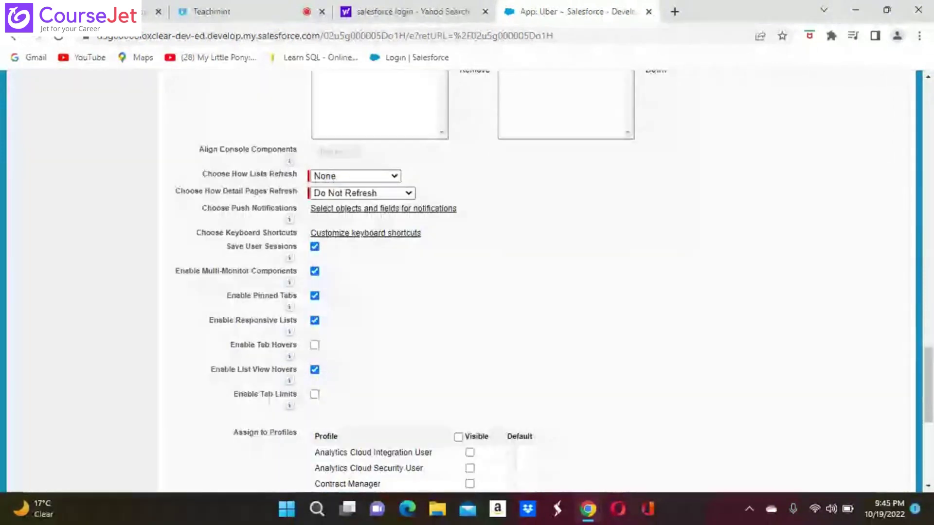
pyautogui.scroll(-5, 467, 282)
pyautogui.scroll(8, 466, 282)
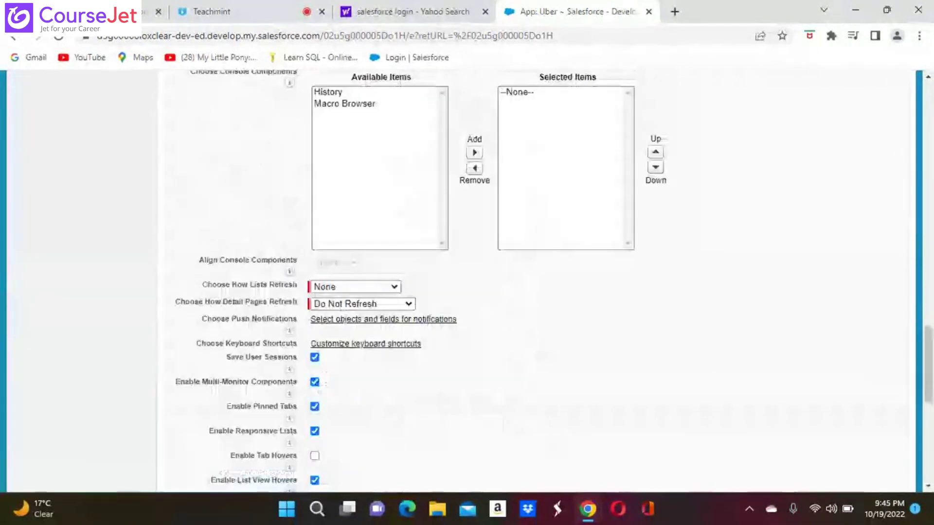
pyautogui.scroll(6, 467, 282)
pyautogui.scroll(4, 467, 282)
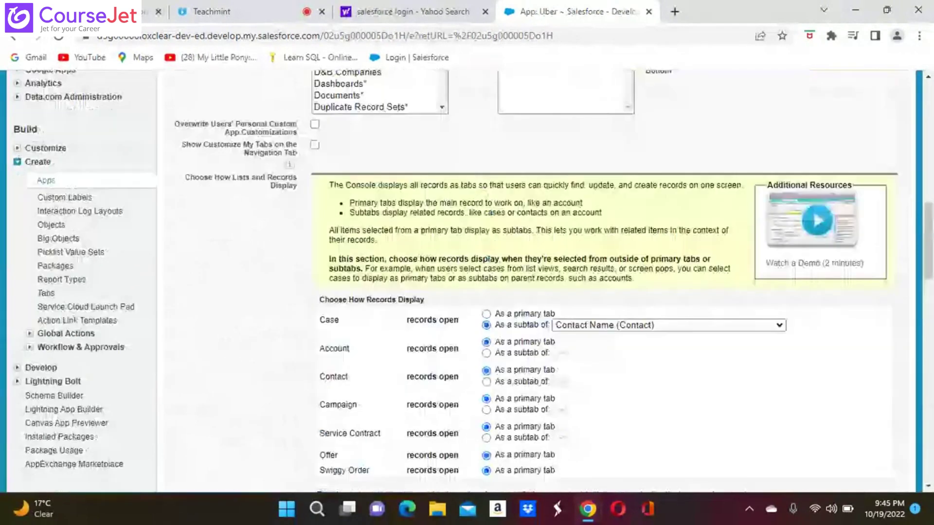
pyautogui.scroll(1, 466, 282)
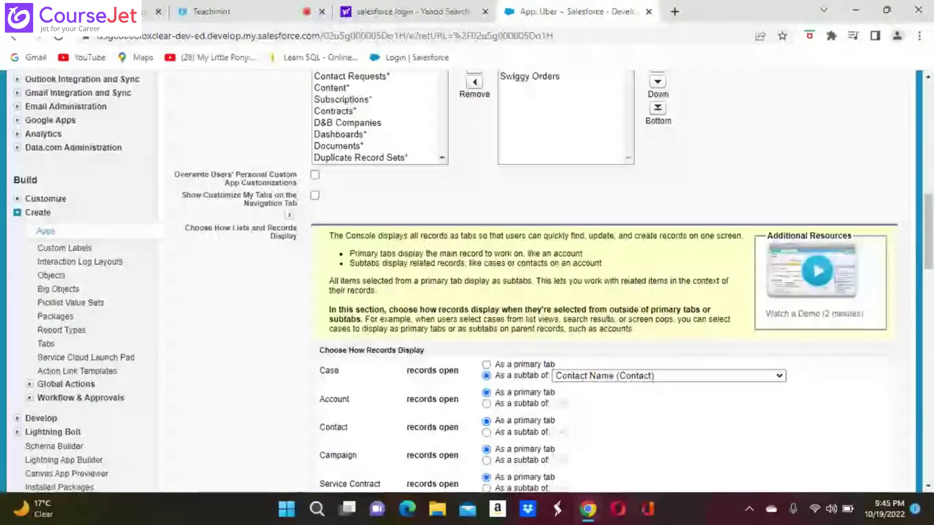
pyautogui.scroll(3, 297, 337)
pyautogui.scroll(1, 266, 367)
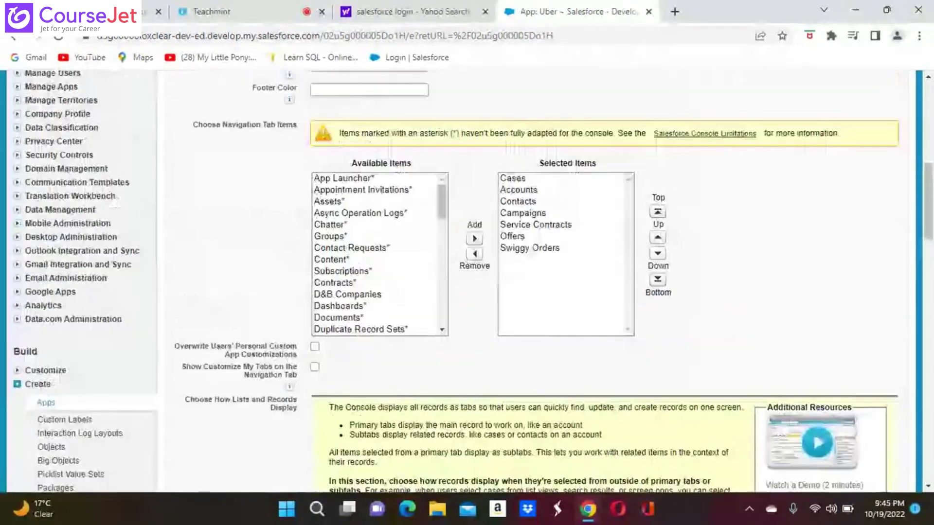
pyautogui.scroll(2, 467, 282)
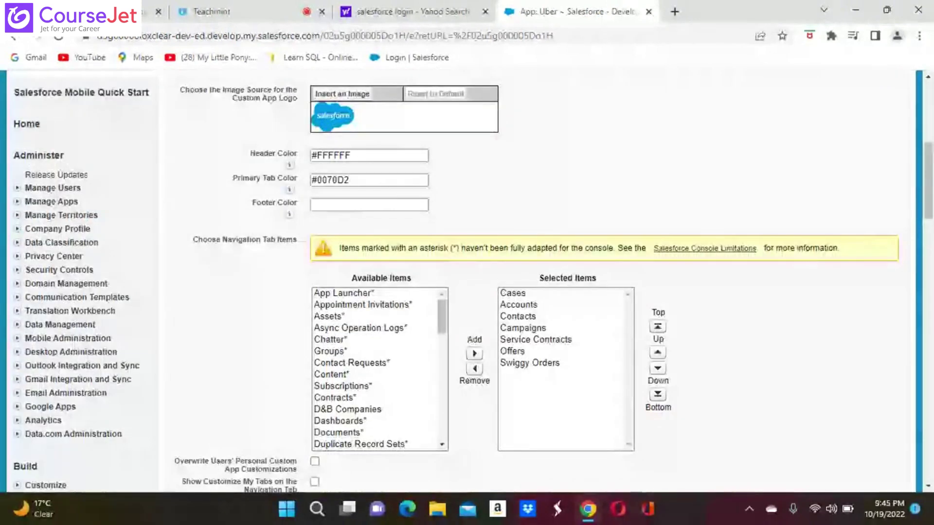
pyautogui.scroll(3, 467, 282)
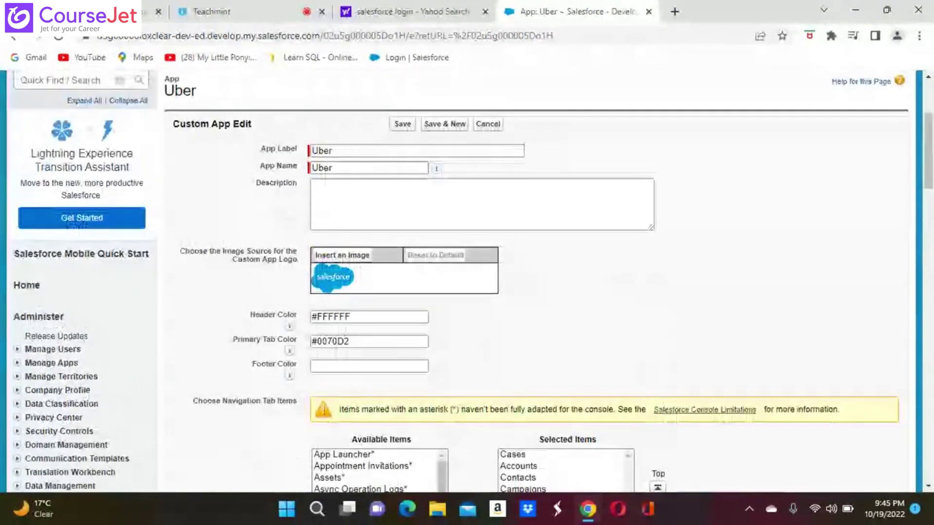
pyautogui.scroll(-4, 467, 282)
pyautogui.scroll(-5, 467, 282)
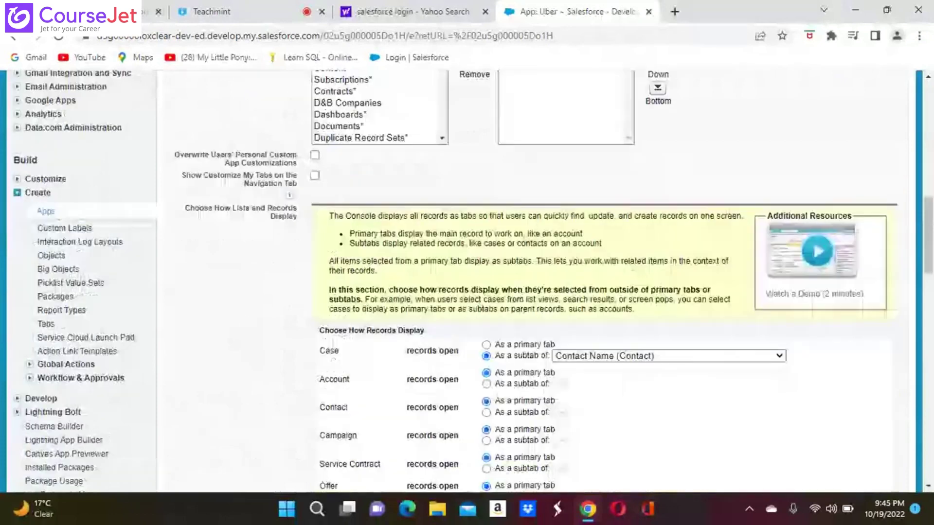
pyautogui.scroll(-1, 467, 282)
pyautogui.scroll(-4, 466, 282)
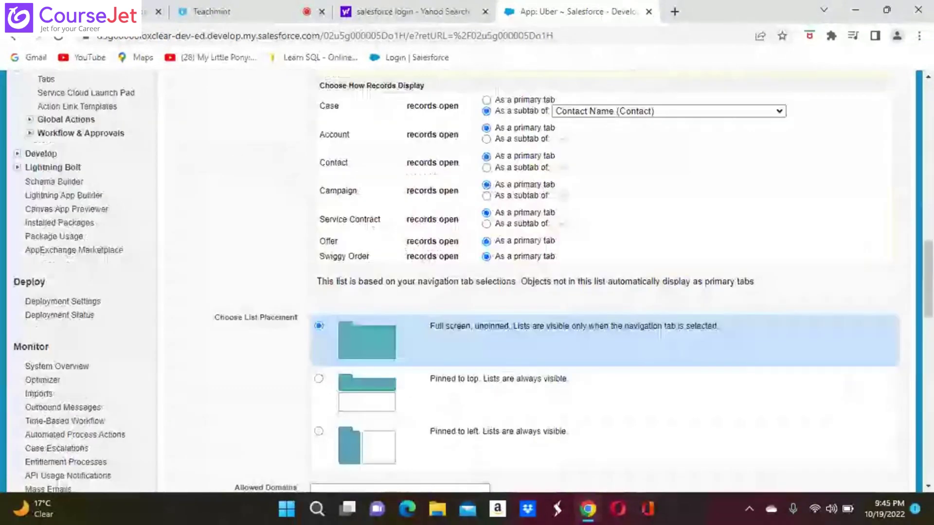
pyautogui.scroll(-6, 660, 332)
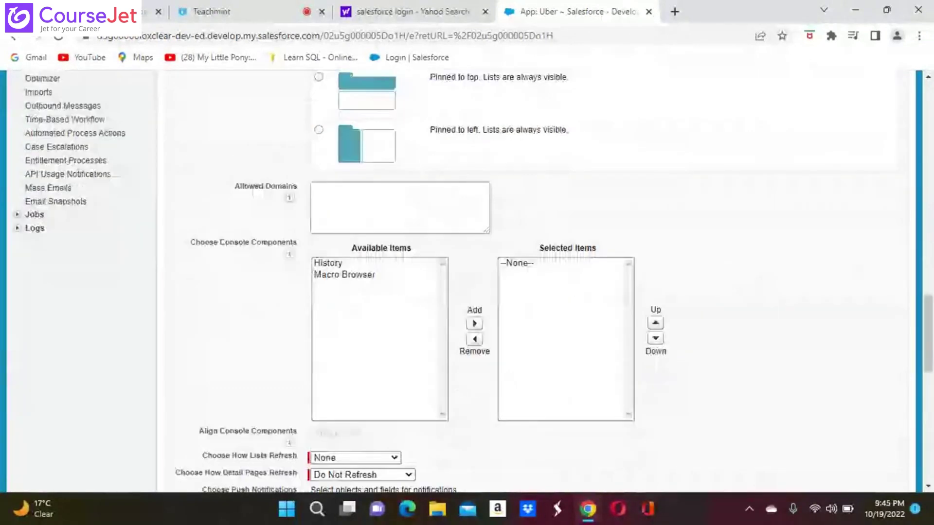
pyautogui.scroll(-5, 467, 282)
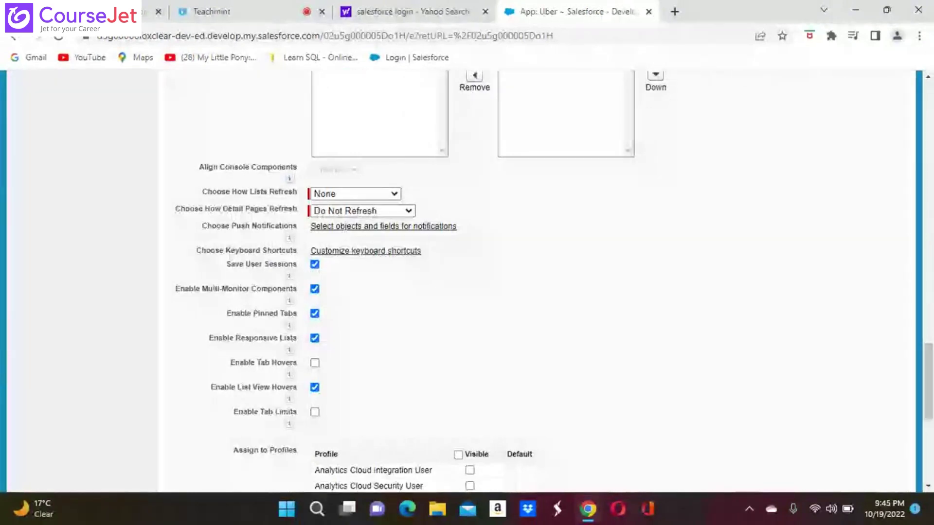
pyautogui.scroll(-5, 467, 282)
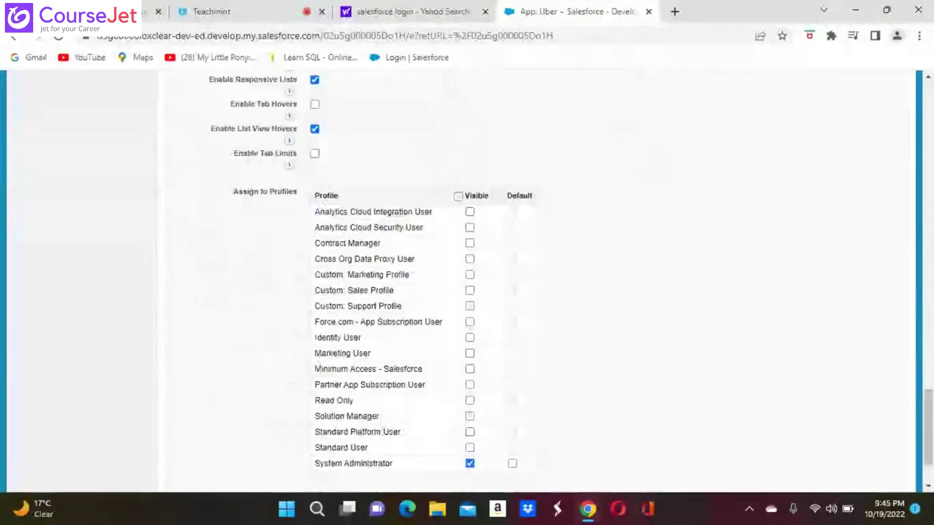
pyautogui.scroll(-2, 467, 282)
pyautogui.scroll(10, 467, 282)
pyautogui.scroll(20, 467, 282)
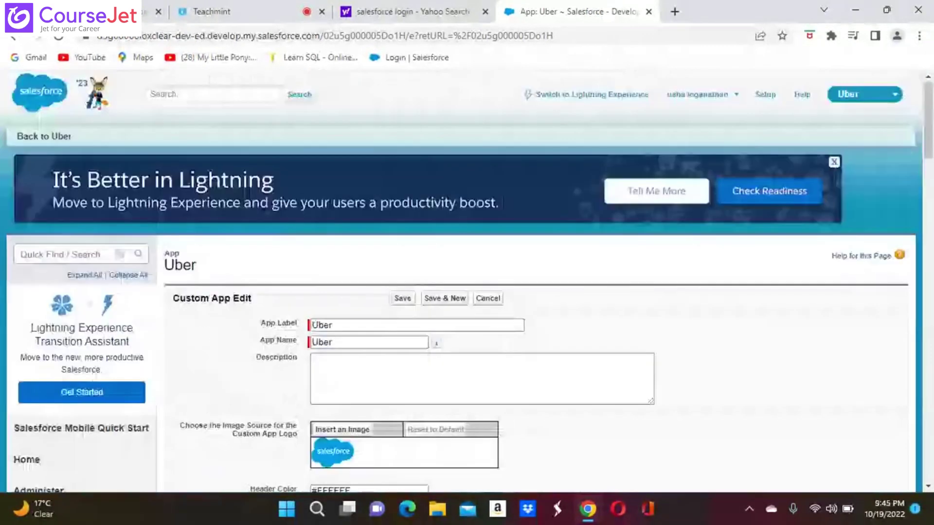
pyautogui.scroll(-3, 466, 282)
pyautogui.scroll(-2, 466, 282)
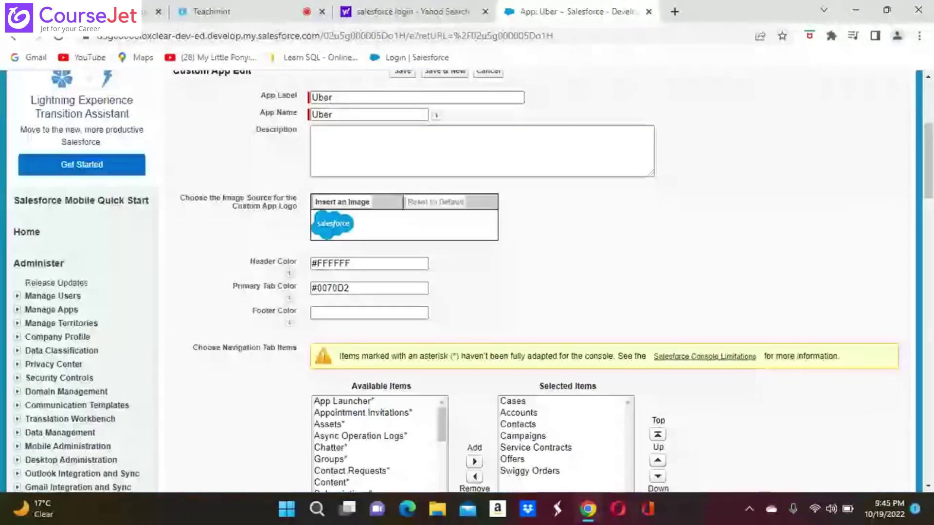
pyautogui.scroll(-1, 467, 282)
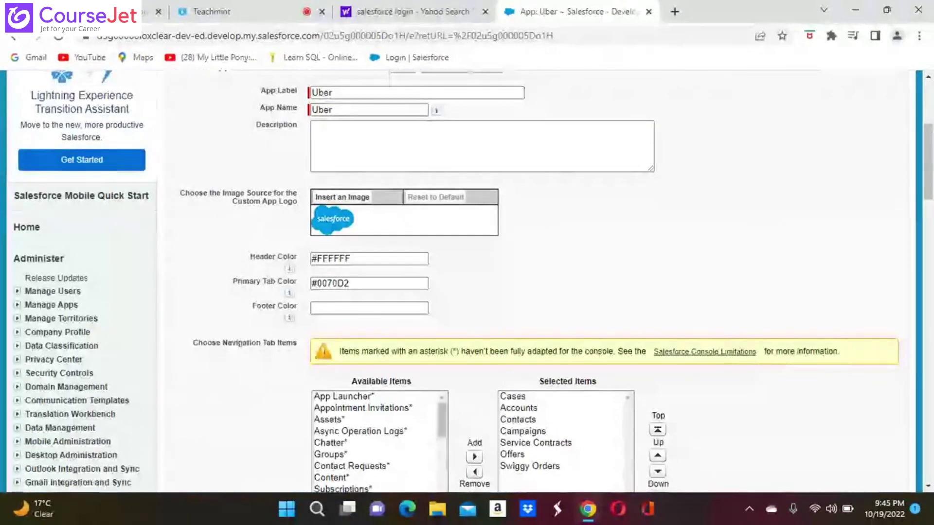
pyautogui.scroll(-1, 466, 282)
pyautogui.scroll(-3, 467, 282)
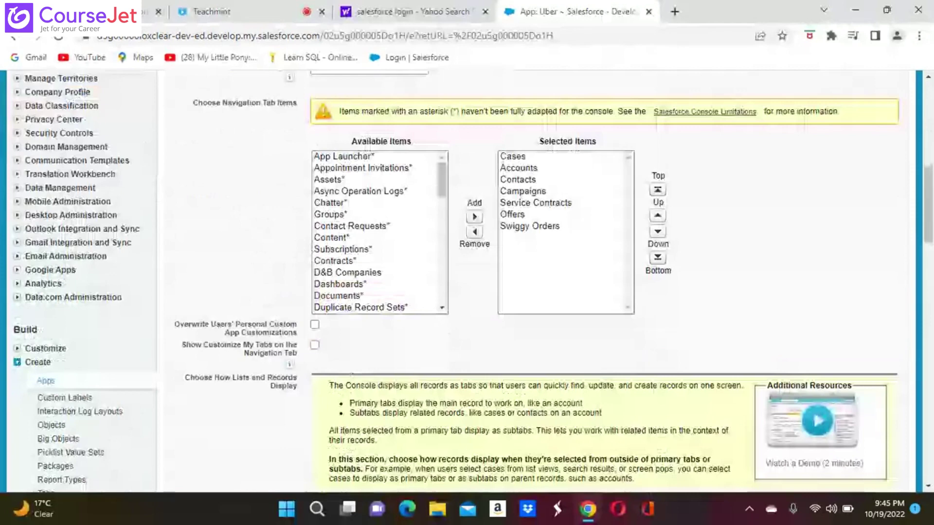
pyautogui.scroll(10, 467, 282)
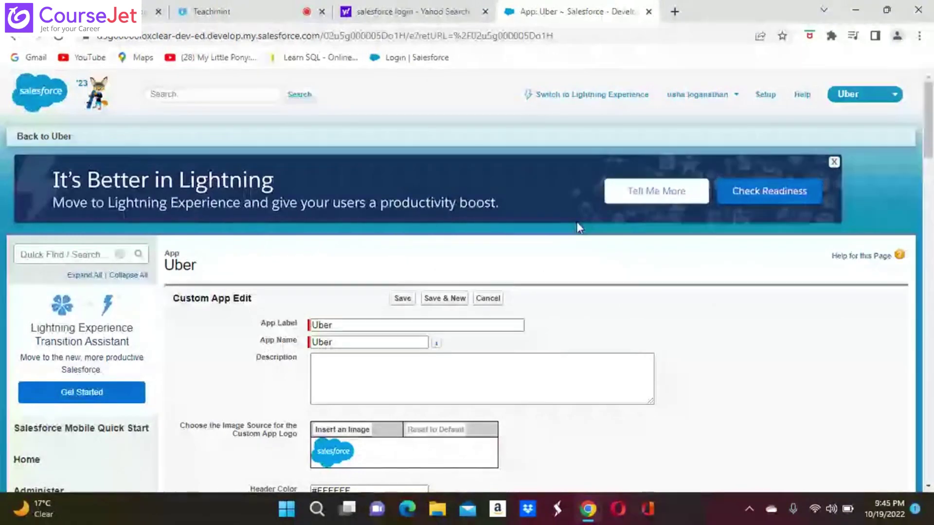
# Step: Search the Uber app's edit form for 'lightni', scroll through it, then close the find bar
pyautogui.hotkey('ctrl', 'f')
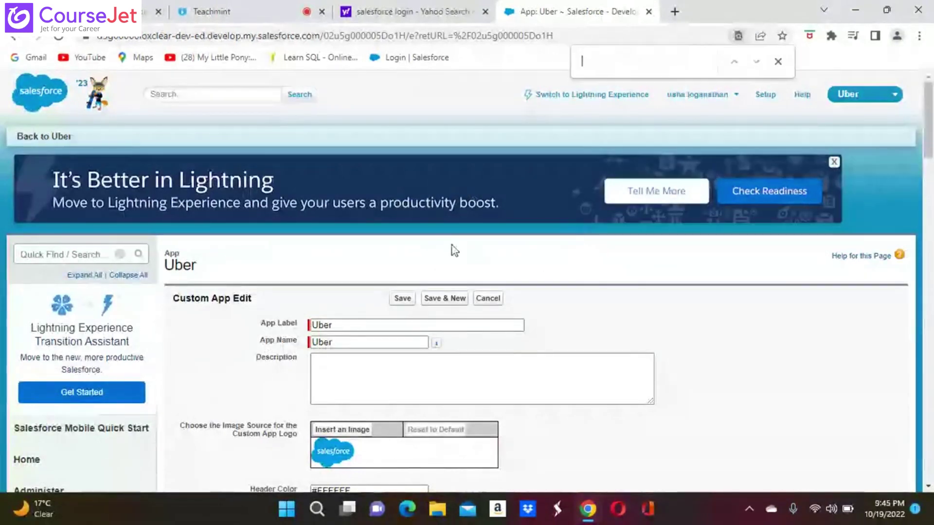
pyautogui.write('lightn')
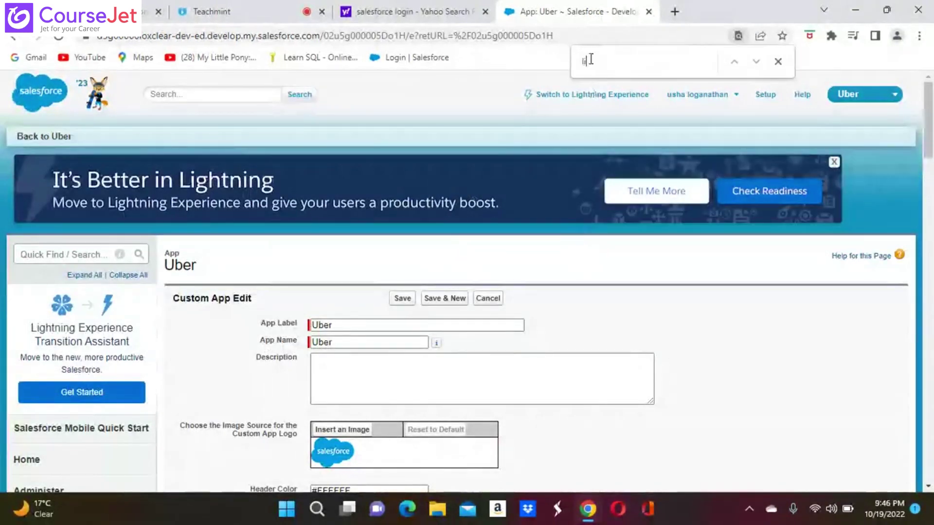
pyautogui.write('i')
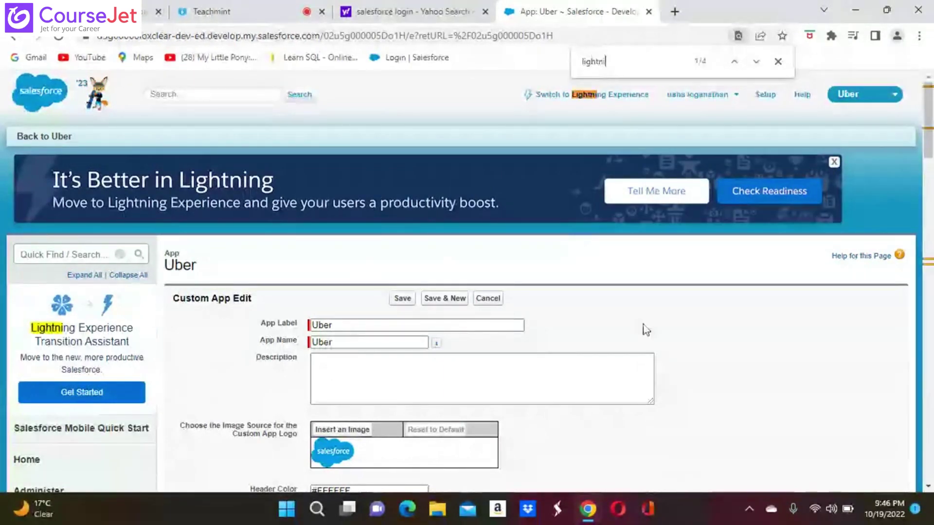
pyautogui.scroll(-10, 646, 329)
pyautogui.scroll(-3, 646, 329)
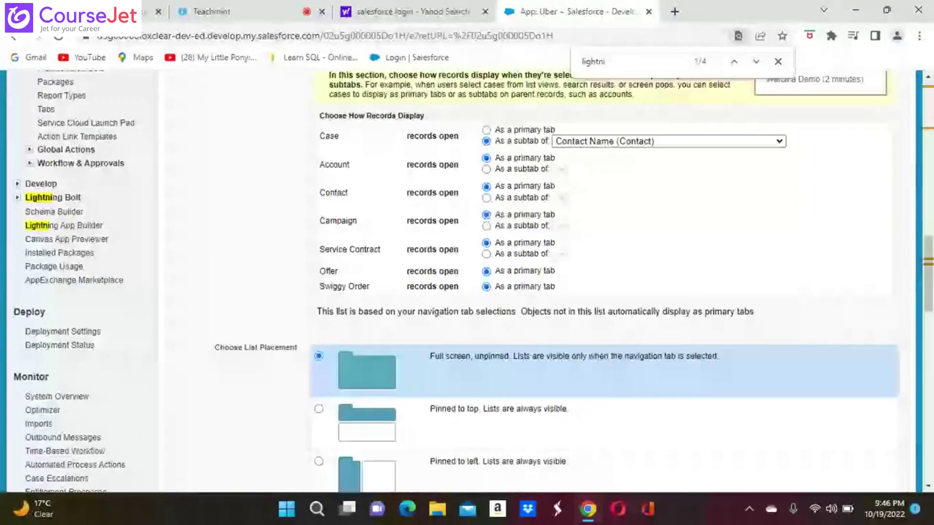
pyautogui.scroll(5, 645, 329)
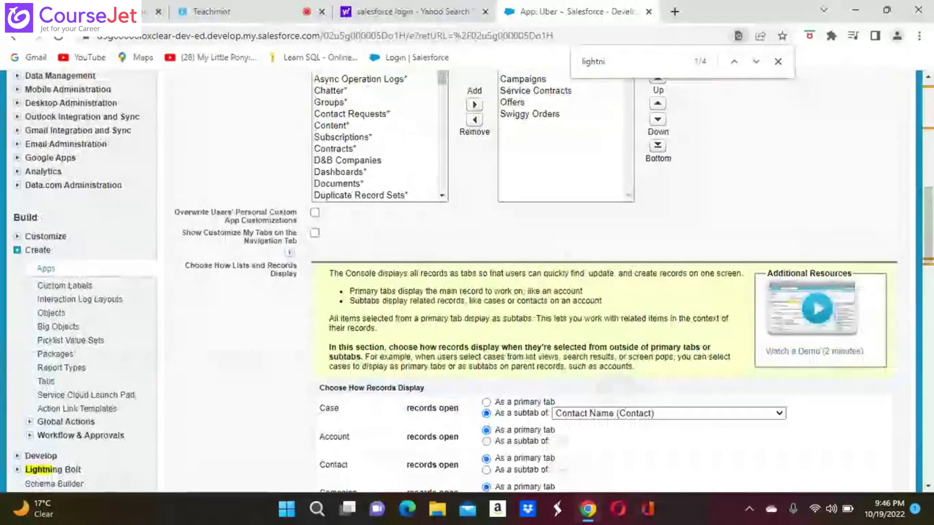
pyautogui.scroll(-4, 645, 329)
pyautogui.scroll(-7, 535, 282)
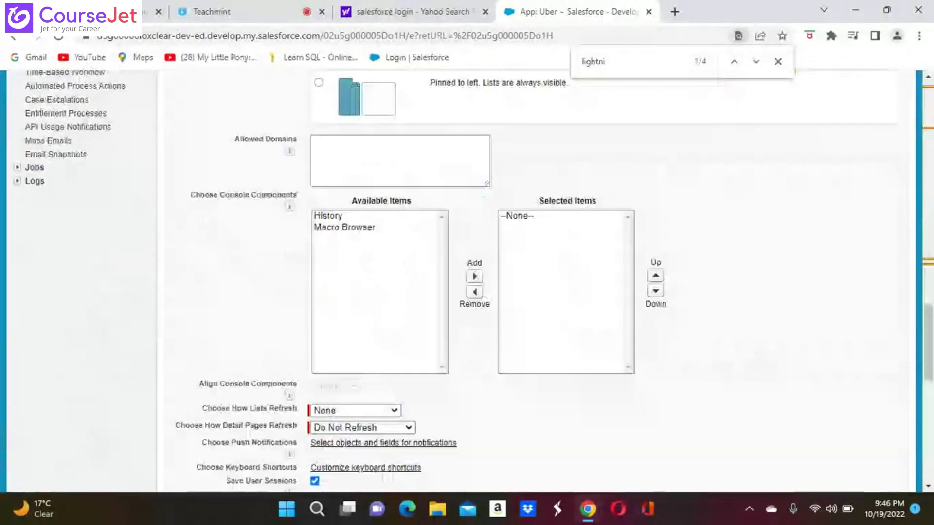
pyautogui.scroll(-2, 471, 281)
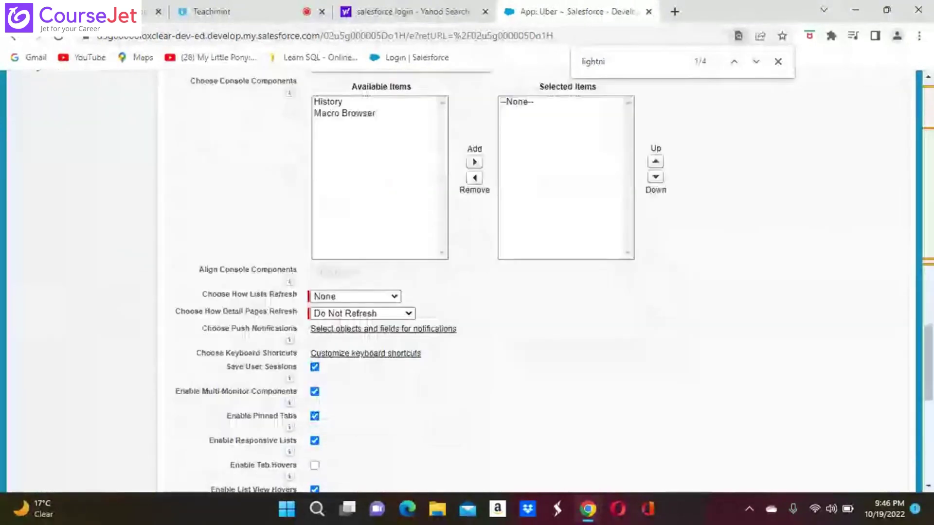
pyautogui.scroll(-4, 467, 282)
pyautogui.scroll(-4, 467, 282)
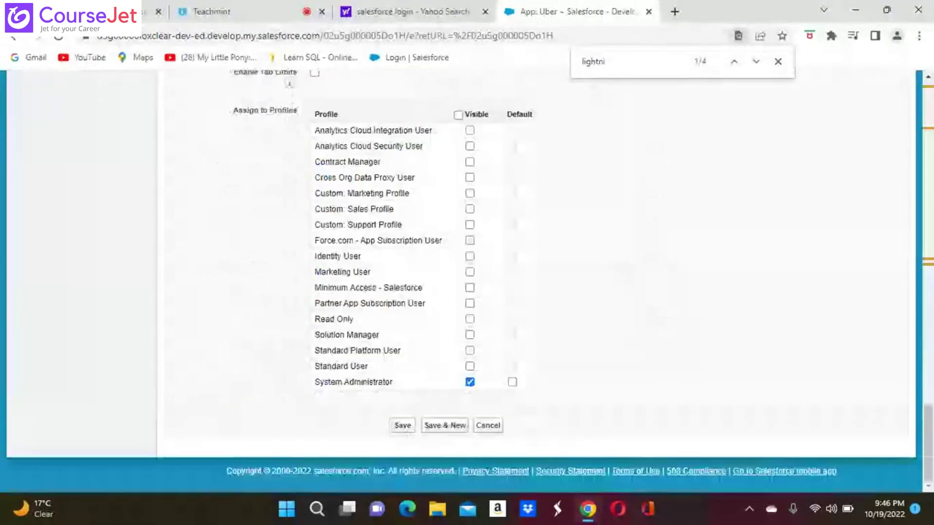
pyautogui.scroll(8, 467, 282)
pyautogui.scroll(15, 467, 282)
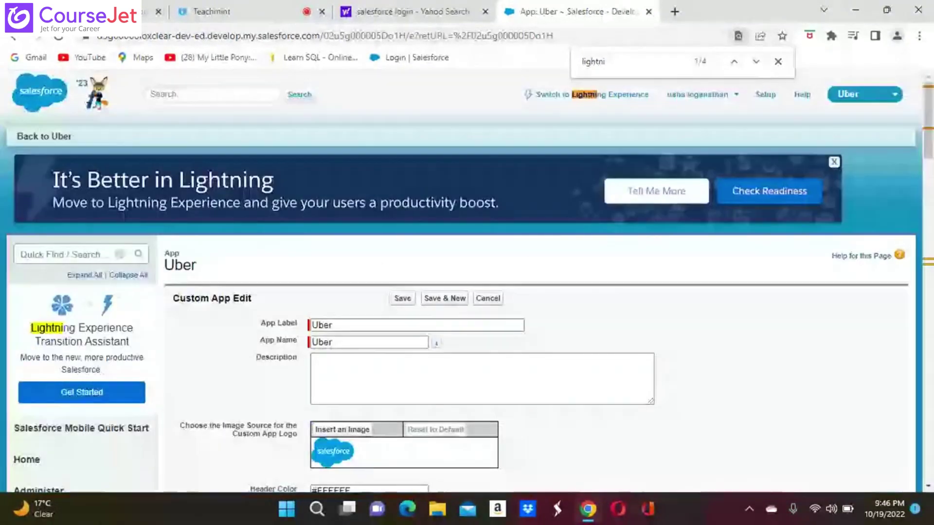
pyautogui.scroll(-3, 467, 282)
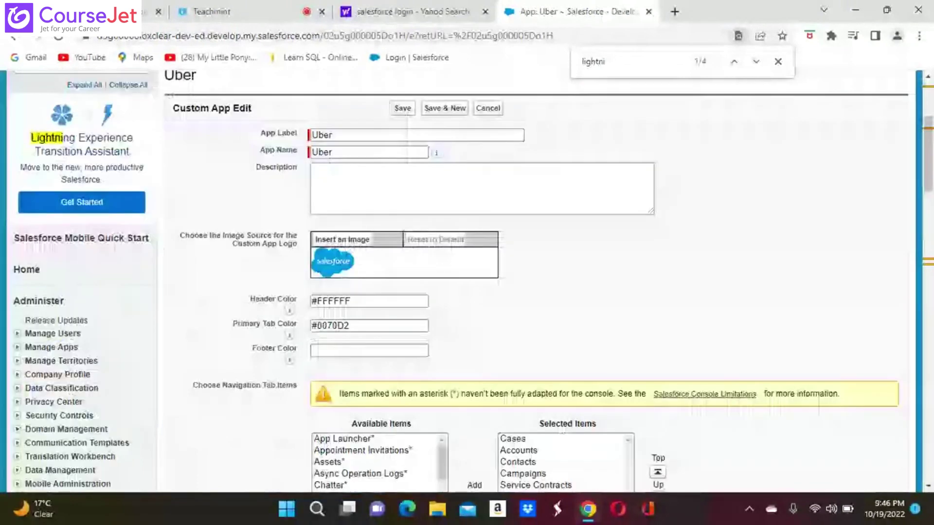
pyautogui.scroll(-3, 466, 282)
pyautogui.scroll(6, 467, 282)
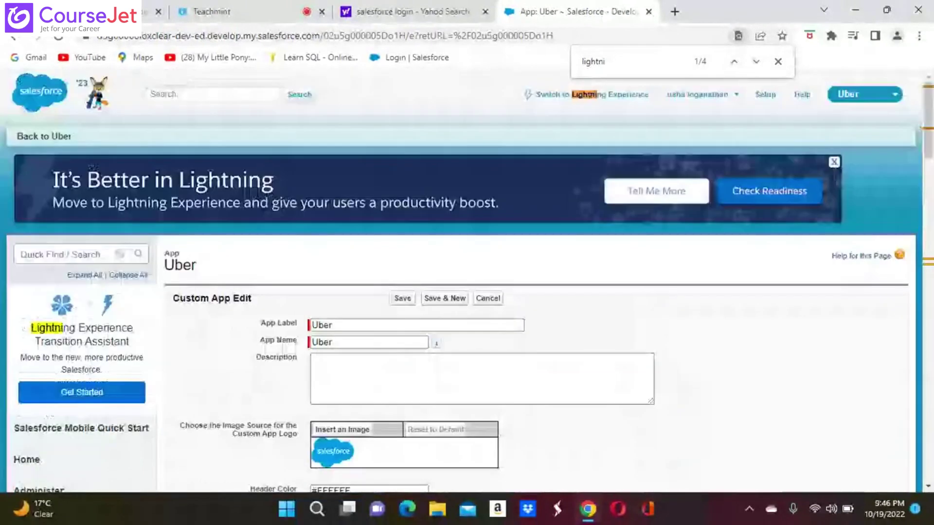
pyautogui.click(777, 61)
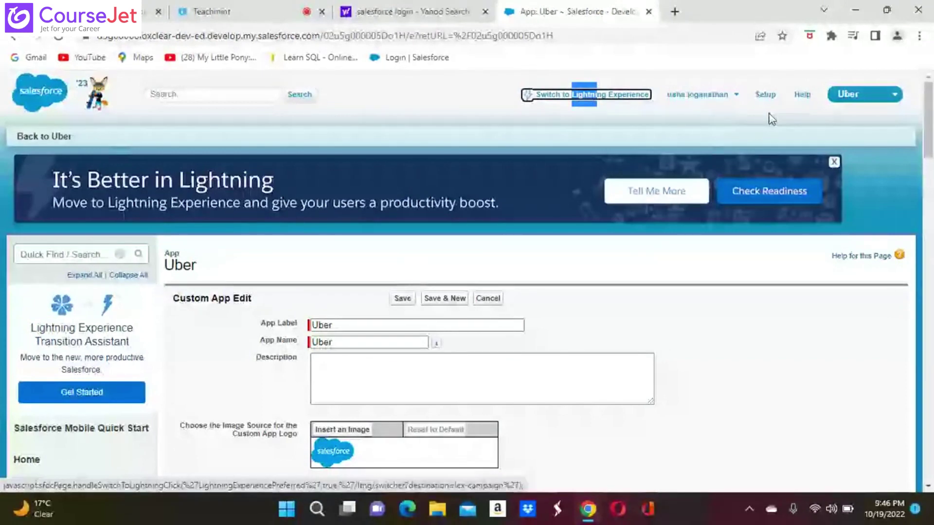
pyautogui.click(804, 379)
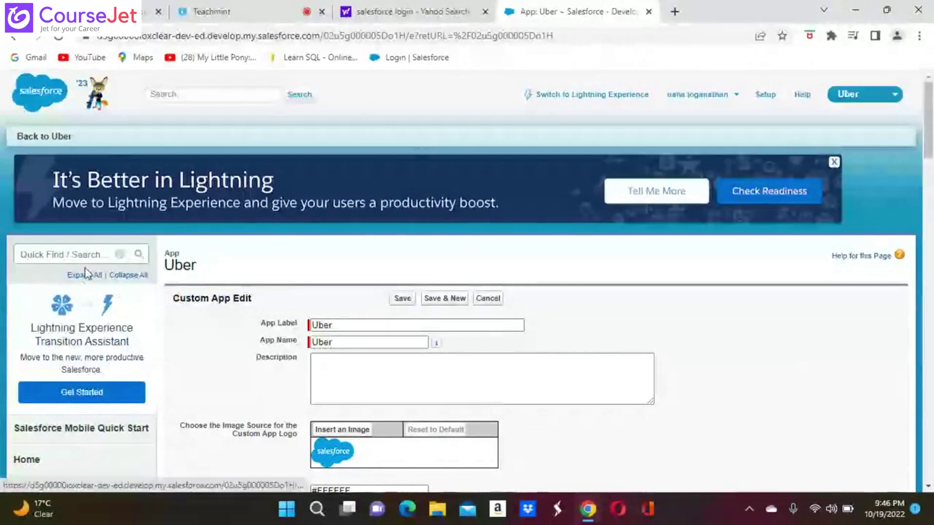
pyautogui.scroll(-3, 159, 211)
pyautogui.scroll(-2, 744, 412)
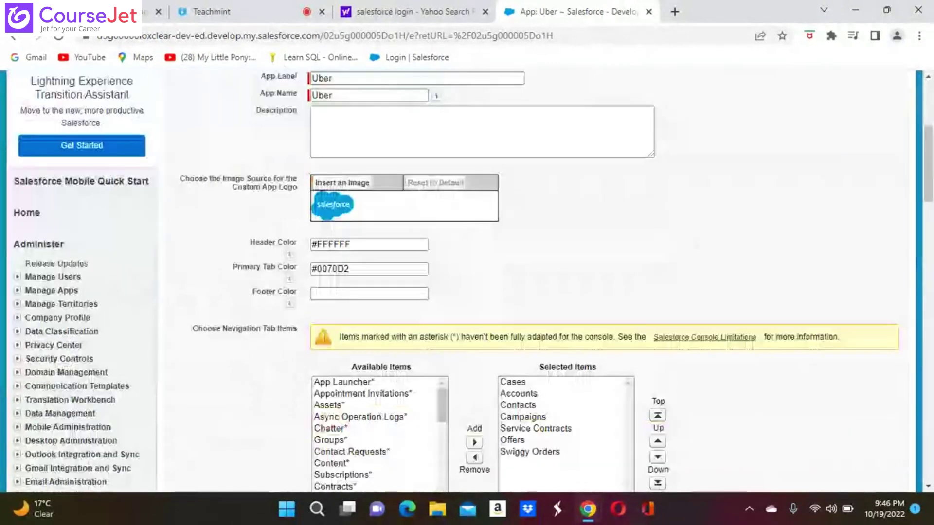
pyautogui.scroll(-5, 745, 412)
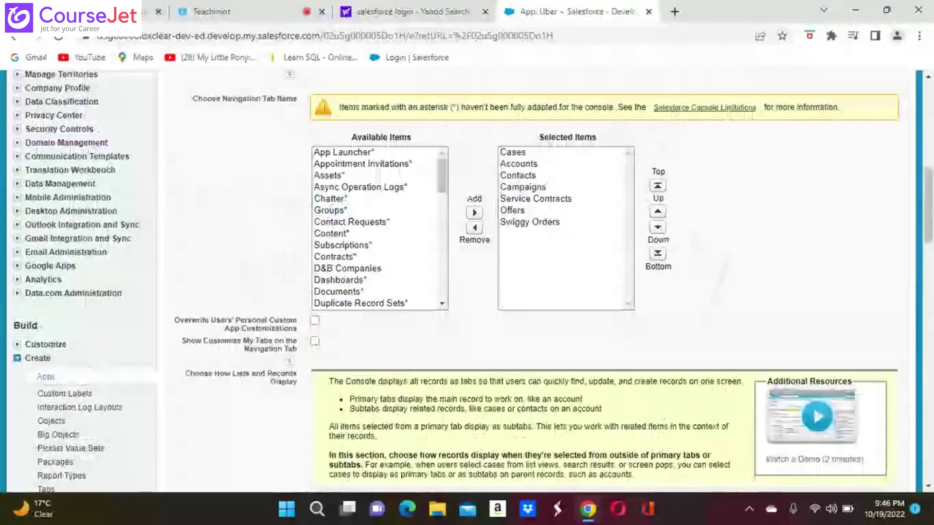
pyautogui.scroll(-2, 604, 282)
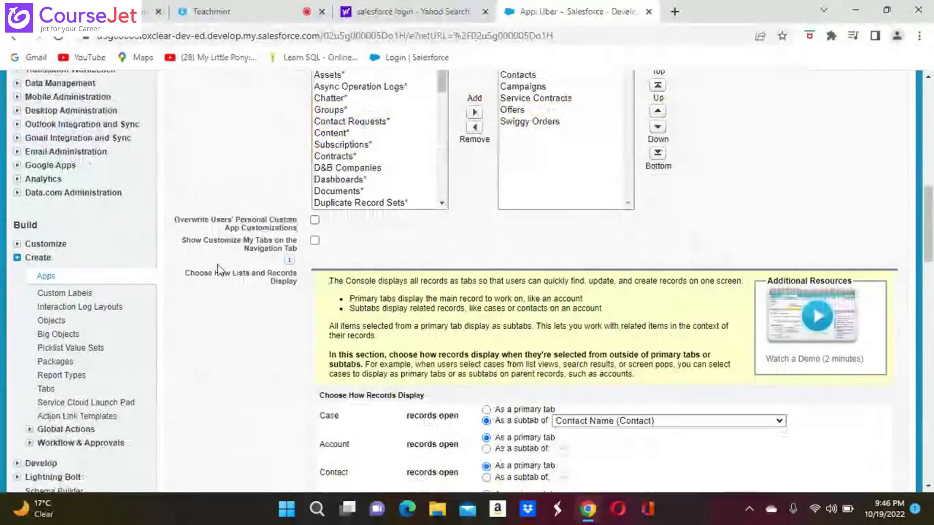
pyautogui.scroll(-7, 219, 269)
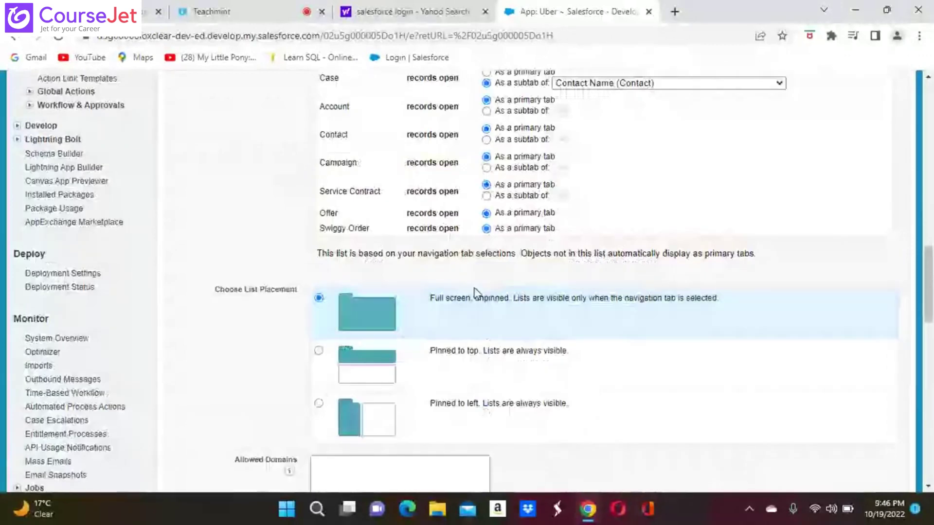
pyautogui.scroll(-10, 841, 287)
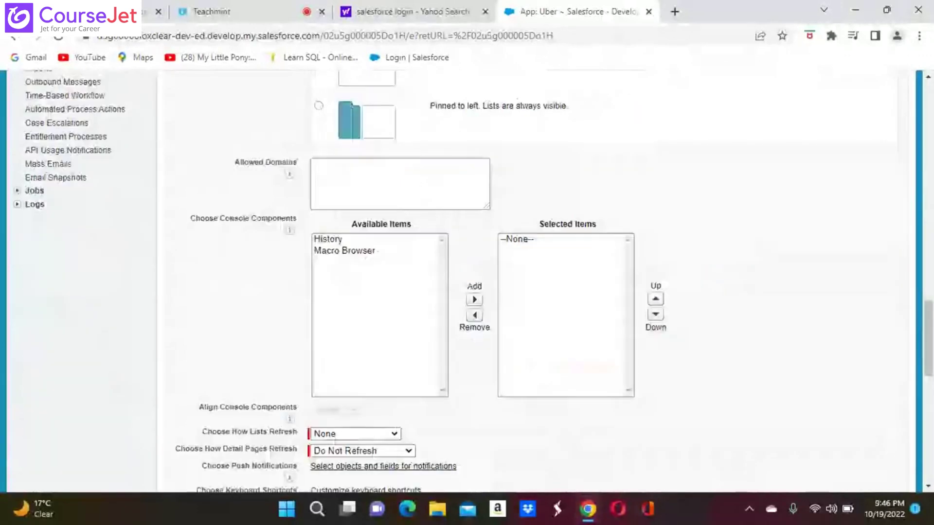
pyautogui.scroll(10, 535, 280)
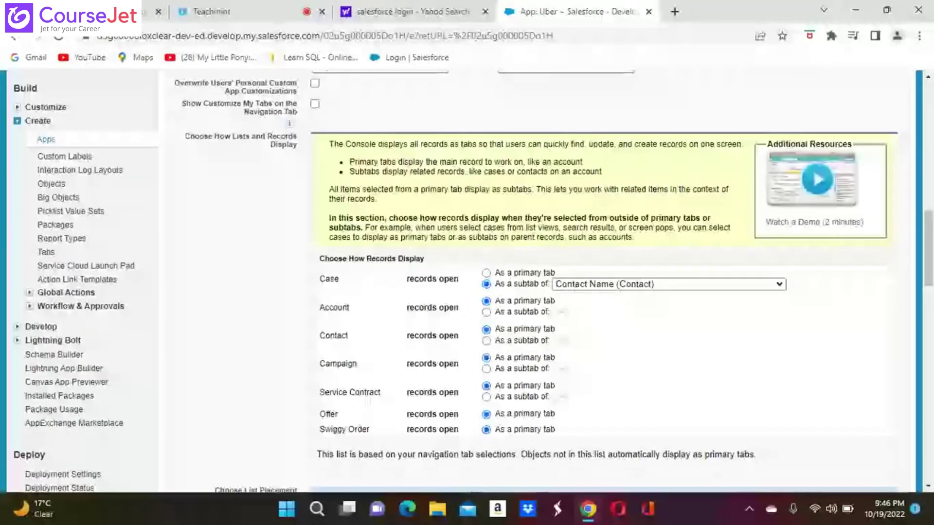
pyautogui.scroll(15, 772, 295)
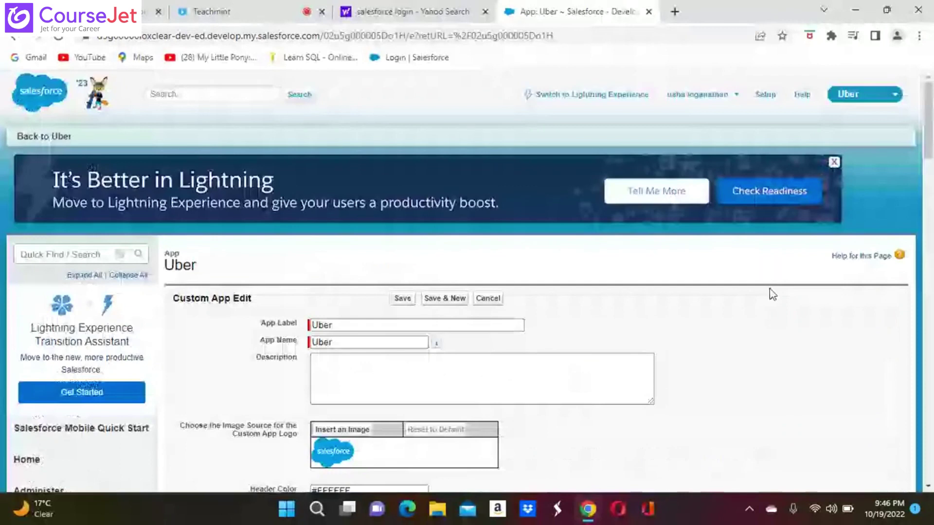
# Step: Save the Uber app's edits and return to the Setup home page
pyautogui.click(399, 299)
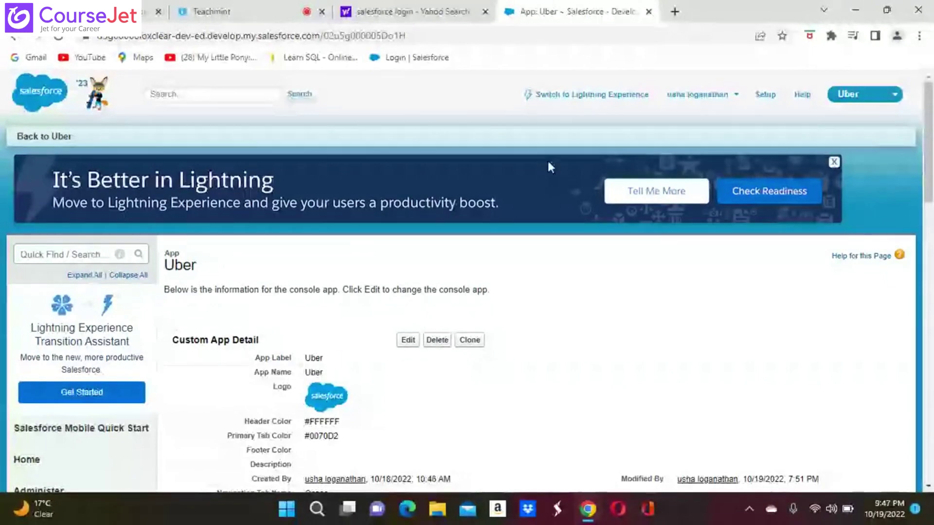
pyautogui.click(766, 97)
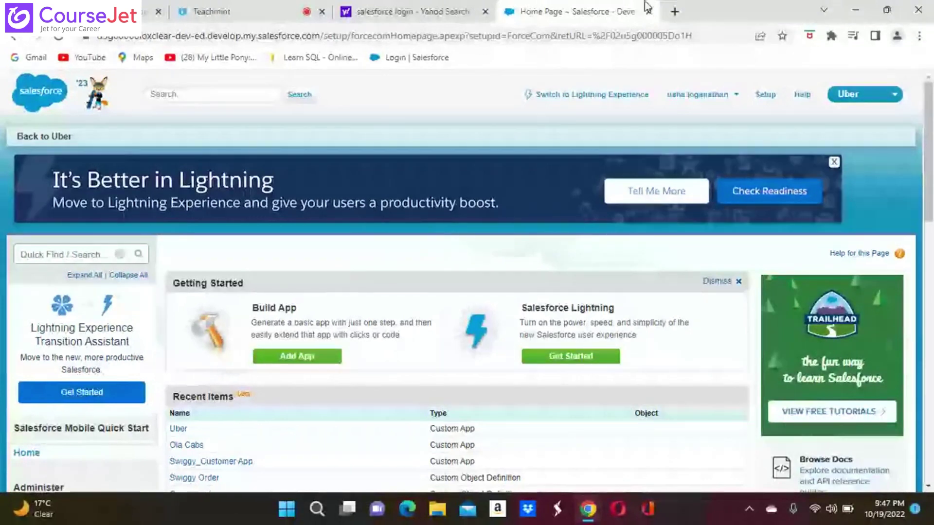
pyautogui.click(898, 99)
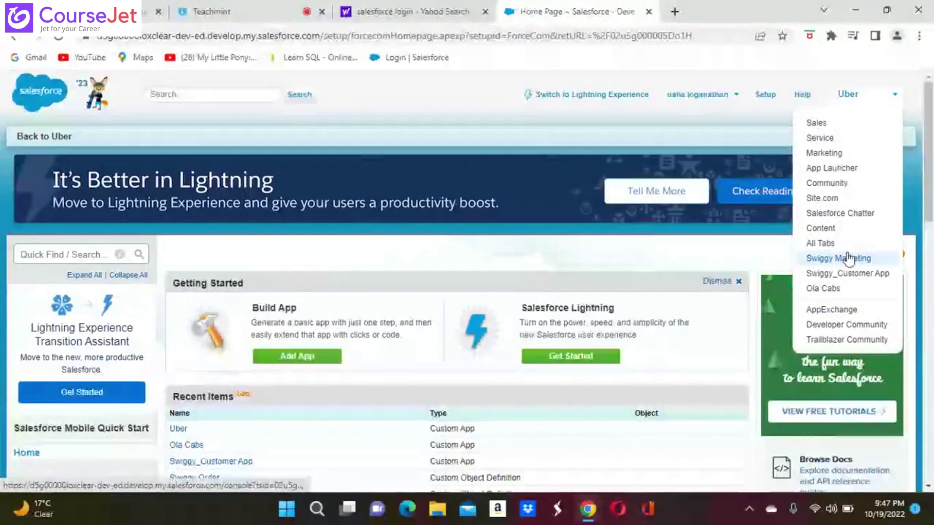
pyautogui.click(435, 102)
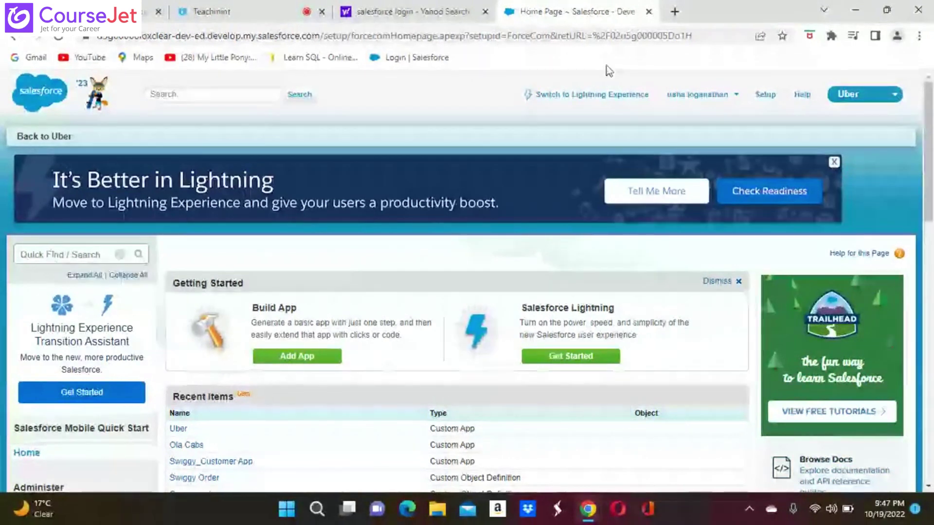
pyautogui.click(767, 97)
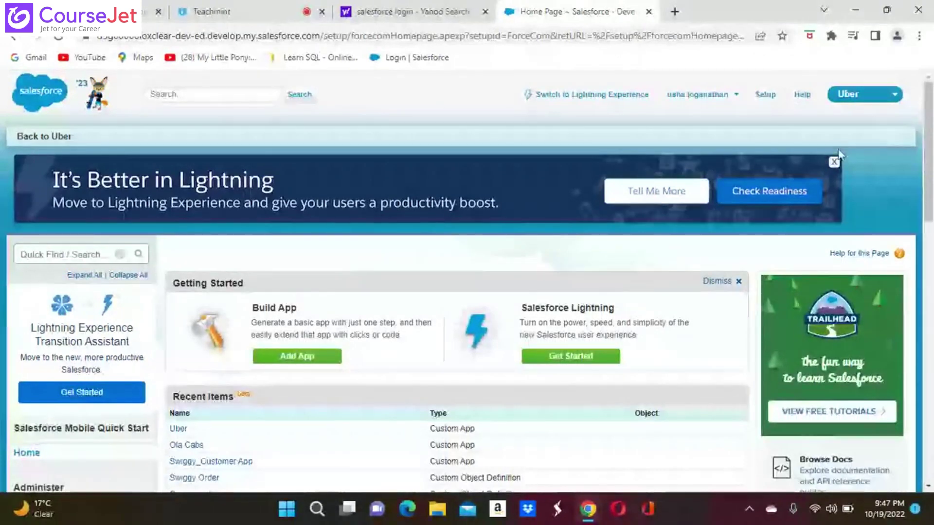
pyautogui.scroll(-4, 839, 148)
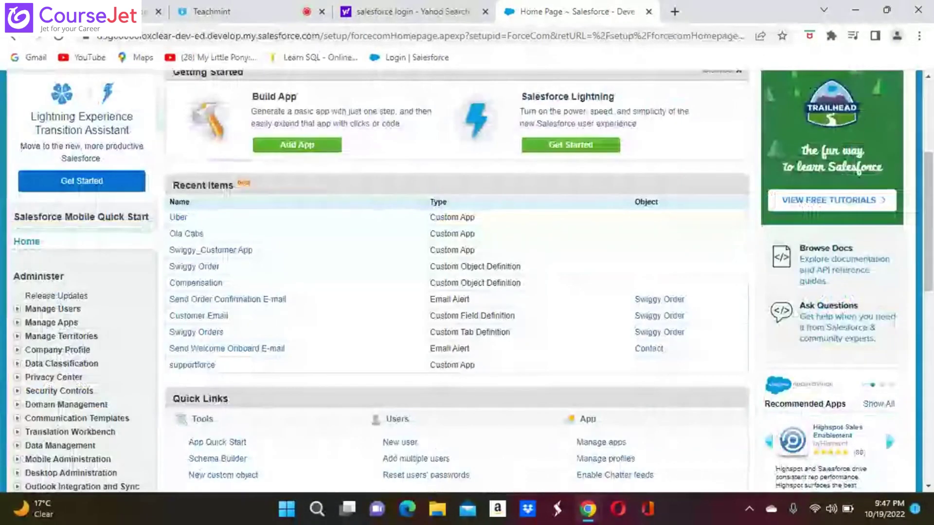
pyautogui.scroll(4, 510, 140)
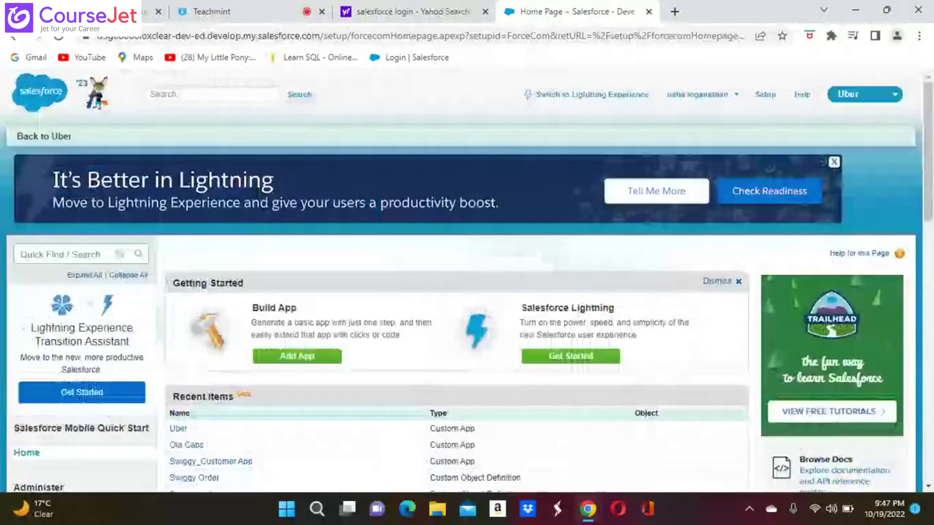
pyautogui.click(41, 254)
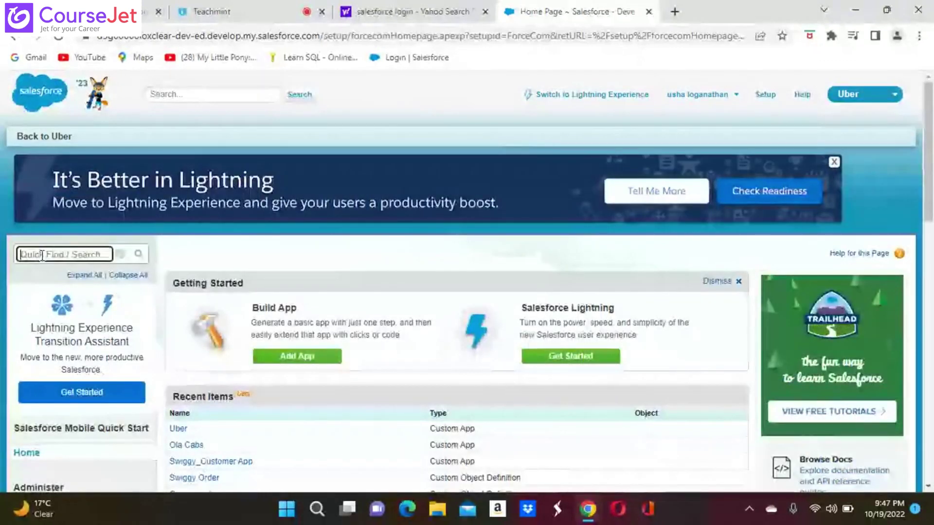
# Step: Find the Apps setup page through Quick Find 'apps' and begin a new custom app
pyautogui.write('apps')
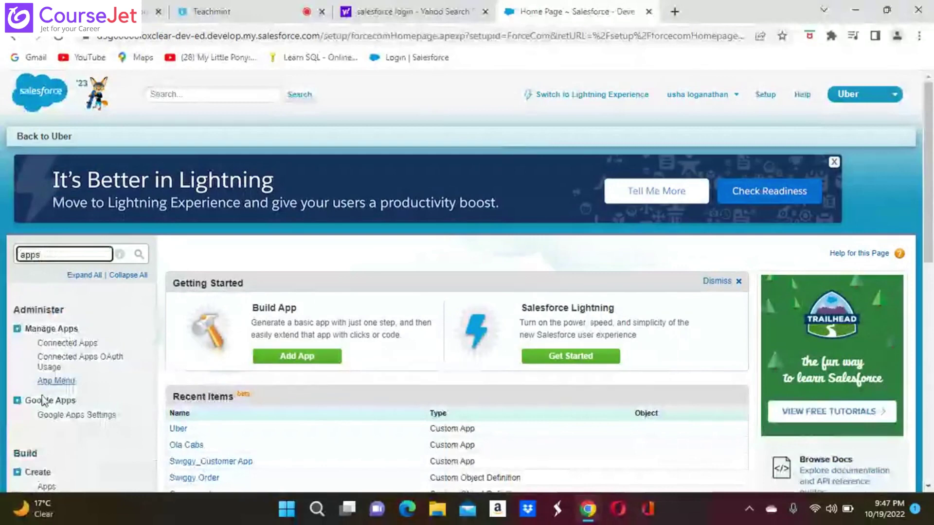
pyautogui.click(45, 486)
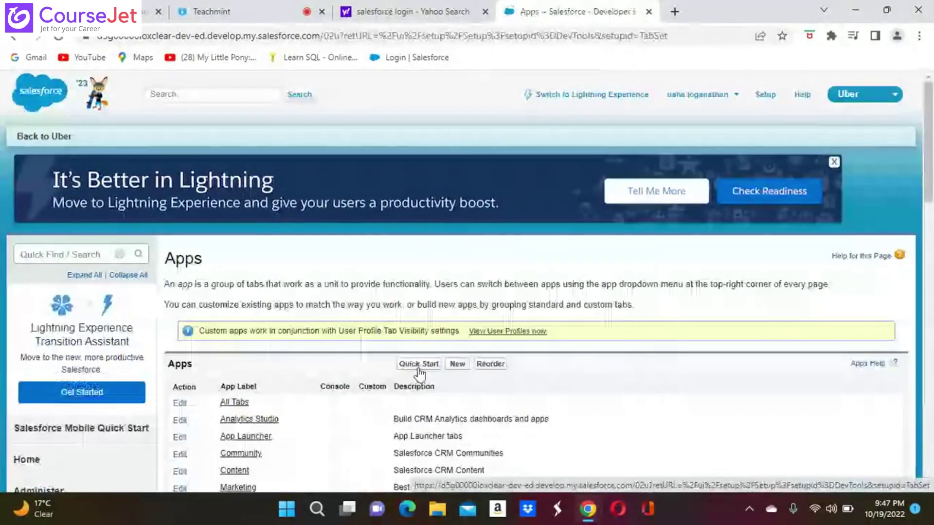
pyautogui.click(457, 365)
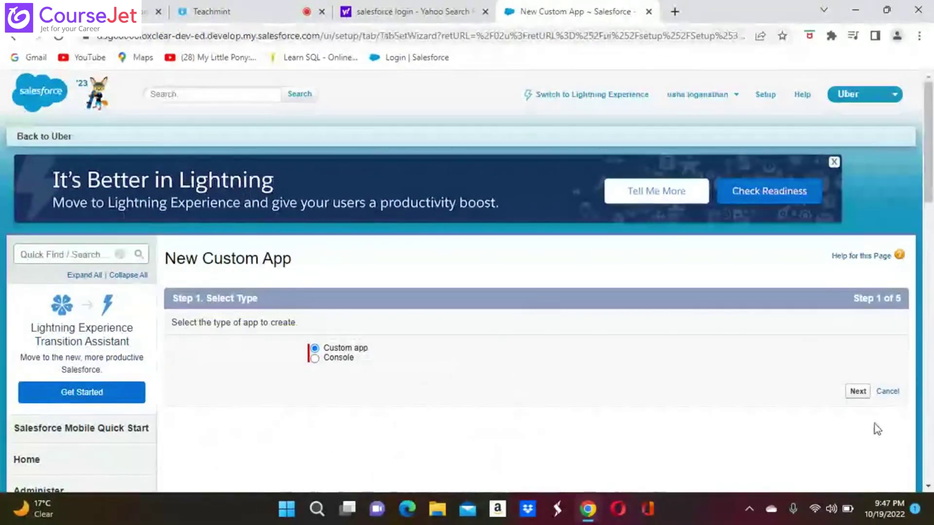
# Step: Label the new app Speed Dial (name Speed_Dial), advance, then go back to Step 1
pyautogui.click(858, 393)
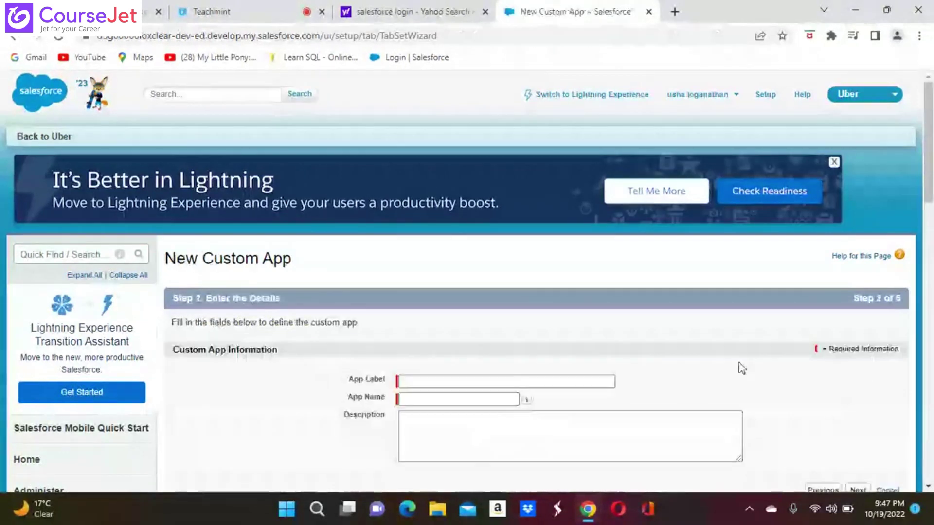
pyautogui.click(401, 381)
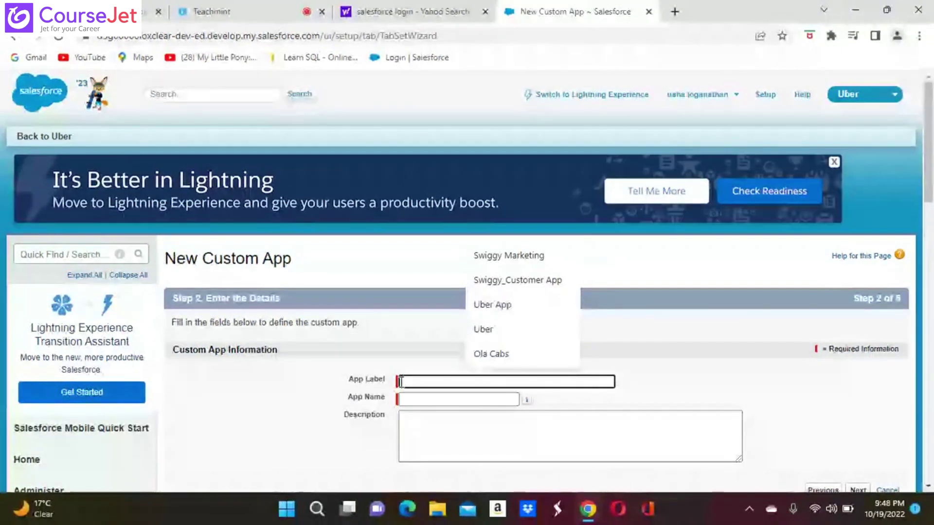
pyautogui.write('S')
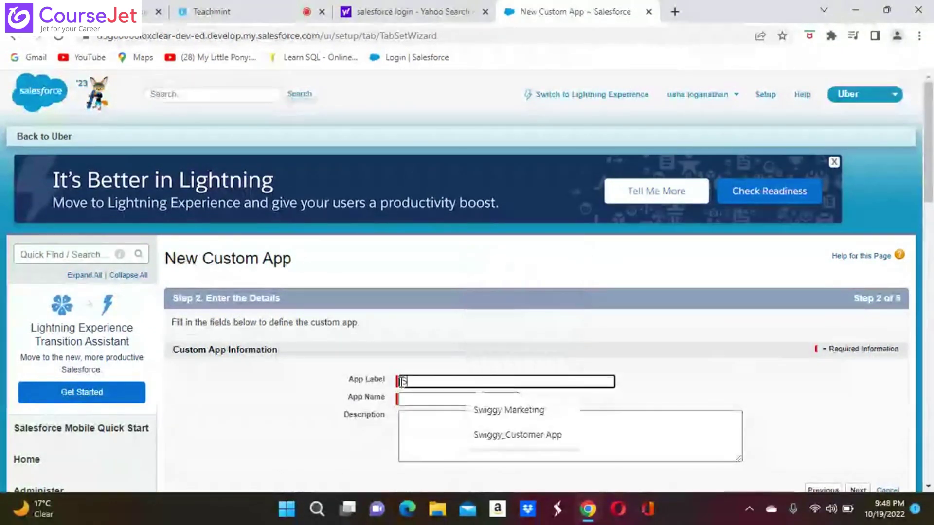
pyautogui.write('peed Dia')
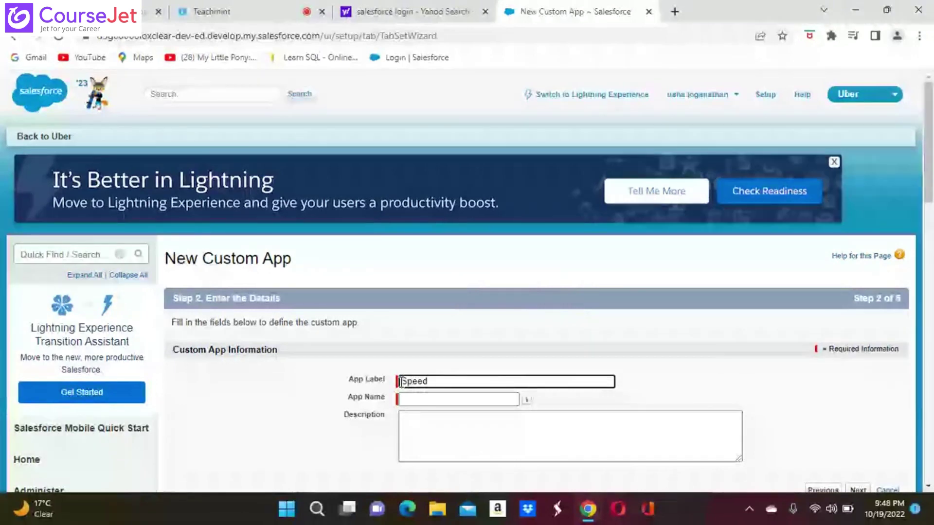
pyautogui.write('l')
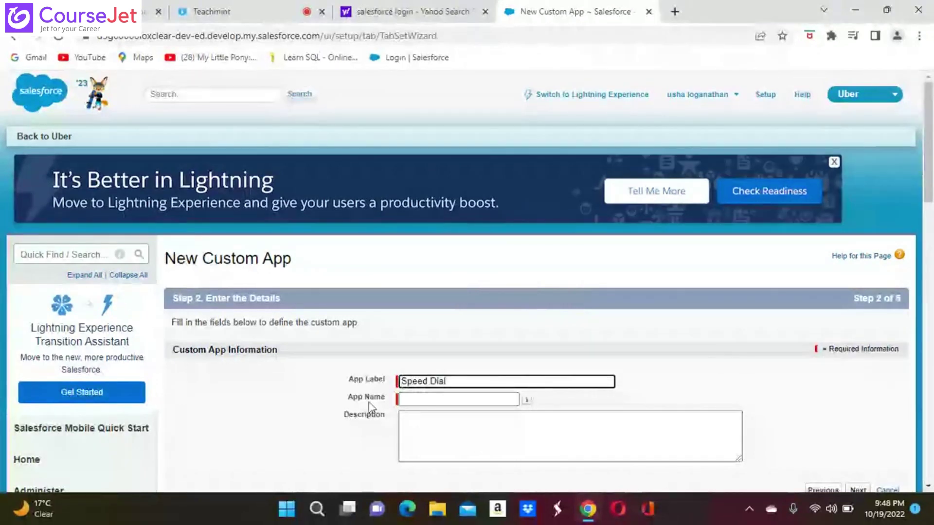
pyautogui.click(370, 400)
pyautogui.scroll(-6, 451, 444)
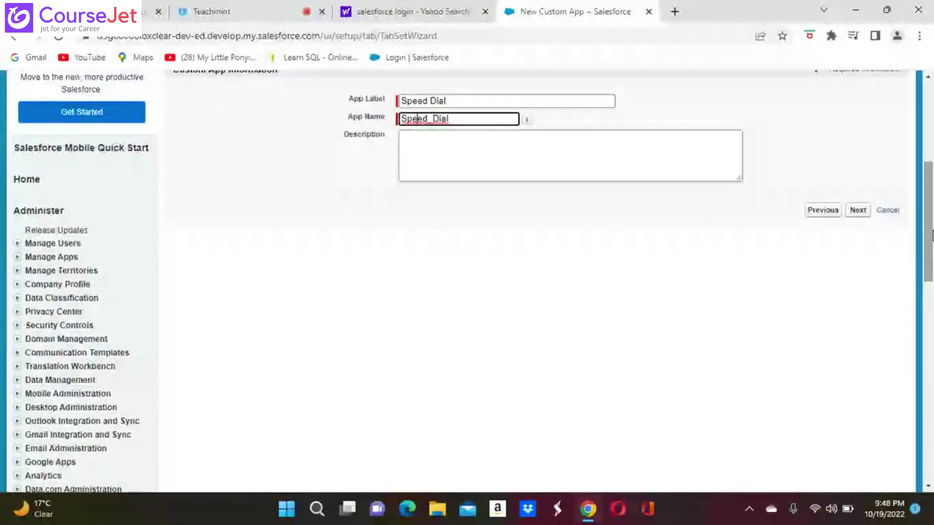
pyautogui.click(857, 212)
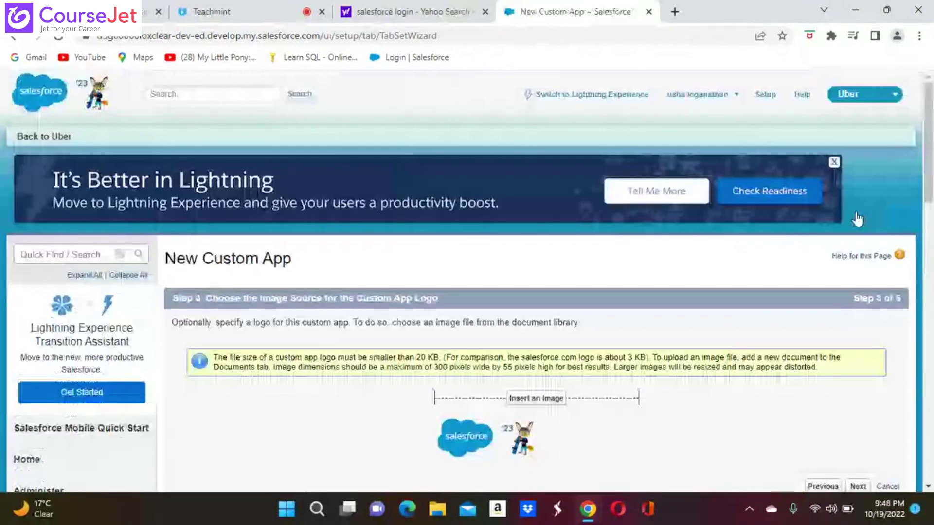
pyautogui.click(16, 39)
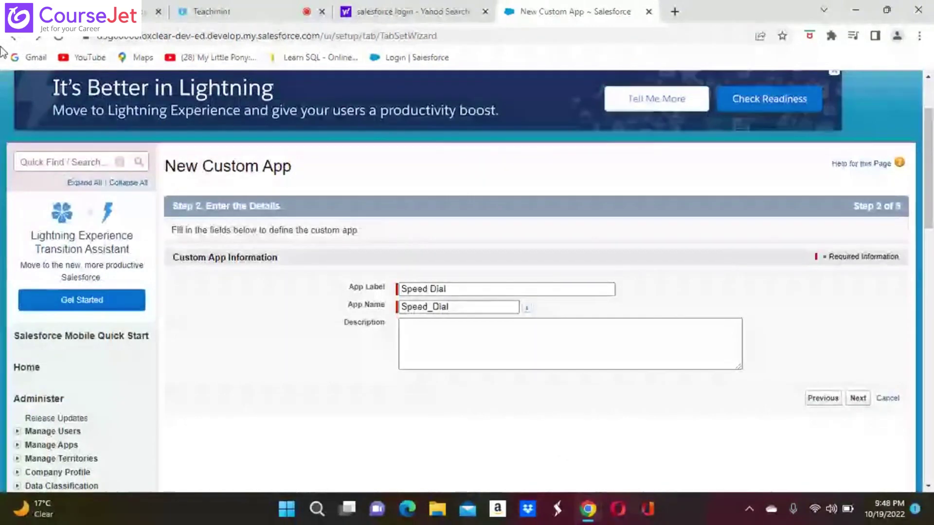
pyautogui.click(15, 38)
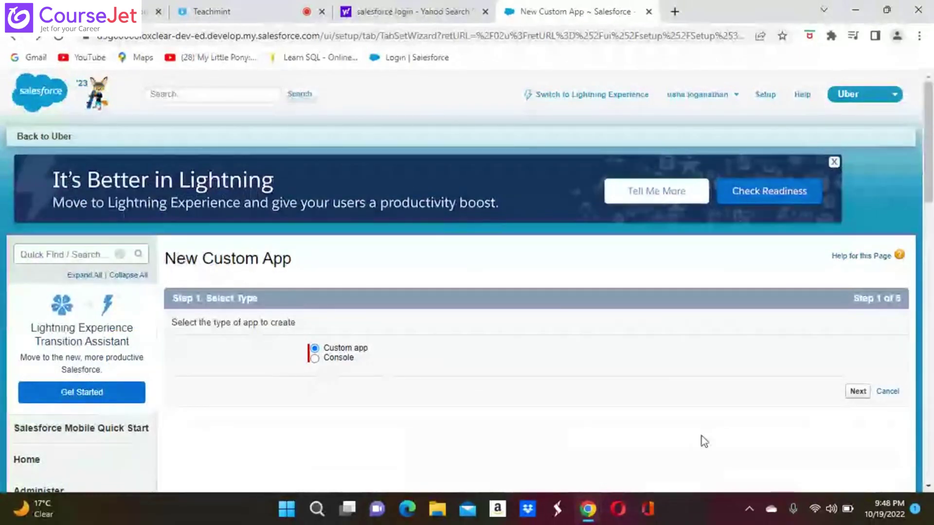
# Step: Keep Custom app as the type, label it Speed Dial (Speed_Dial), and reach the logo step
pyautogui.click(858, 391)
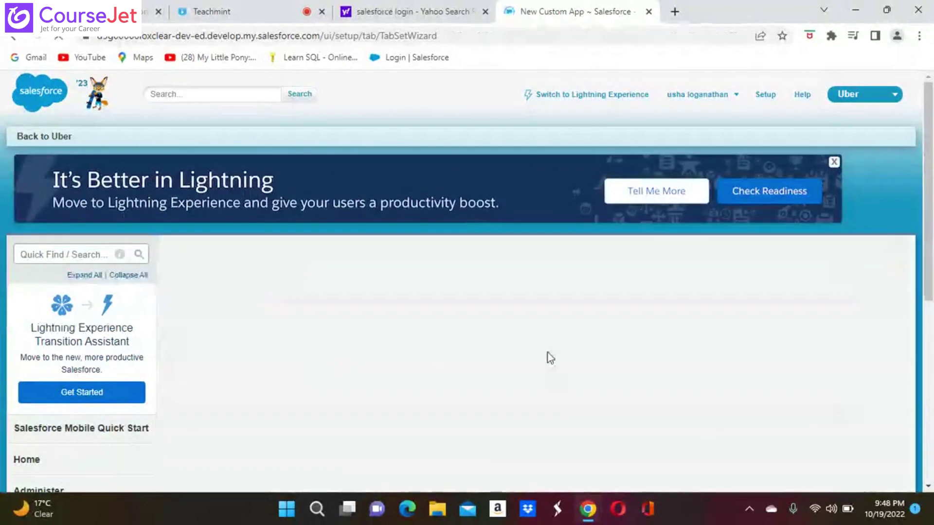
pyautogui.click(429, 382)
pyautogui.write('Sp')
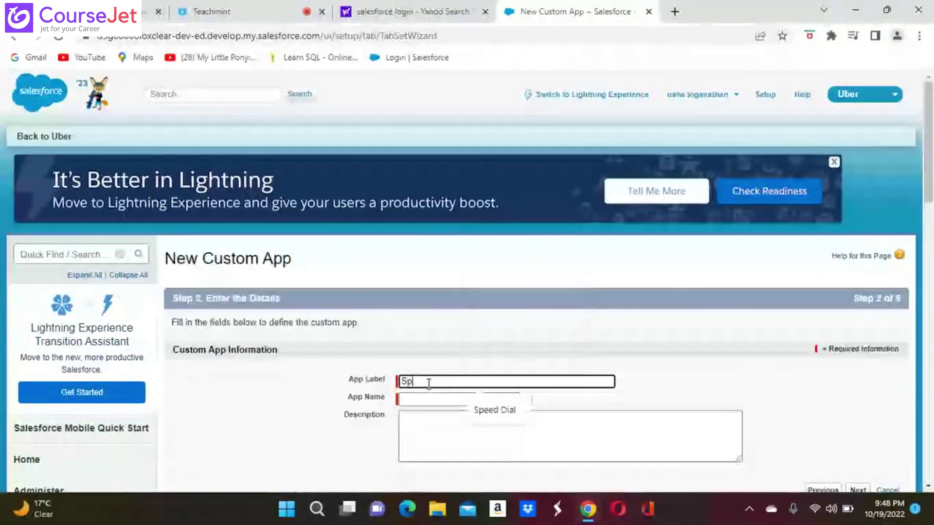
pyautogui.write('eed Dial')
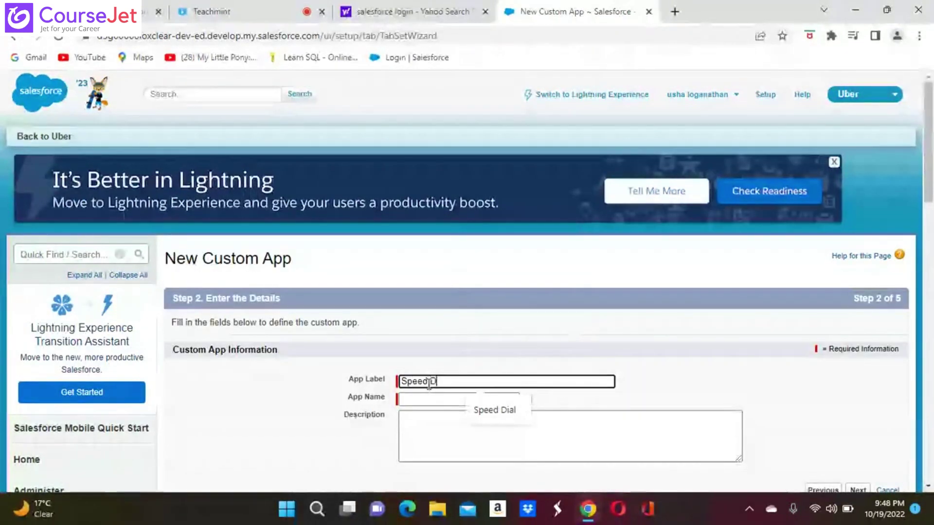
pyautogui.click(509, 410)
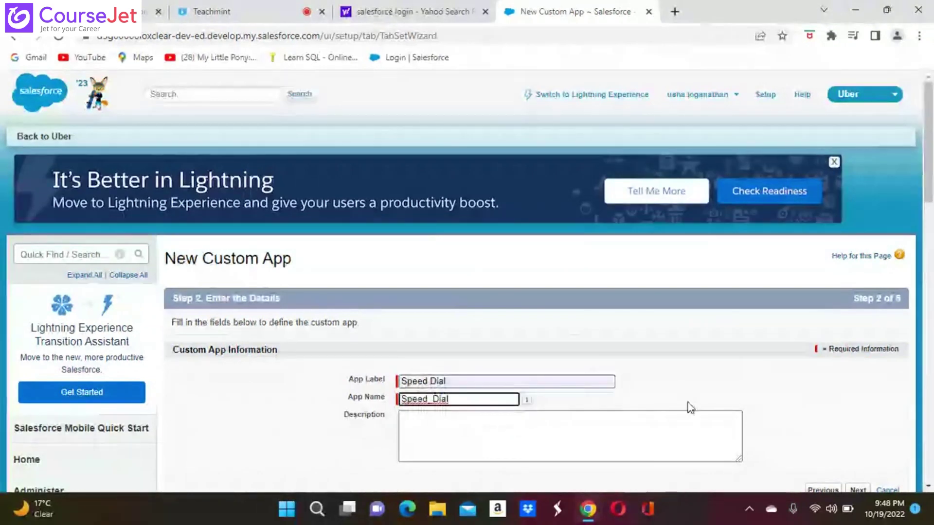
pyautogui.scroll(-4, 688, 402)
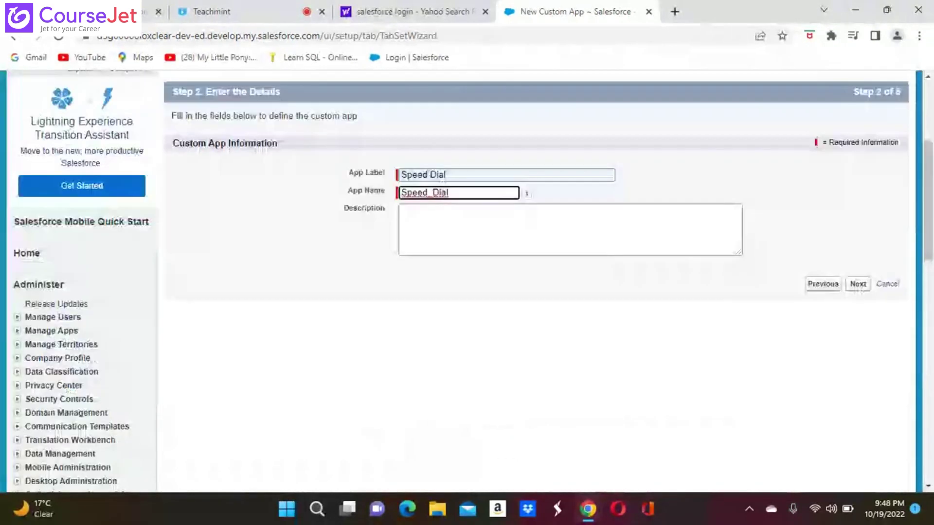
pyautogui.click(865, 285)
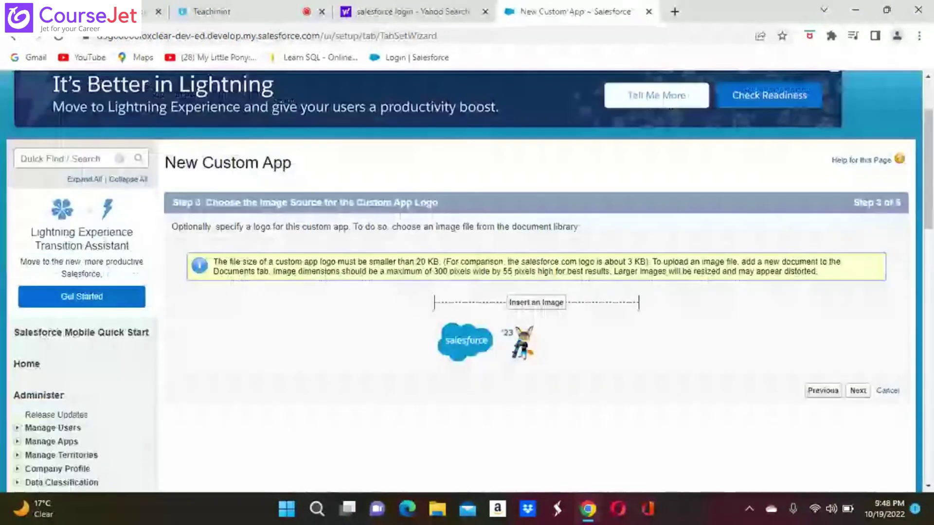
pyautogui.scroll(-2, 851, 325)
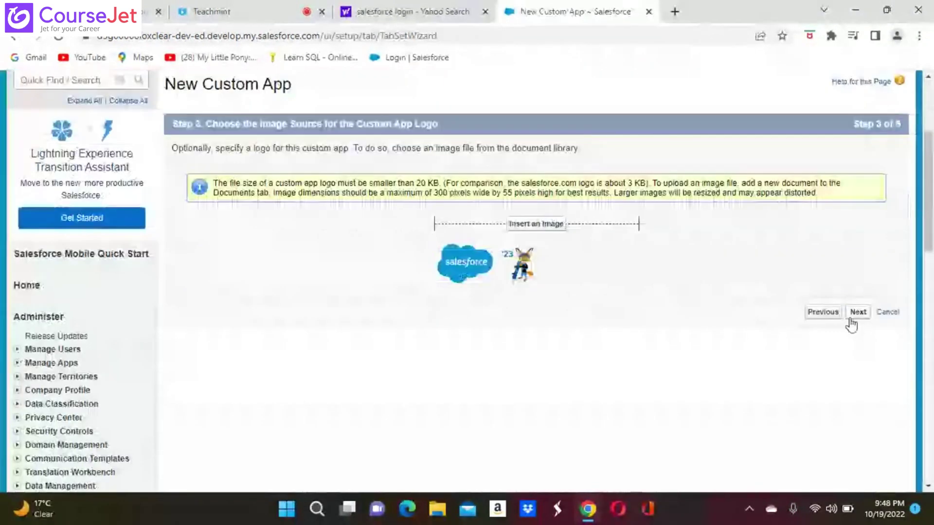
# Step: Skip the logo step and add Accounts and Contacts to the app's tabs
pyautogui.click(852, 317)
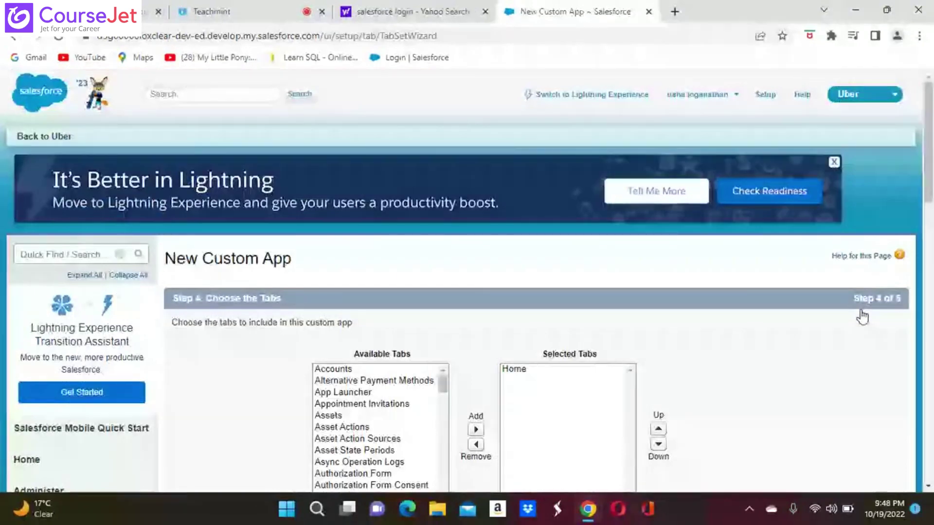
pyautogui.scroll(-3, 689, 211)
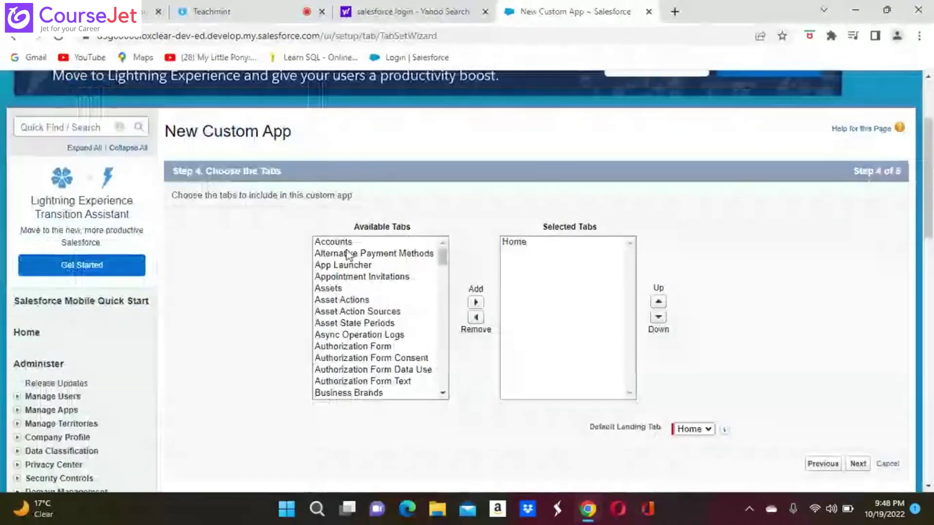
pyautogui.click(319, 241)
pyautogui.click(476, 303)
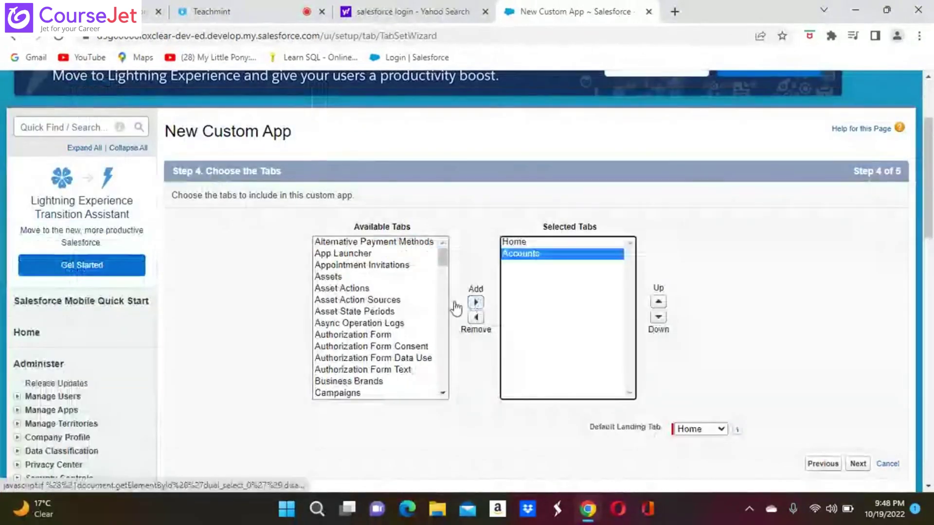
pyautogui.scroll(-3, 379, 316)
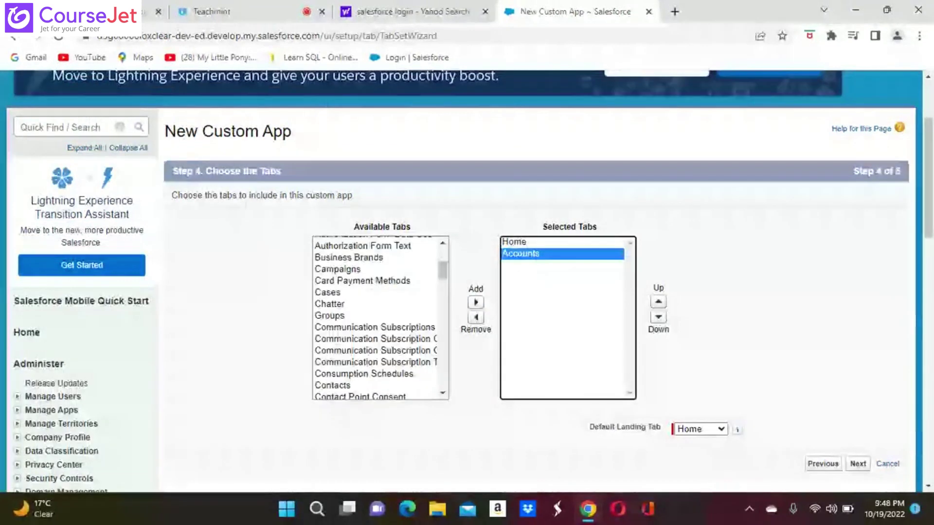
pyautogui.scroll(-1, 379, 316)
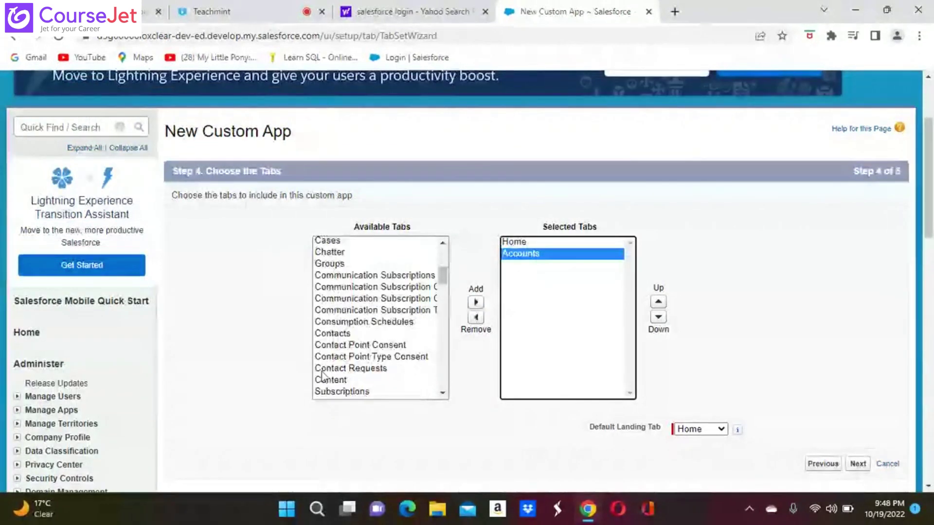
pyautogui.click(339, 334)
pyautogui.click(476, 303)
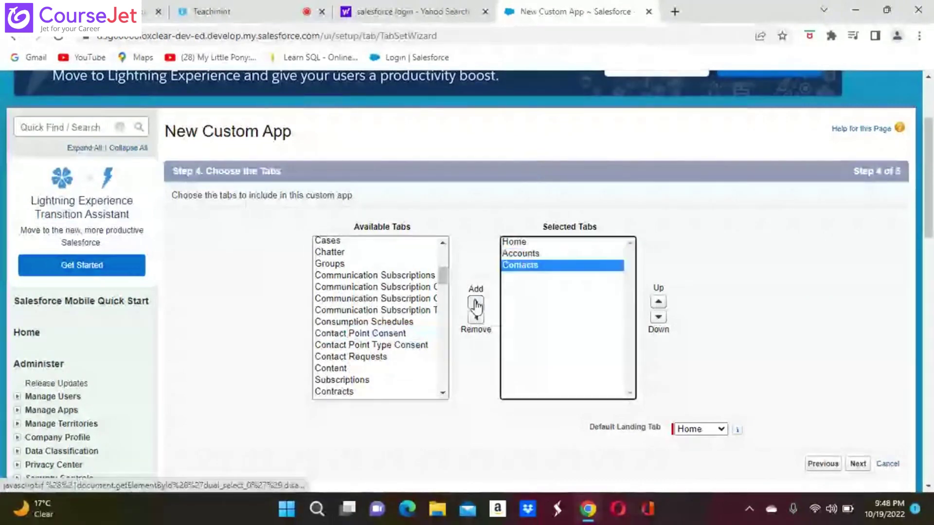
# Step: Add Customers and Locations to the tabs, then continue to profile assignment
pyautogui.scroll(-2, 380, 316)
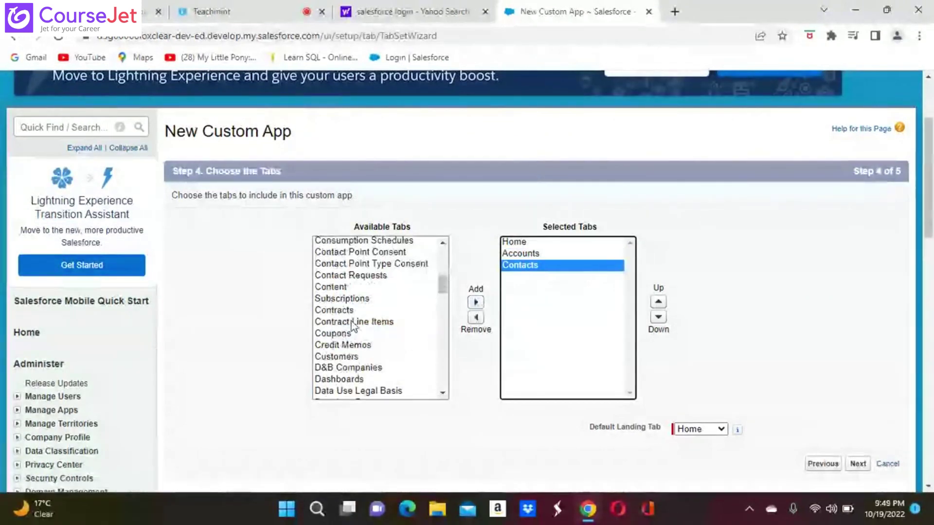
pyautogui.click(344, 335)
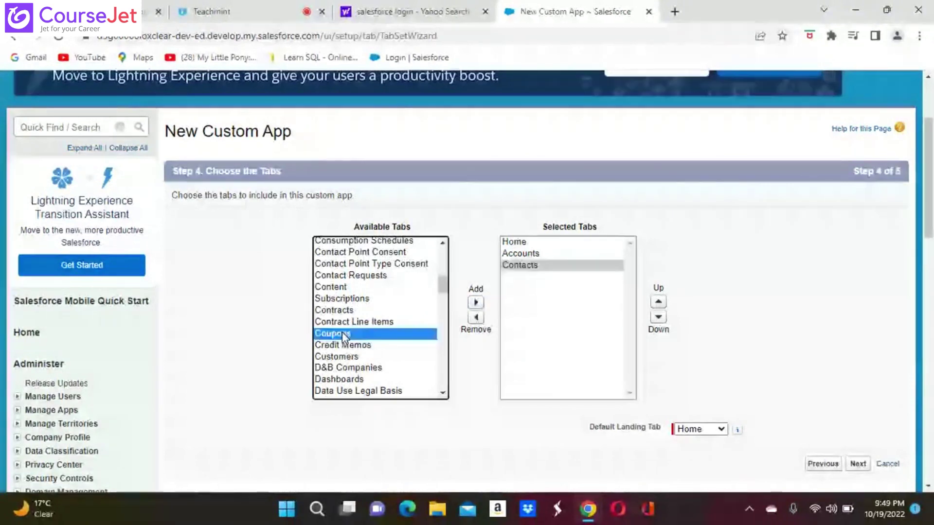
pyautogui.scroll(-1, 345, 335)
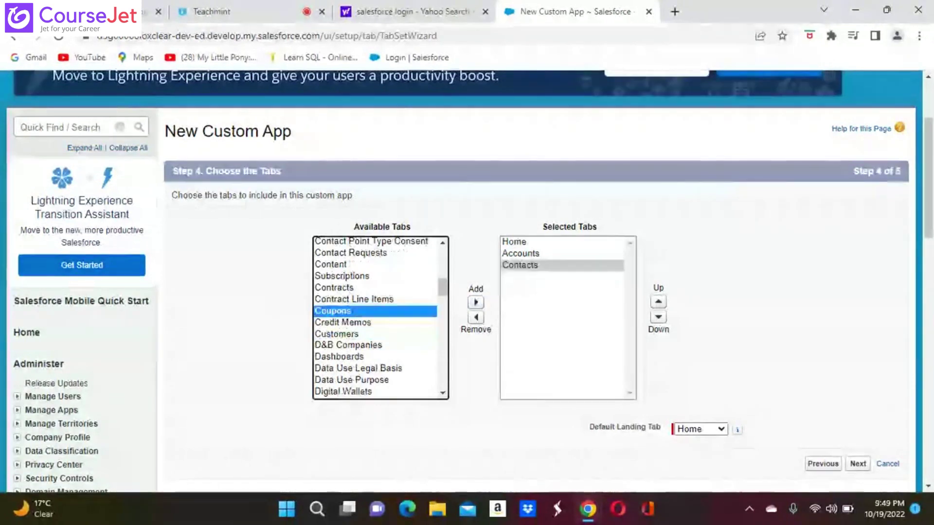
pyautogui.click(344, 334)
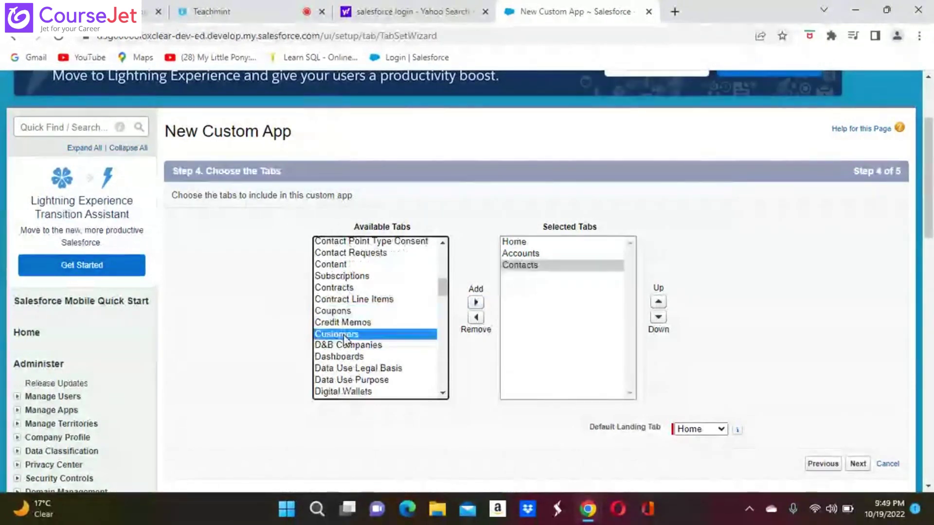
pyautogui.click(477, 304)
pyautogui.scroll(-3, 370, 321)
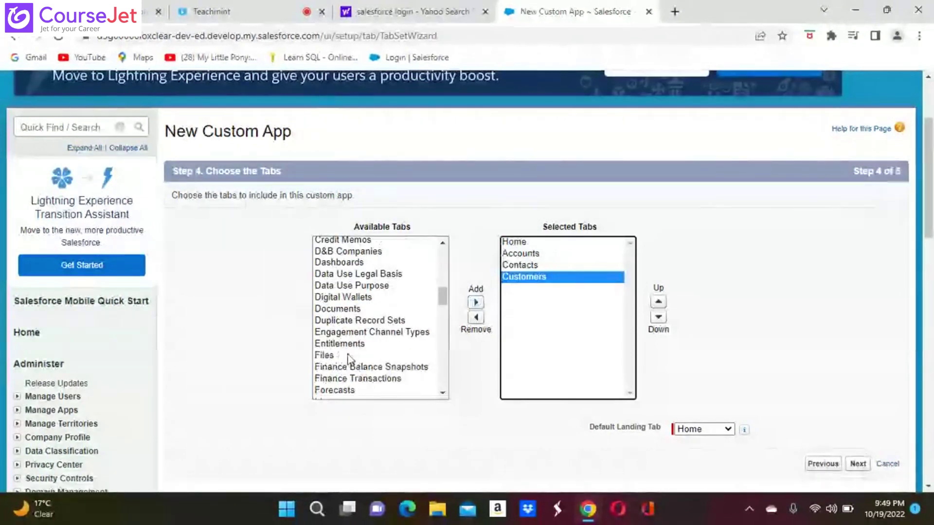
pyautogui.scroll(-2, 348, 359)
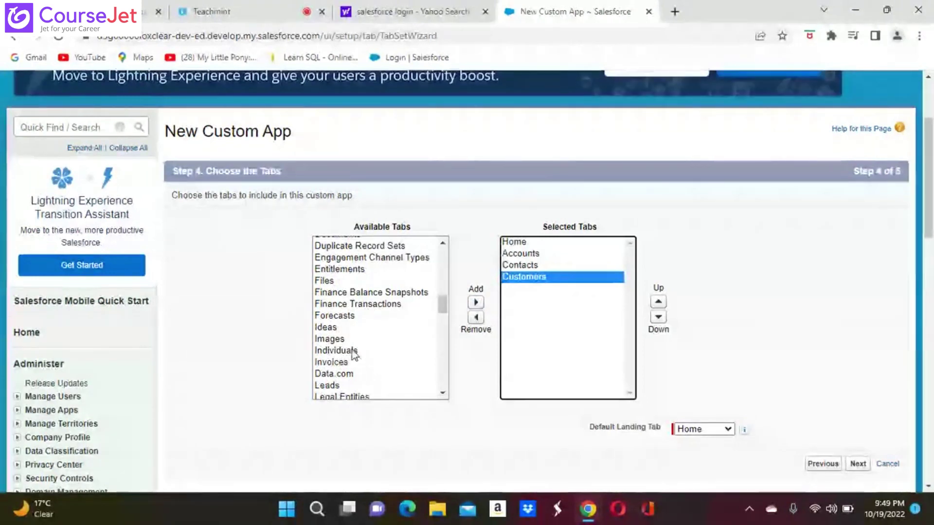
pyautogui.scroll(-3, 355, 388)
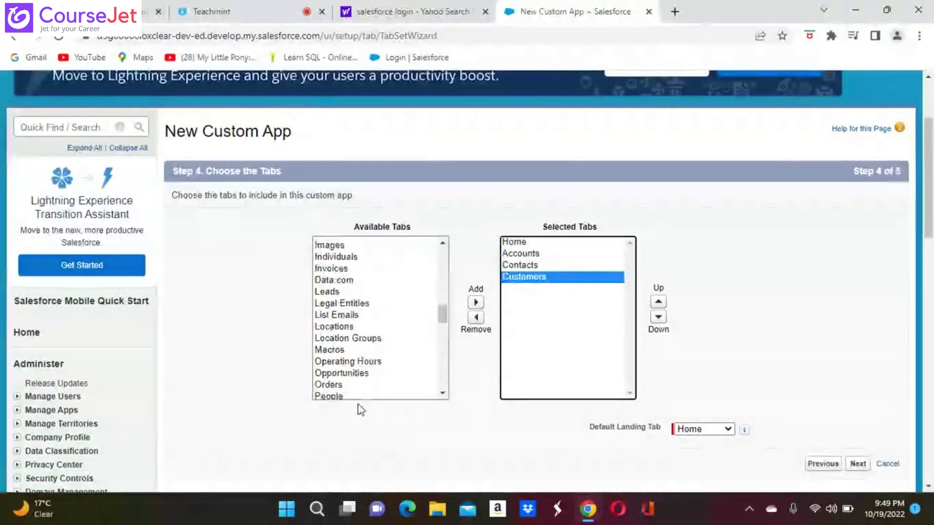
pyautogui.click(343, 327)
pyautogui.click(475, 304)
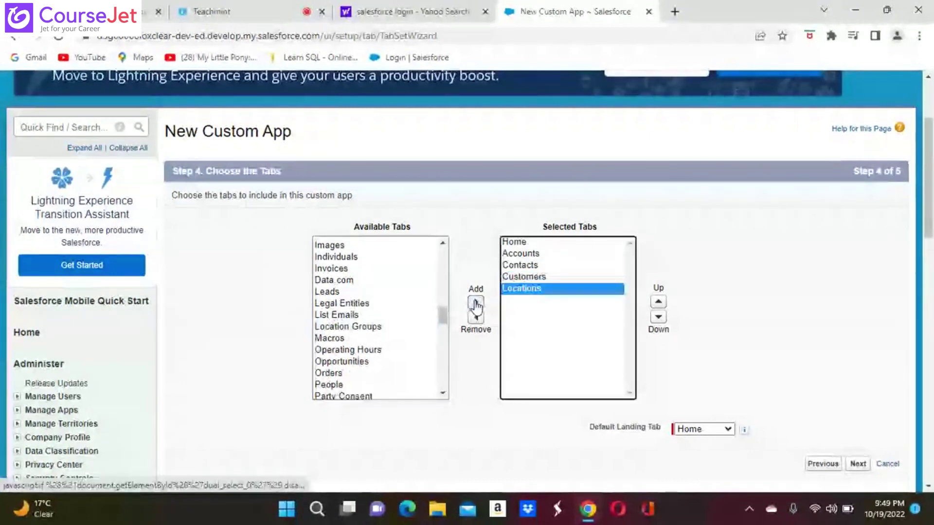
pyautogui.click(856, 464)
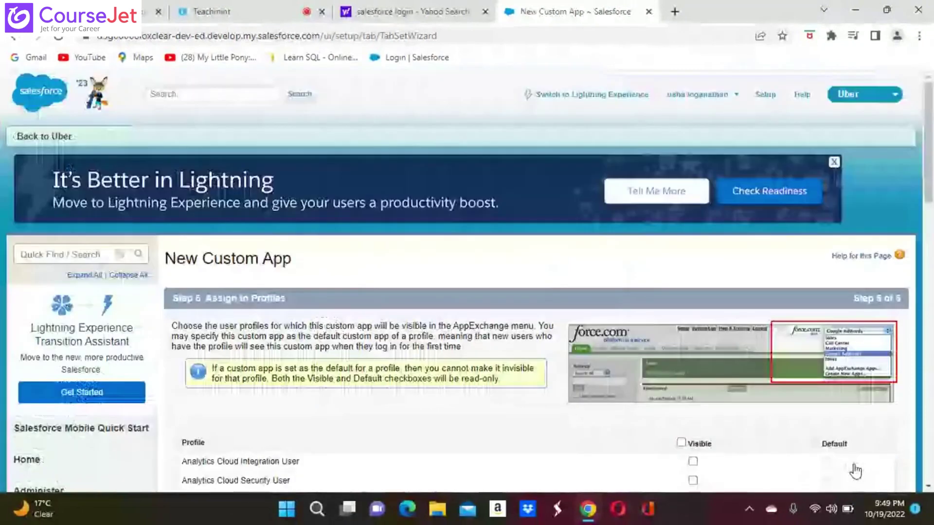
# Step: Make Speed Dial visible to the System Administrator profile and save the new app
pyautogui.scroll(-4, 766, 464)
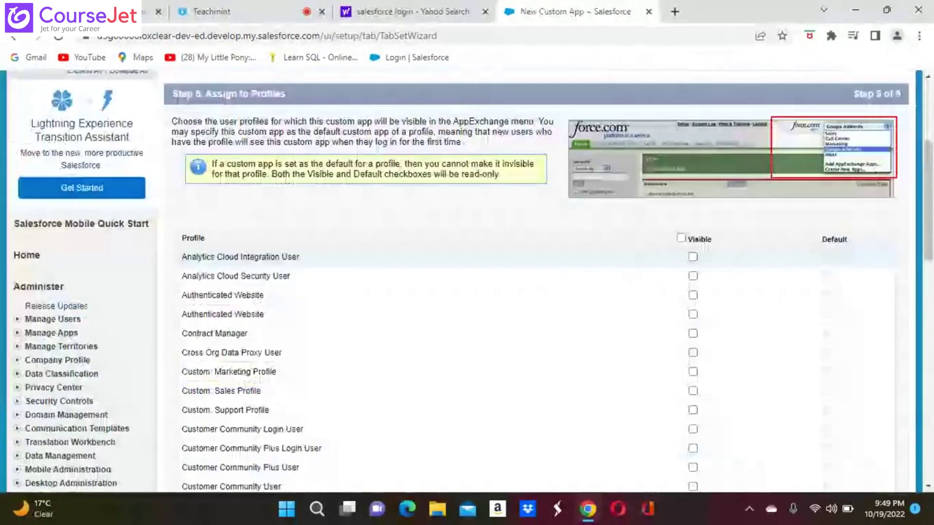
pyautogui.scroll(-7, 535, 282)
pyautogui.scroll(-5, 358, 400)
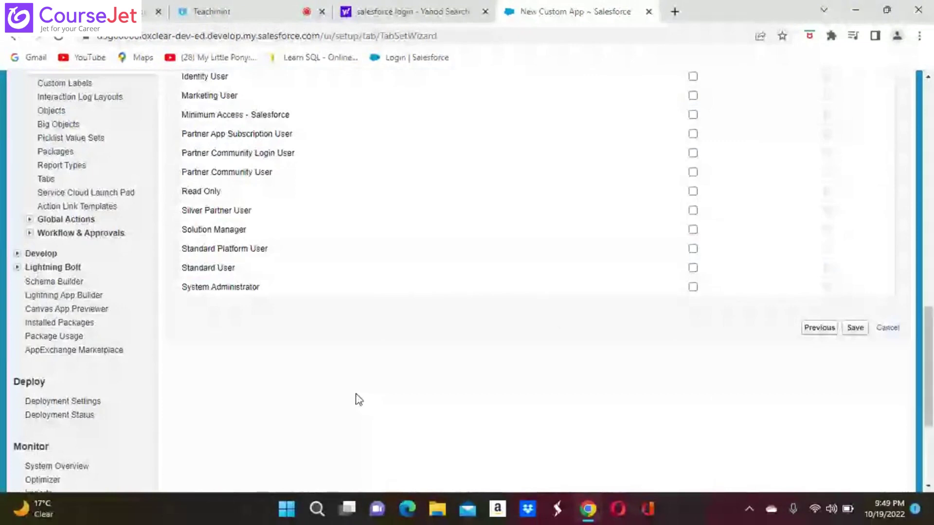
pyautogui.click(692, 286)
pyautogui.click(855, 328)
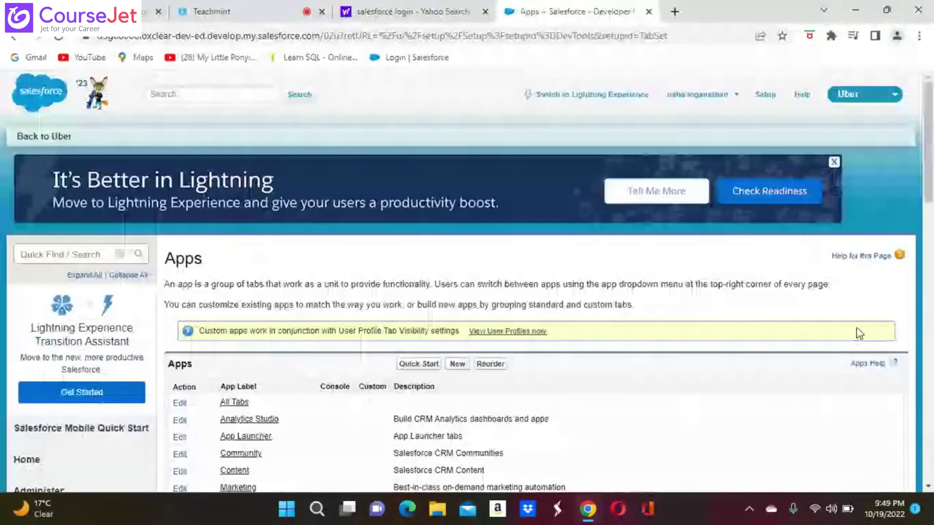
# Step: Open the Speed Dial app's detail page from the Apps list
pyautogui.scroll(-2, 859, 333)
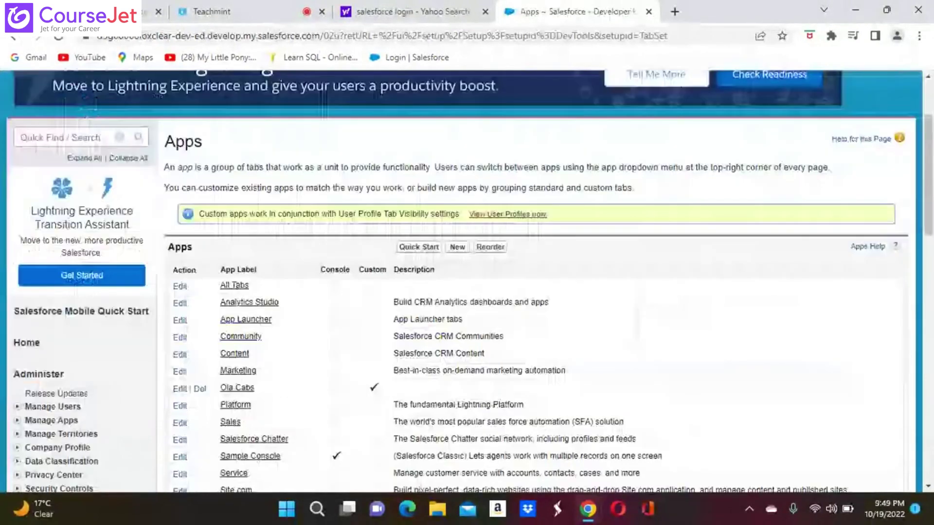
pyautogui.scroll(-2, 535, 282)
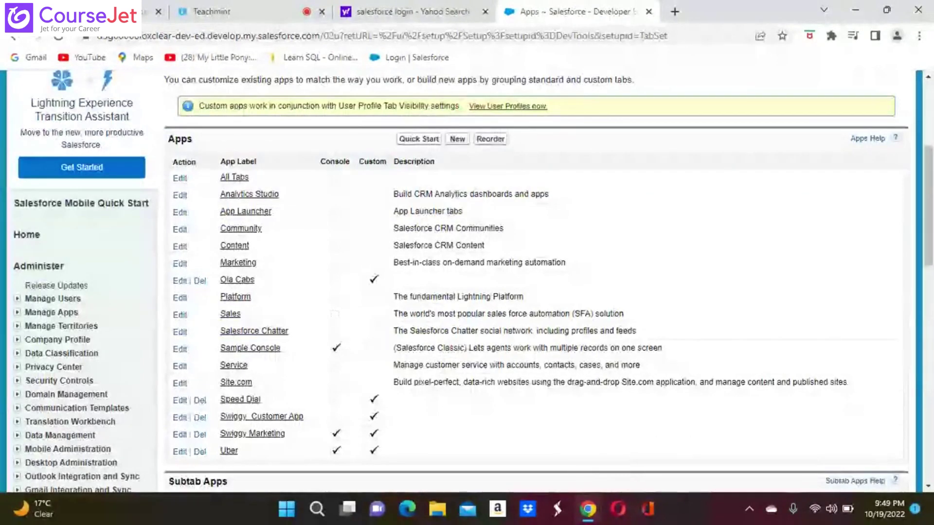
pyautogui.scroll(-3, 535, 282)
pyautogui.scroll(-1, 533, 304)
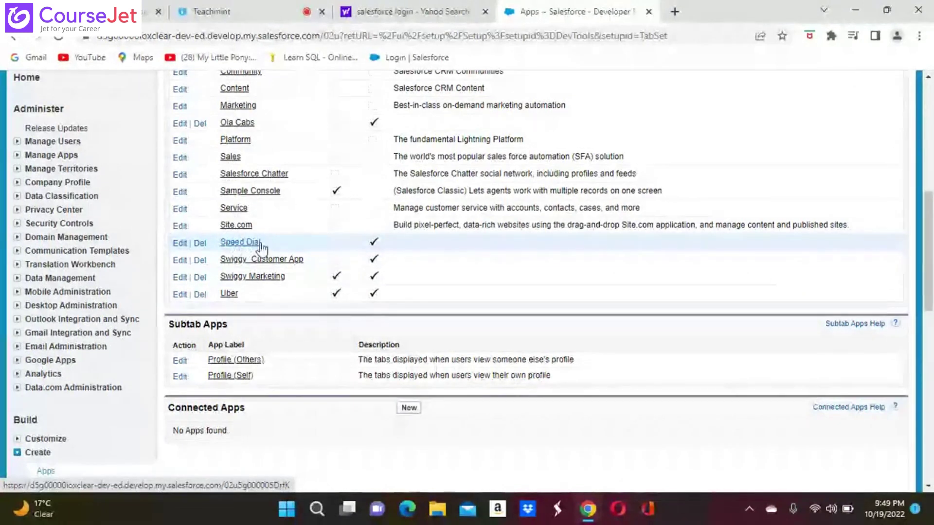
pyautogui.click(238, 243)
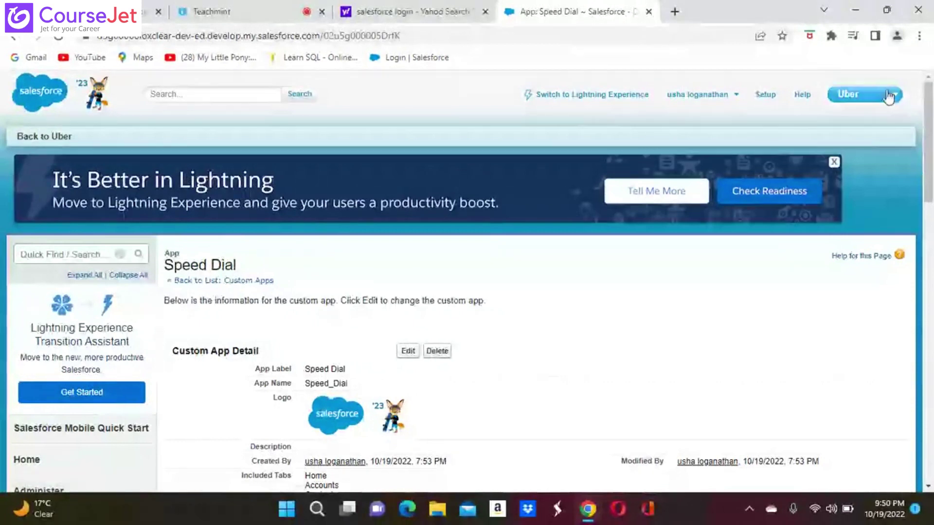
# Step: Switch from the Speed Dial detail page to Lightning Experience
pyautogui.click(577, 97)
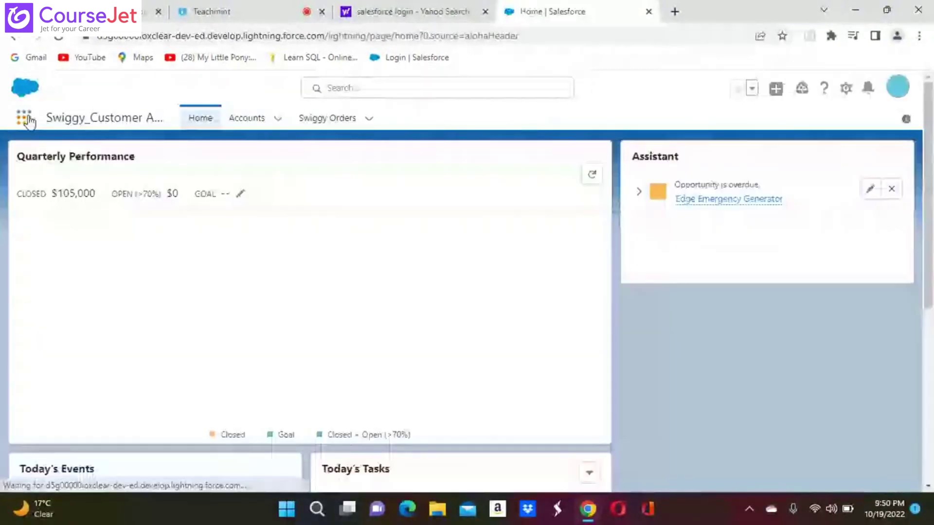
# Step: Search the App Launcher for 'Speed', clear it, and switch back to Salesforce Classic
pyautogui.click(24, 121)
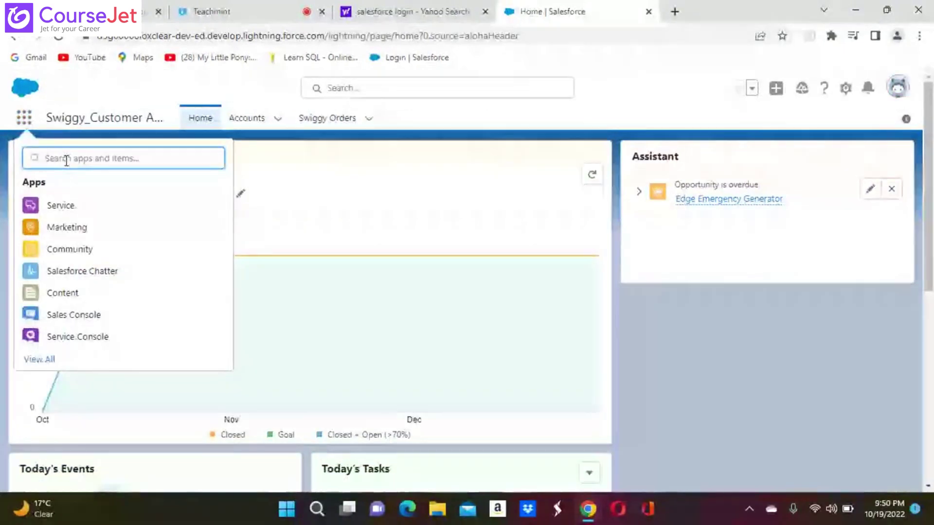
pyautogui.write('Speed')
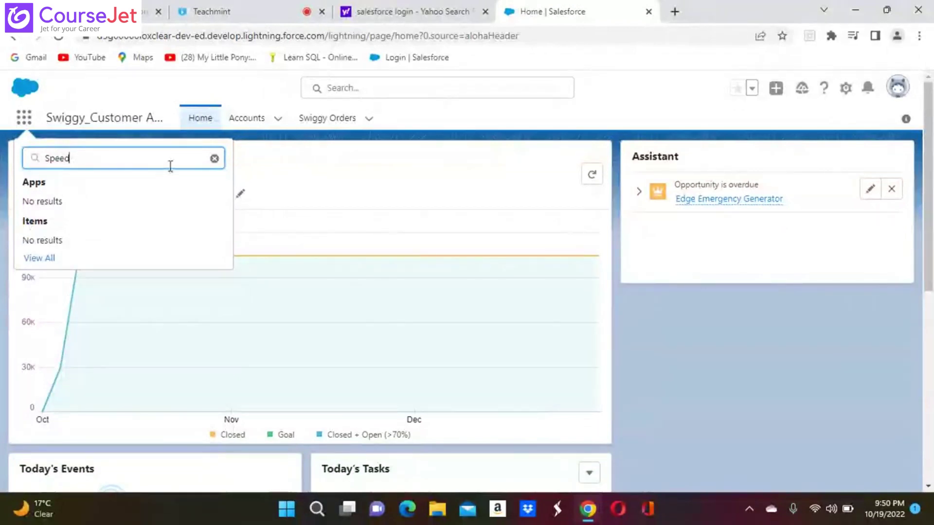
pyautogui.click(214, 158)
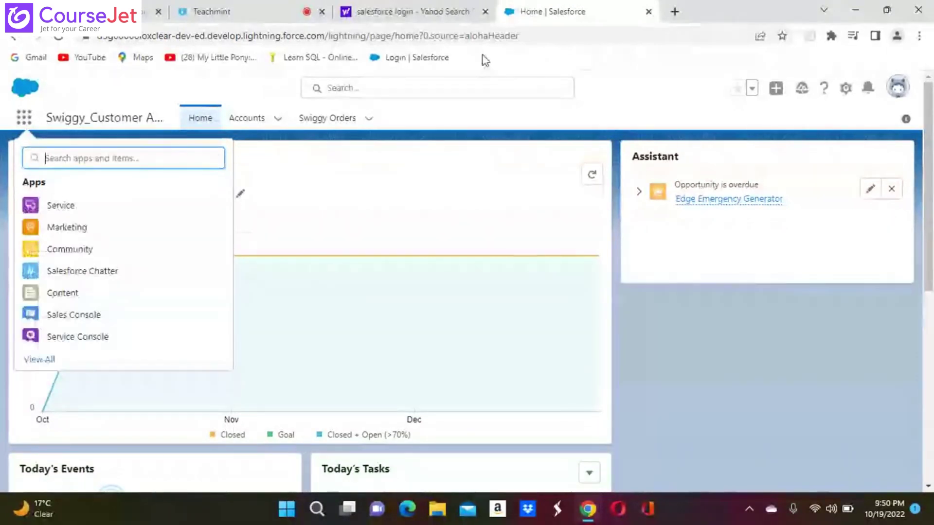
pyautogui.click(904, 94)
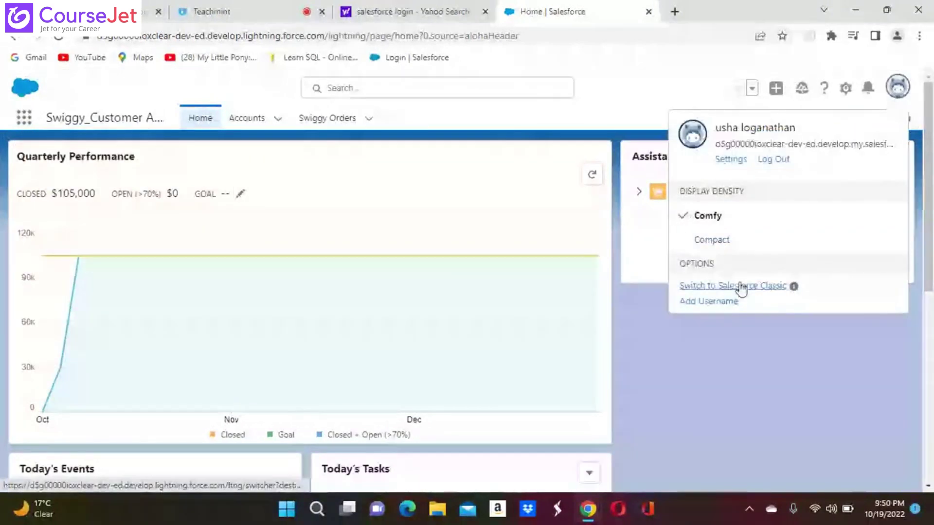
pyautogui.click(740, 287)
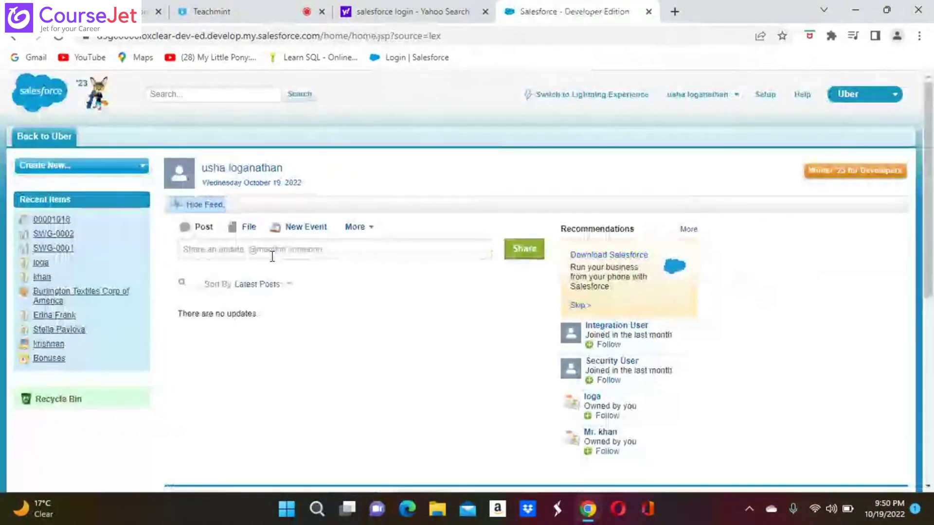
# Step: Search Setup for 'spee' and open the Speed Dial app from Recent Items
pyautogui.click(765, 96)
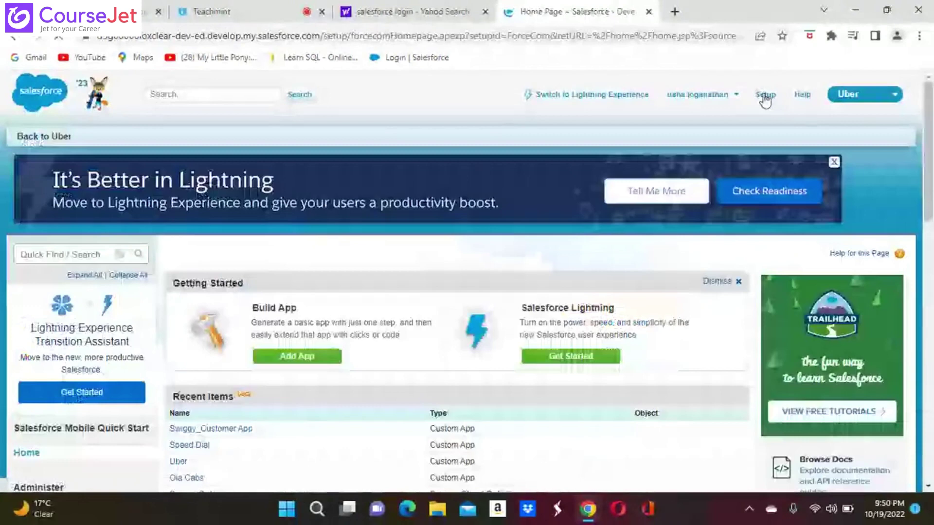
pyautogui.click(45, 253)
pyautogui.write('spee')
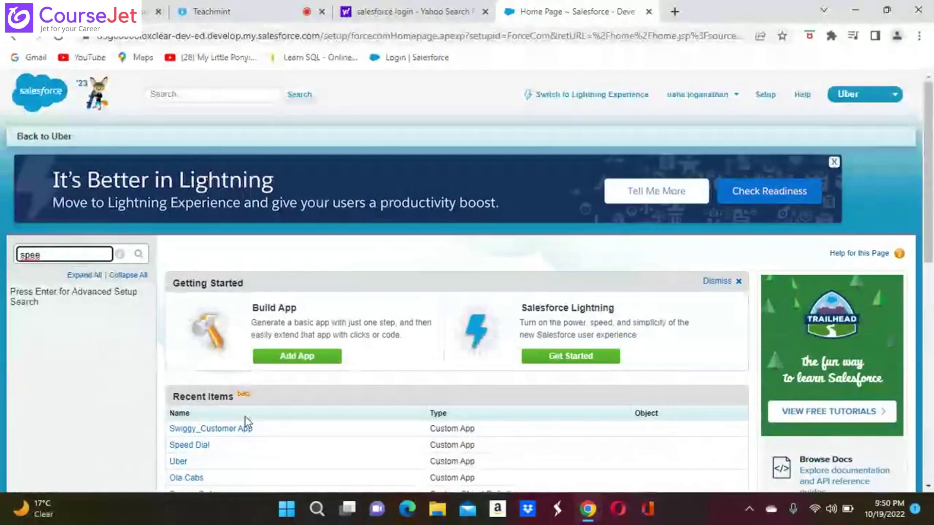
pyautogui.scroll(-1, 245, 416)
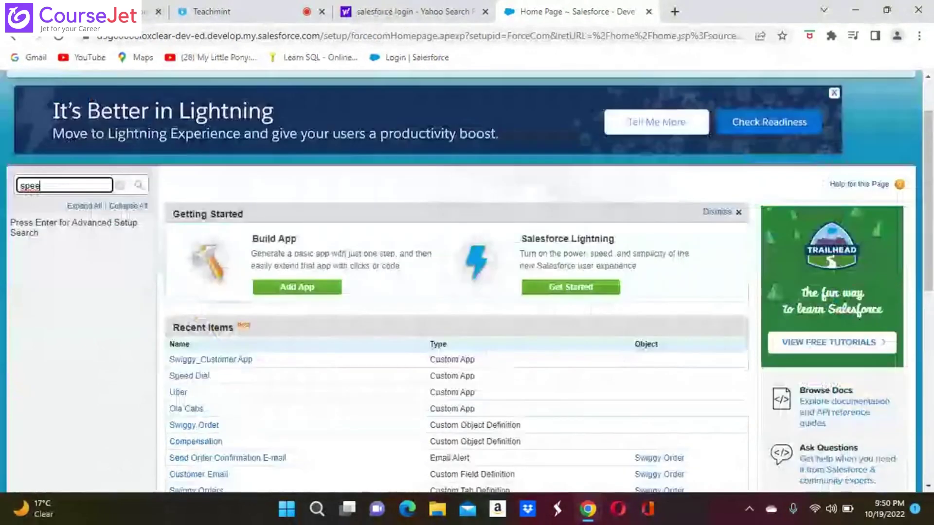
pyautogui.click(195, 377)
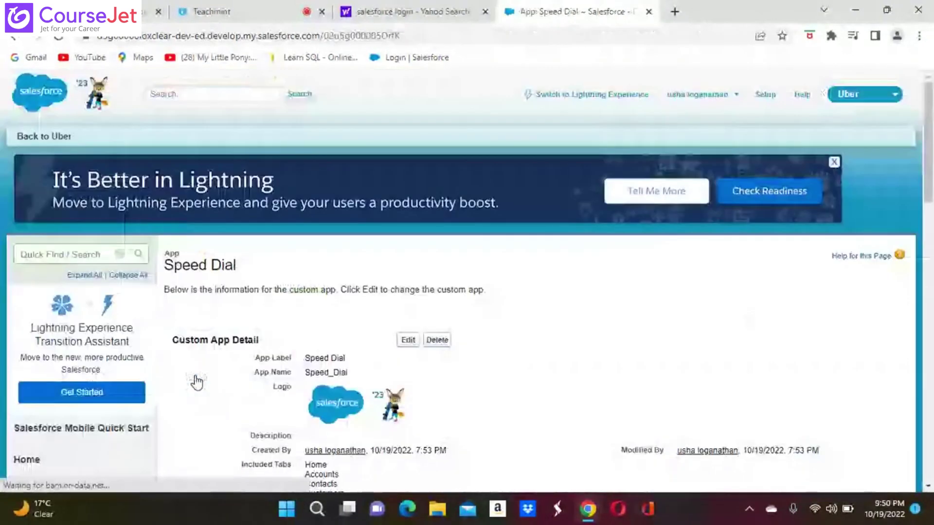
# Step: Edit Speed Dial to tick Show in Lightning Experience and save it
pyautogui.click(407, 341)
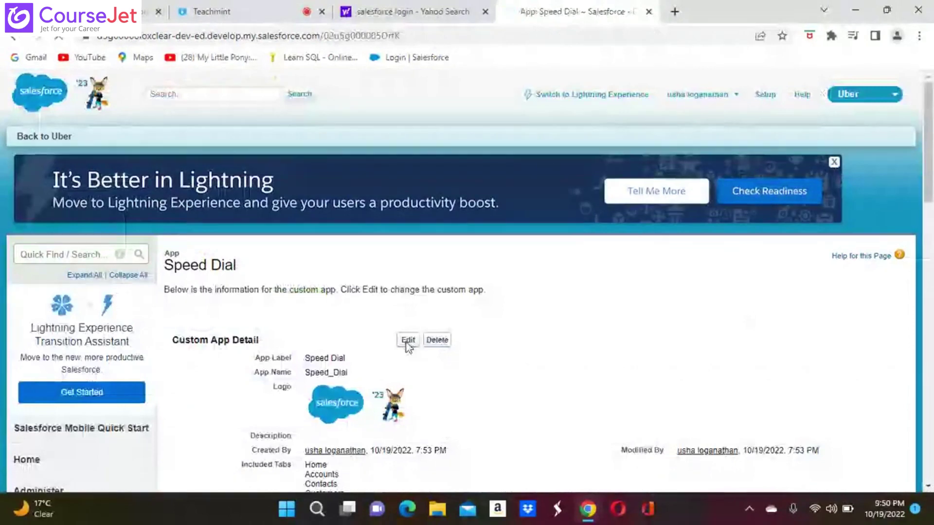
pyautogui.scroll(-3, 409, 348)
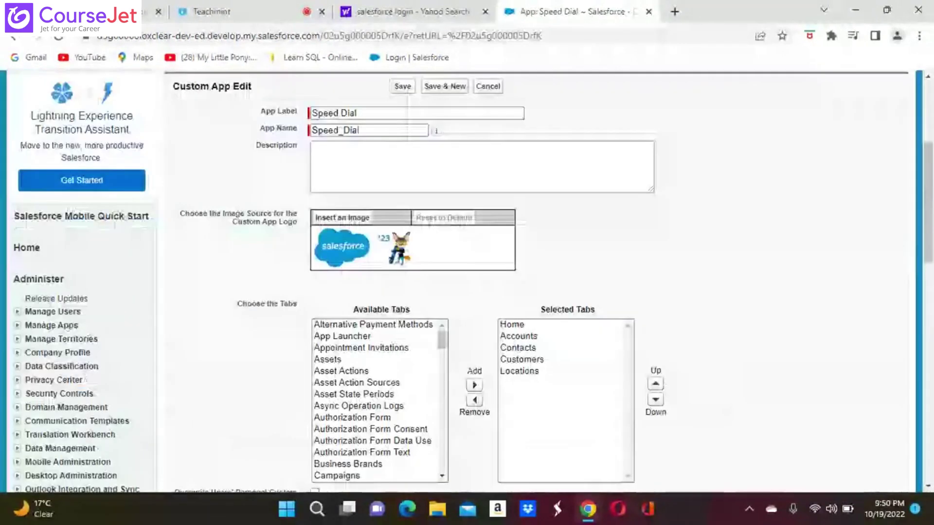
pyautogui.scroll(-5, 408, 348)
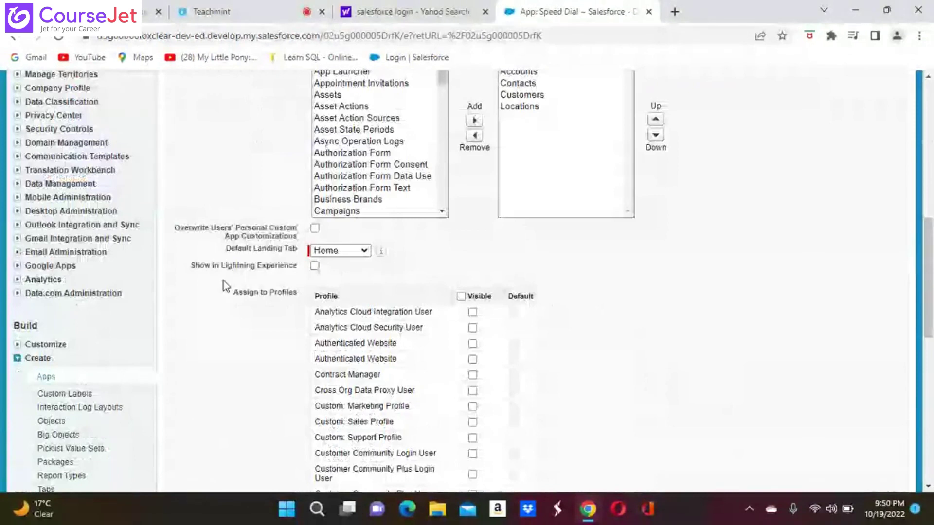
pyautogui.click(315, 267)
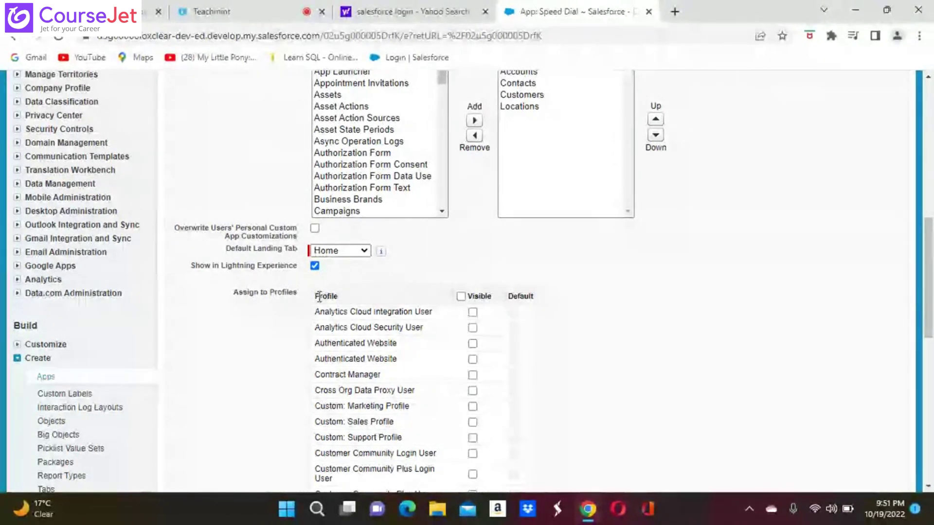
pyautogui.scroll(-1, 319, 297)
pyautogui.scroll(-8, 467, 282)
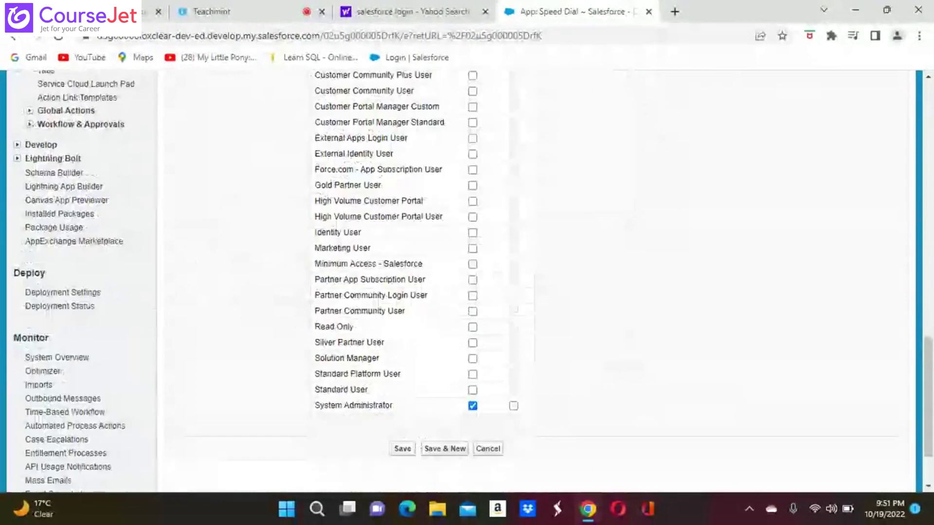
pyautogui.scroll(-3, 166, 323)
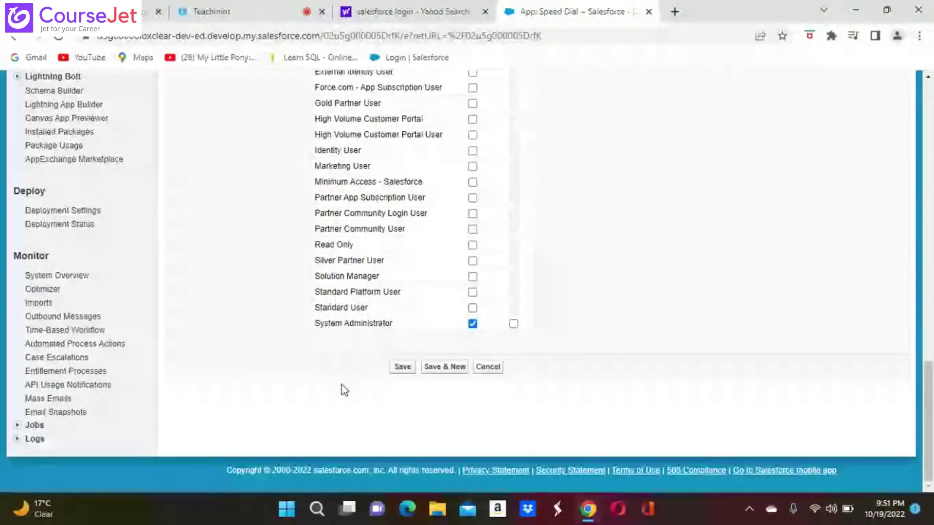
pyautogui.click(407, 370)
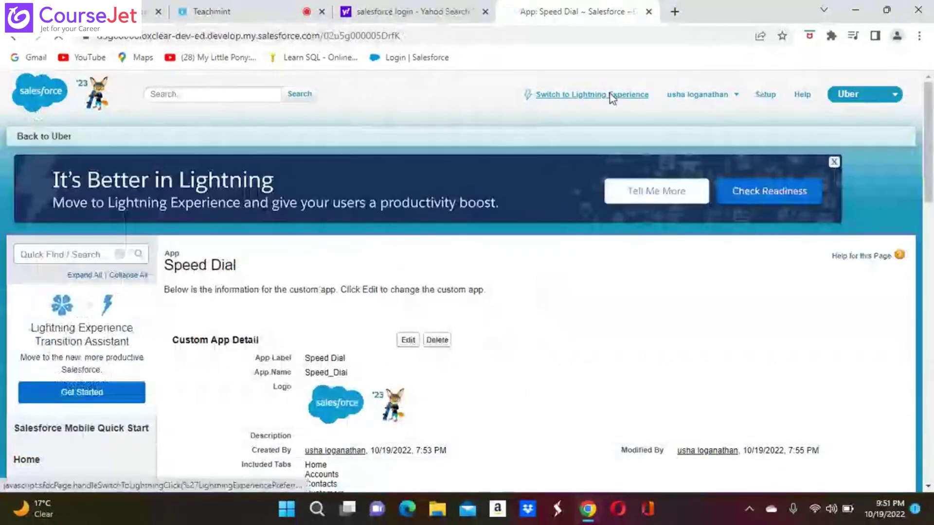
# Step: Switch to Lightning Experience and launch Speed Dial by searching 'spe' in the App Launcher
pyautogui.click(610, 96)
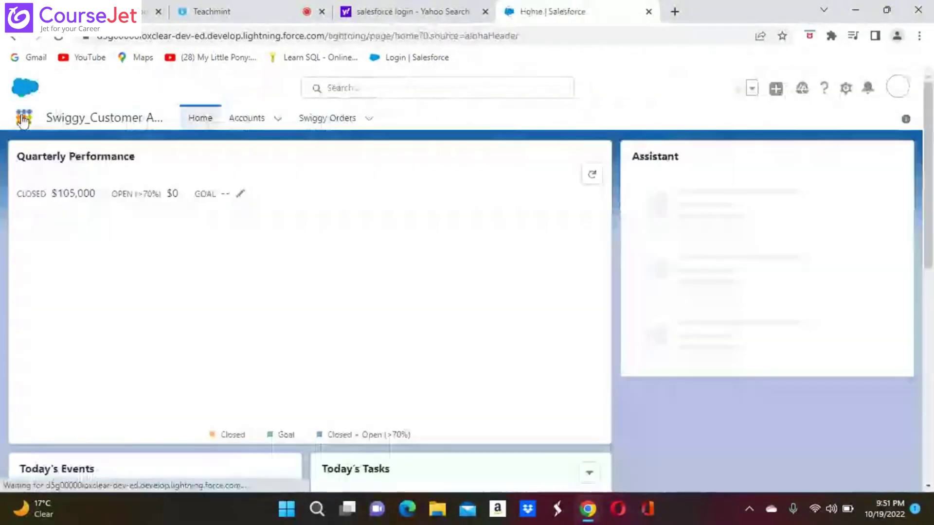
pyautogui.click(25, 119)
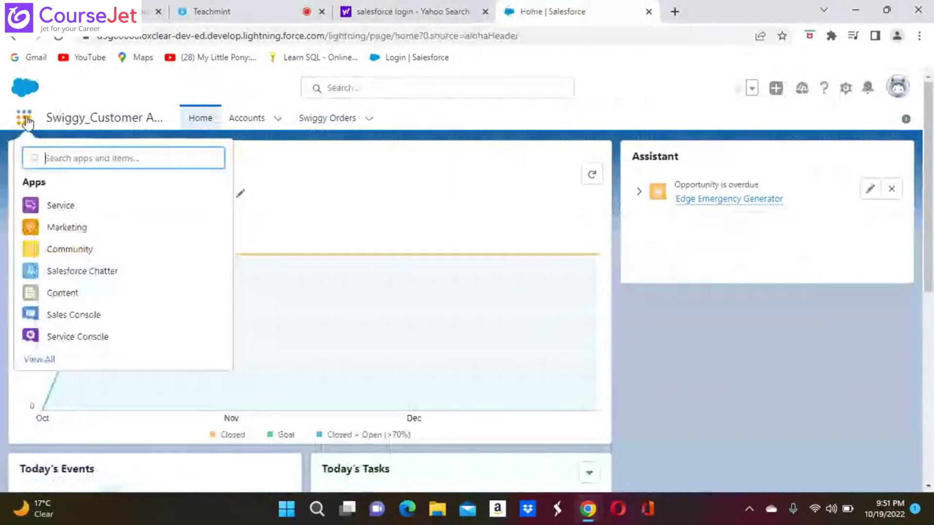
pyautogui.write('spe')
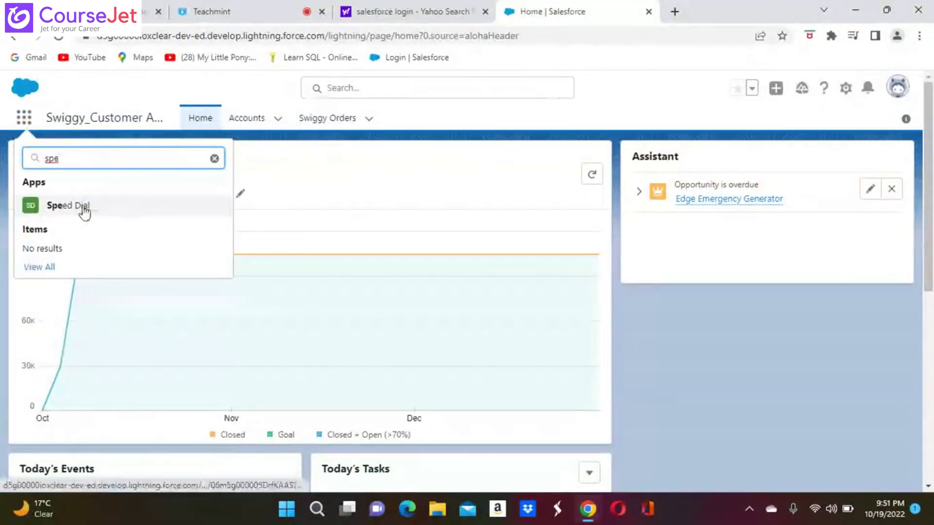
pyautogui.click(84, 208)
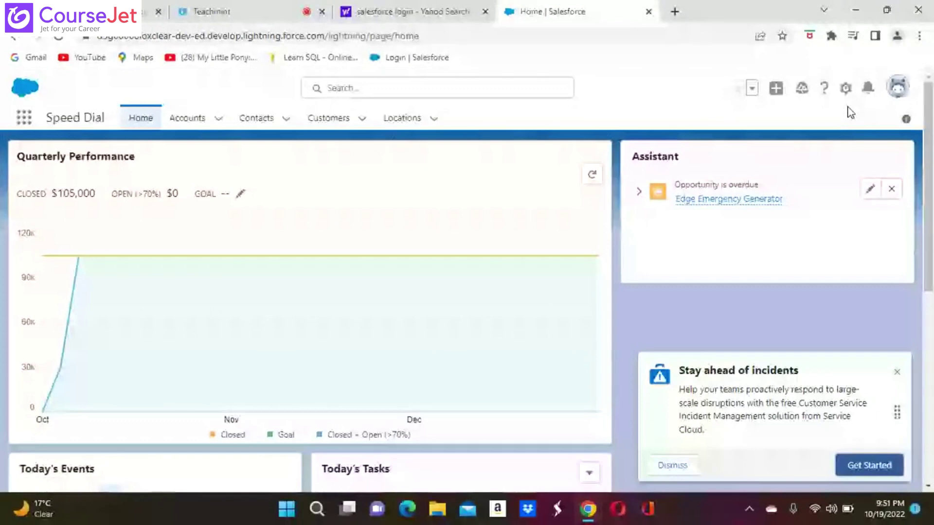
# Step: Open Process Builder from Setup via Quick Find 'process bu', dismiss the tips, and click New
pyautogui.click(845, 88)
pyautogui.click(790, 127)
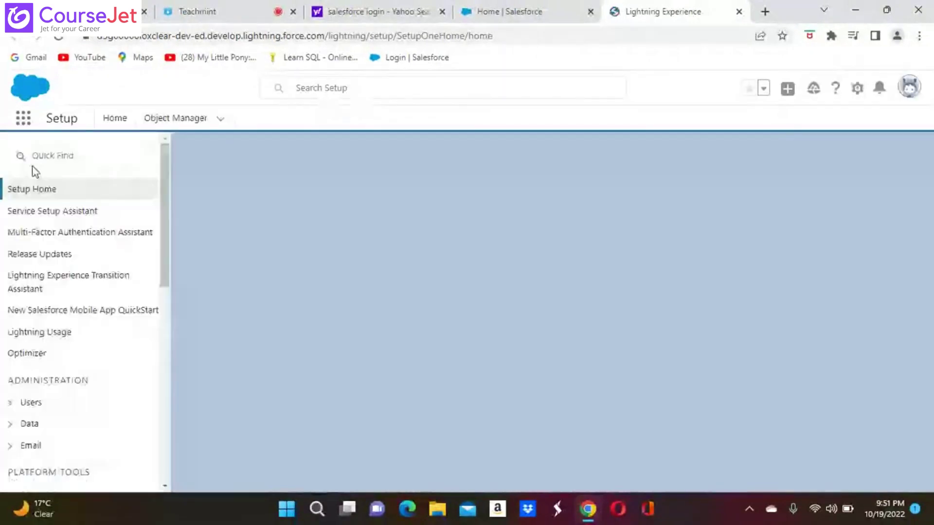
pyautogui.write('a')
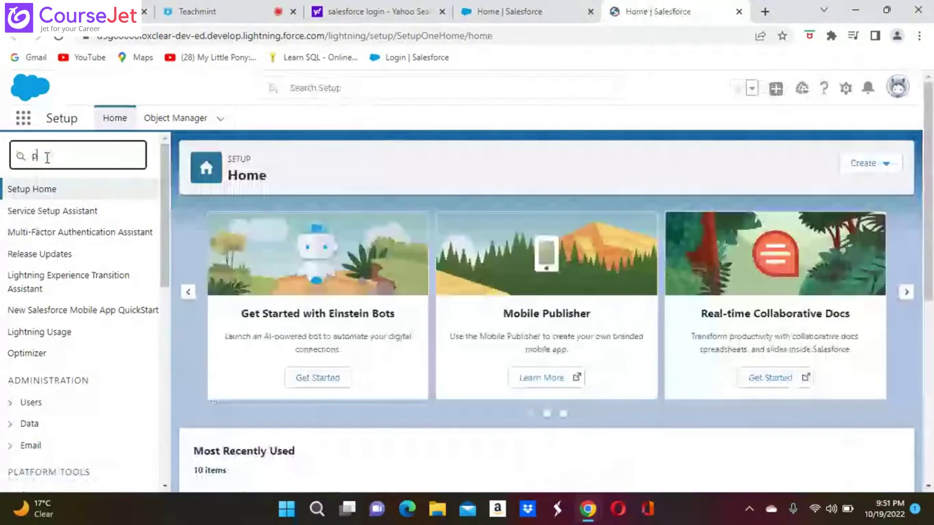
pyautogui.write('roce')
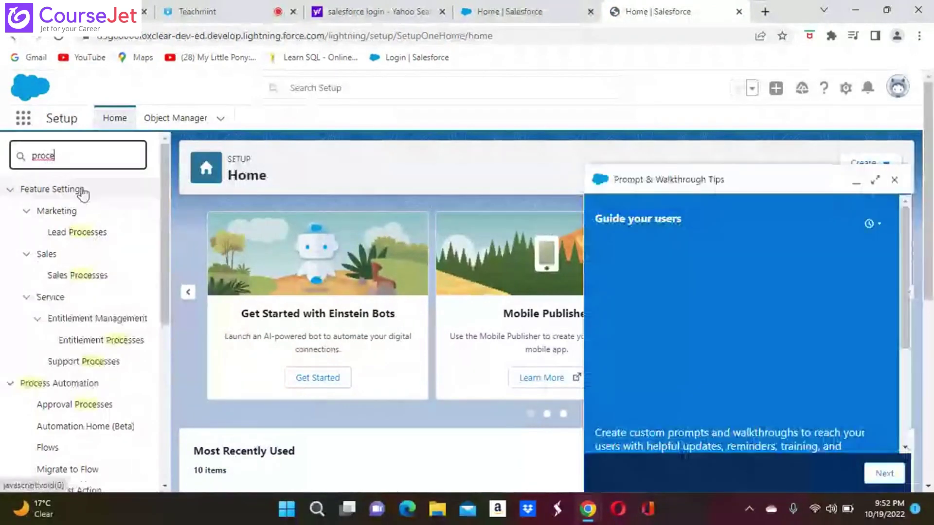
pyautogui.write('ss b')
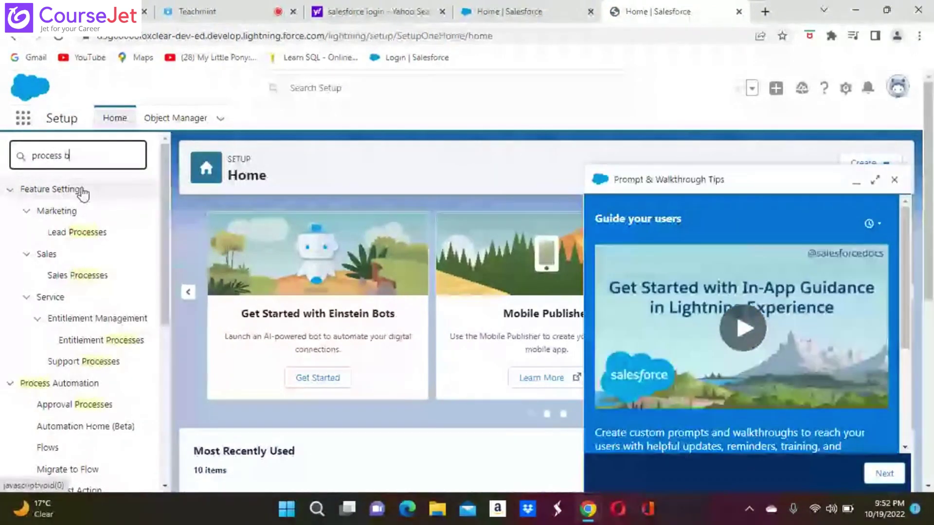
pyautogui.write('u')
pyautogui.click(85, 214)
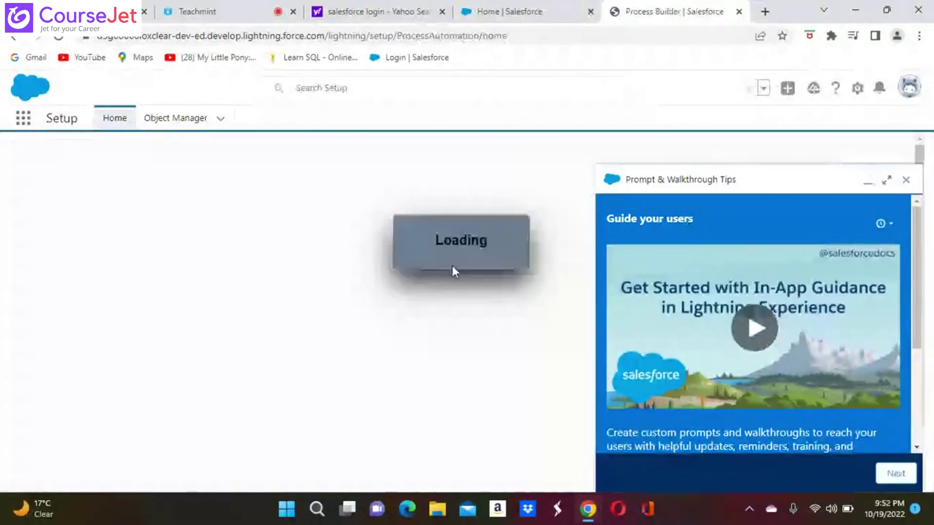
pyautogui.click(905, 180)
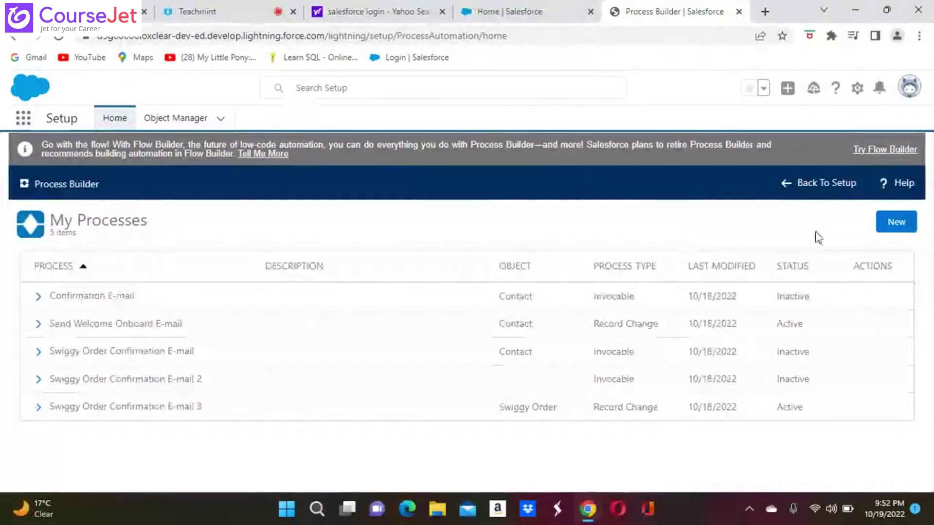
pyautogui.click(897, 222)
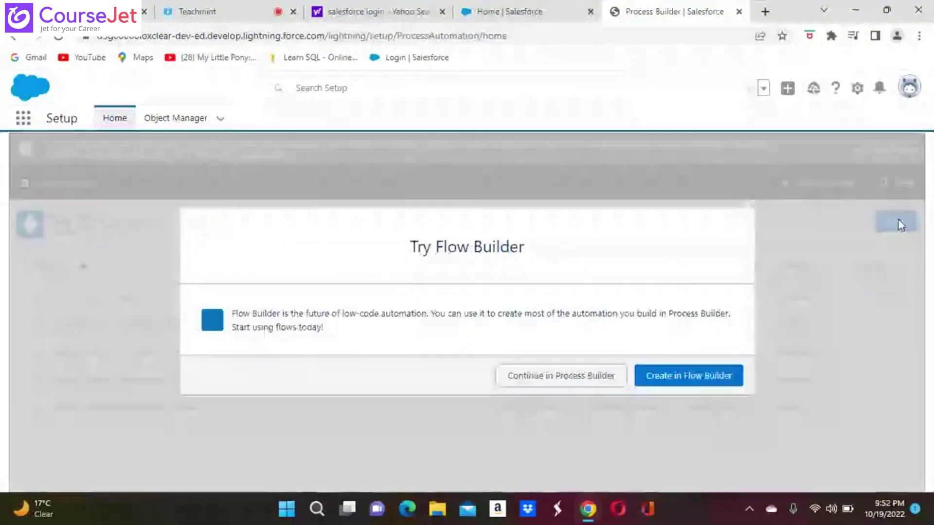
# Step: Continue in Process Builder and name the process 'Update Priority For Escalate Orders', auto-filling its API name
pyautogui.click(556, 382)
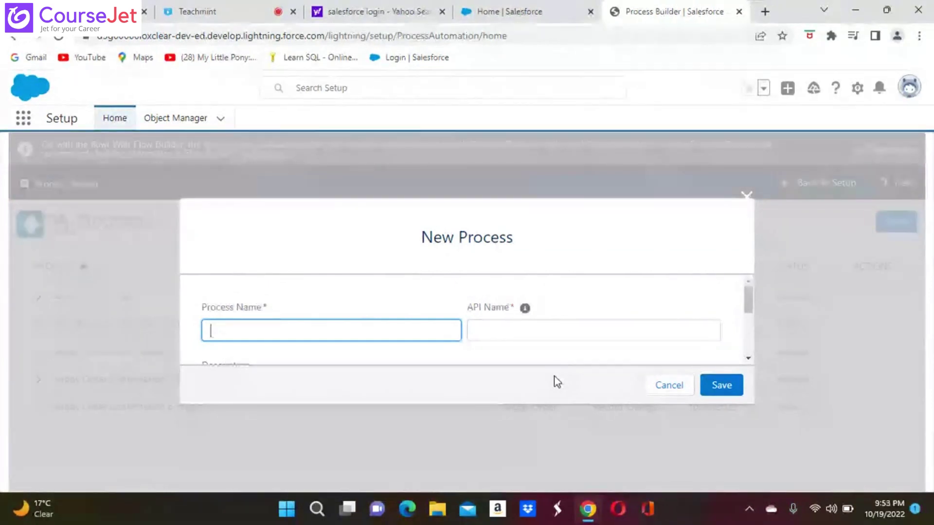
pyautogui.click(264, 330)
pyautogui.write('Upday')
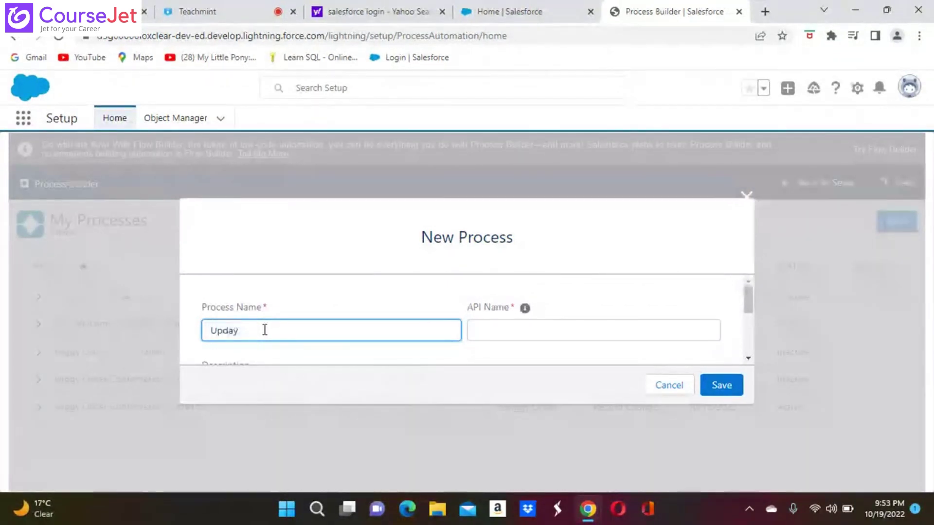
pyautogui.press('BackSpace')
pyautogui.write('te ')
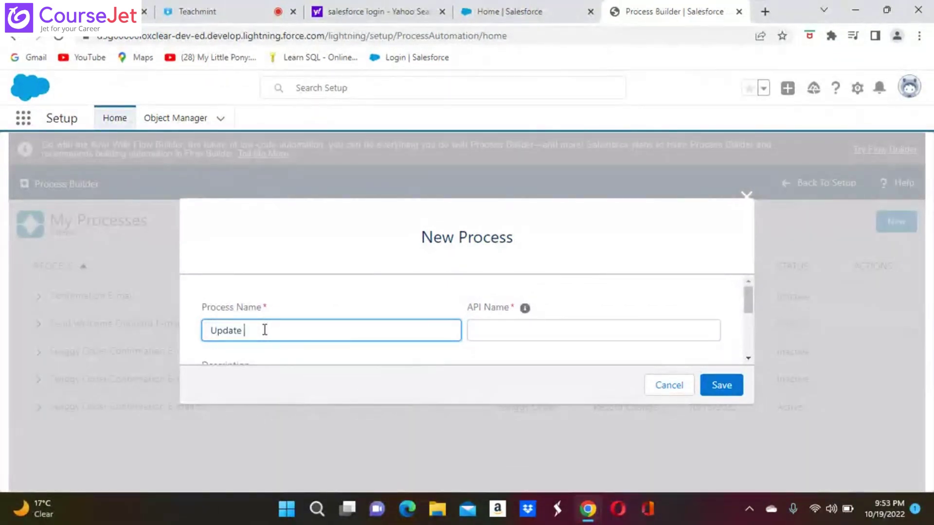
pyautogui.write('pro')
pyautogui.press('BackSpace')
pyautogui.press('BackSpace')
pyautogui.press('BackSpace')
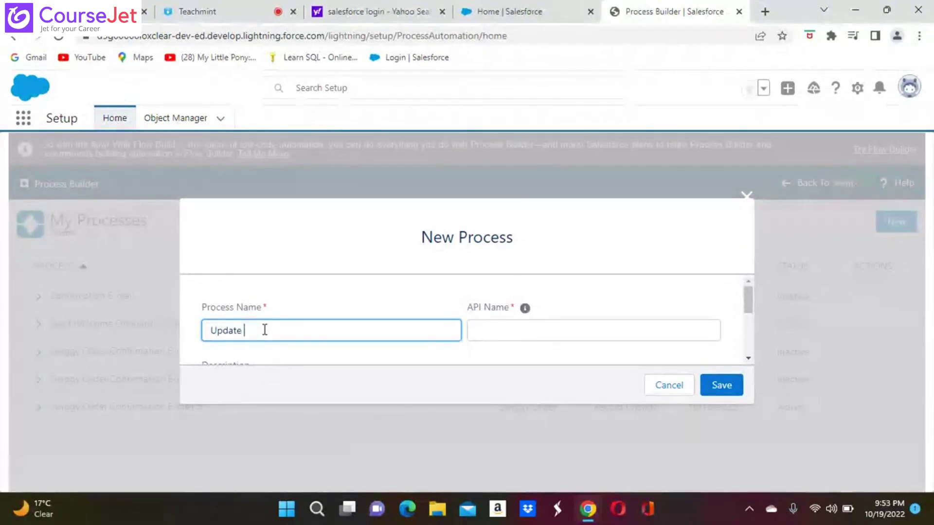
pyautogui.write('Prio')
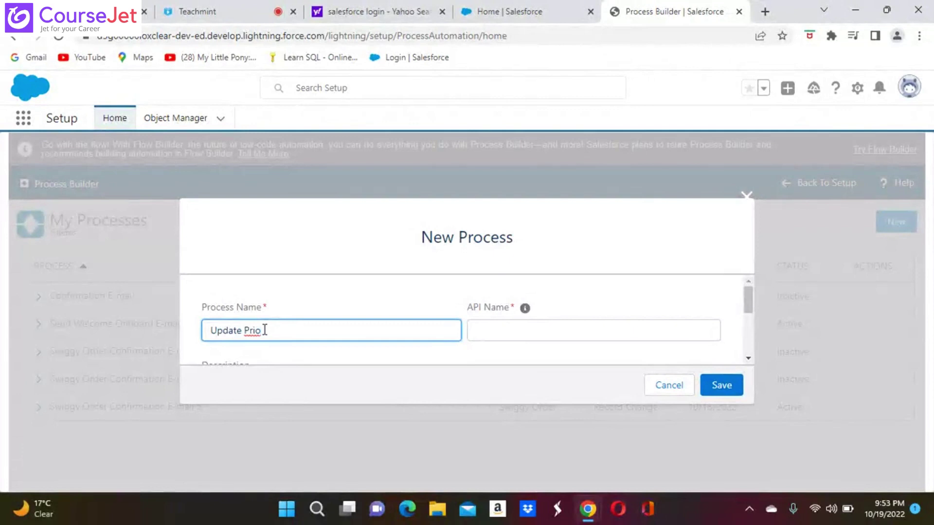
pyautogui.write('rity')
pyautogui.write(' P')
pyautogui.write('or ')
pyautogui.write('E')
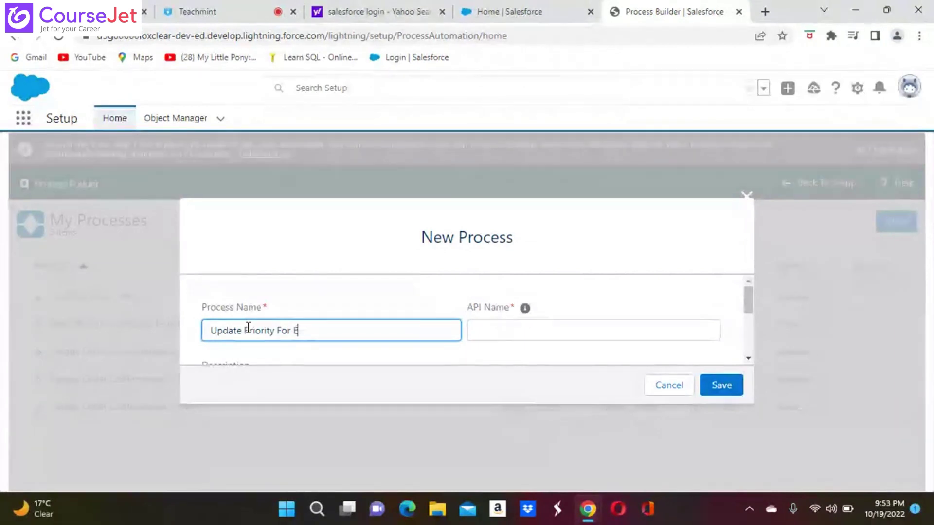
pyautogui.write('scalate Orders')
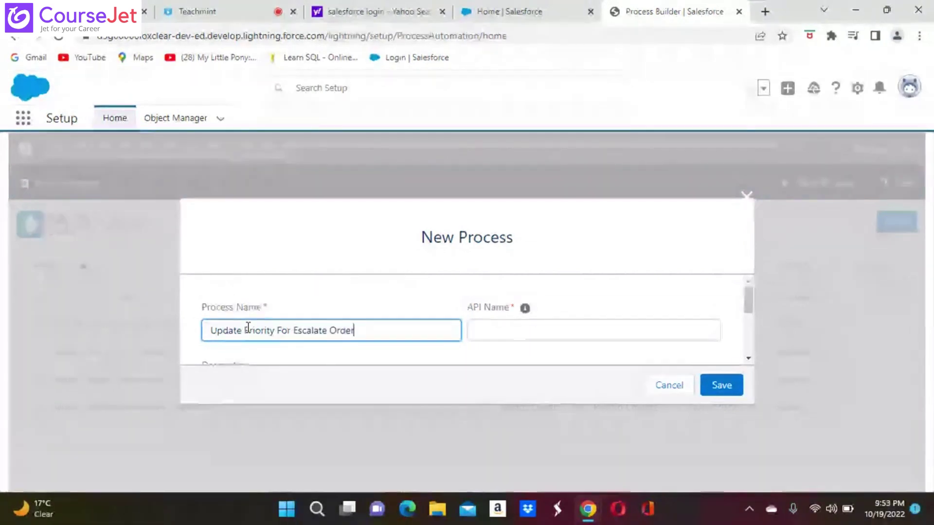
pyautogui.click(488, 330)
# Step: Set the process to start when a record changes and save it
pyautogui.scroll(-5, 547, 364)
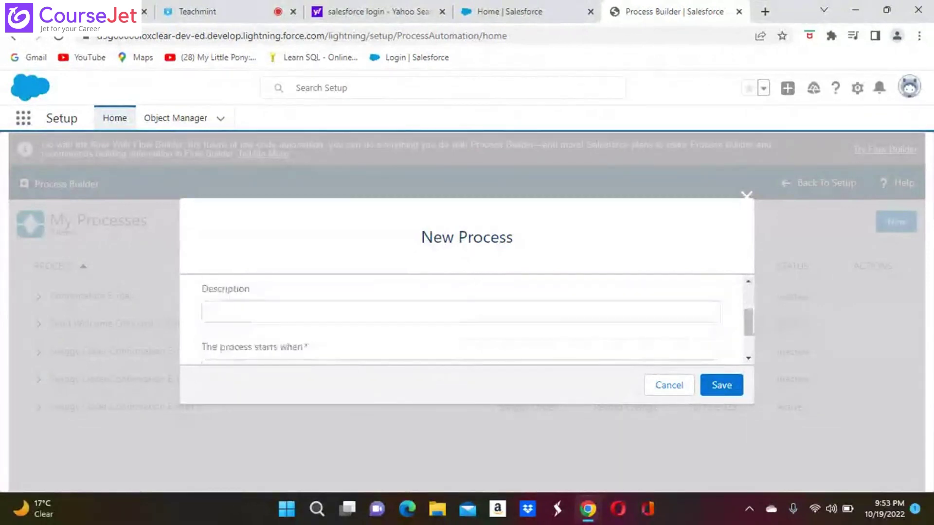
pyautogui.scroll(-1, 710, 292)
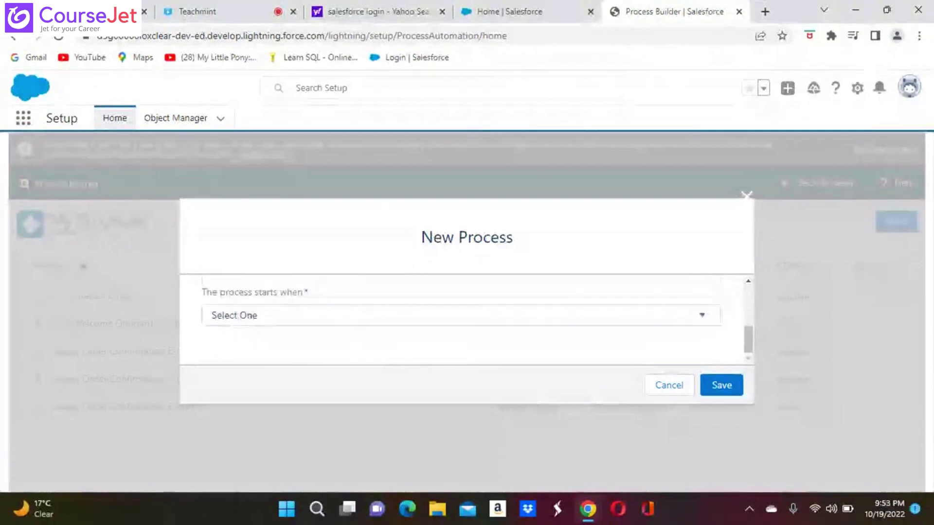
pyautogui.click(702, 319)
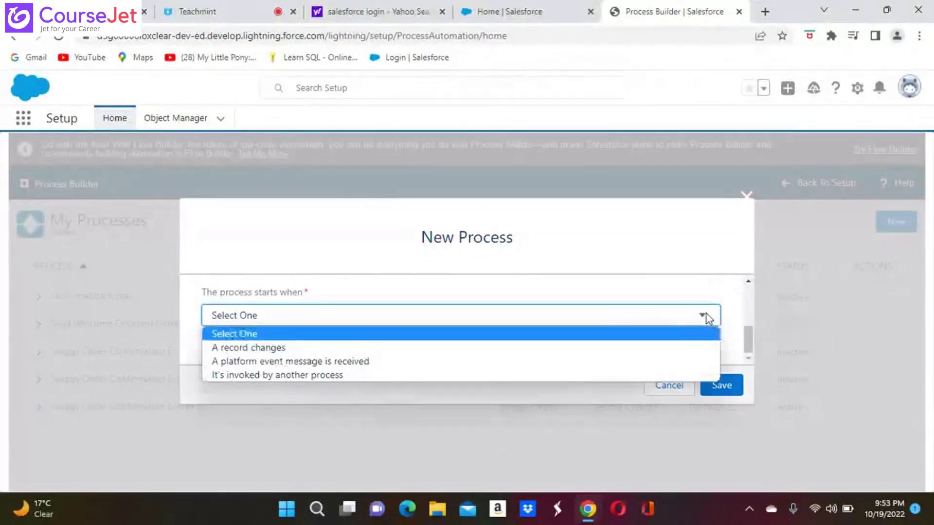
pyautogui.click(269, 349)
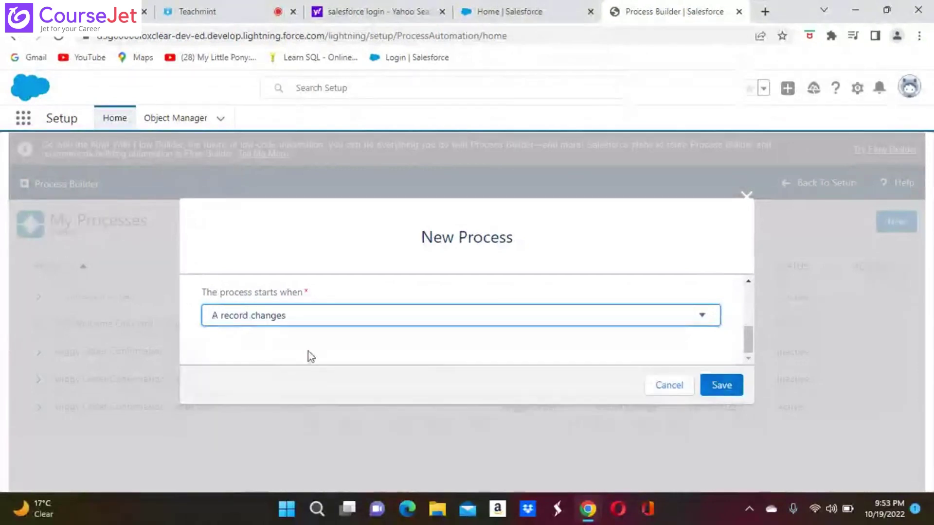
pyautogui.click(723, 389)
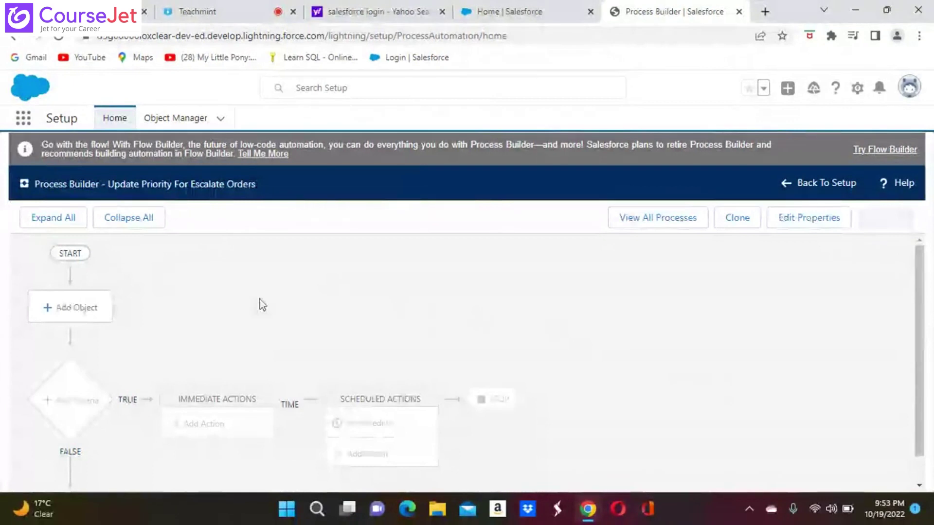
# Step: Set Swiggy Order as the object, triggered when a record is created or edited, and save
pyautogui.click(72, 313)
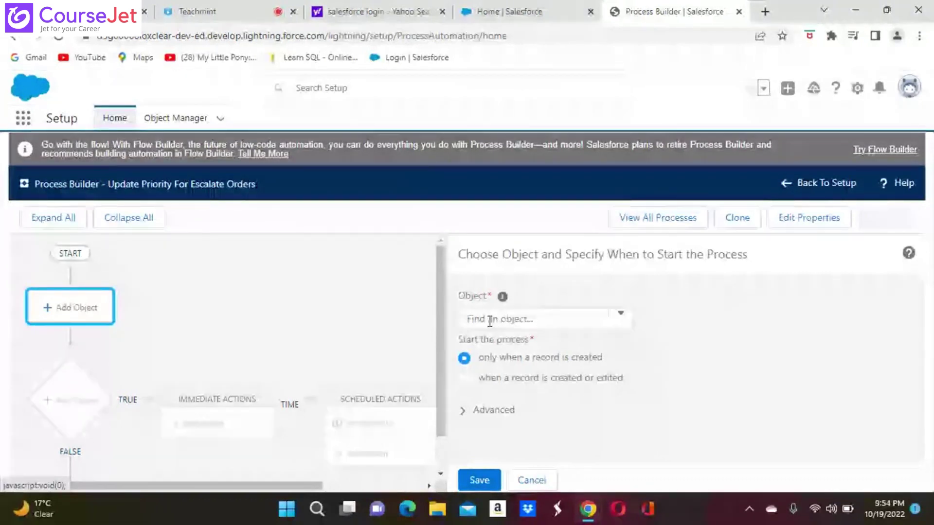
pyautogui.click(489, 320)
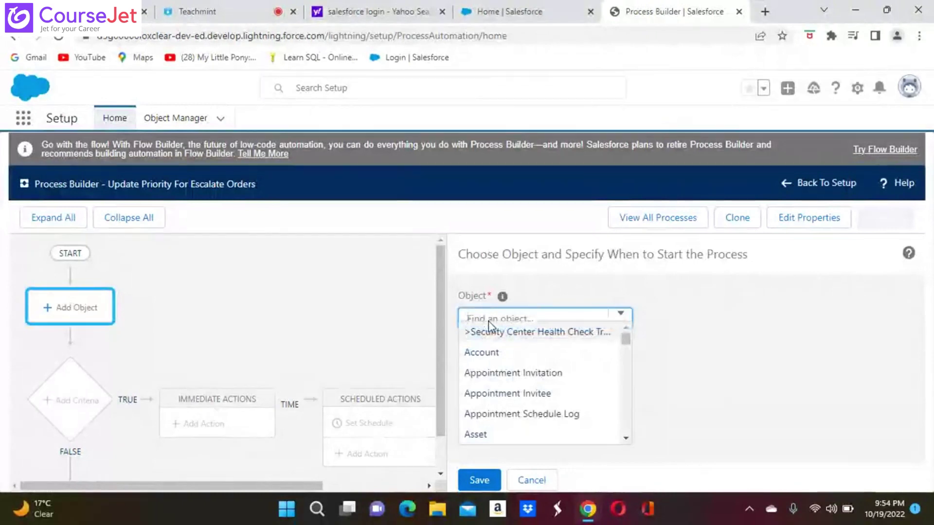
pyautogui.write('sw')
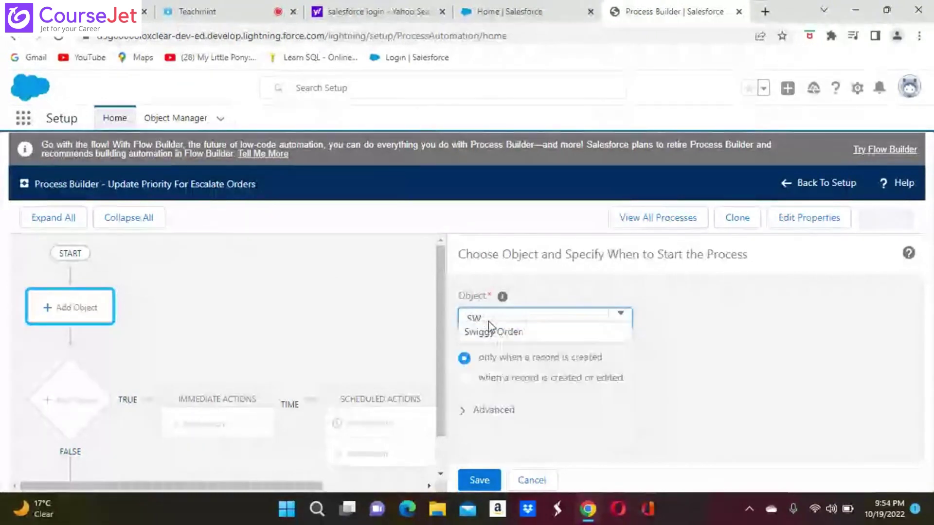
pyautogui.click(515, 336)
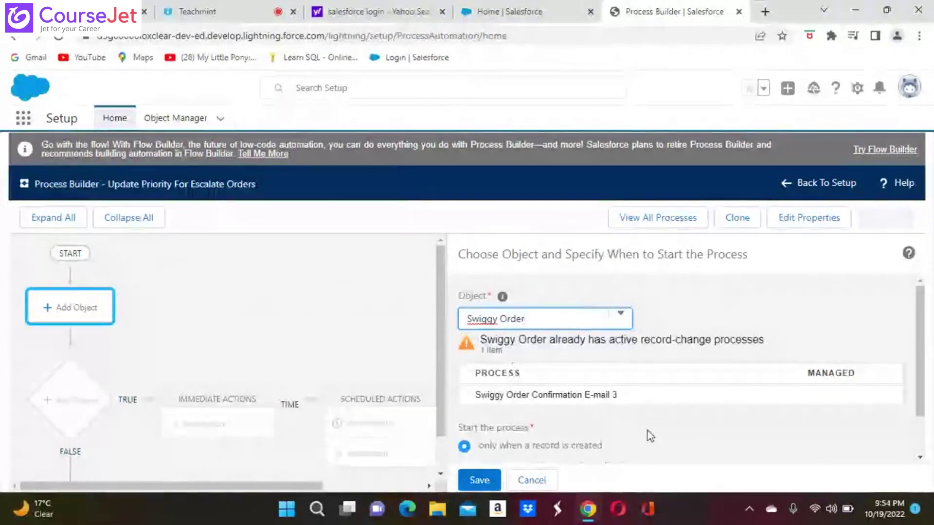
pyautogui.scroll(-1, 679, 455)
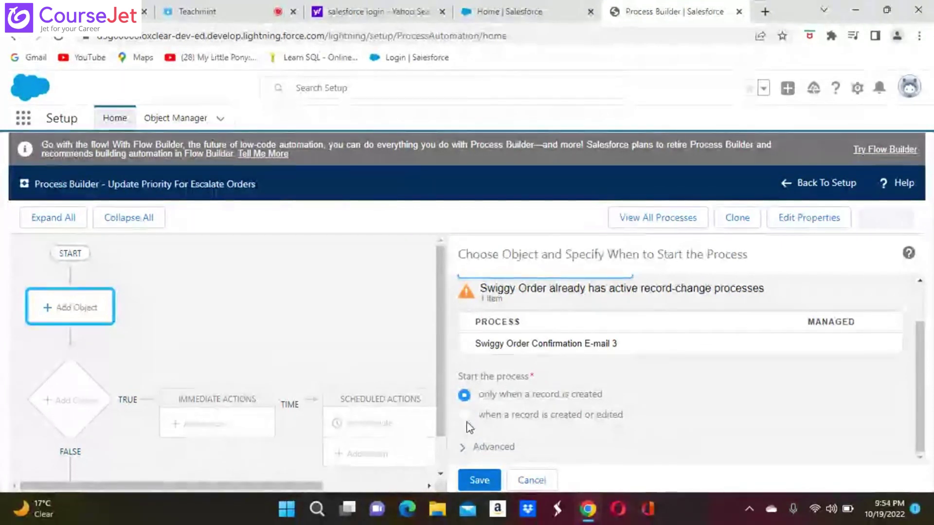
pyautogui.click(465, 416)
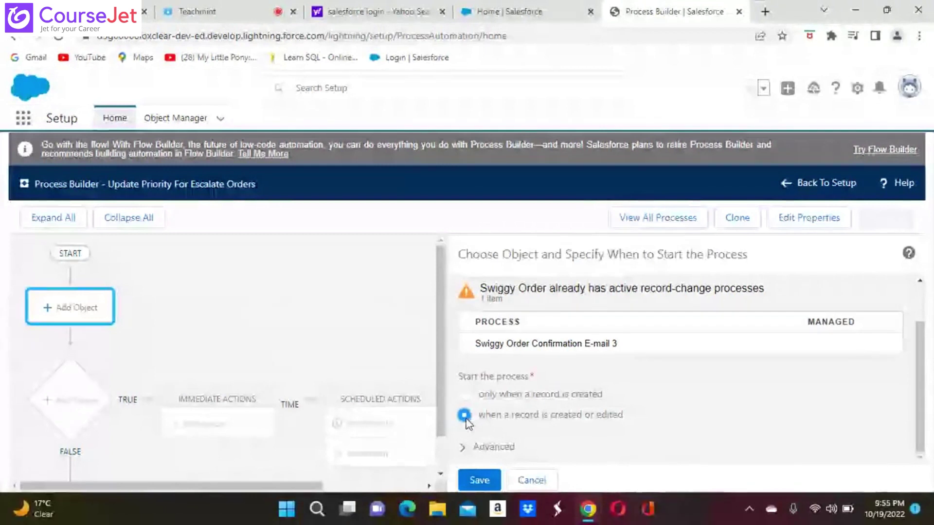
pyautogui.click(479, 481)
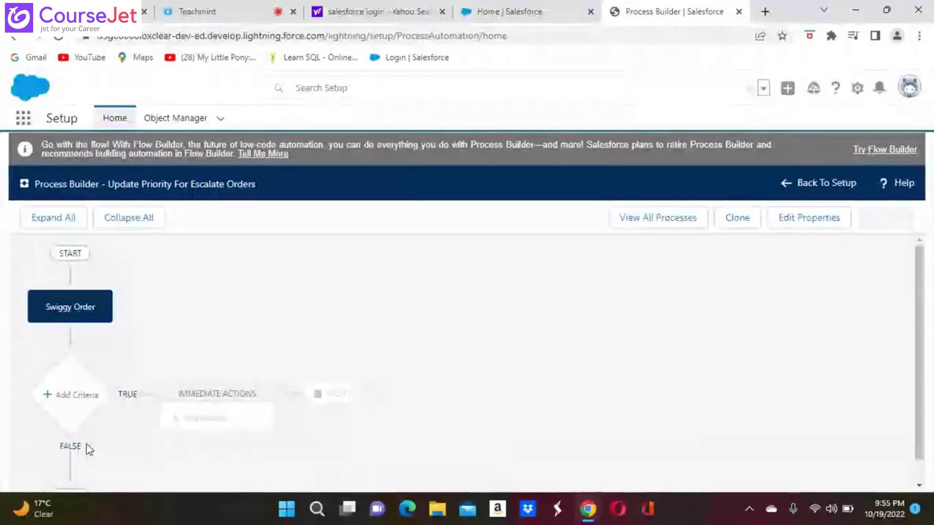
# Step: Open Add Criteria, type a trial criteria name, then clear it and refocus the field
pyautogui.click(70, 398)
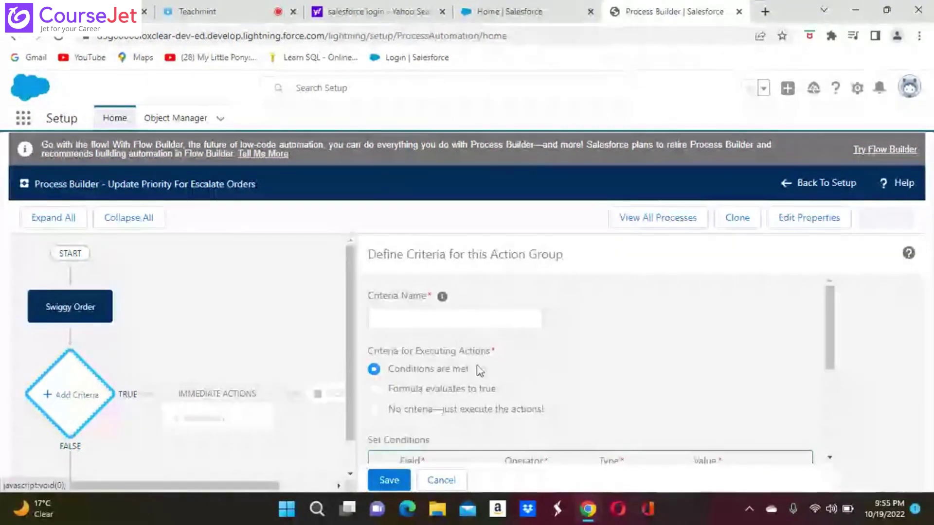
pyautogui.click(383, 322)
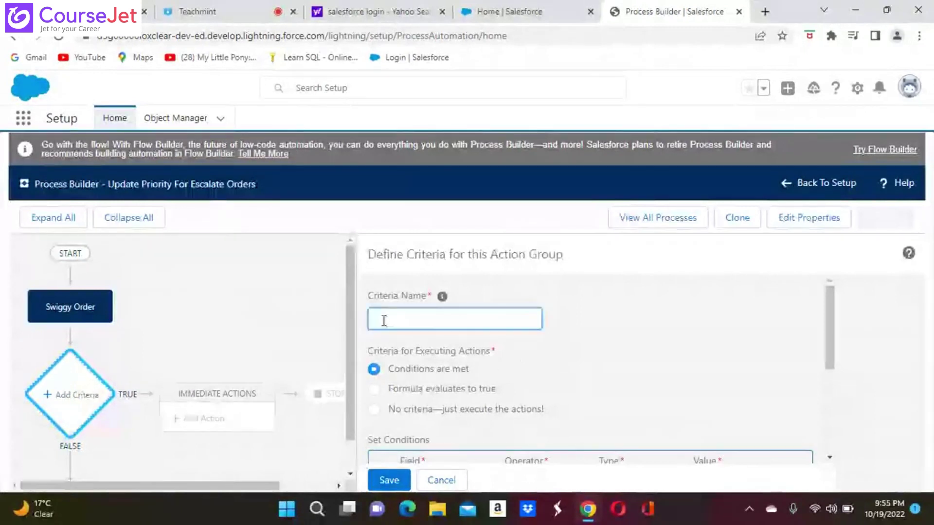
pyautogui.write('ND c')
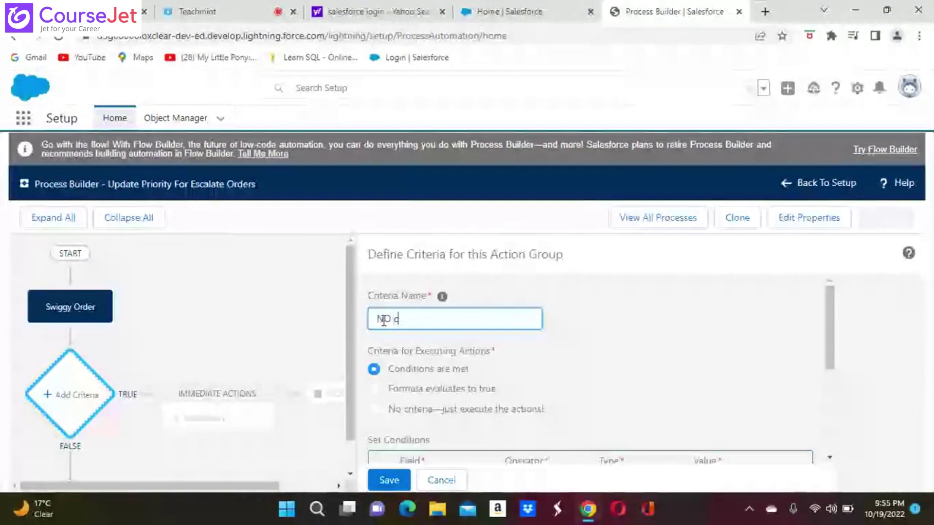
pyautogui.press('BackSpace')
pyautogui.press('BackSpace')
pyautogui.press('BackSpace')
pyautogui.write('o ')
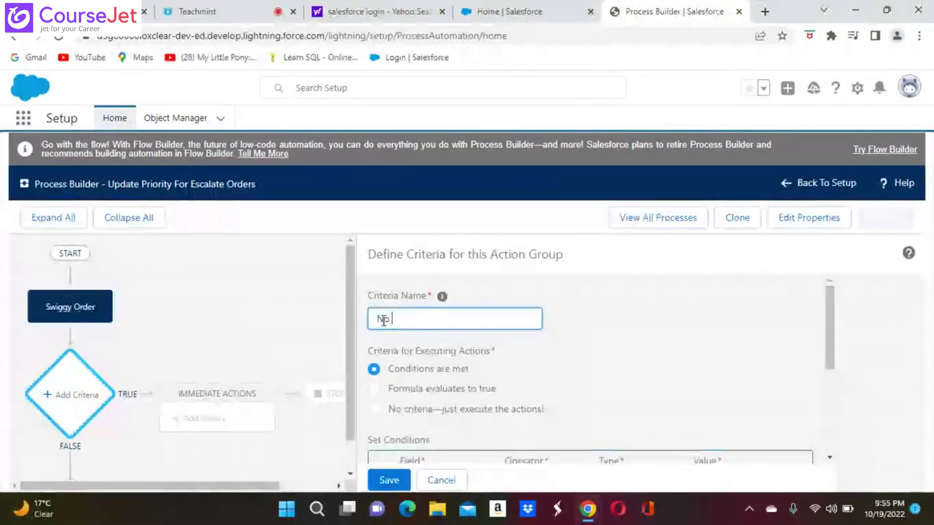
pyautogui.write('c=')
pyautogui.press('BackSpace')
pyautogui.press('BackSpace')
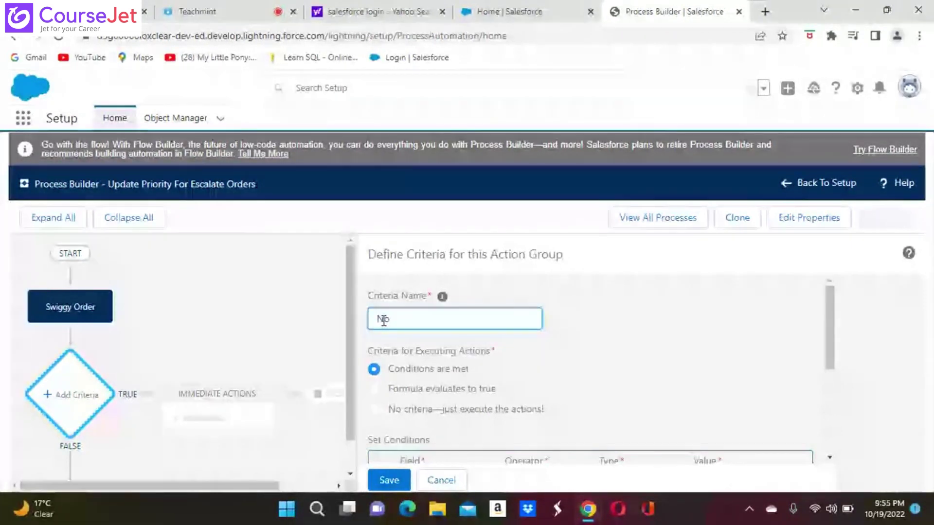
pyautogui.press('BackSpace')
pyautogui.press('BackSpace')
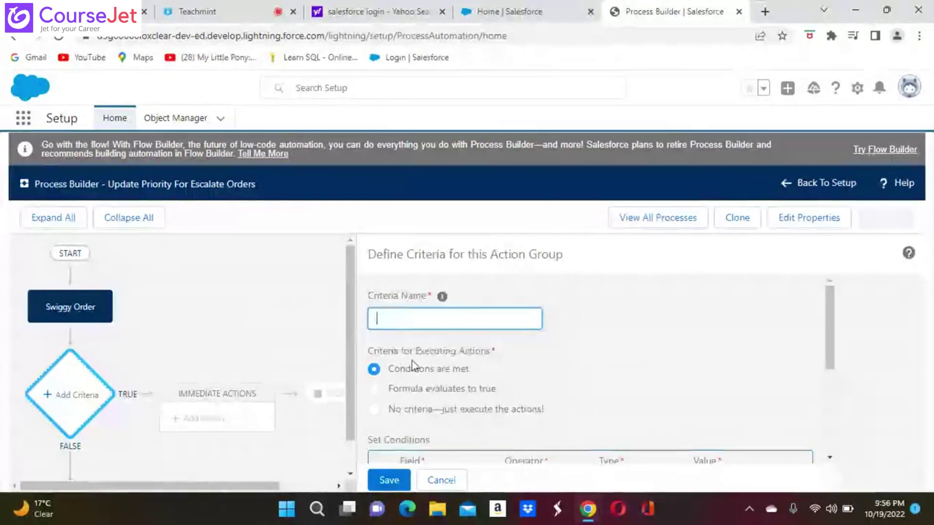
pyautogui.click(380, 321)
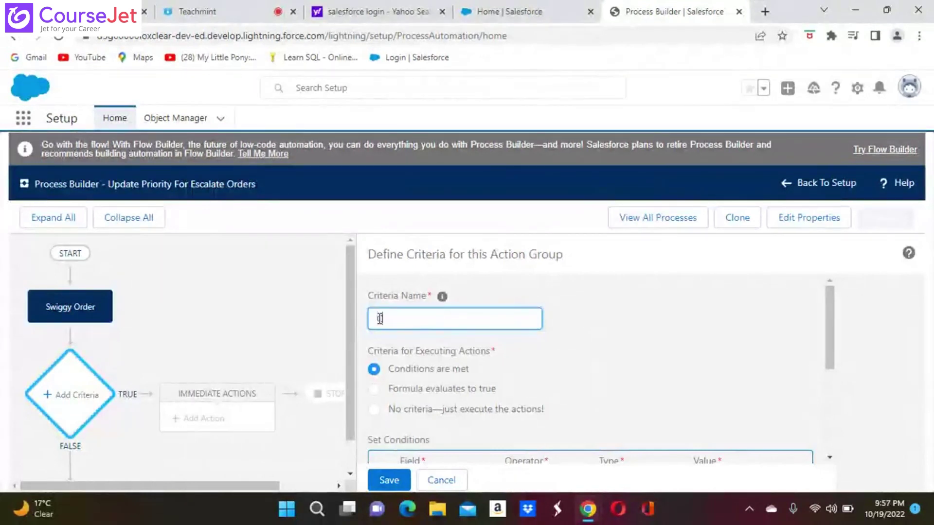
# Step: Enter the criteria name 'Check If the Order Escalate' and scroll to the condition row
pyautogui.write('Chec')
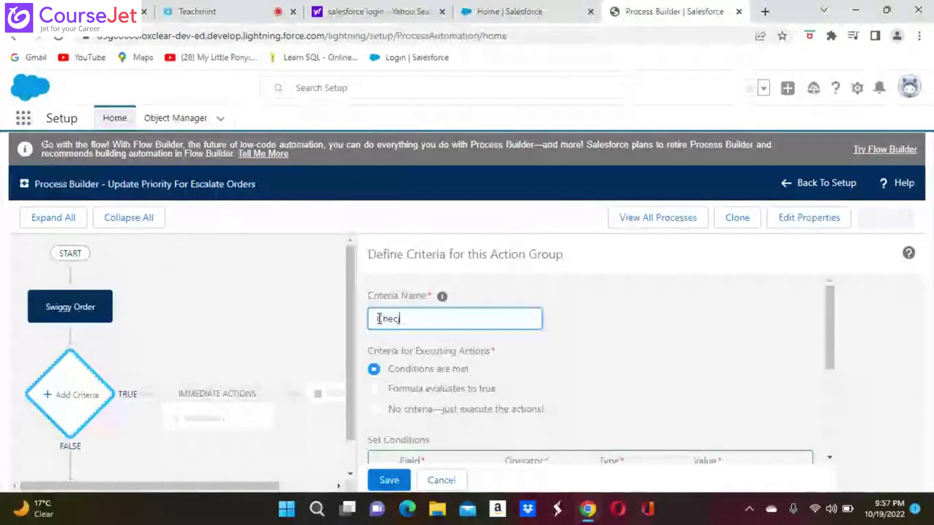
pyautogui.write('k')
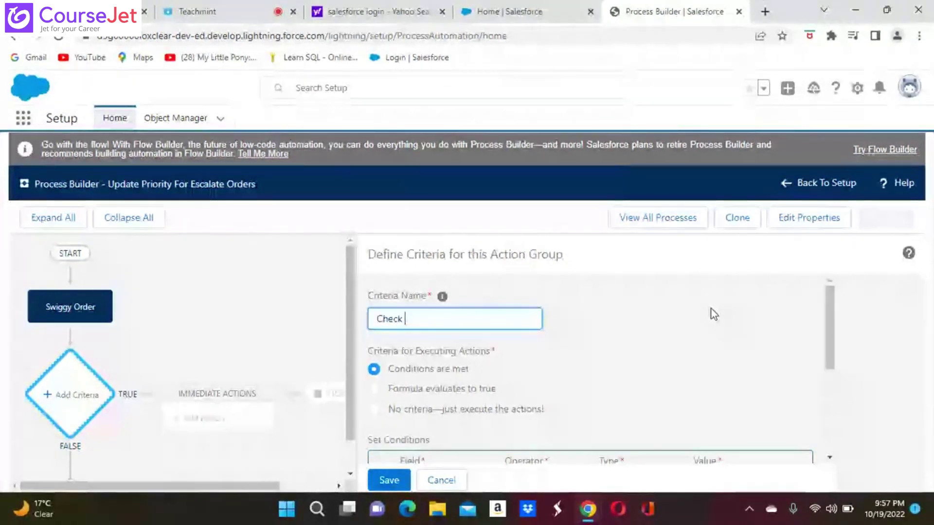
pyautogui.write('If')
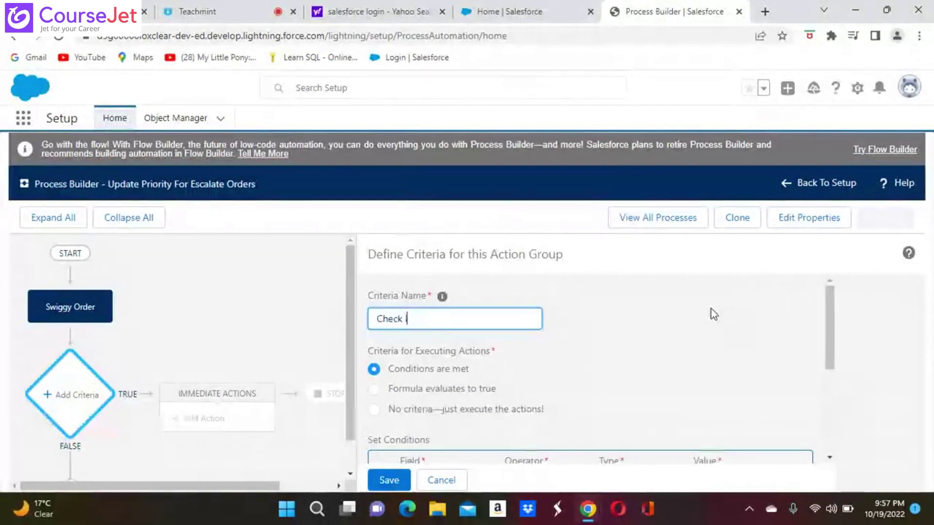
pyautogui.write(' the')
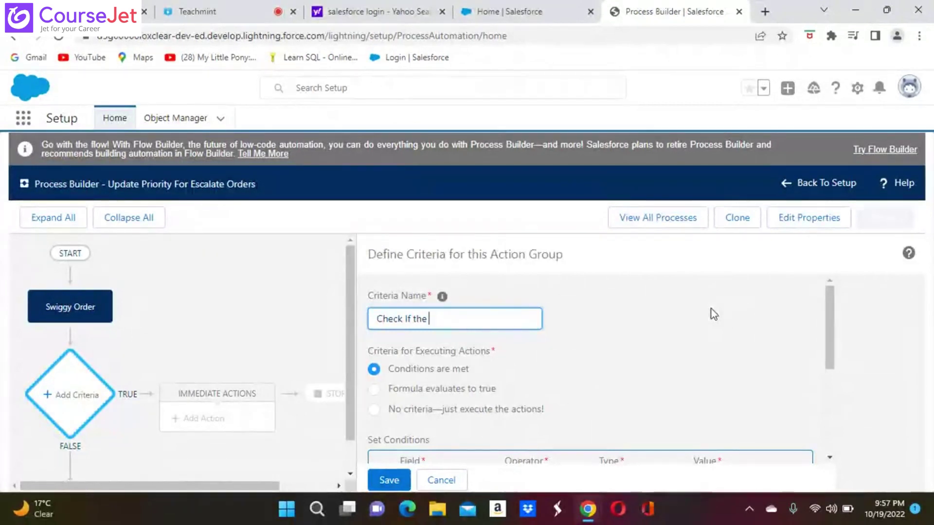
pyautogui.write(' O')
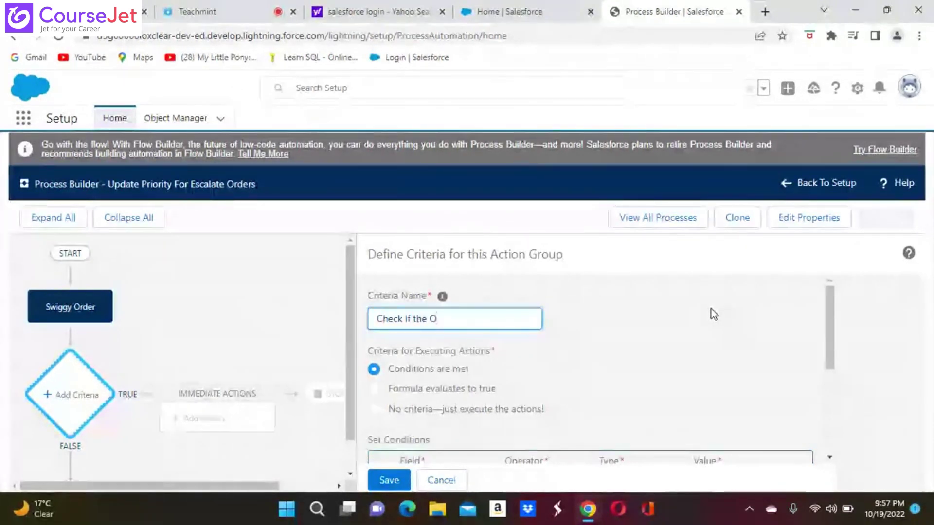
pyautogui.write('rder ')
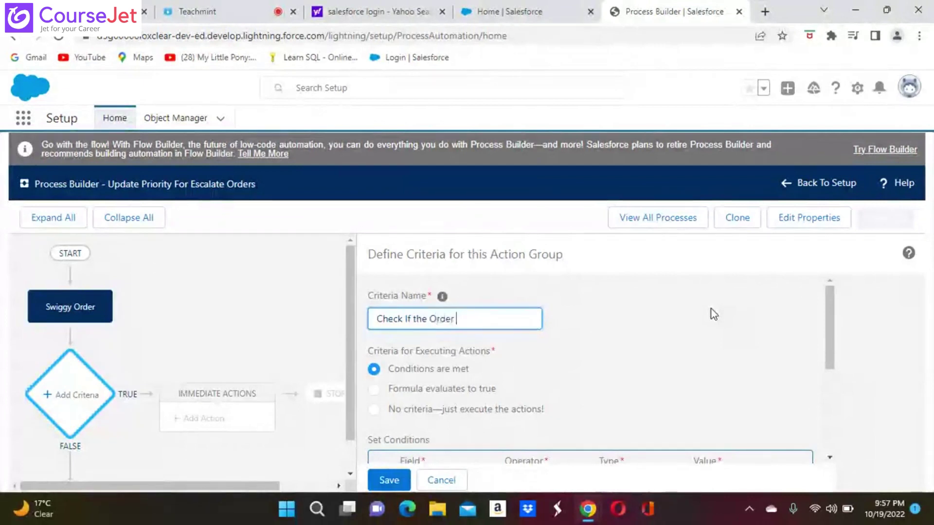
pyautogui.write('Escalate')
pyautogui.scroll(-2, 498, 459)
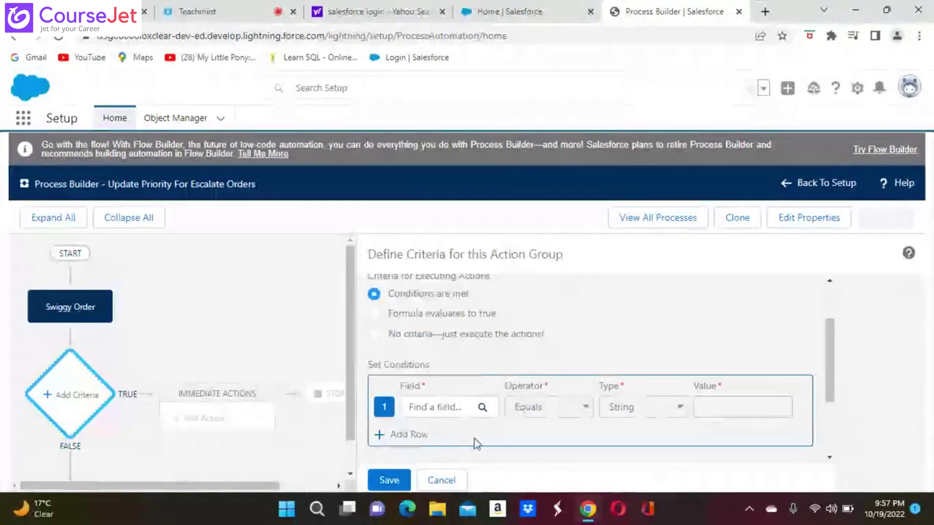
pyautogui.click(423, 411)
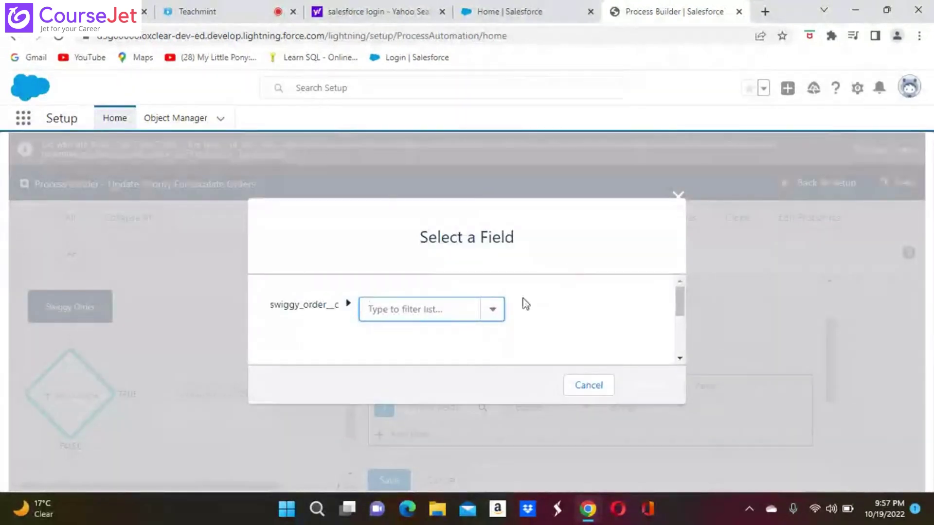
pyautogui.click(493, 311)
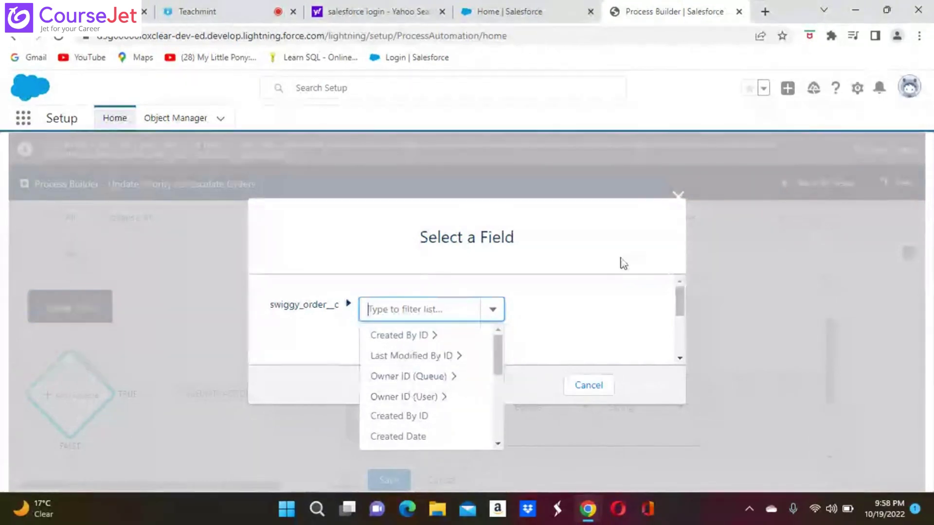
pyautogui.click(579, 387)
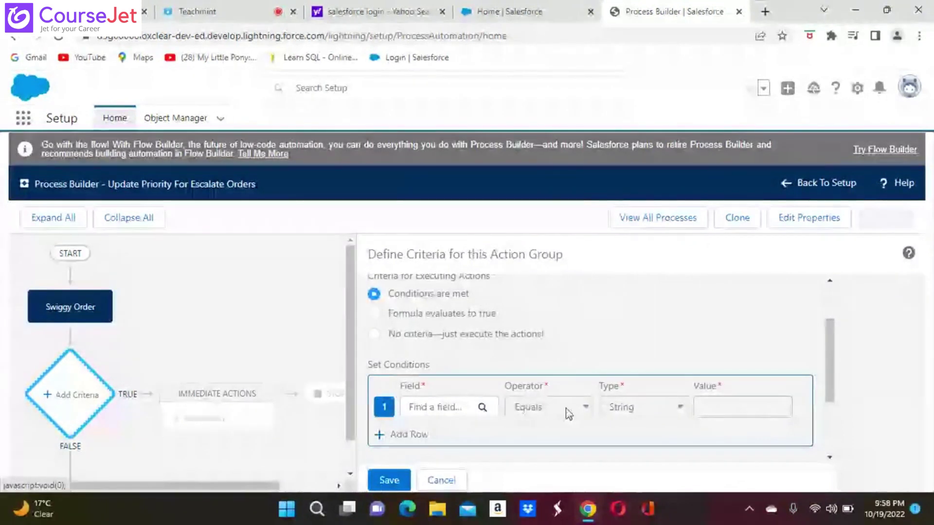
pyautogui.click(443, 409)
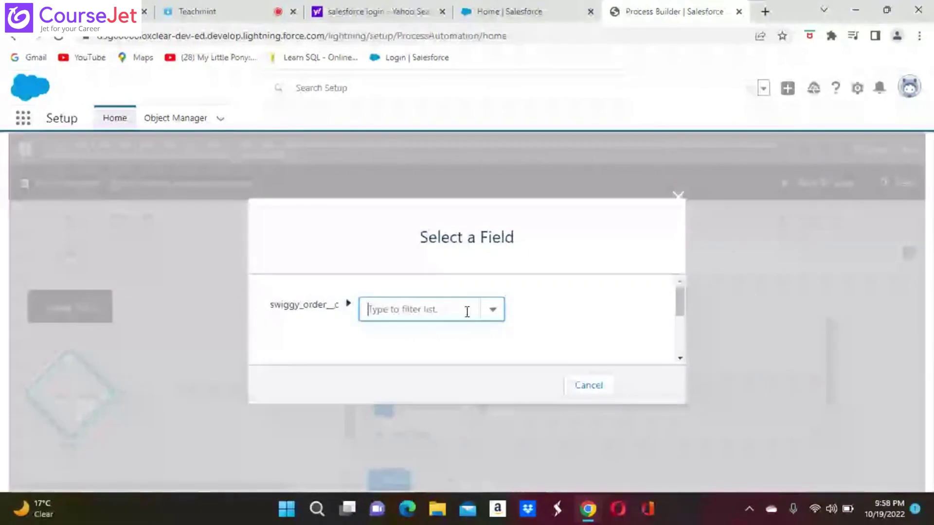
pyautogui.click(492, 309)
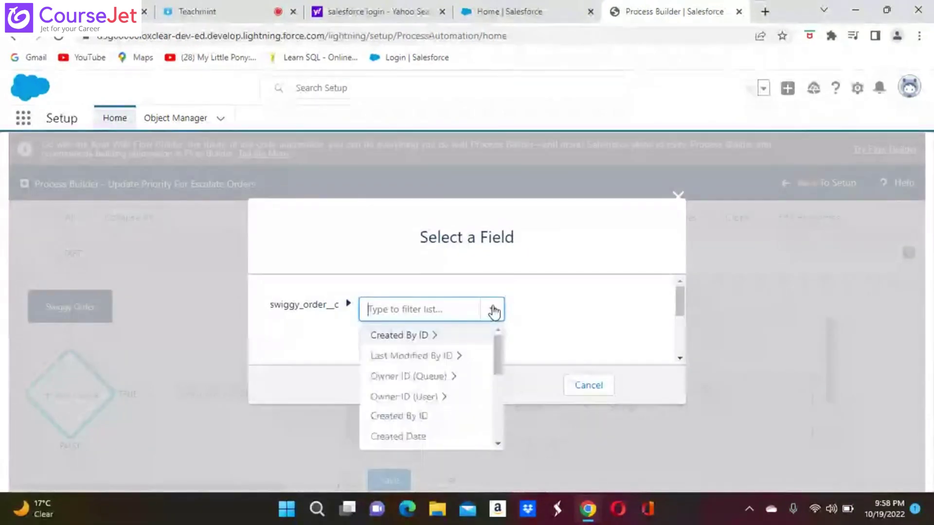
pyautogui.click(492, 309)
pyautogui.click(492, 311)
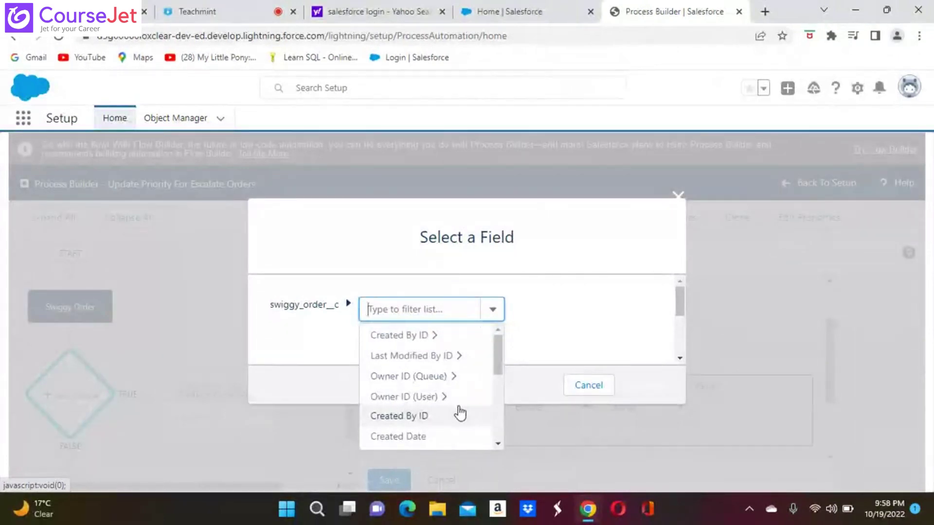
pyautogui.click(570, 439)
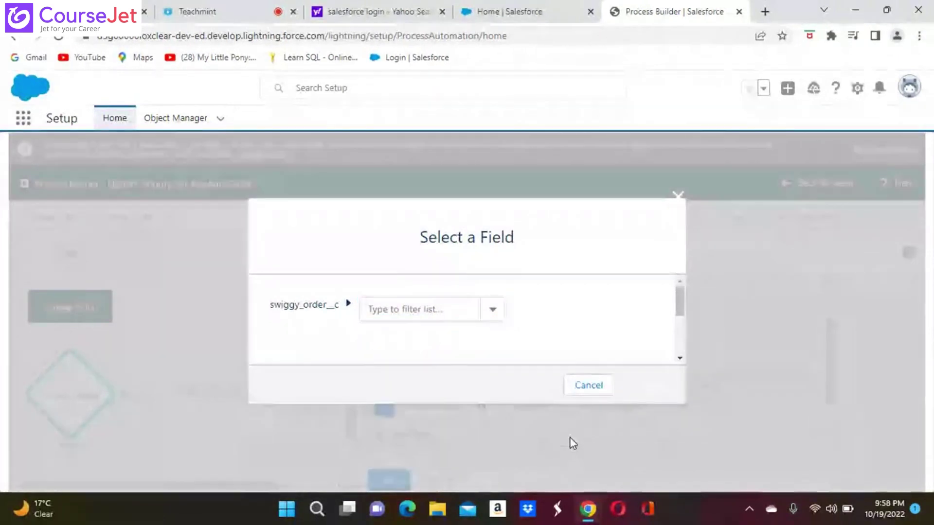
pyautogui.click(590, 392)
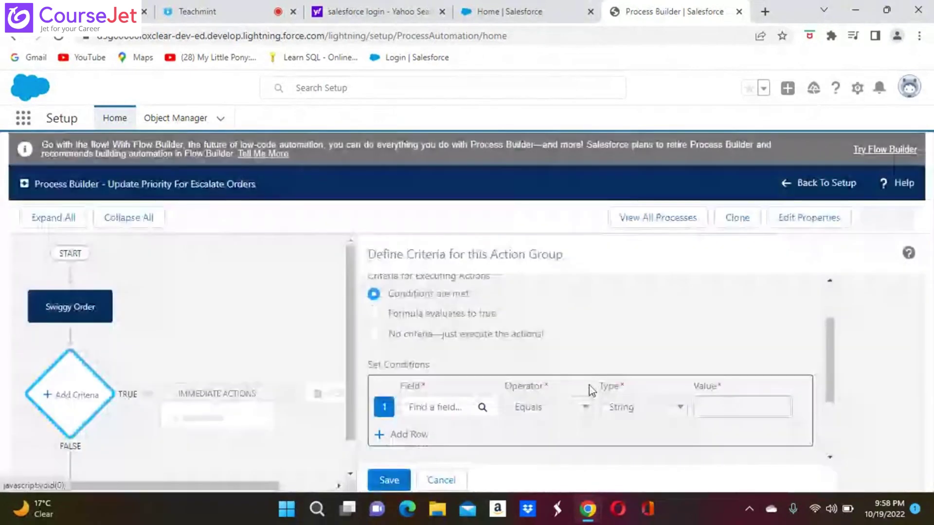
pyautogui.scroll(-2, 588, 384)
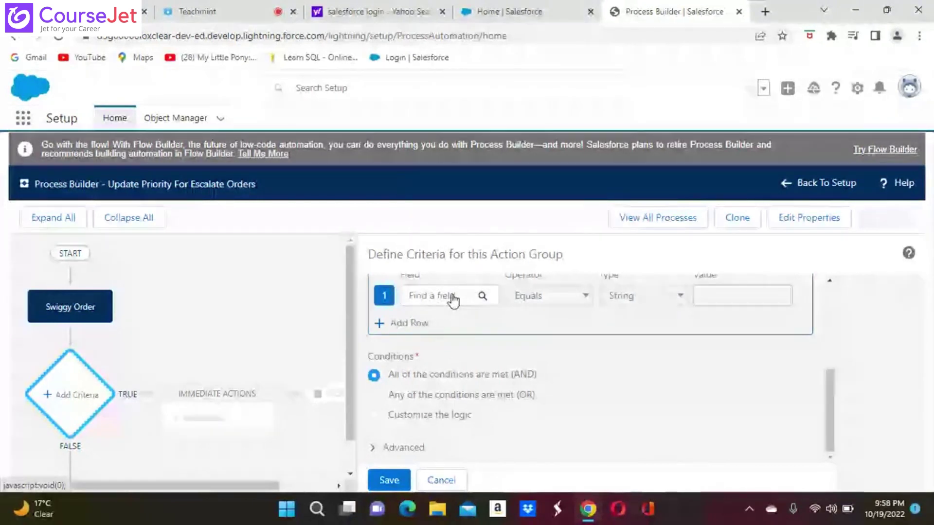
pyautogui.scroll(2, 452, 301)
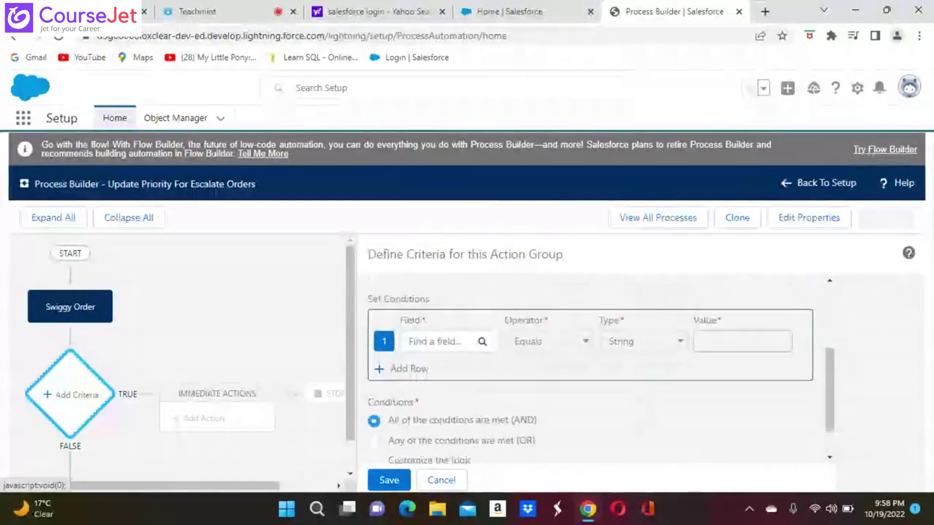
pyautogui.click(430, 340)
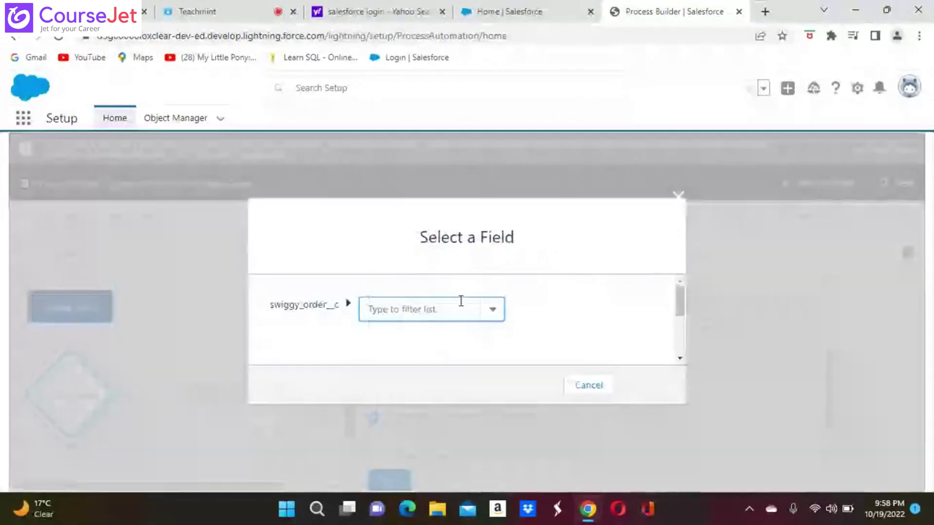
pyautogui.click(490, 314)
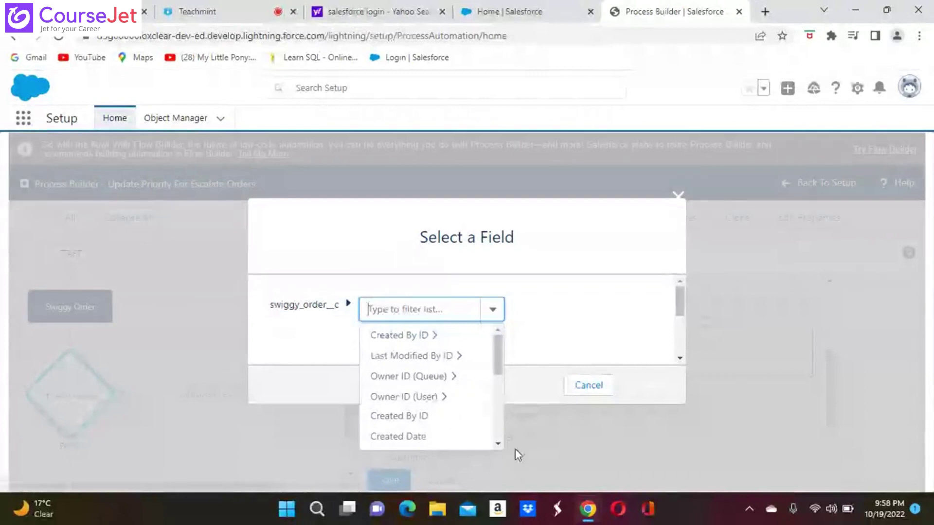
pyautogui.click(497, 443)
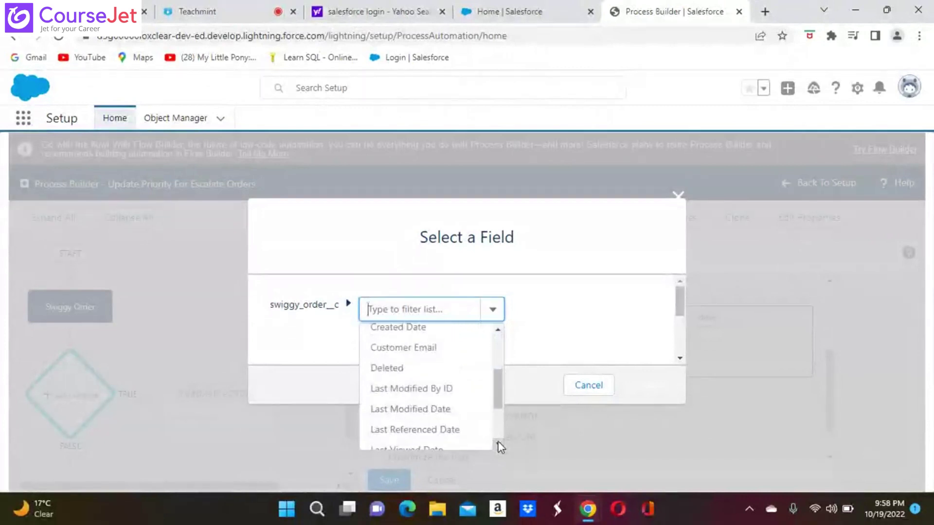
pyautogui.click(497, 443)
pyautogui.click(497, 444)
pyautogui.click(497, 444)
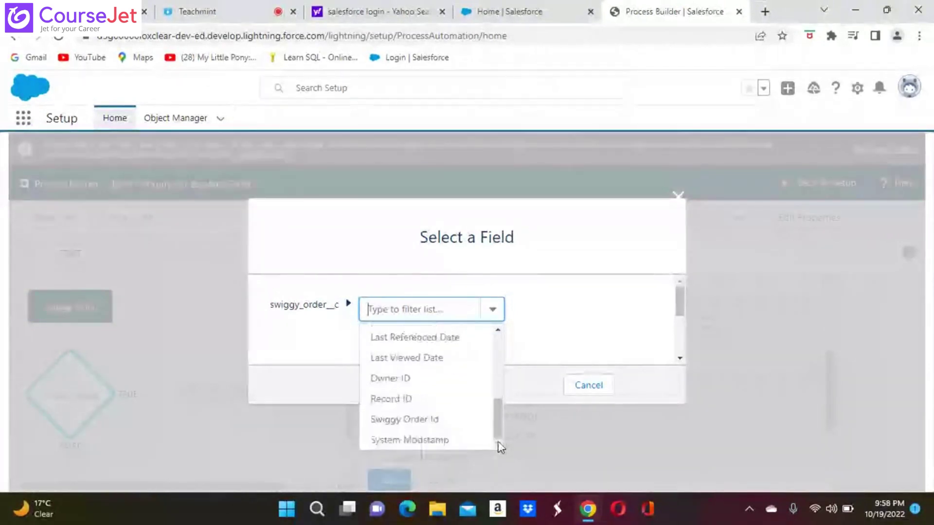
pyautogui.click(396, 422)
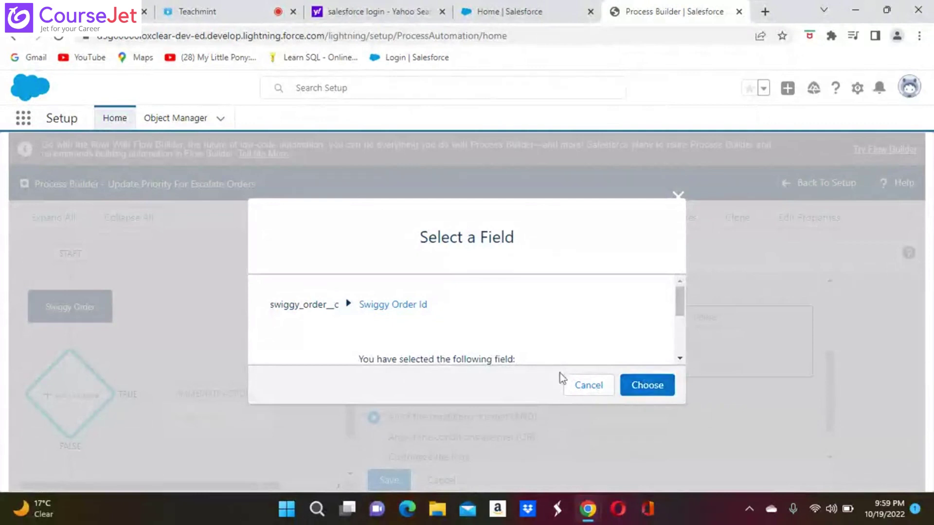
pyautogui.click(580, 387)
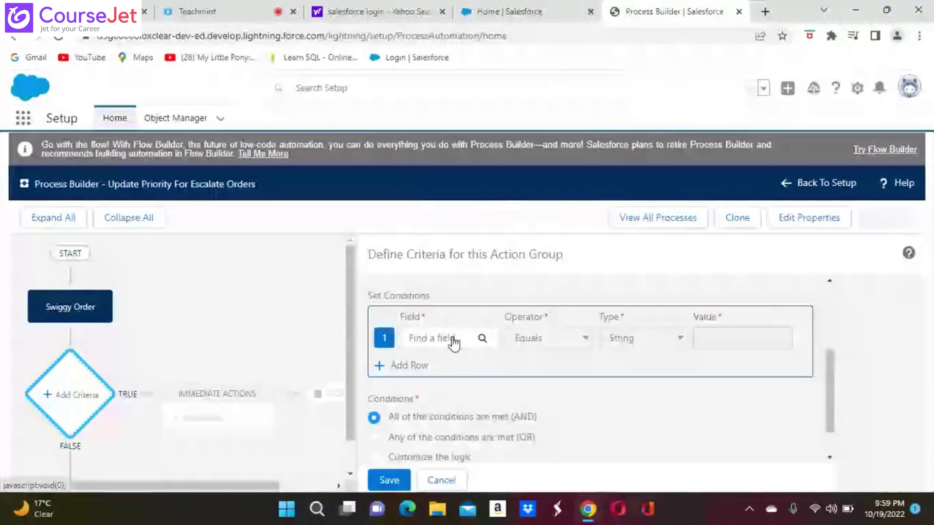
pyautogui.click(454, 342)
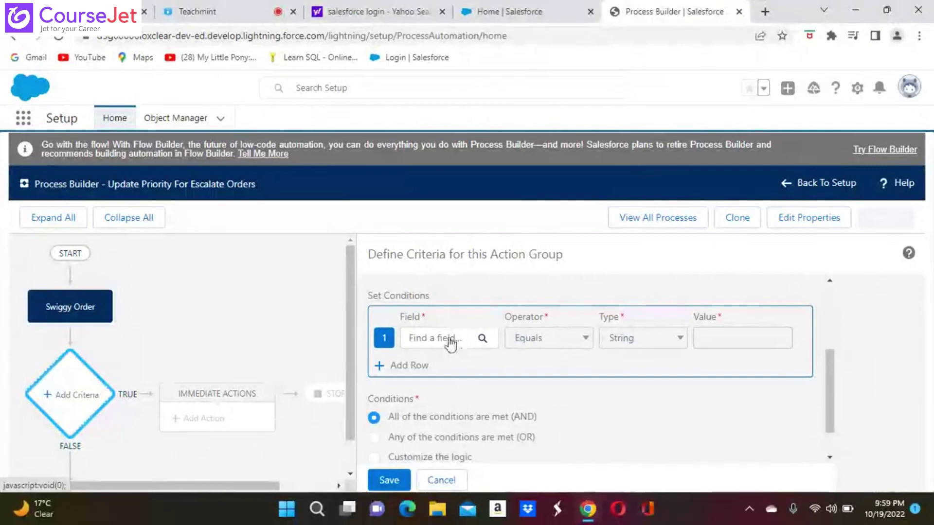
pyautogui.click(451, 344)
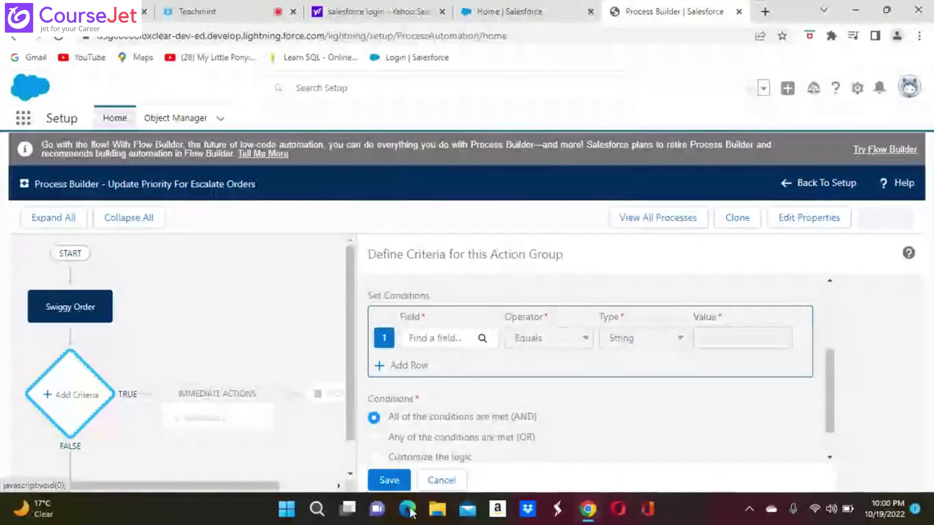
# Step: Cancel the criteria edit, go back to Setup, and reopen Process Builder from the search results
pyautogui.click(441, 480)
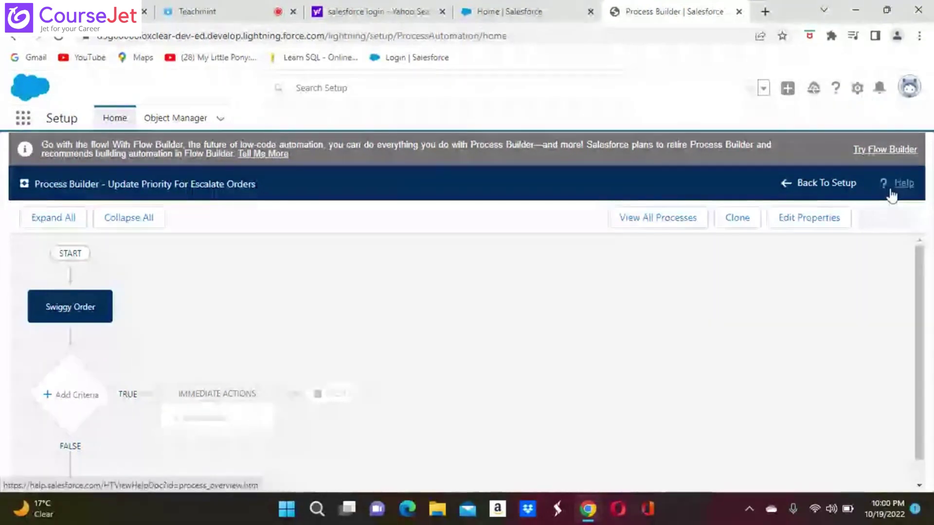
pyautogui.click(827, 183)
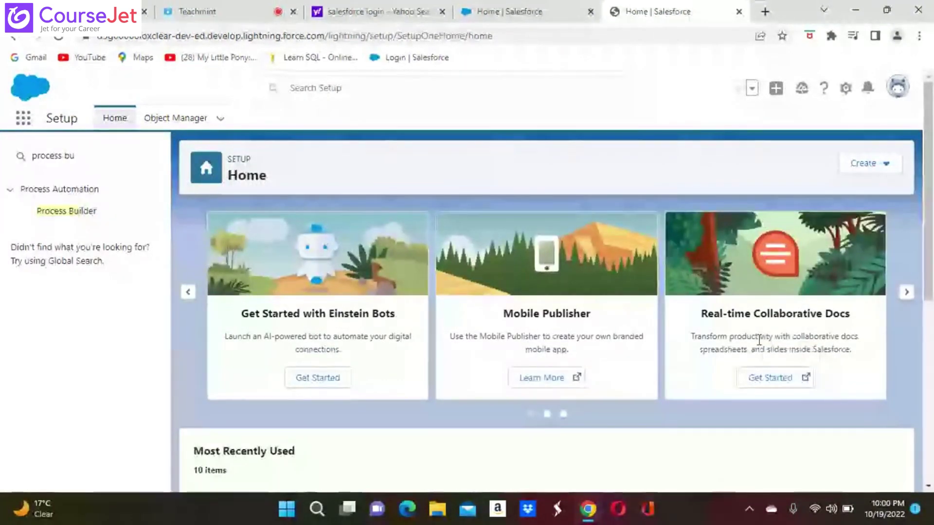
pyautogui.click(74, 216)
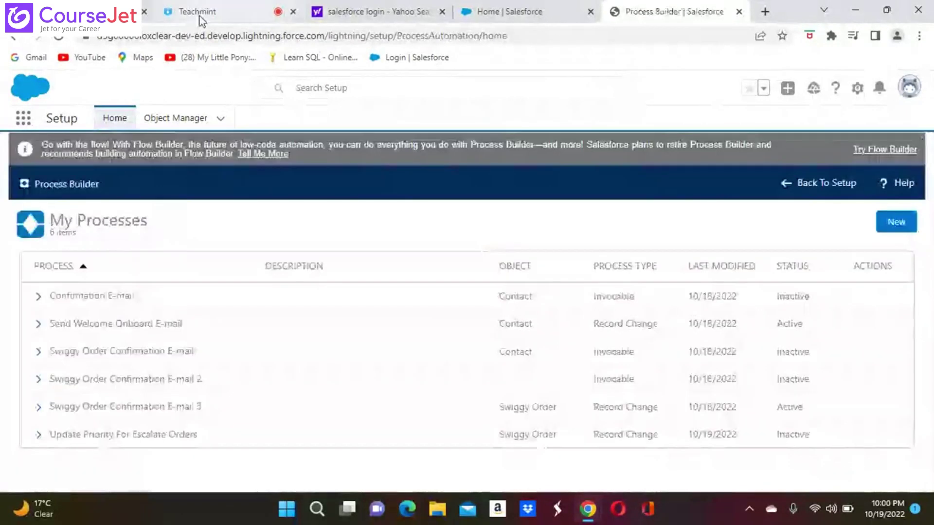
# Step: In the Teachmint class, mute then unmute the microphone, and return to Process Builder
pyautogui.click(199, 16)
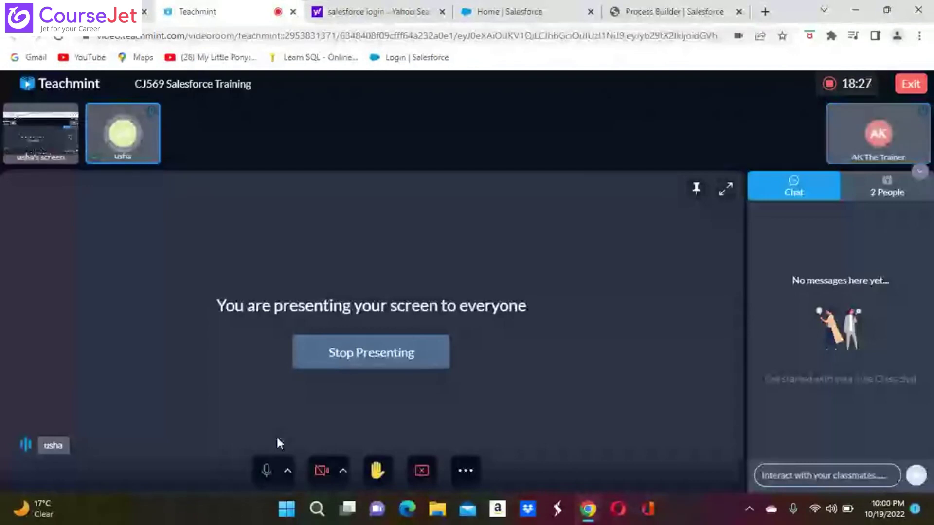
pyautogui.click(267, 470)
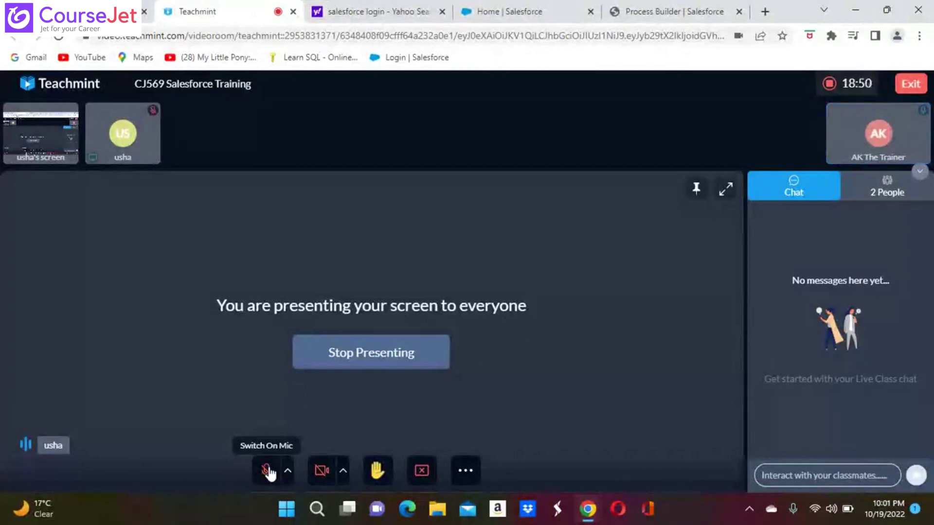
pyautogui.click(267, 471)
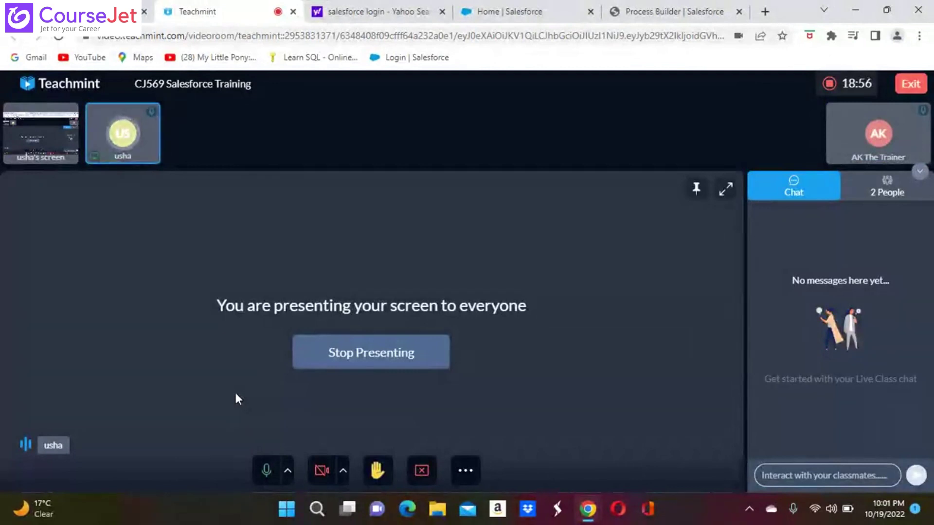
pyautogui.click(671, 11)
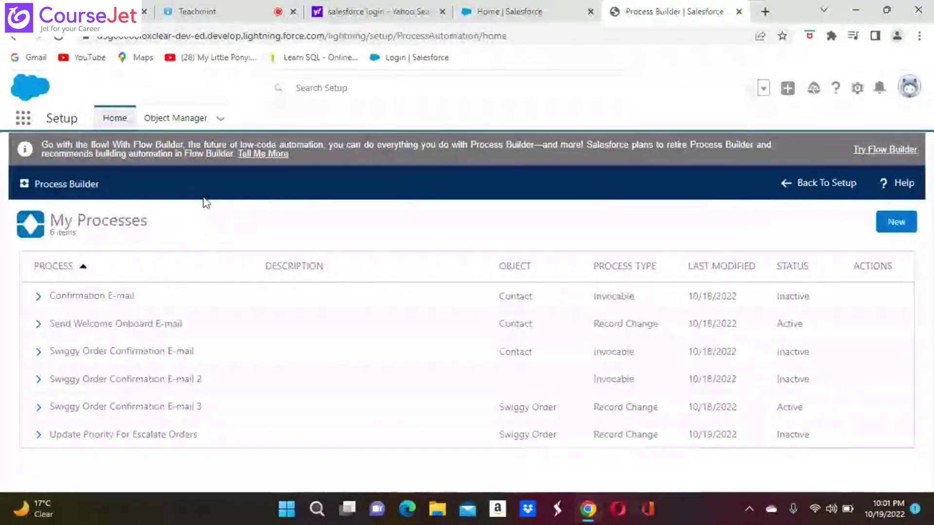
# Step: Create another process from My Processes, choosing Continue in Process Builder over Flow Builder
pyautogui.click(896, 223)
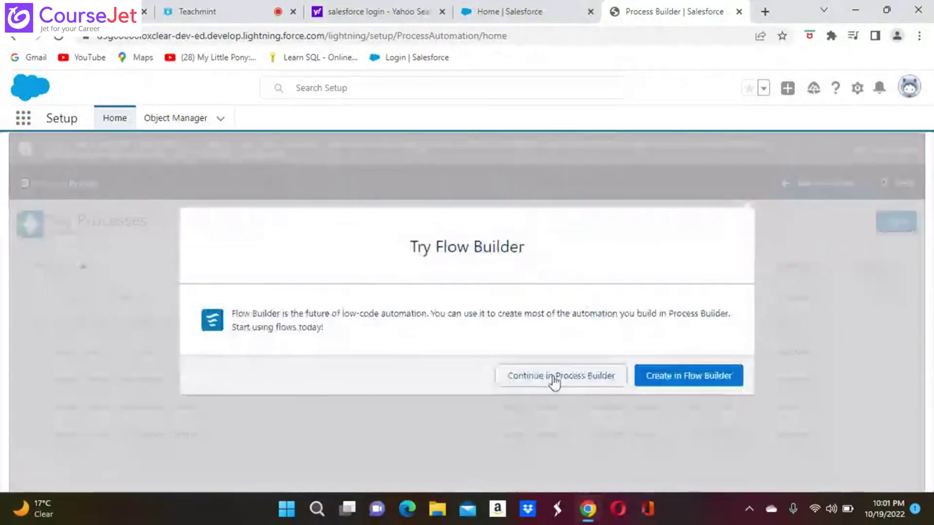
pyautogui.click(555, 378)
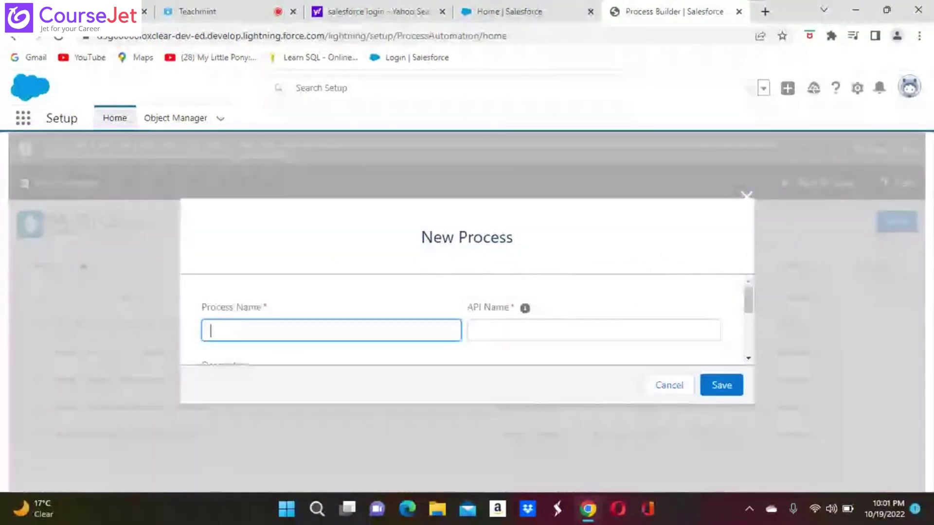
# Step: Name the process Update Priority For Escalate Orders, with API name Update_Priority_For_Escalate_Orders
pyautogui.click(224, 302)
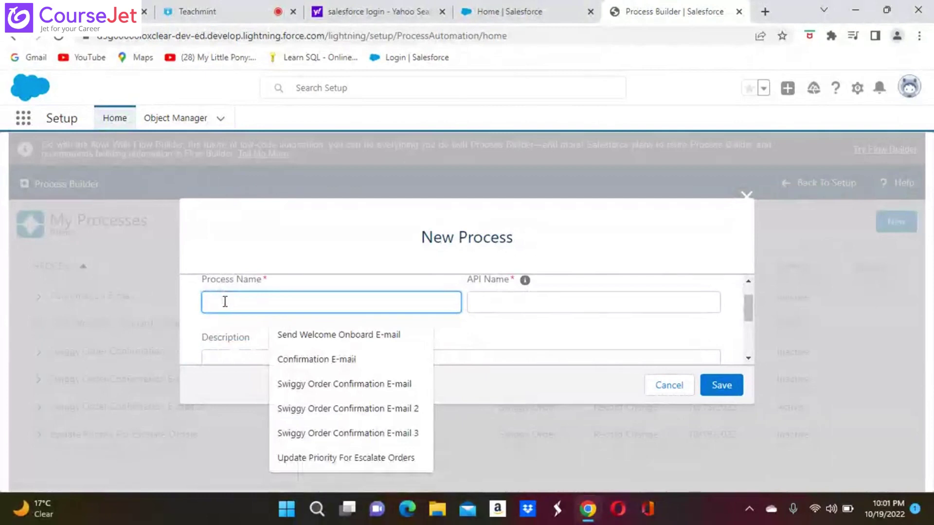
pyautogui.write('Updat')
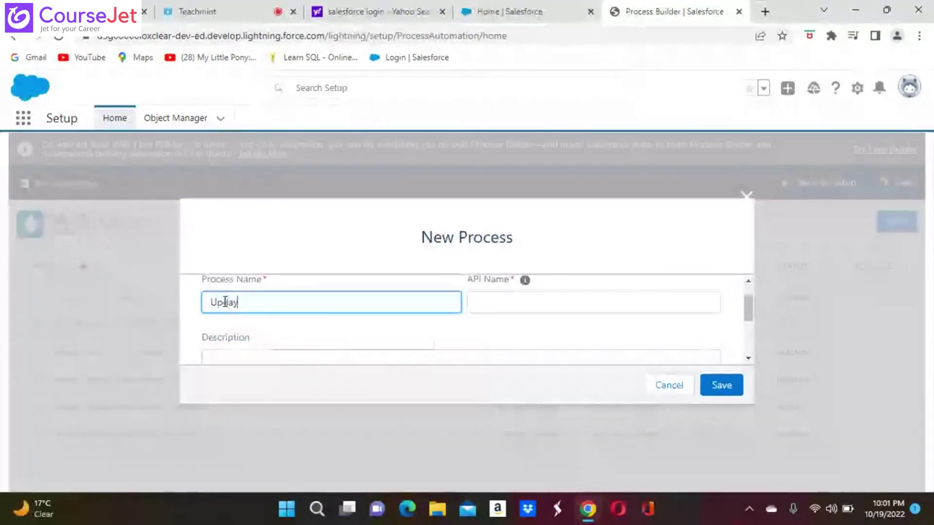
pyautogui.press('BackSpace')
pyautogui.write('te ')
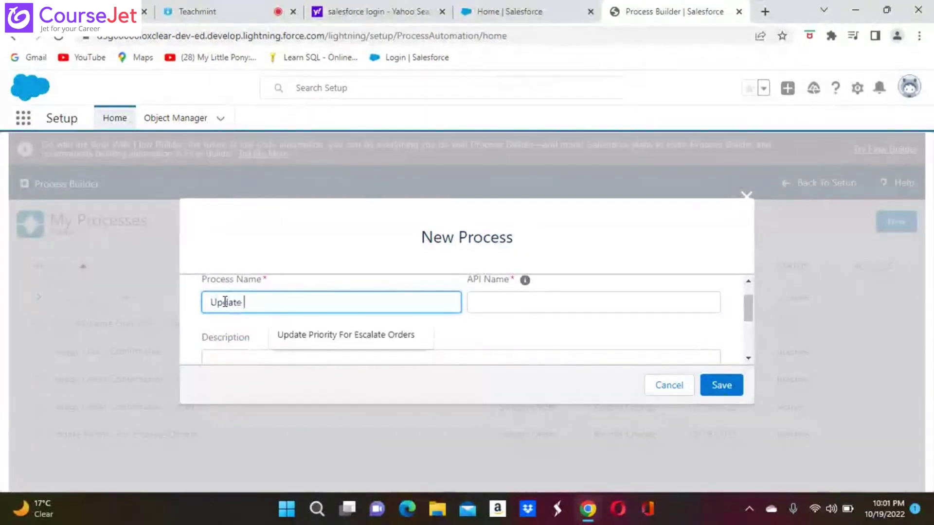
pyautogui.write('Prio')
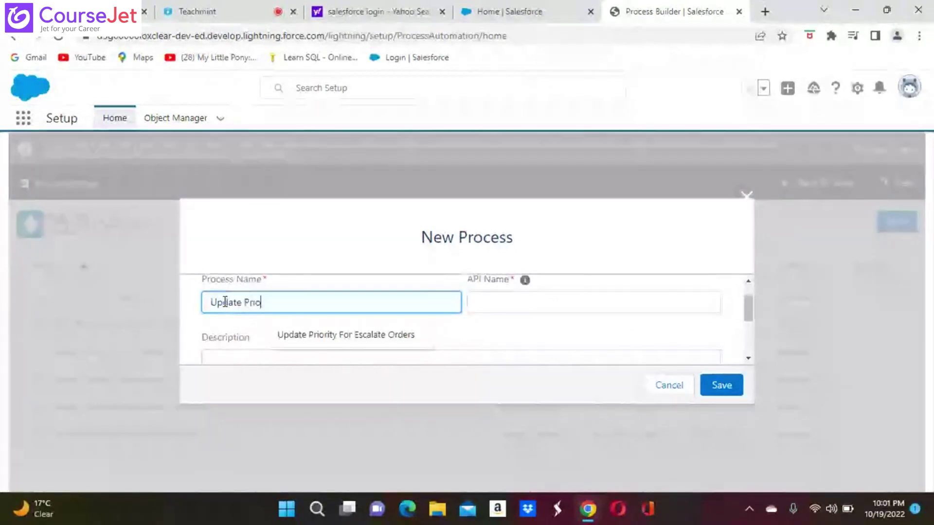
pyautogui.write('rity')
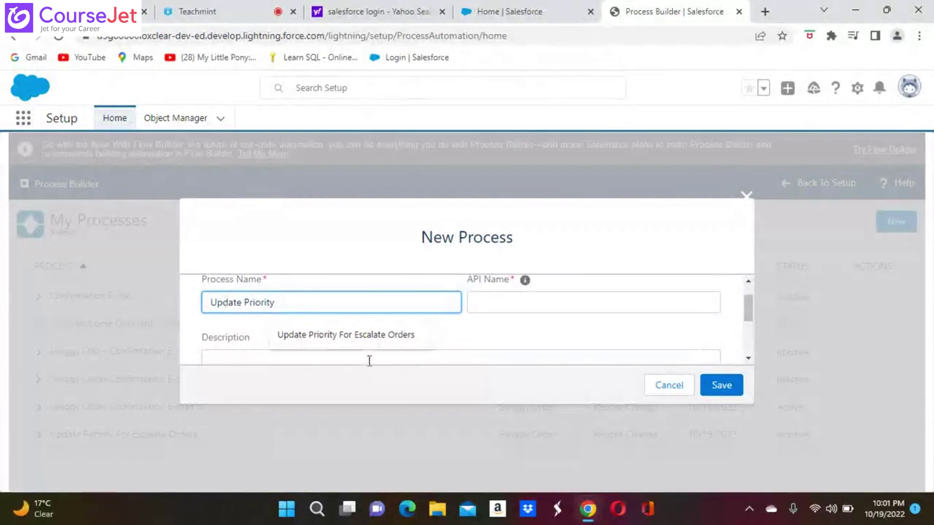
pyautogui.click(392, 334)
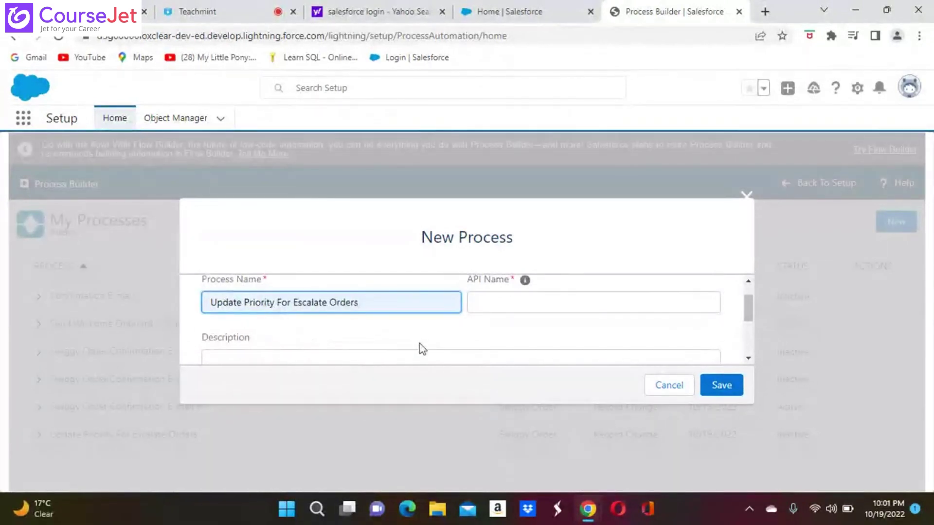
pyautogui.click(491, 302)
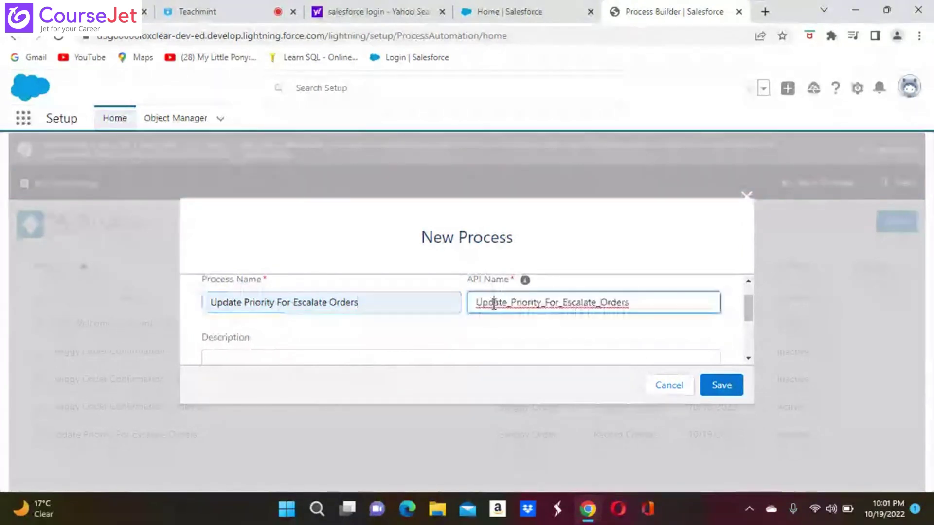
# Step: Choose 'A record changes' as the process start condition
pyautogui.scroll(-3, 643, 352)
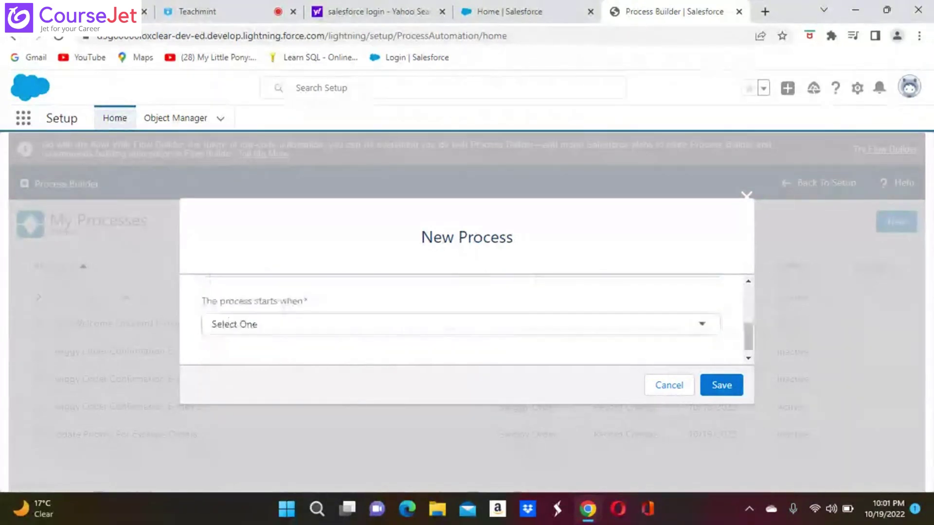
pyautogui.click(704, 323)
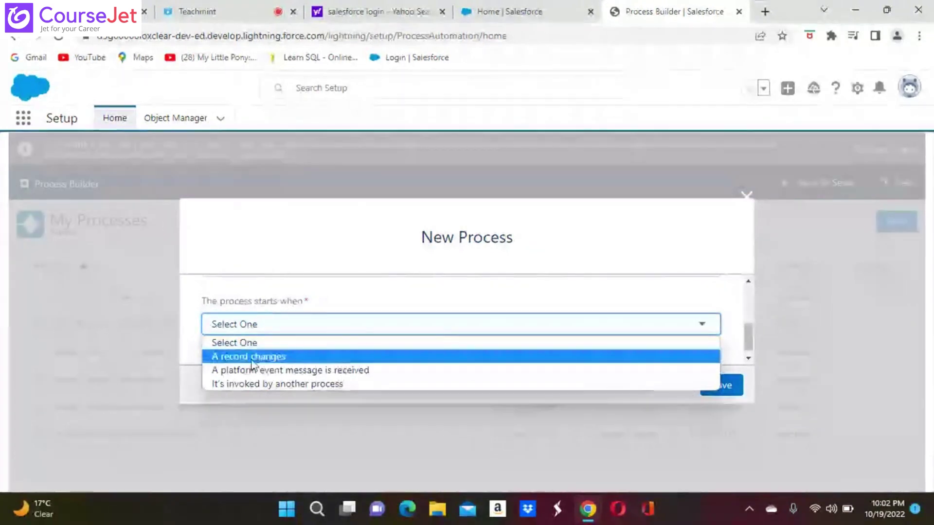
pyautogui.click(340, 358)
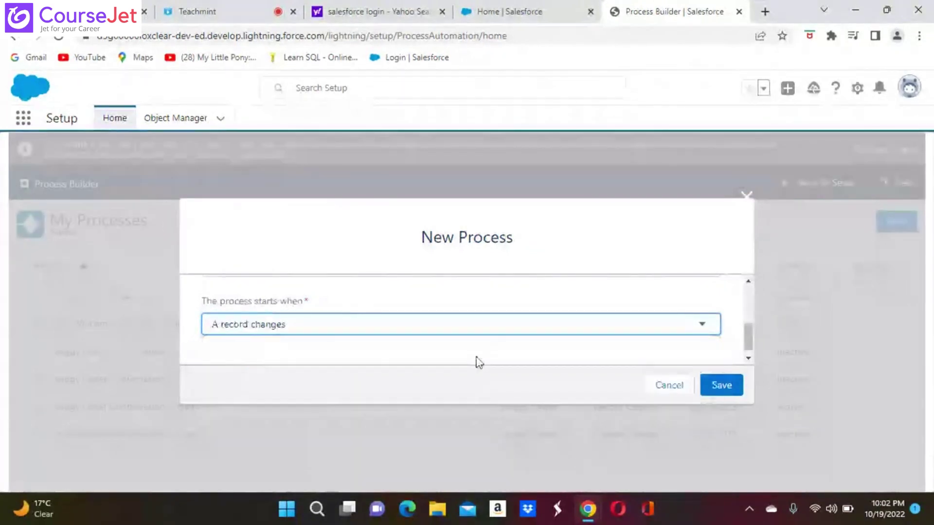
# Step: Retry saving the new process several times, then cancel the form and start another new process
pyautogui.click(728, 388)
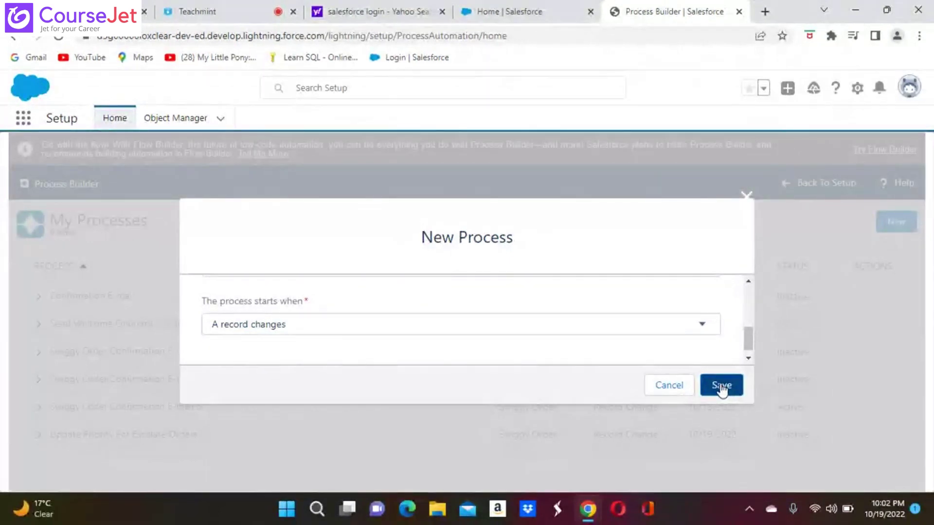
pyautogui.click(730, 388)
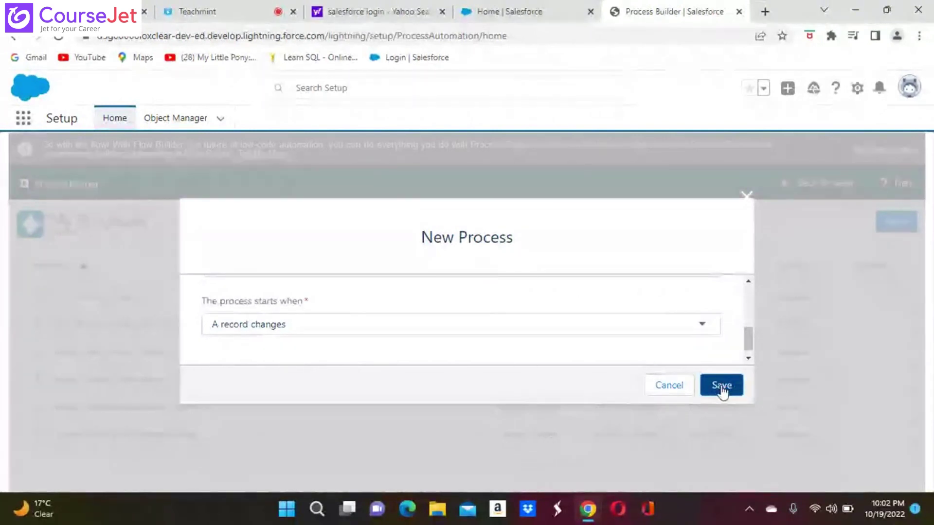
pyautogui.click(722, 388)
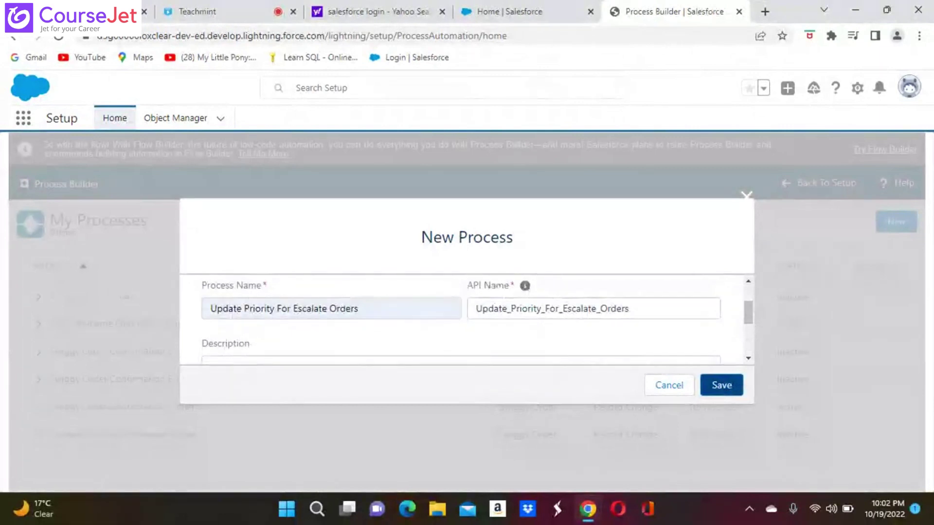
pyautogui.click(722, 385)
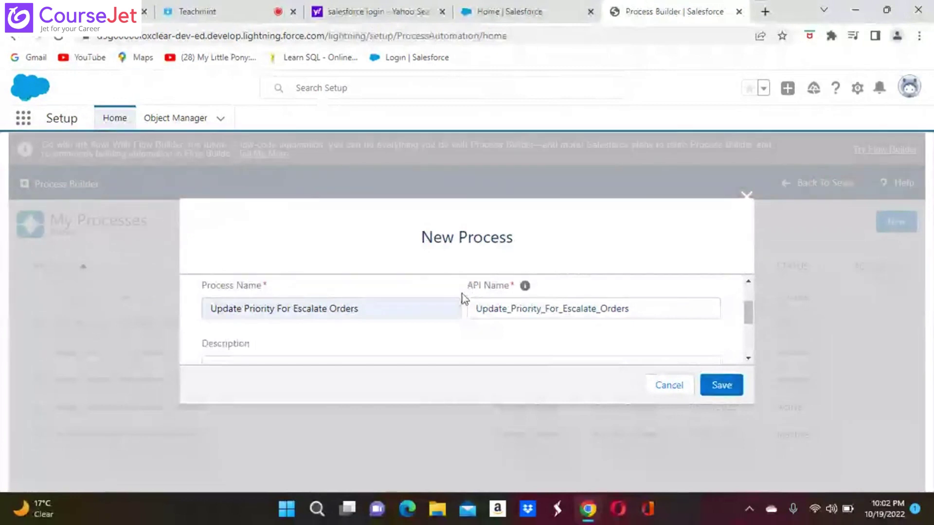
pyautogui.scroll(-4, 462, 321)
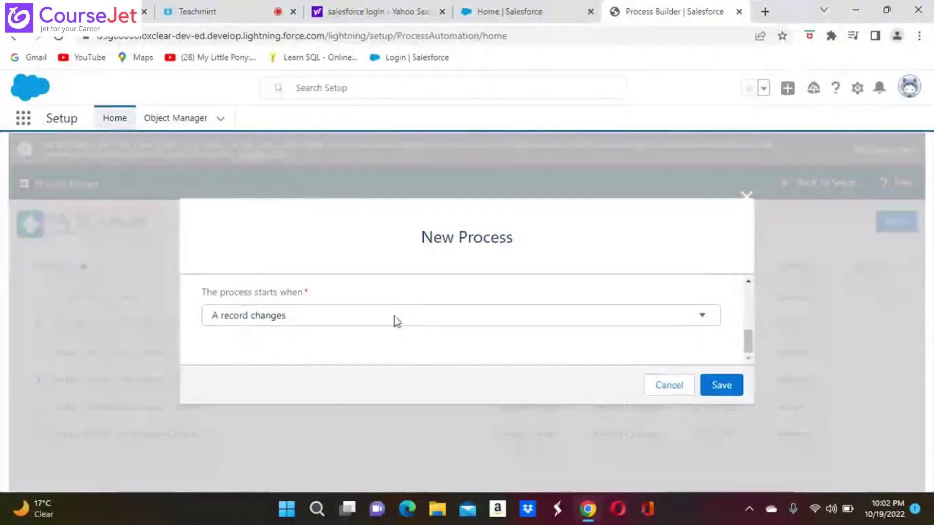
pyautogui.click(722, 386)
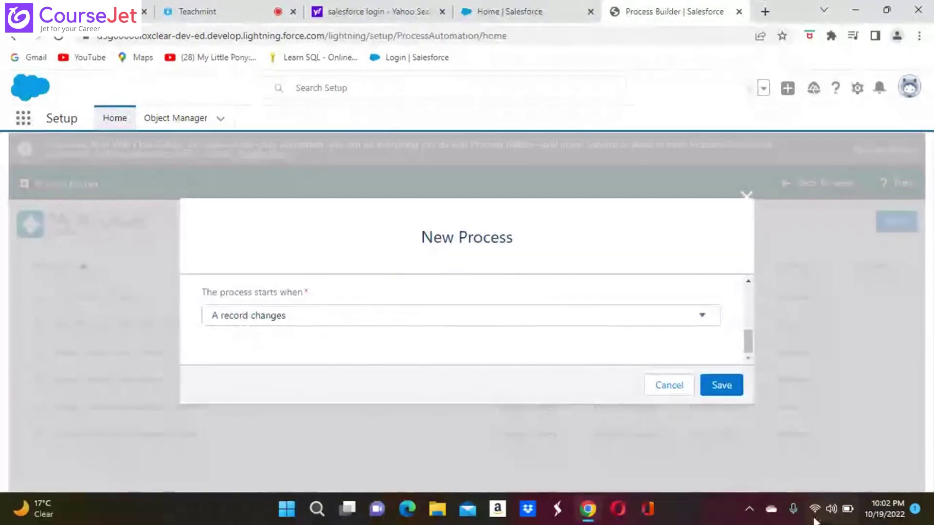
pyautogui.click(668, 384)
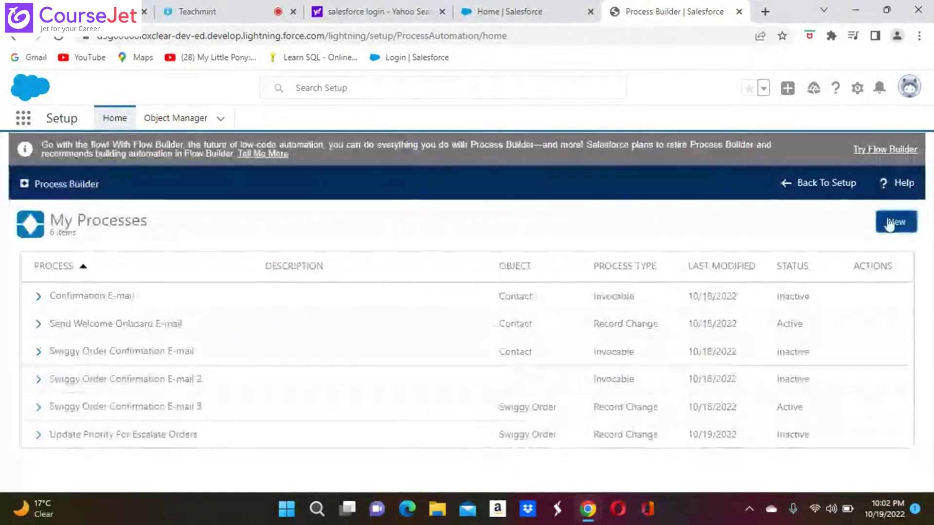
pyautogui.click(898, 223)
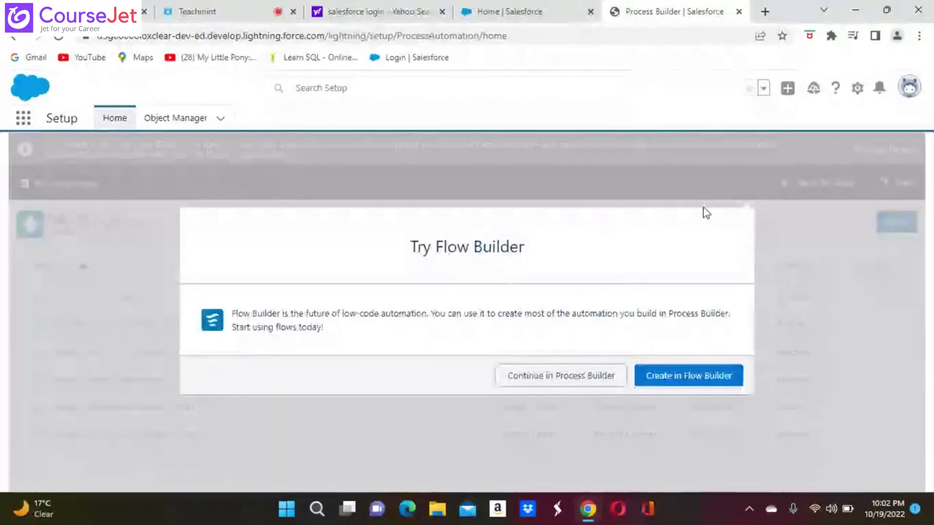
# Step: Continue in Process Builder and name the process Update Priority For Escalate Orders with autofilled API name
pyautogui.click(562, 380)
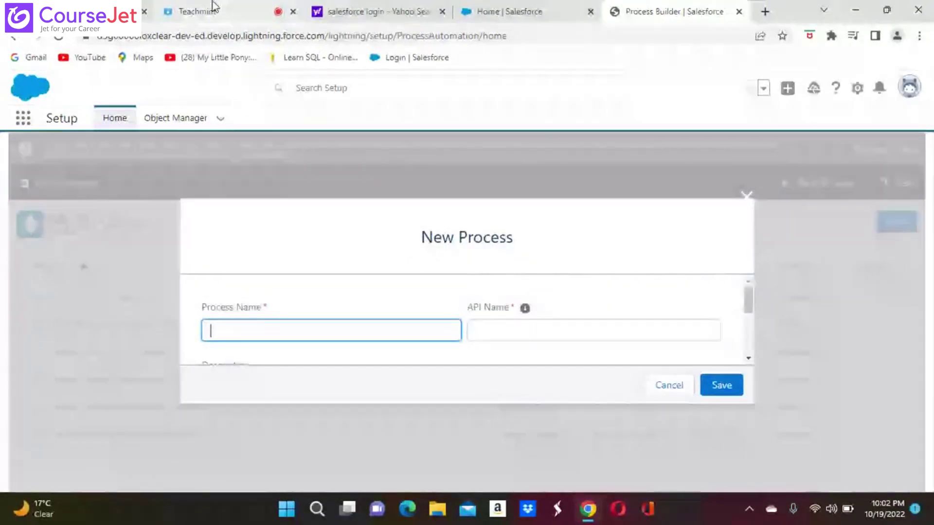
pyautogui.click(236, 327)
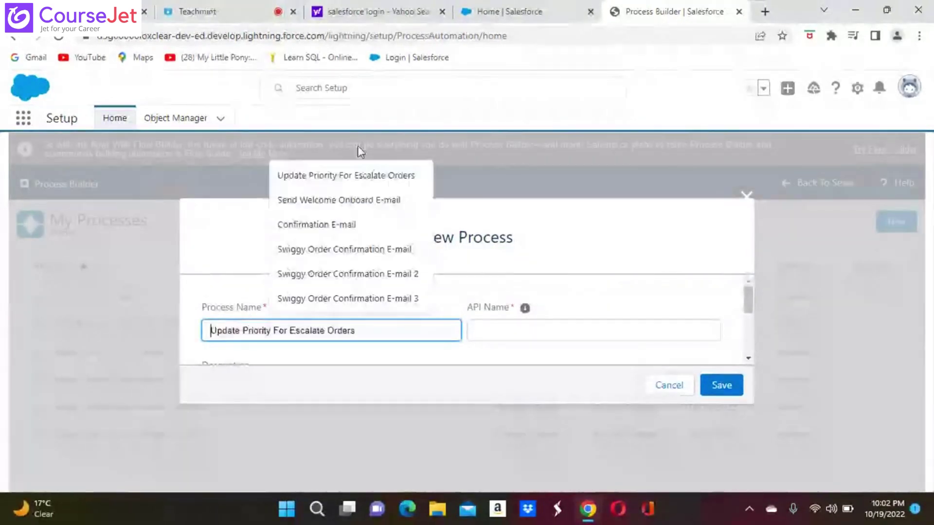
pyautogui.click(371, 180)
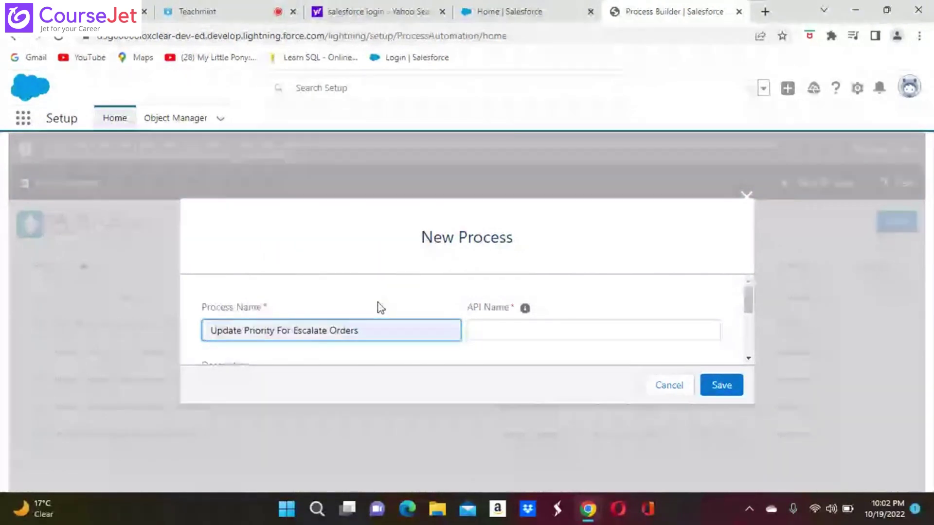
pyautogui.click(542, 330)
pyautogui.scroll(-4, 632, 340)
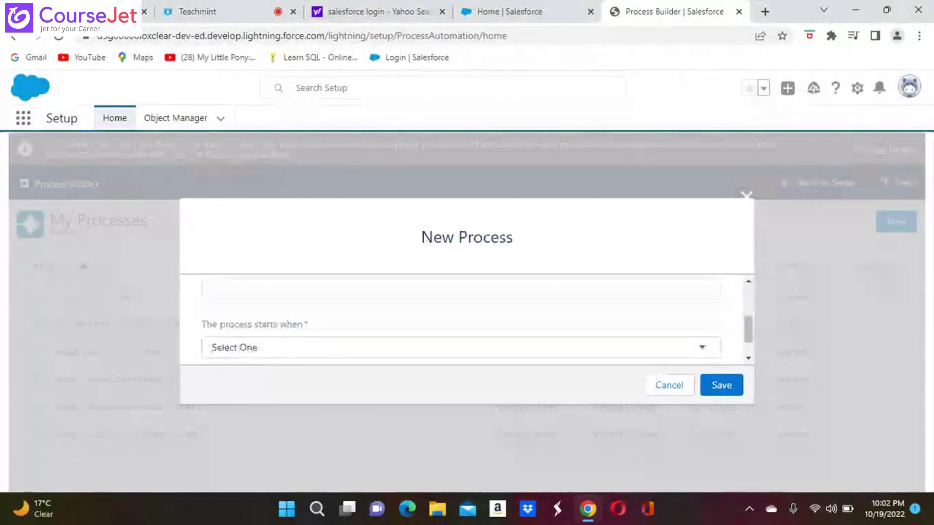
# Step: Set the process to start when a record changes and save it
pyautogui.click(703, 343)
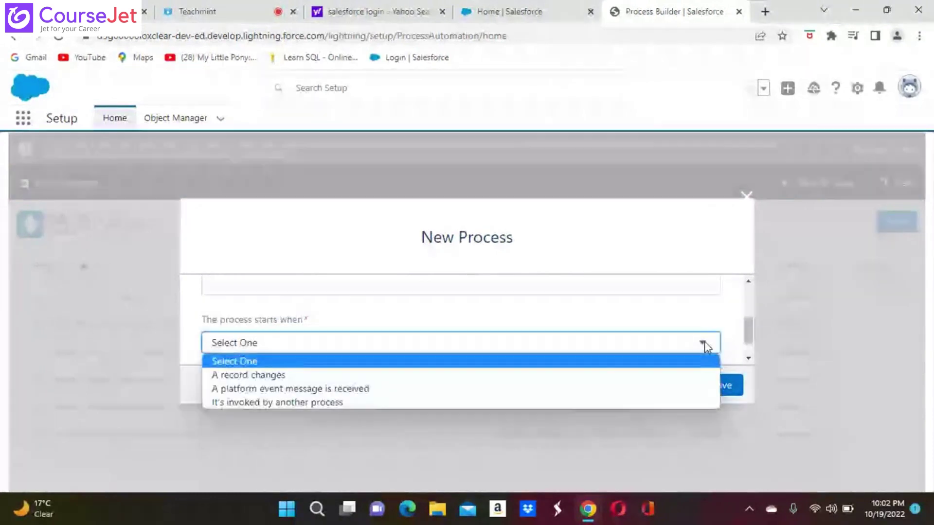
pyautogui.click(270, 376)
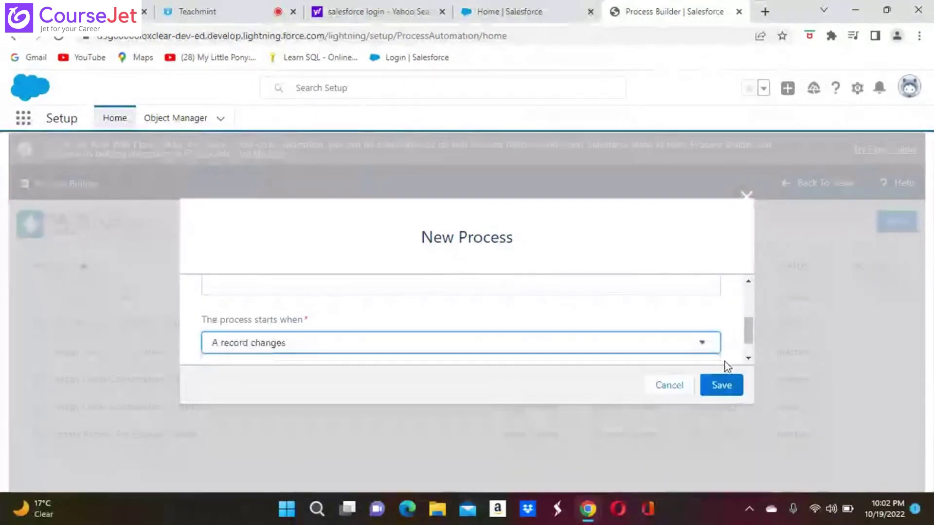
pyautogui.click(716, 385)
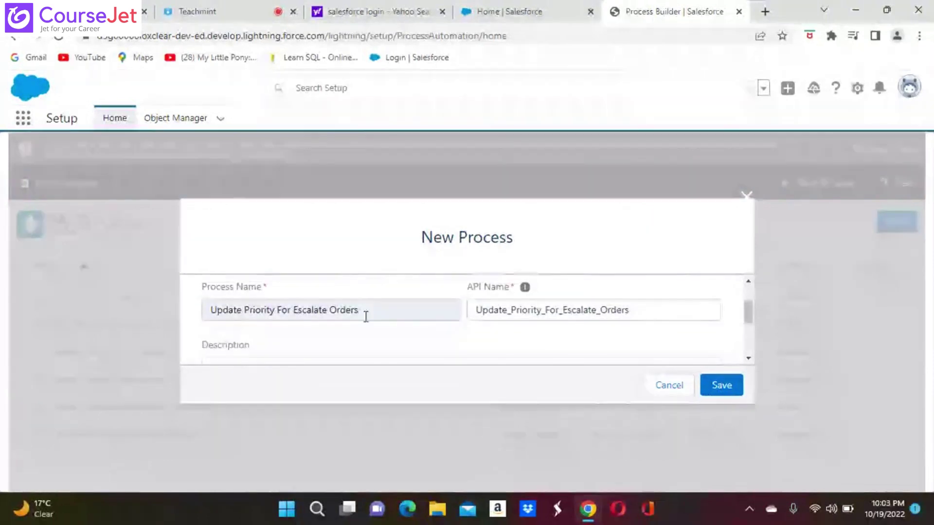
# Step: Append ' 1' to the process name and change the rejected '-1' API ending to Update_Priority_For_Escalate_Orders_1
pyautogui.click(363, 310)
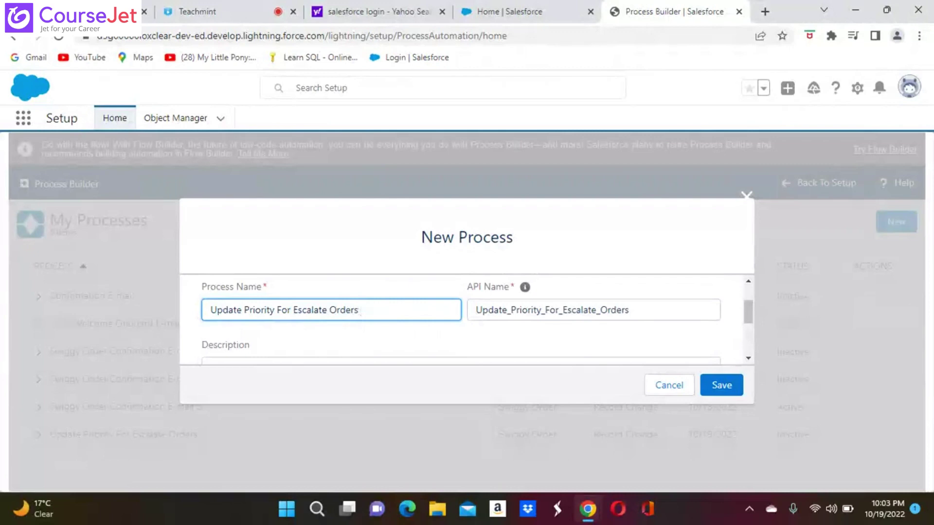
pyautogui.press('Return')
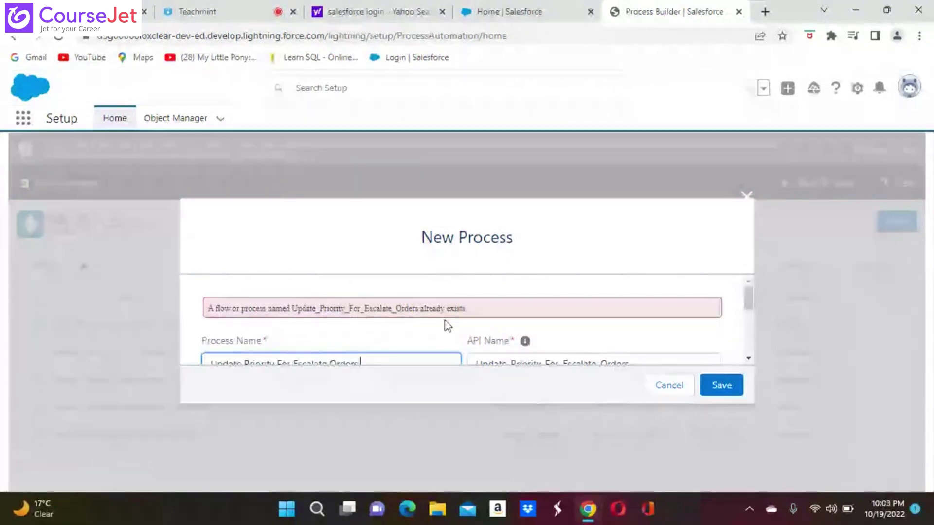
pyautogui.scroll(-1, 460, 327)
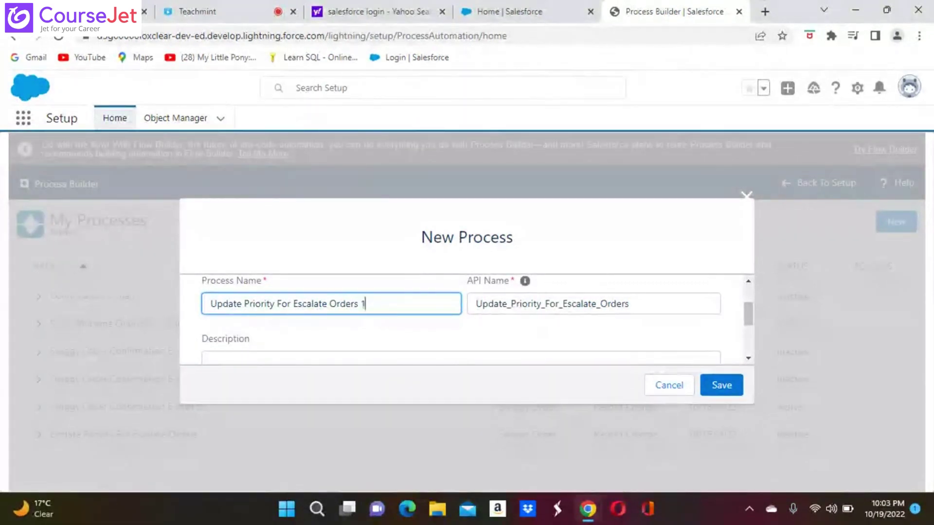
pyautogui.click(721, 385)
pyautogui.click(648, 307)
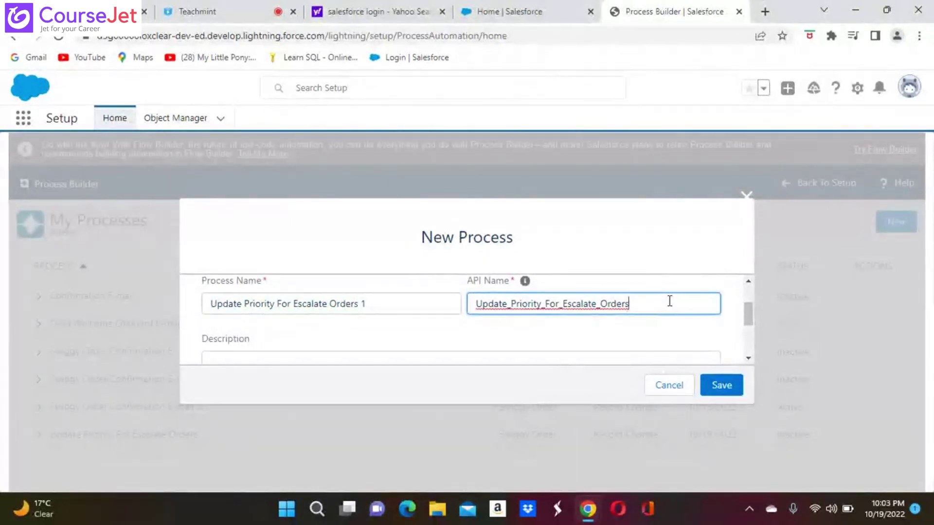
pyautogui.write('-1')
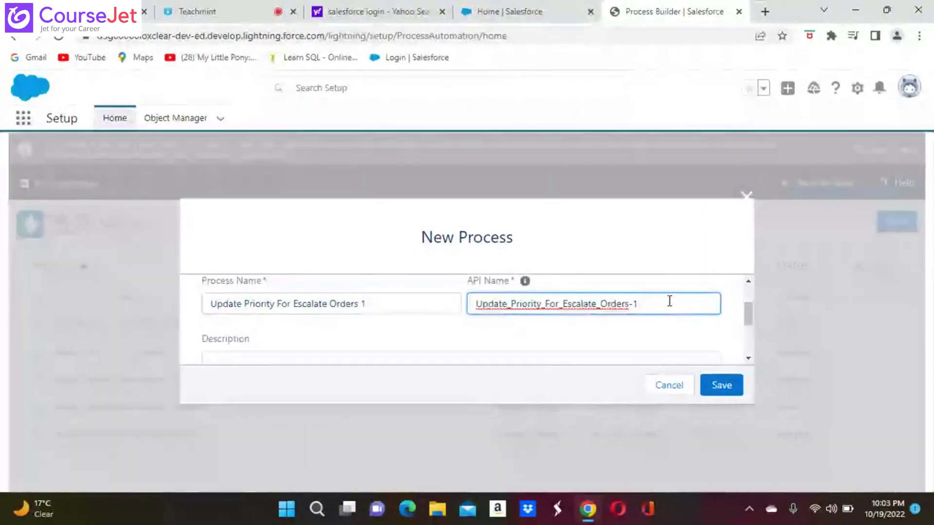
pyautogui.click(721, 385)
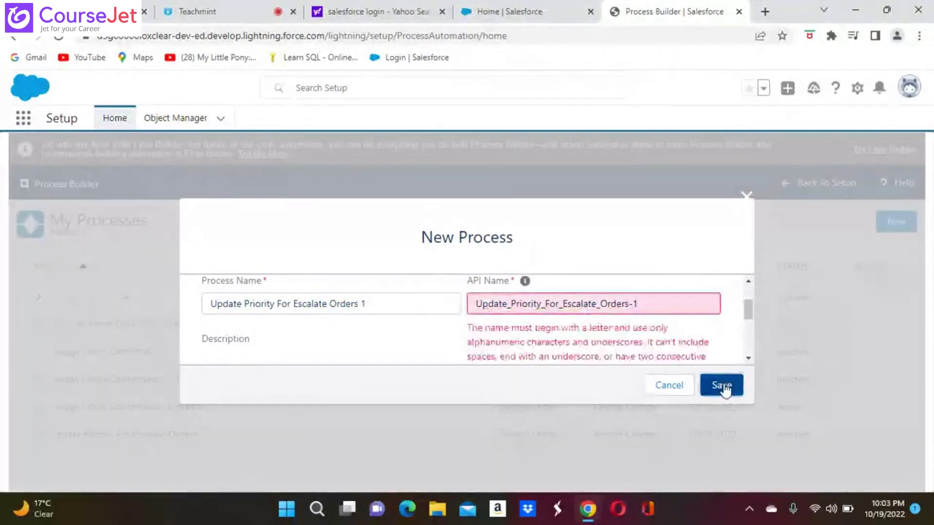
pyautogui.click(647, 311)
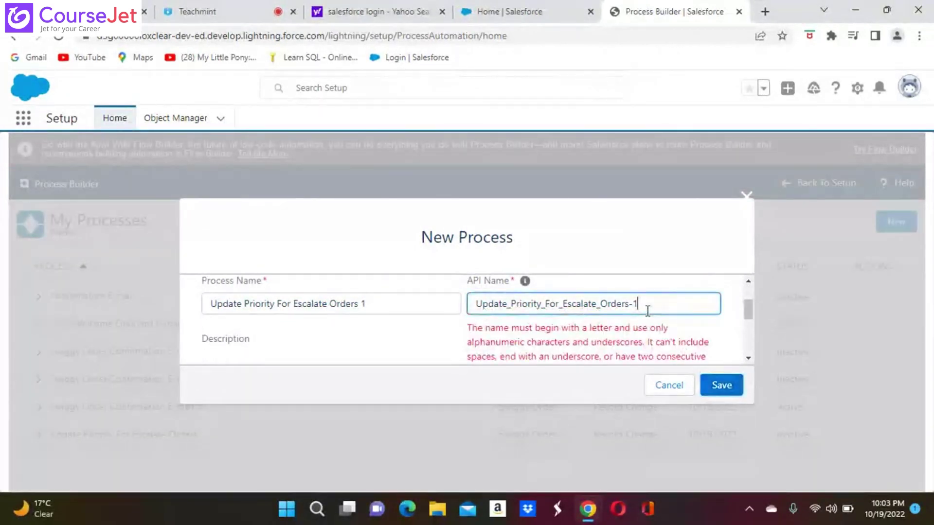
pyautogui.press('BackSpace')
pyautogui.press('BackSpace')
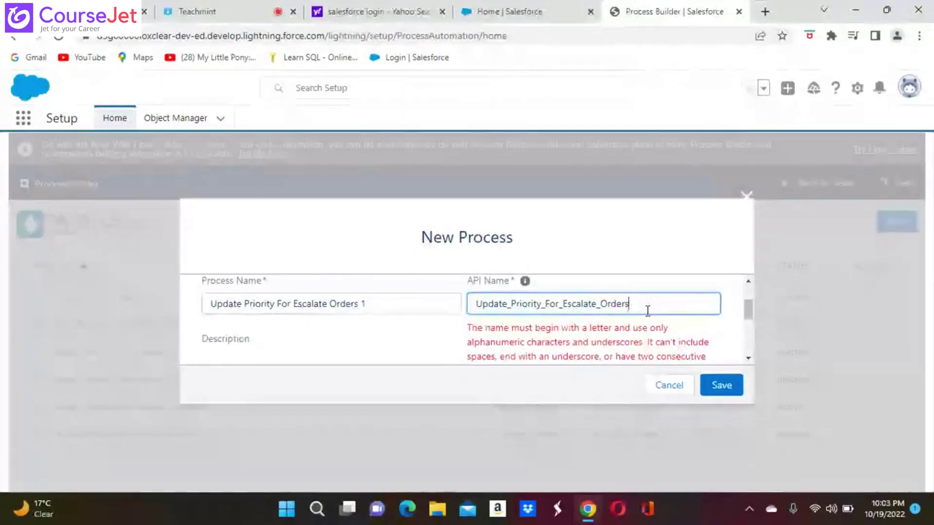
pyautogui.write('_1')
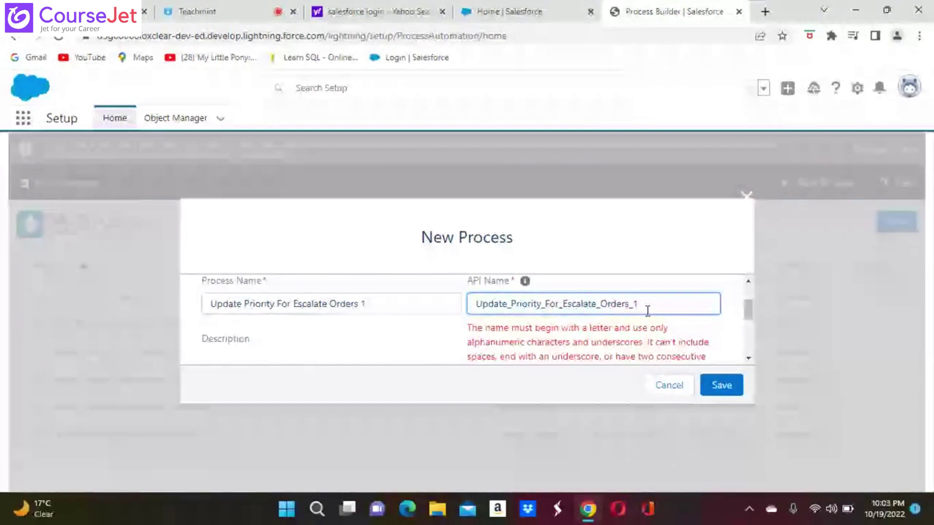
# Step: Save the process and browse the object list to find Case
pyautogui.click(721, 386)
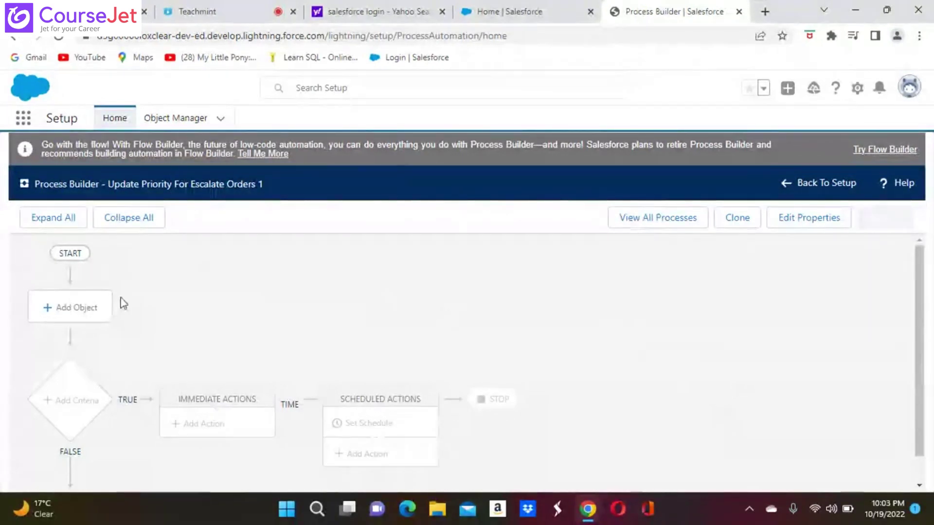
pyautogui.click(65, 309)
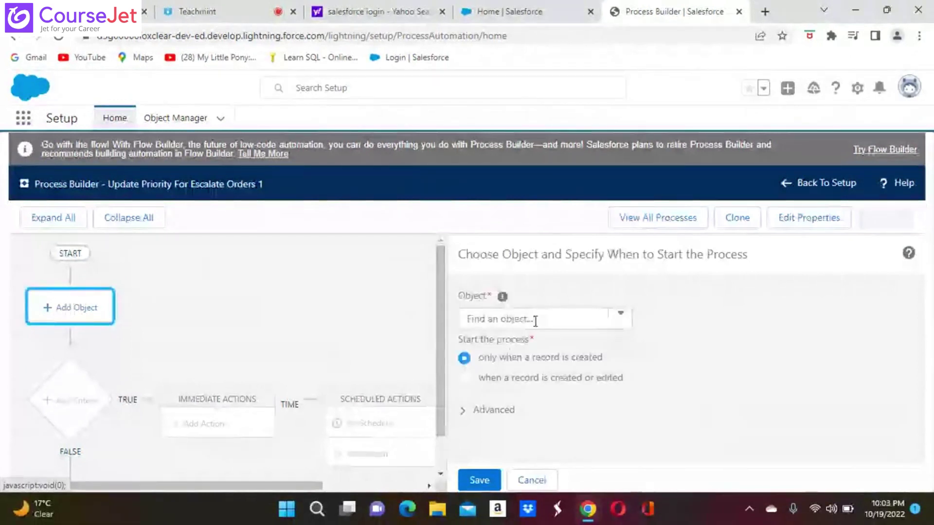
pyautogui.click(621, 317)
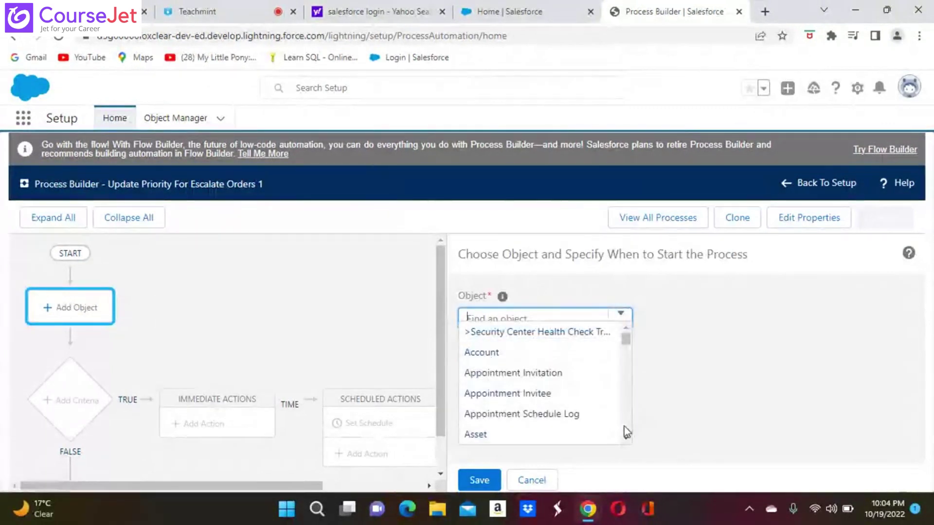
pyautogui.click(625, 439)
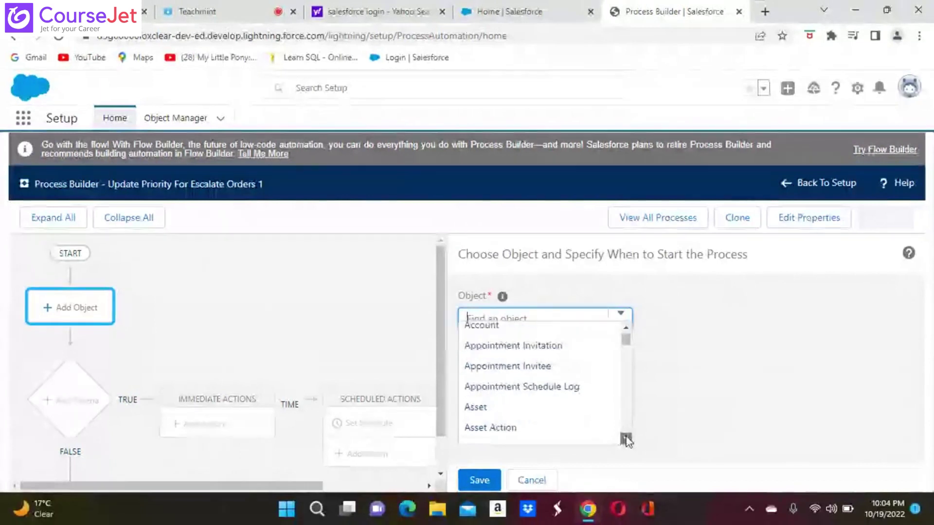
pyautogui.click(626, 439)
pyautogui.click(626, 439)
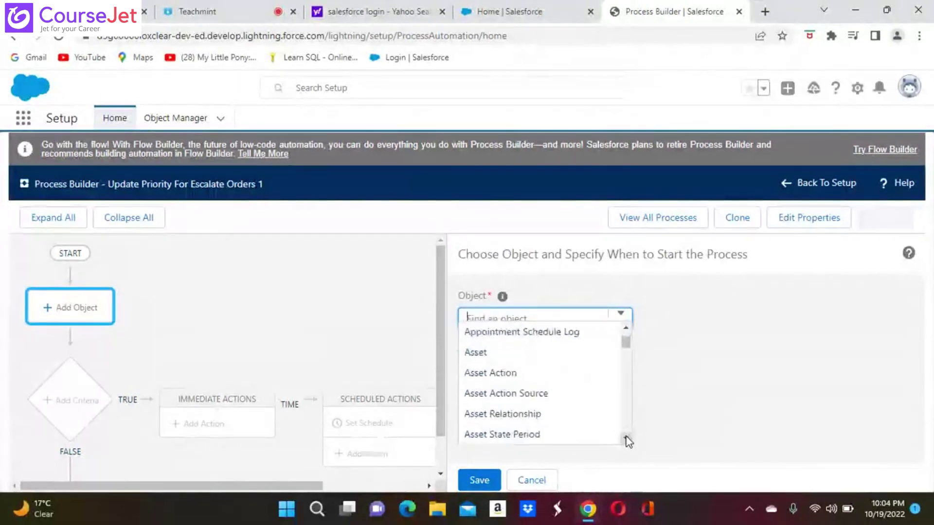
pyautogui.click(626, 440)
pyautogui.click(626, 440)
pyautogui.click(626, 439)
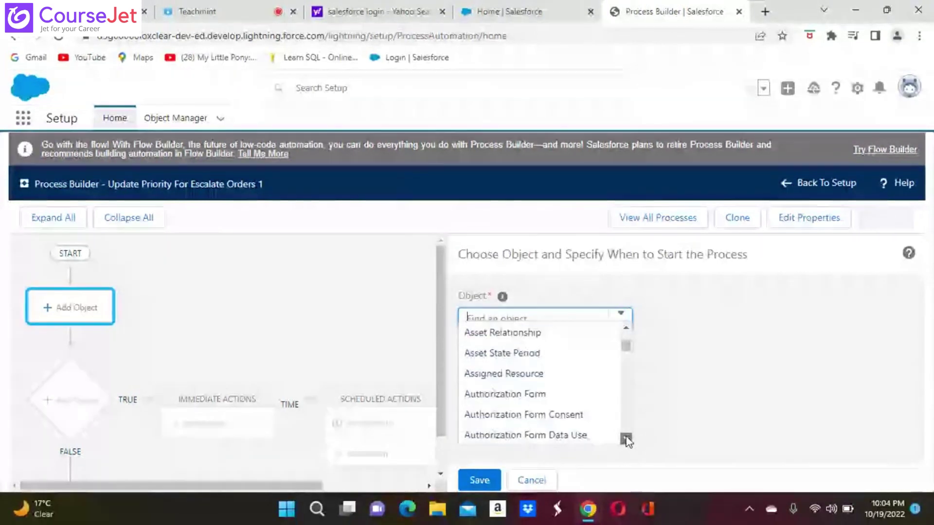
pyautogui.click(625, 439)
pyautogui.click(625, 439)
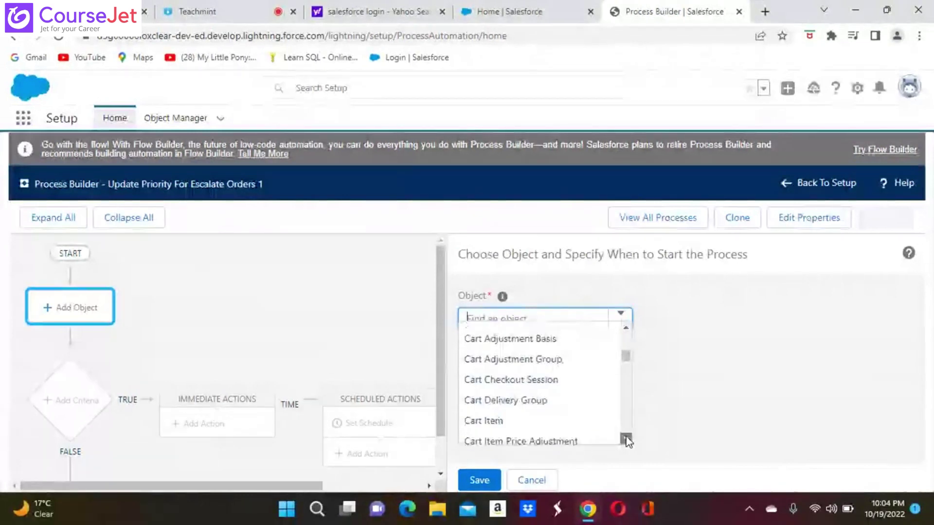
pyautogui.click(625, 439)
pyautogui.scroll(-1, 521, 360)
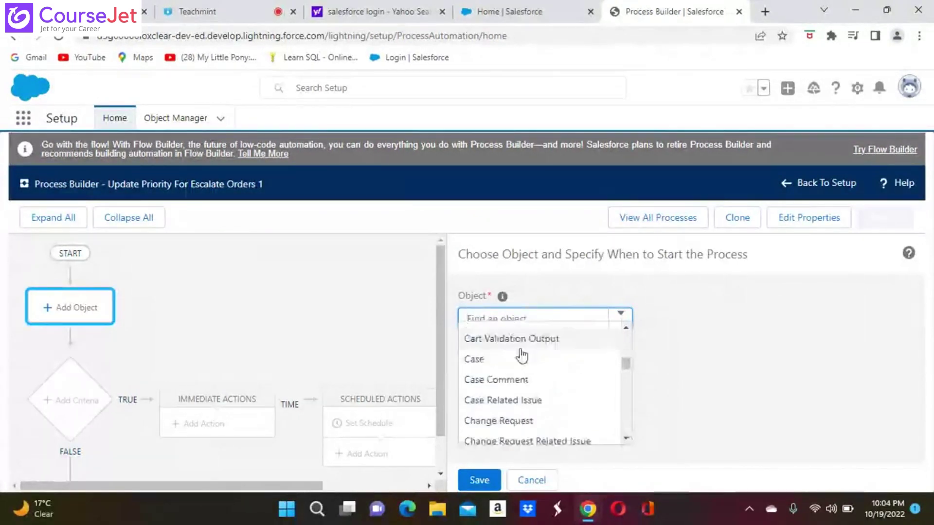
# Step: Choose Case, starting when a record is created or edited, and save the object settings
pyautogui.click(477, 360)
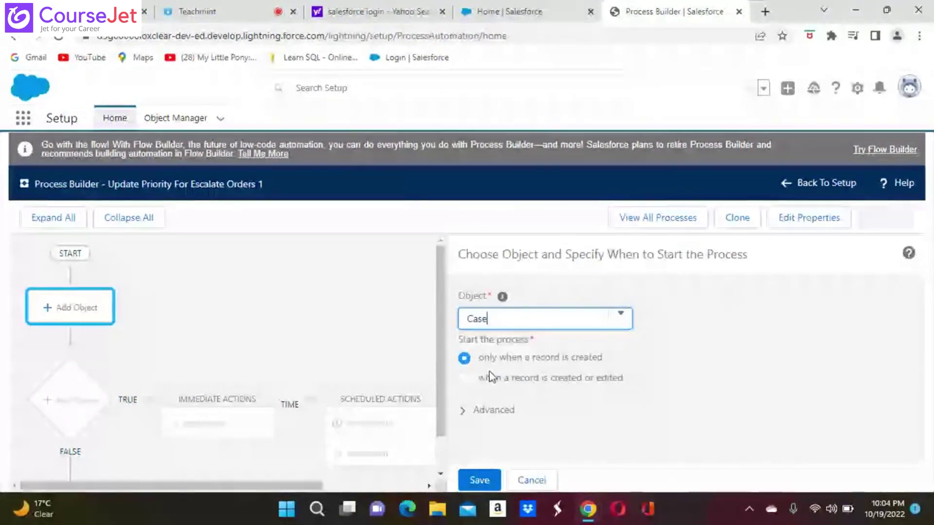
pyautogui.click(465, 379)
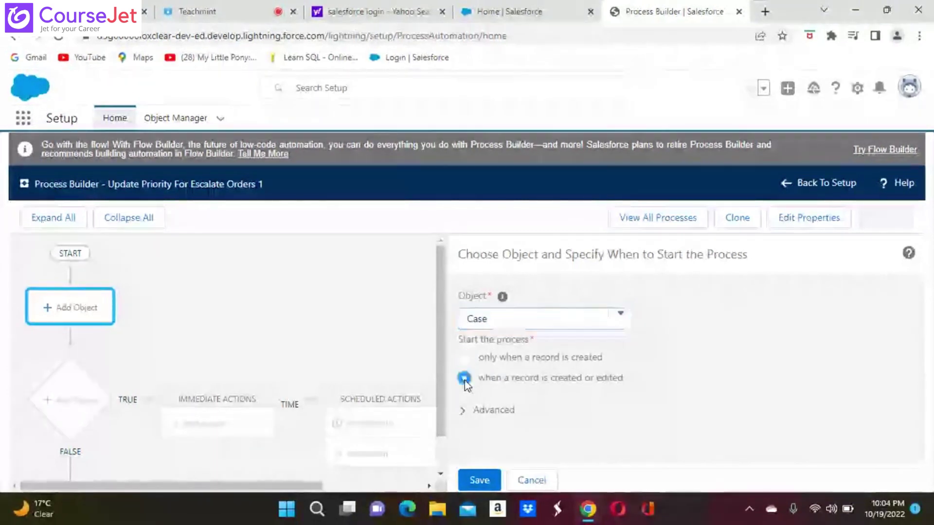
pyautogui.click(479, 480)
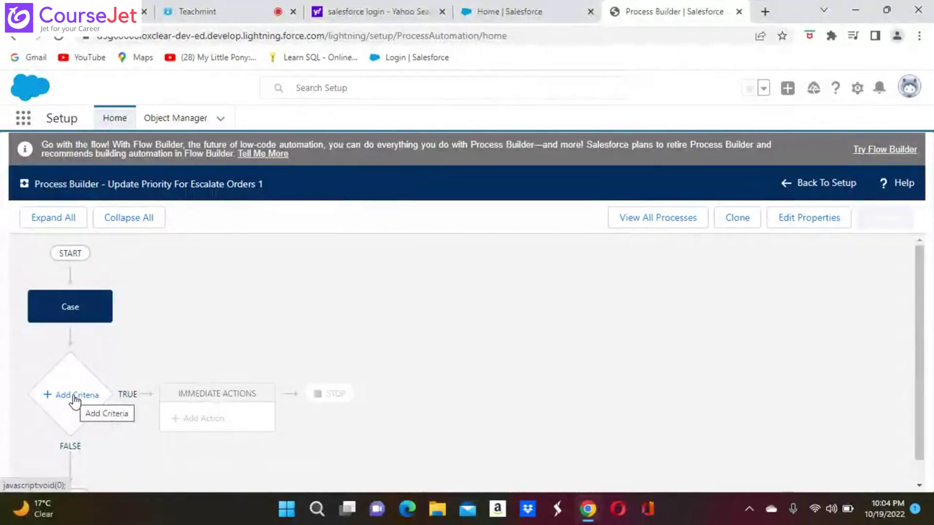
# Step: Add a criteria node named Check If Status Is Escalated
pyautogui.click(75, 396)
pyautogui.click(74, 396)
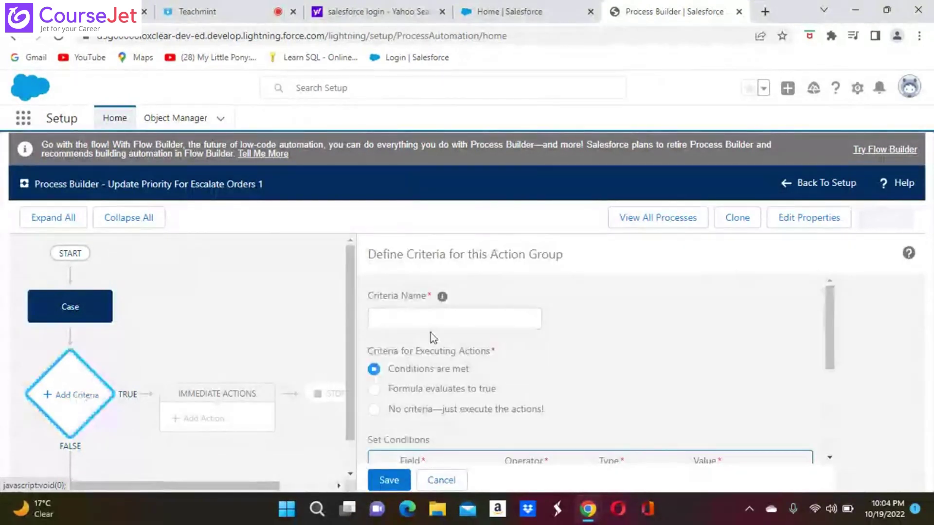
pyautogui.click(398, 322)
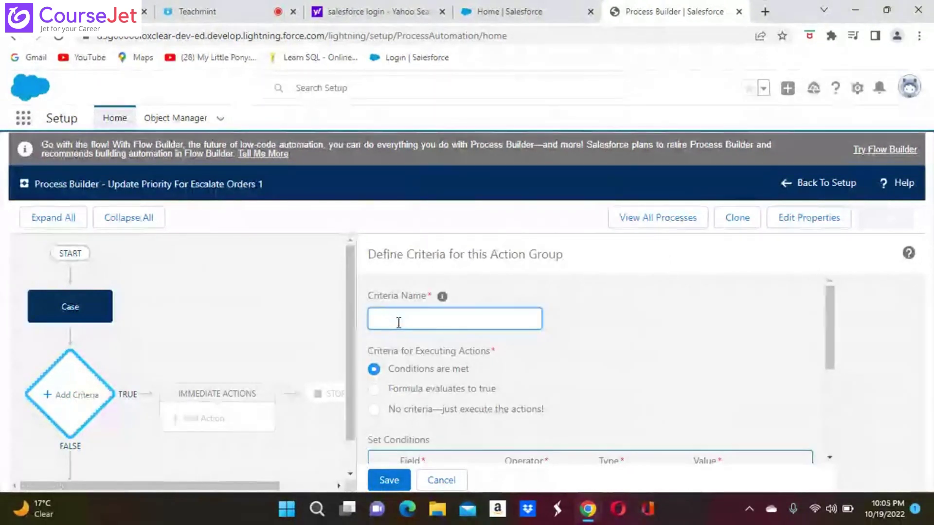
pyautogui.write('Cr')
pyautogui.write('eckin')
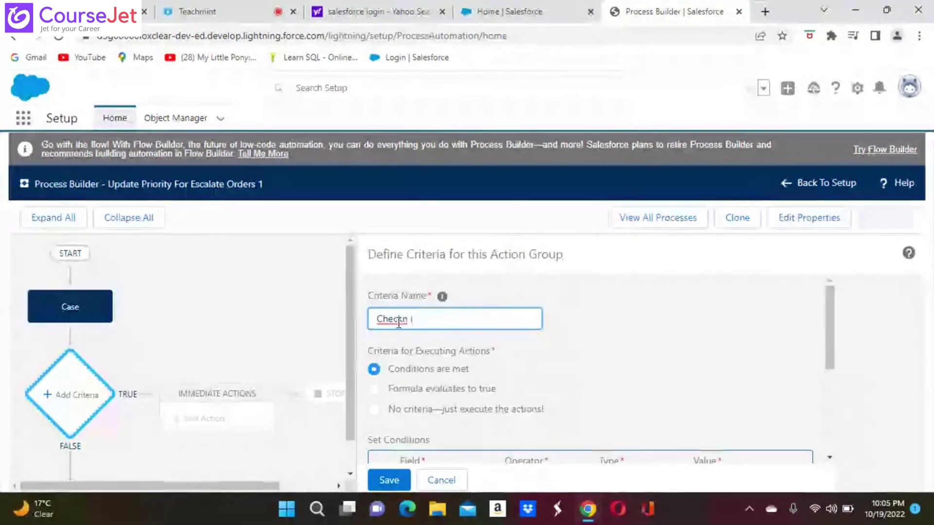
pyautogui.press('BackSpace')
pyautogui.press('BackSpace')
pyautogui.press('BackSpace')
pyautogui.press('BackSpace')
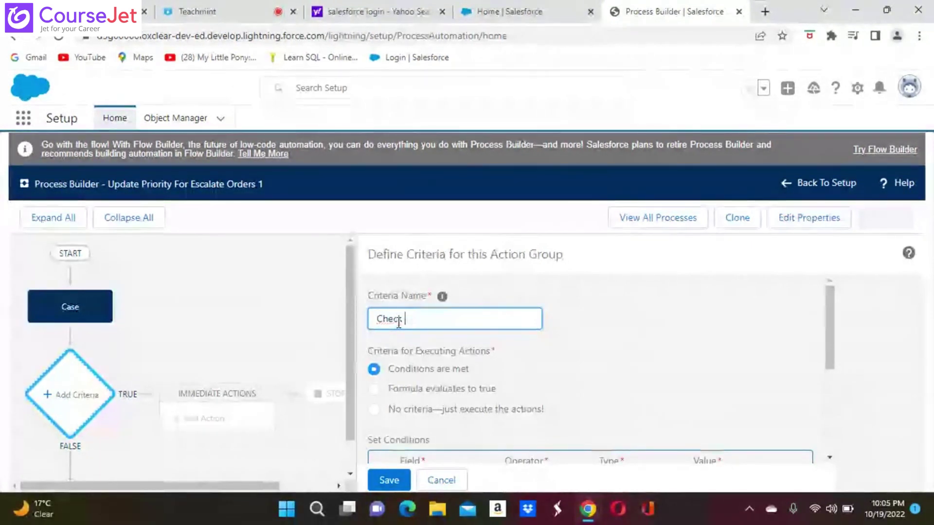
pyautogui.write('k ')
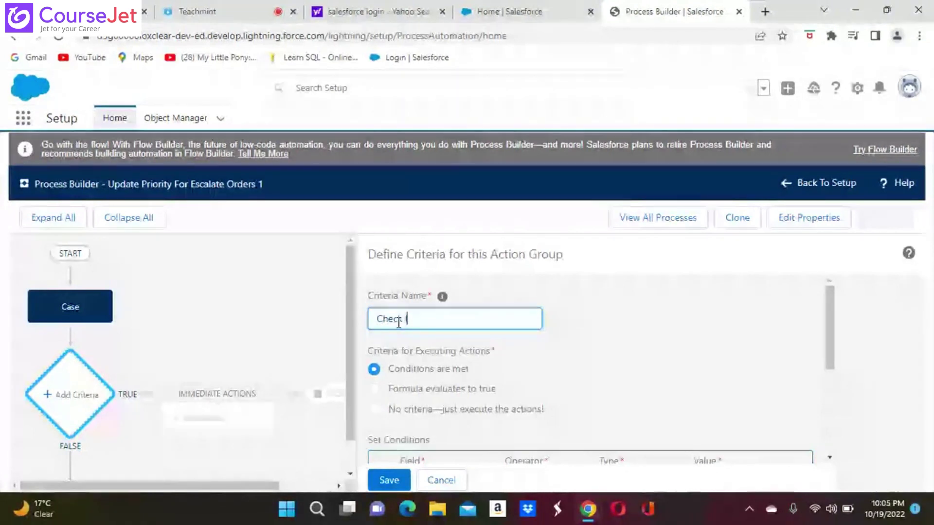
pyautogui.write('If S')
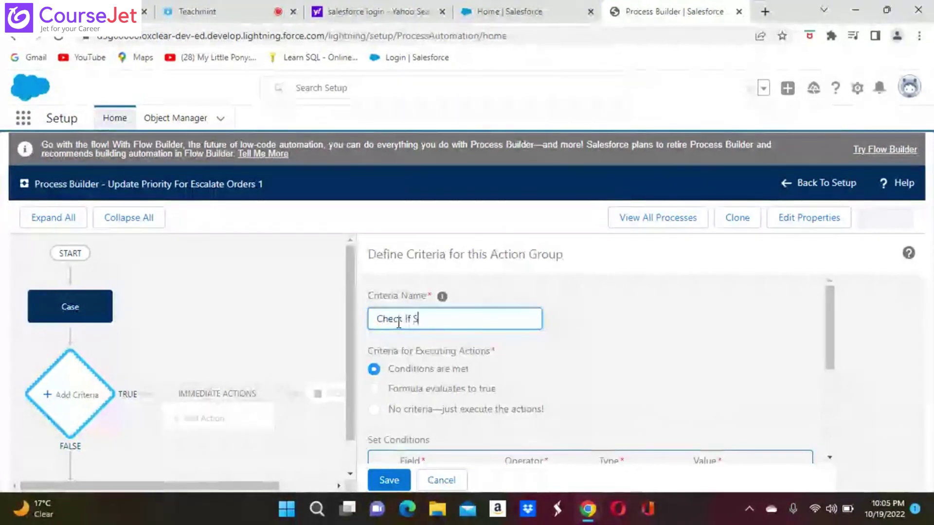
pyautogui.write('tatus')
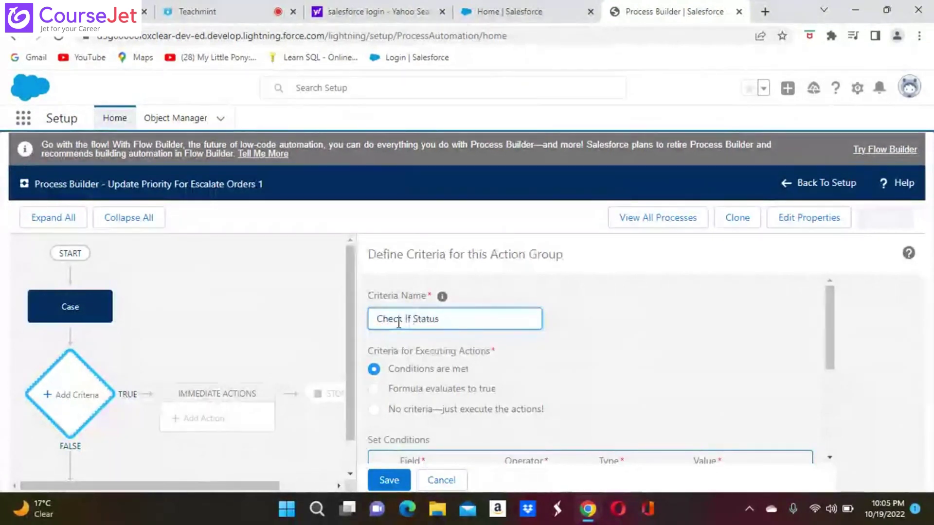
pyautogui.write(' Is Es')
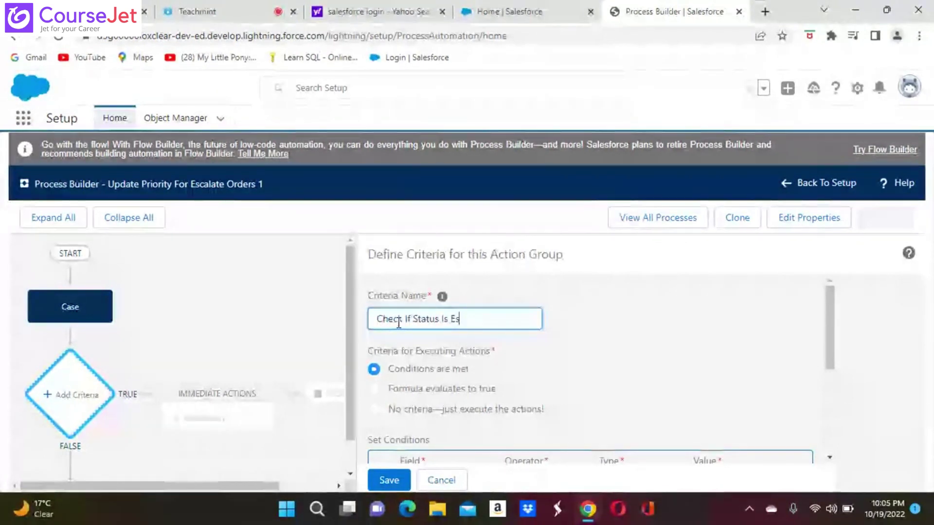
pyautogui.write('calated')
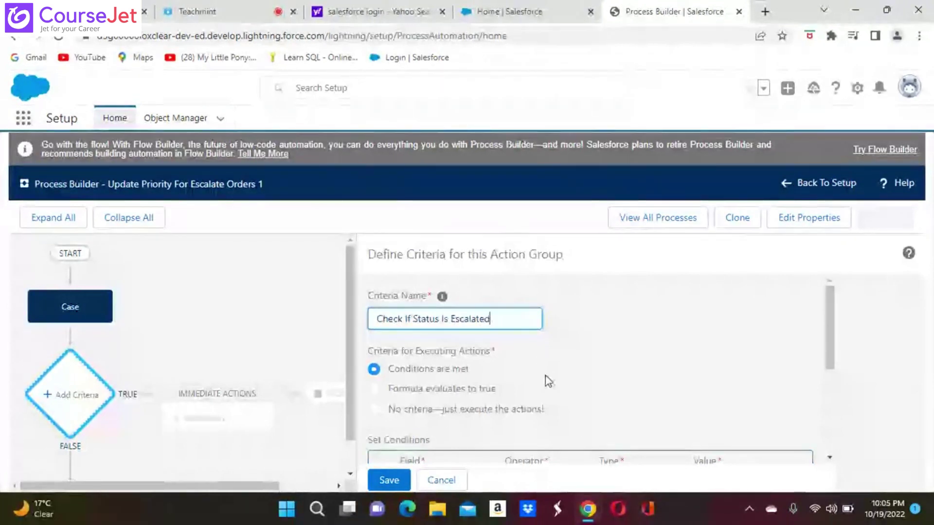
pyautogui.scroll(-3, 545, 376)
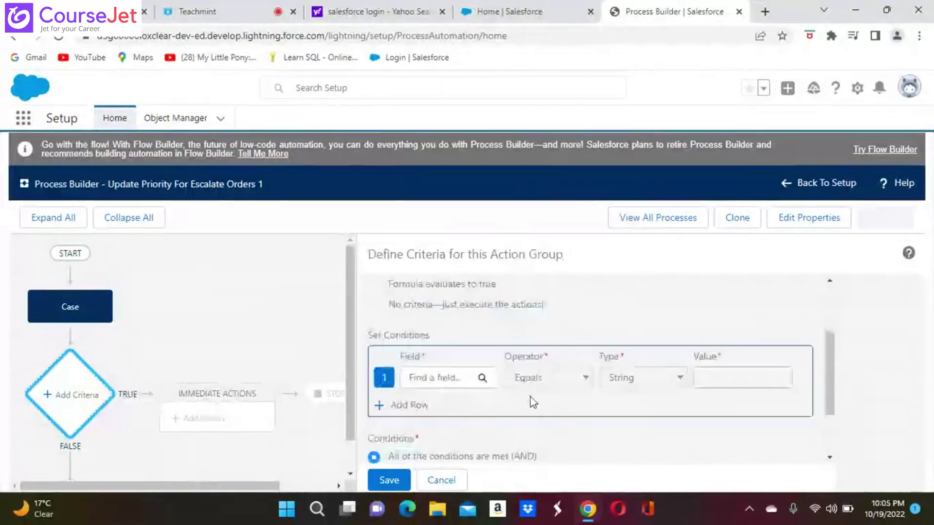
pyautogui.scroll(1, 532, 403)
pyautogui.scroll(1, 388, 335)
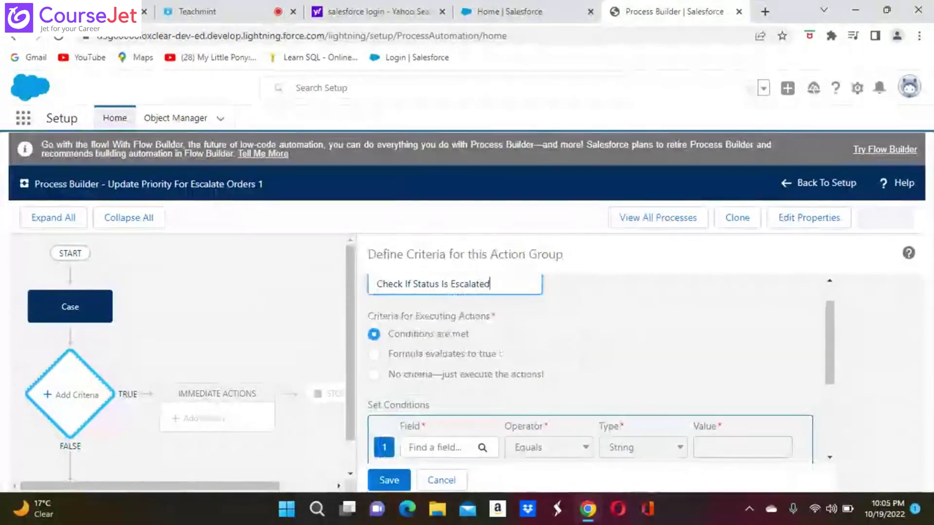
pyautogui.scroll(-3, 561, 349)
pyautogui.scroll(1, 561, 349)
pyautogui.scroll(-1, 448, 341)
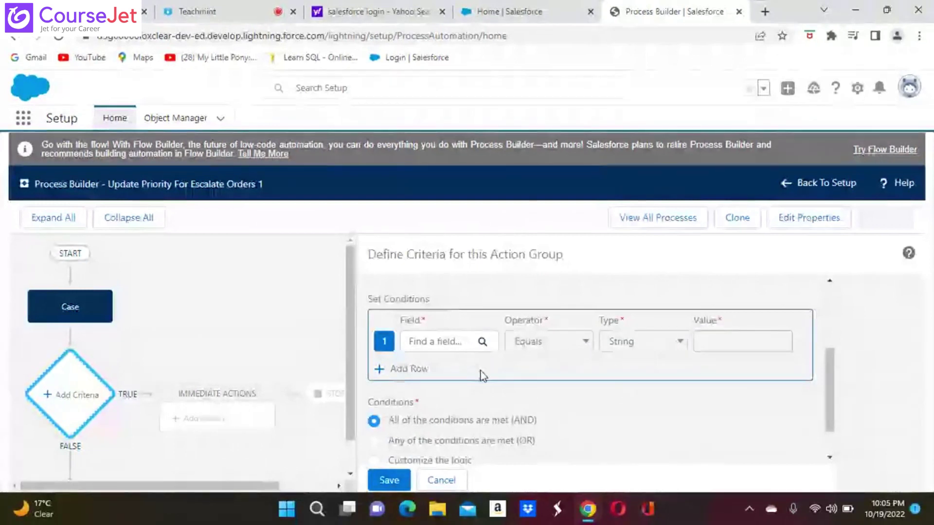
# Step: Set the condition to Status Equals Escalated and save the criteria
pyautogui.click(440, 343)
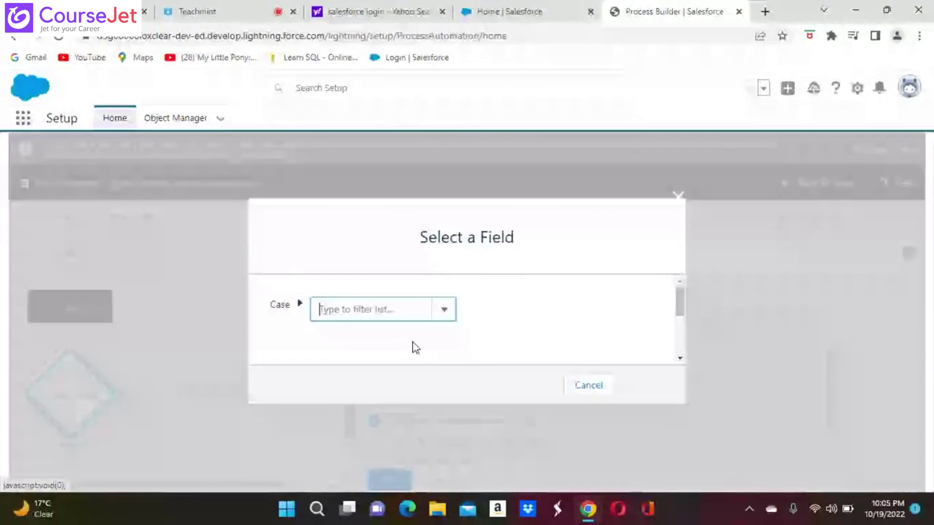
pyautogui.click(331, 308)
pyautogui.write('Sta')
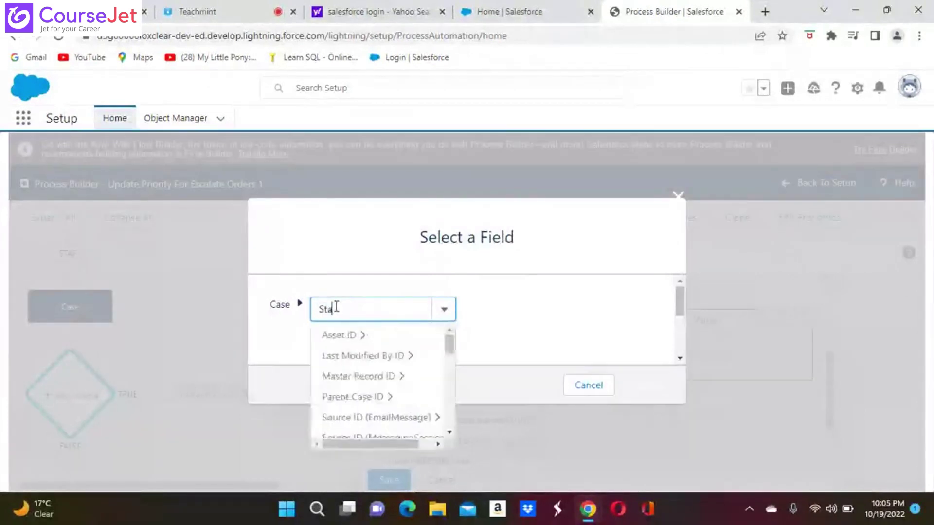
pyautogui.write('tus')
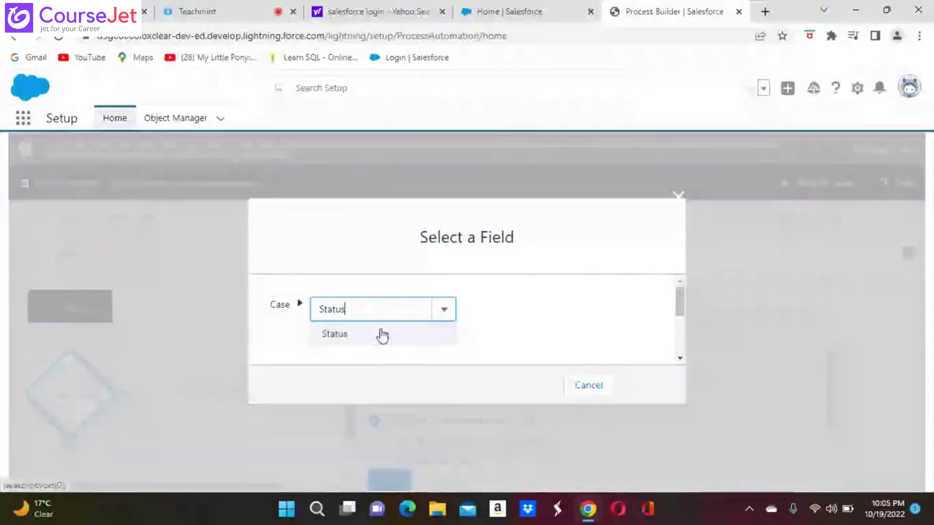
pyautogui.click(342, 333)
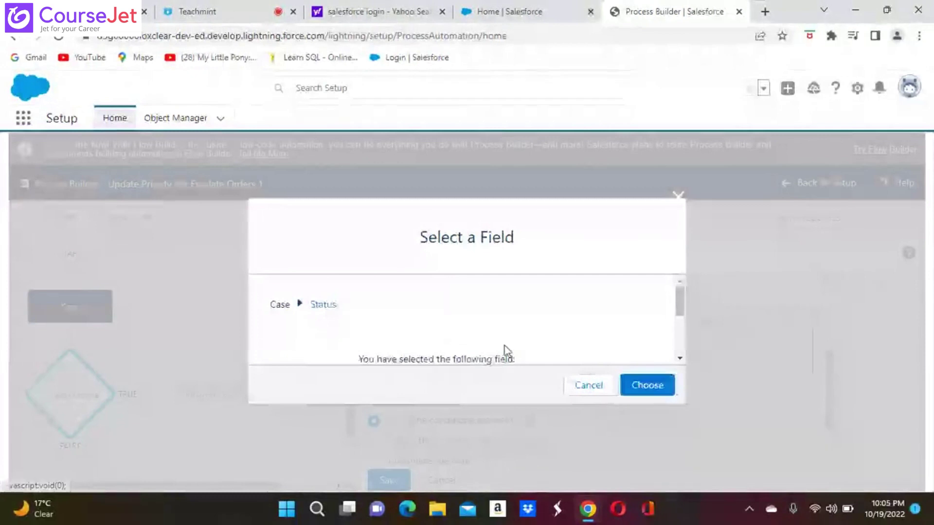
pyautogui.click(640, 394)
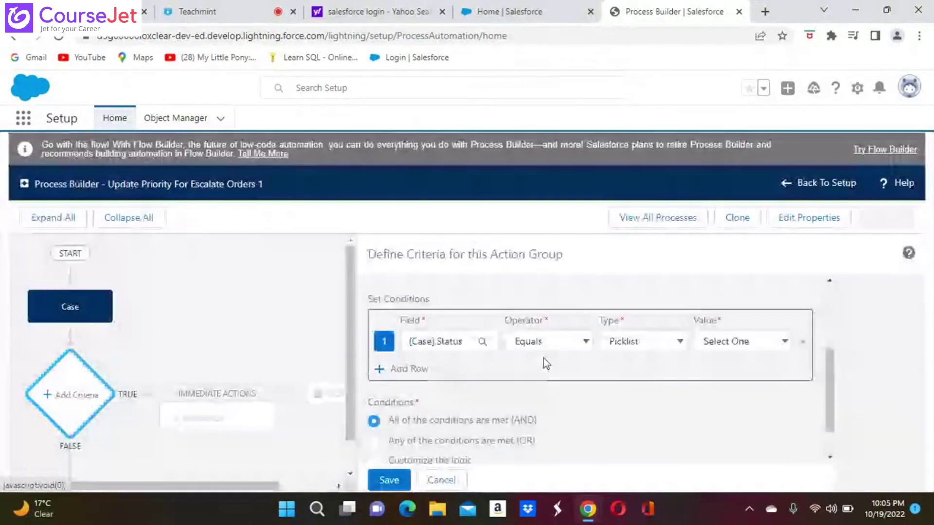
pyautogui.click(587, 343)
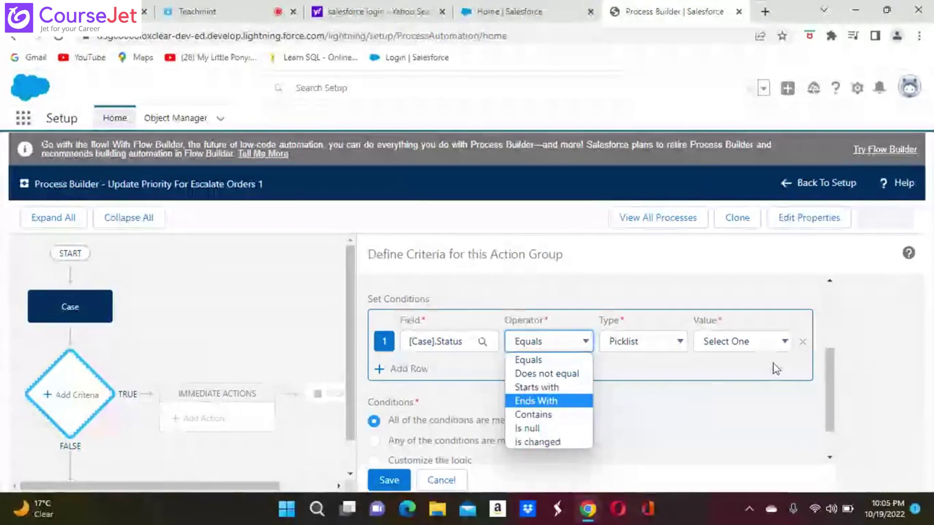
pyautogui.click(783, 342)
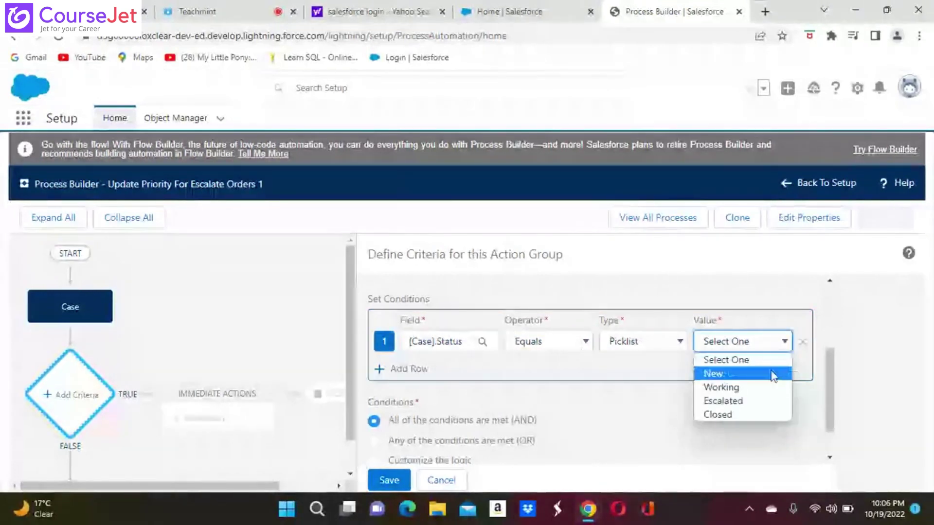
pyautogui.click(738, 407)
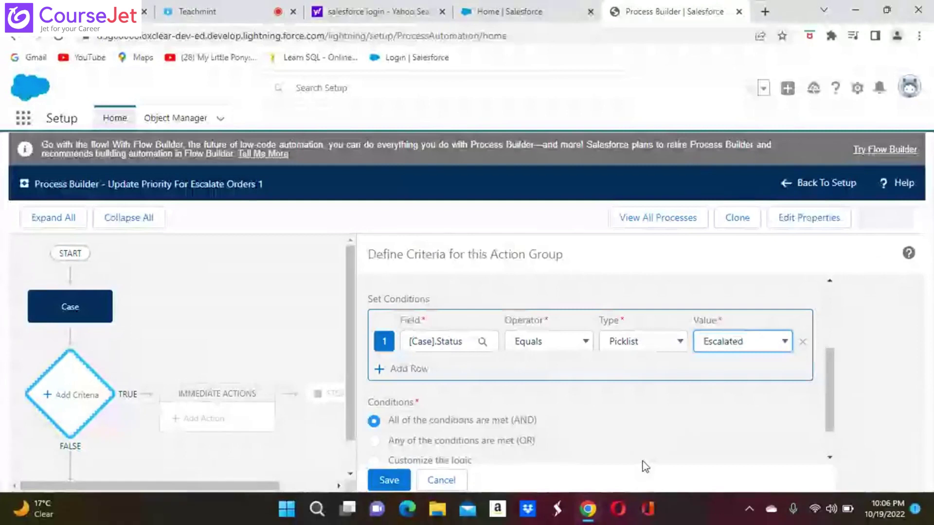
pyautogui.scroll(-1, 645, 466)
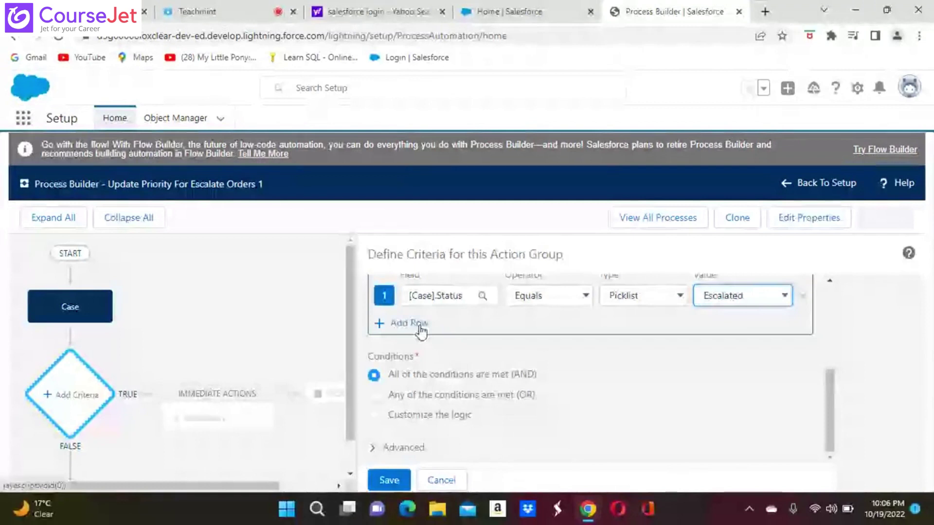
pyautogui.click(388, 480)
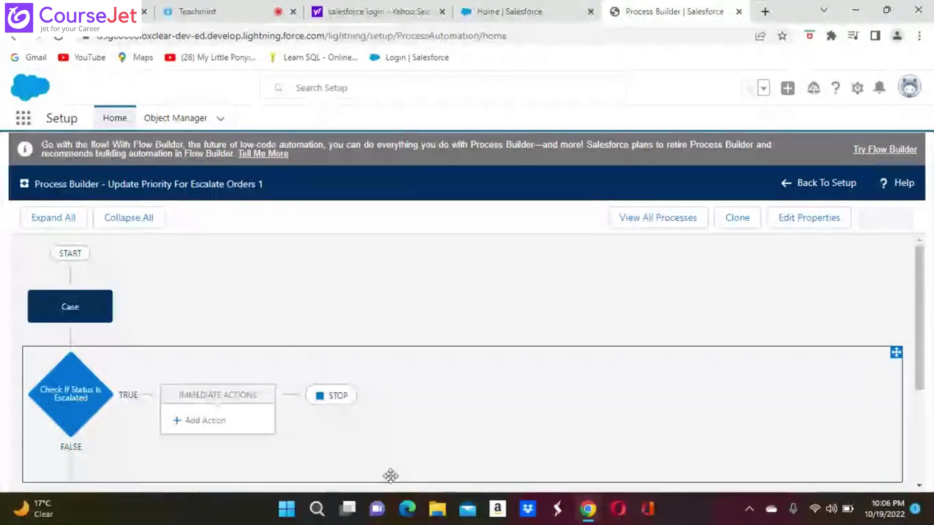
# Step: Add an immediate action under the Check If Status Is Escalated criteria
pyautogui.scroll(-2, 390, 477)
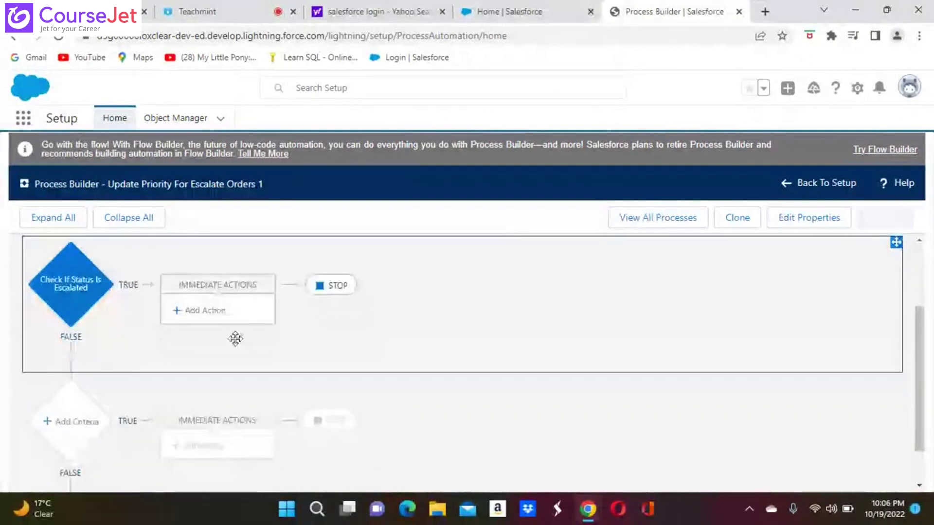
pyautogui.click(206, 311)
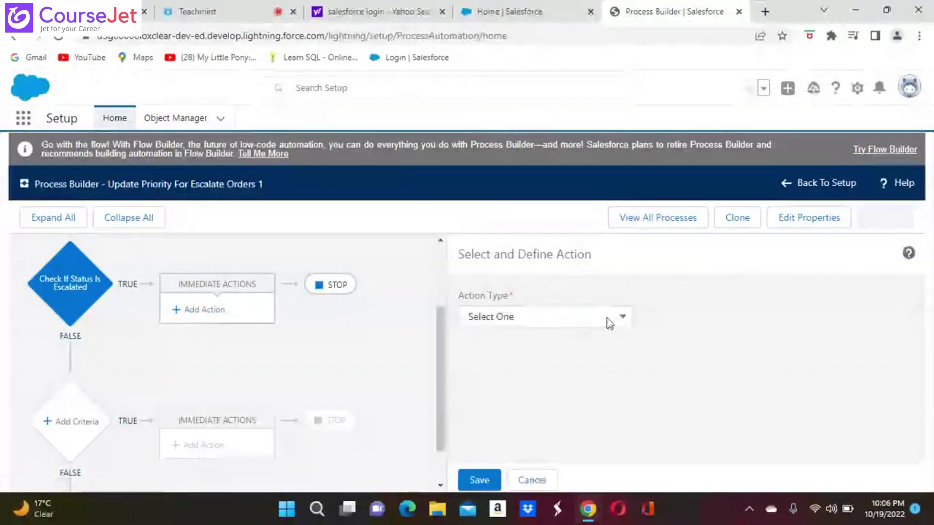
# Step: Make the action Update Records named Update Priority To High and bring up the record chooser
pyautogui.click(624, 319)
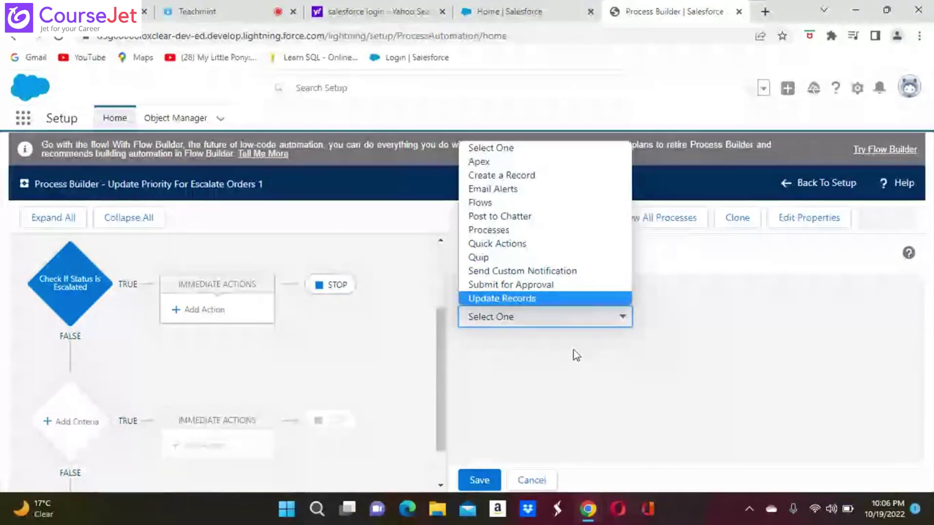
pyautogui.press('Return')
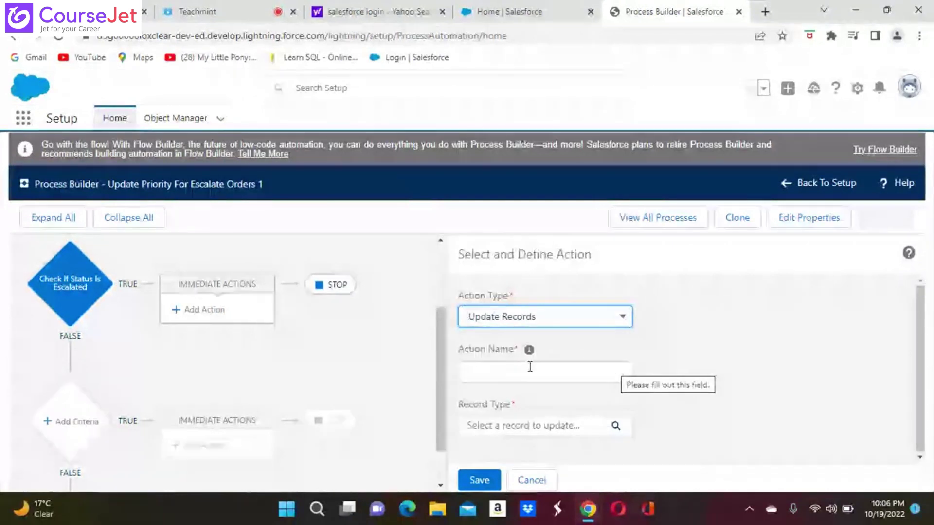
pyautogui.click(487, 373)
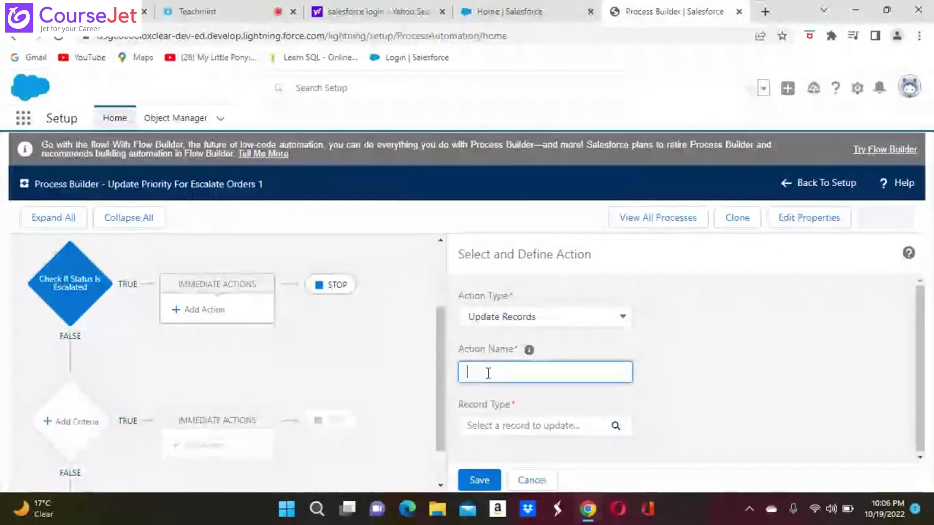
pyautogui.write('Update')
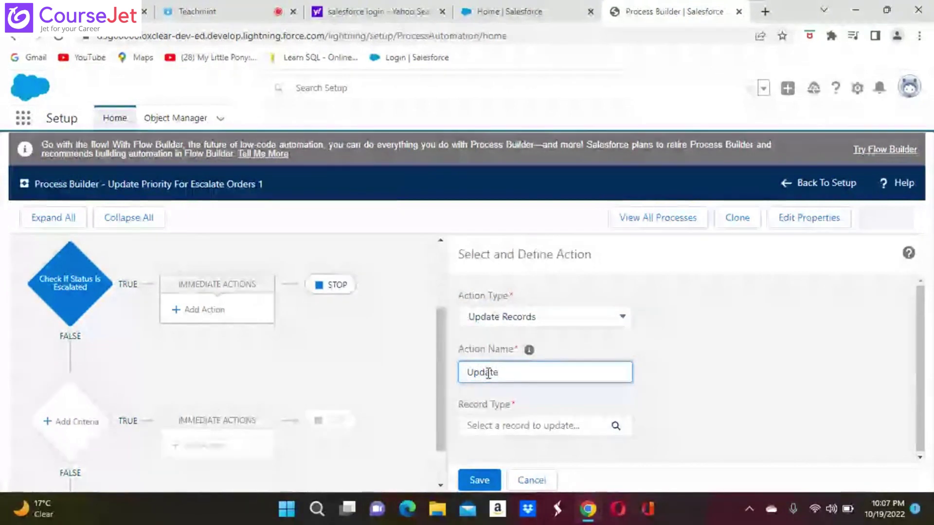
pyautogui.write(' Prior')
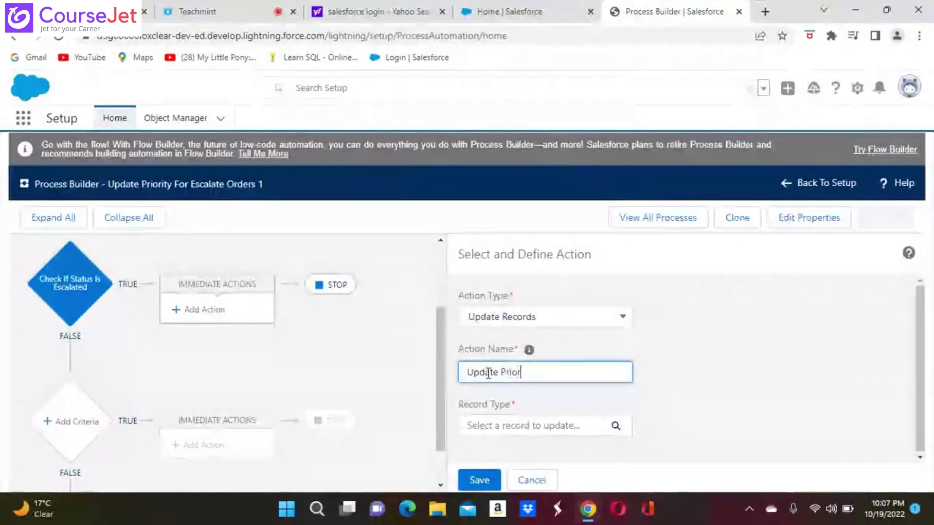
pyautogui.write('ity')
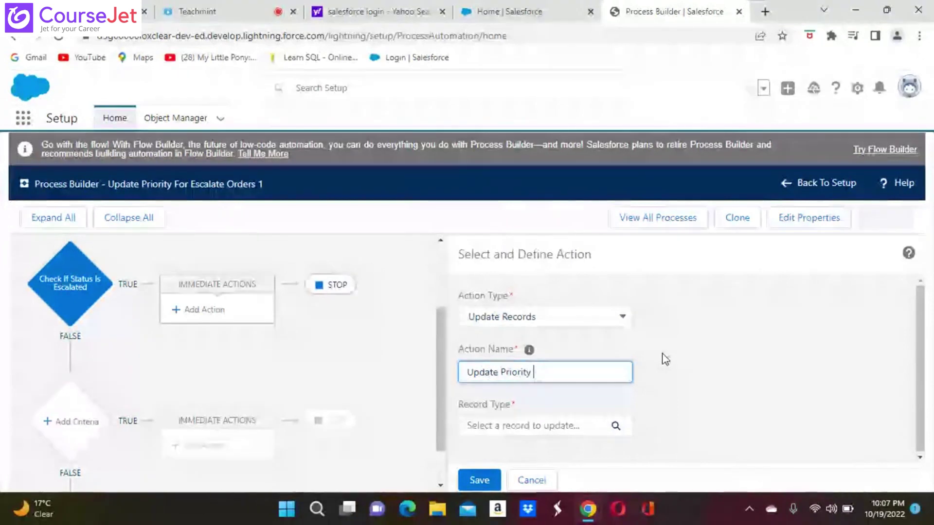
pyautogui.write('To High')
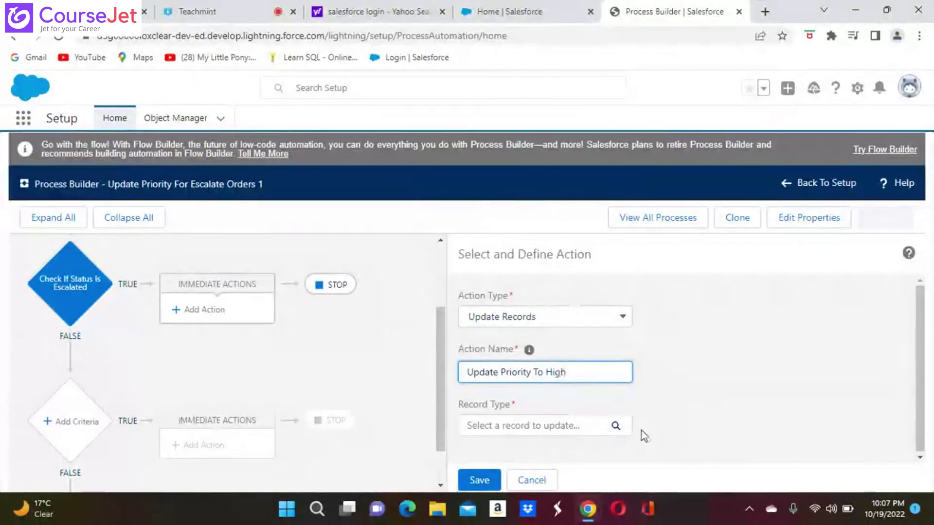
pyautogui.click(563, 436)
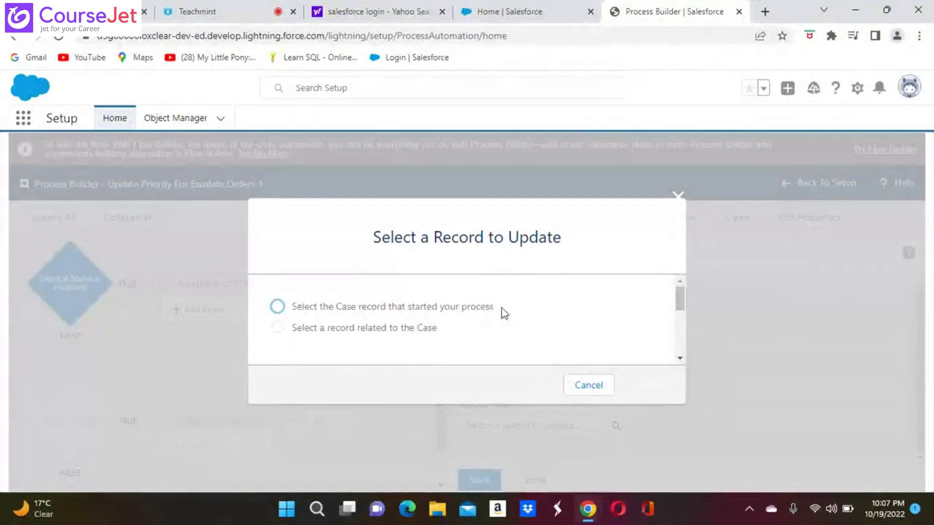
# Step: Select the Case record that started the process as the record to update
pyautogui.click(590, 386)
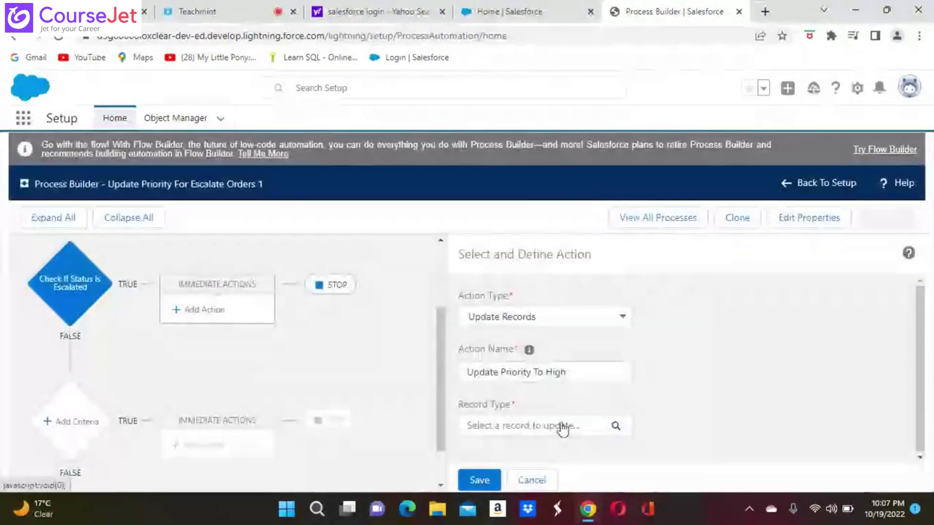
pyautogui.click(511, 428)
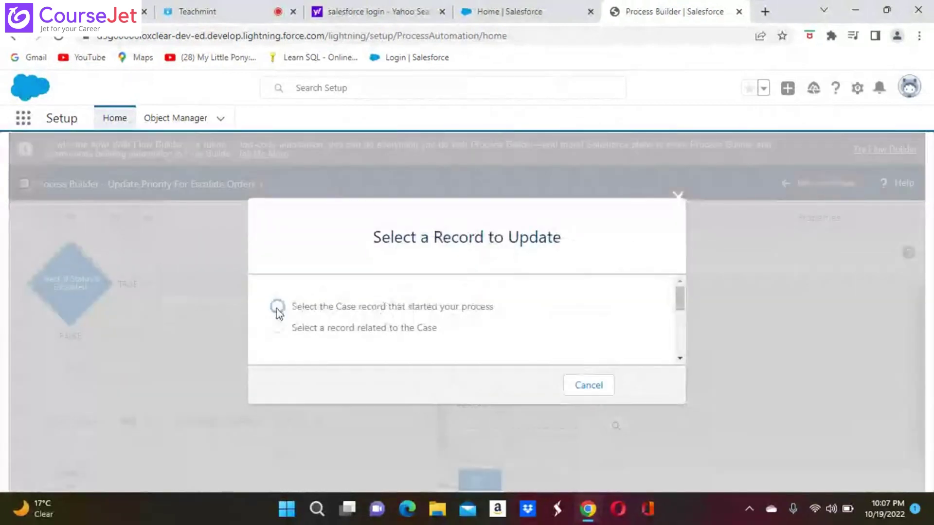
pyautogui.click(276, 308)
pyautogui.click(648, 386)
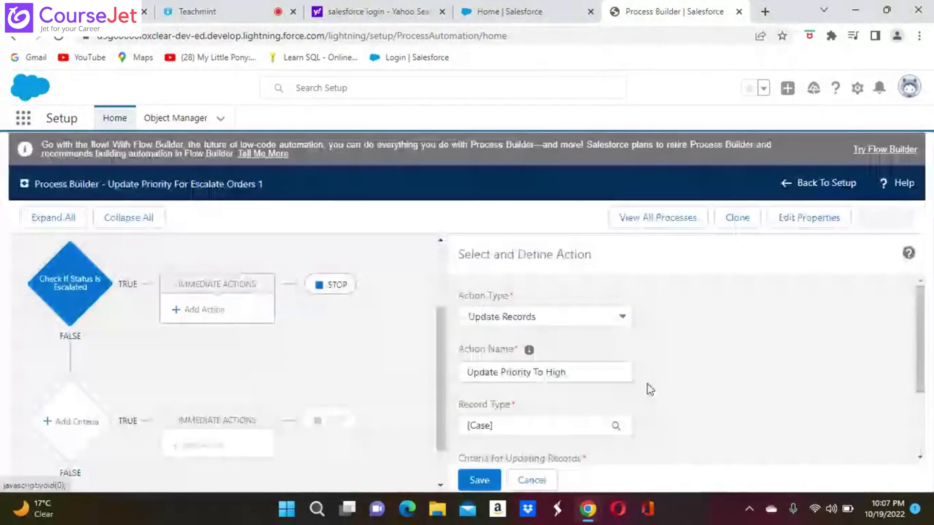
pyautogui.scroll(-2, 647, 464)
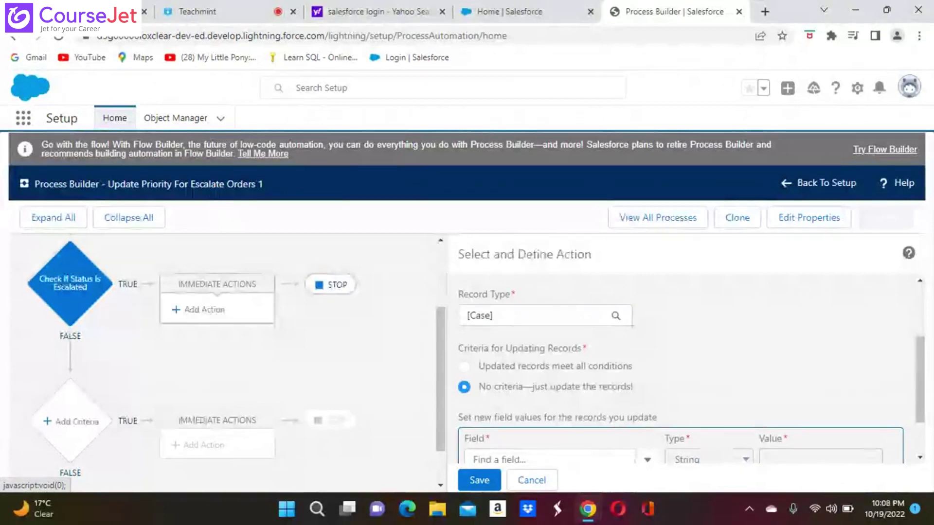
pyautogui.scroll(-1, 681, 370)
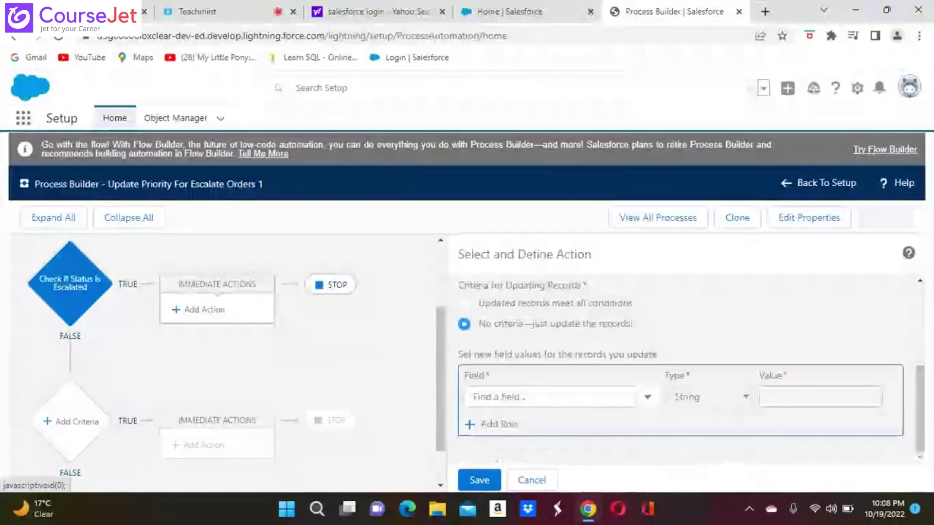
pyautogui.scroll(1, 680, 370)
pyautogui.scroll(1, 680, 370)
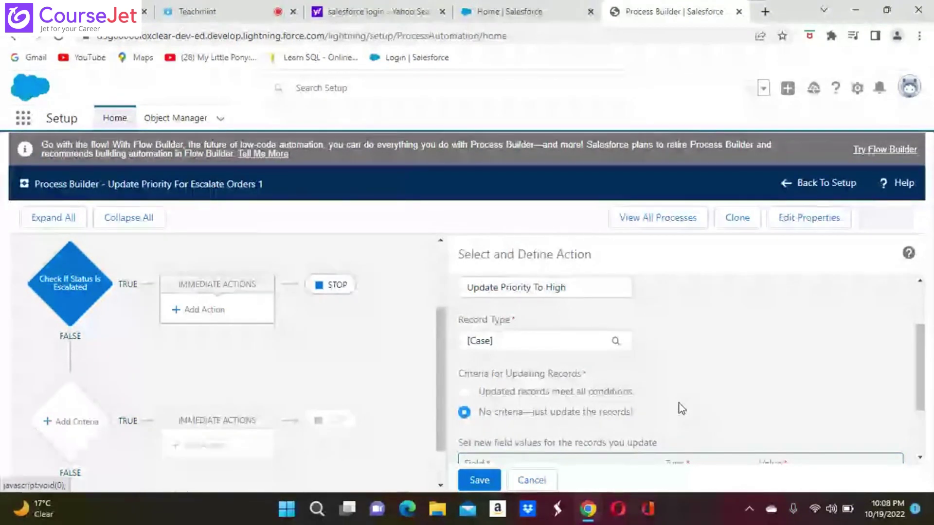
pyautogui.scroll(-2, 679, 404)
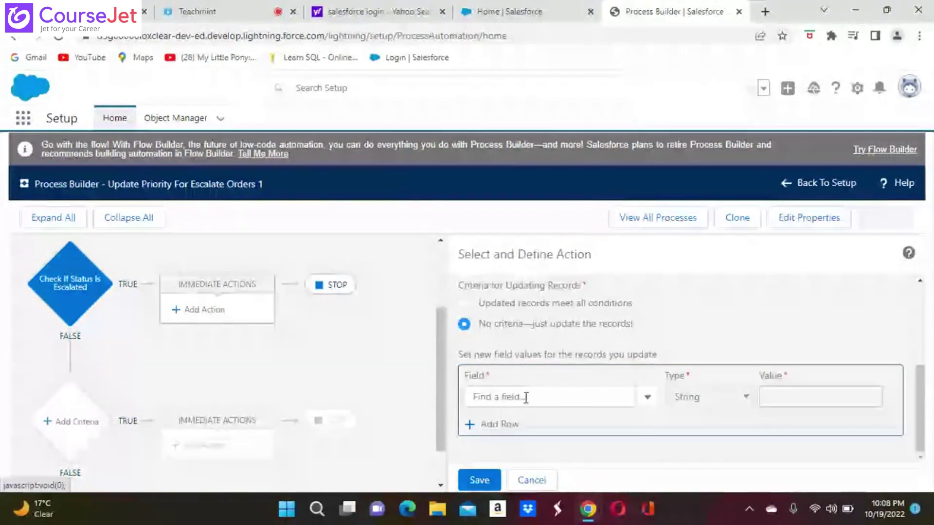
# Step: Set the Priority field to High and save the action
pyautogui.click(584, 403)
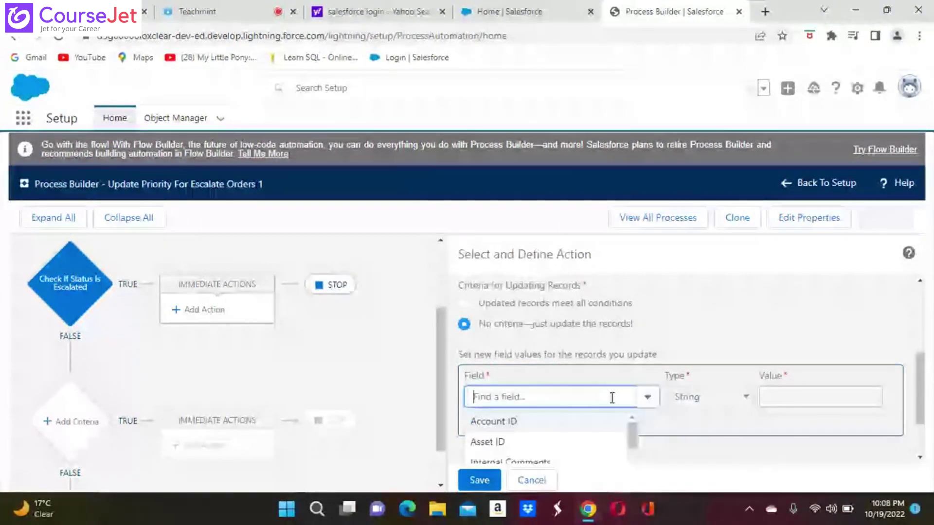
pyautogui.scroll(-2, 545, 438)
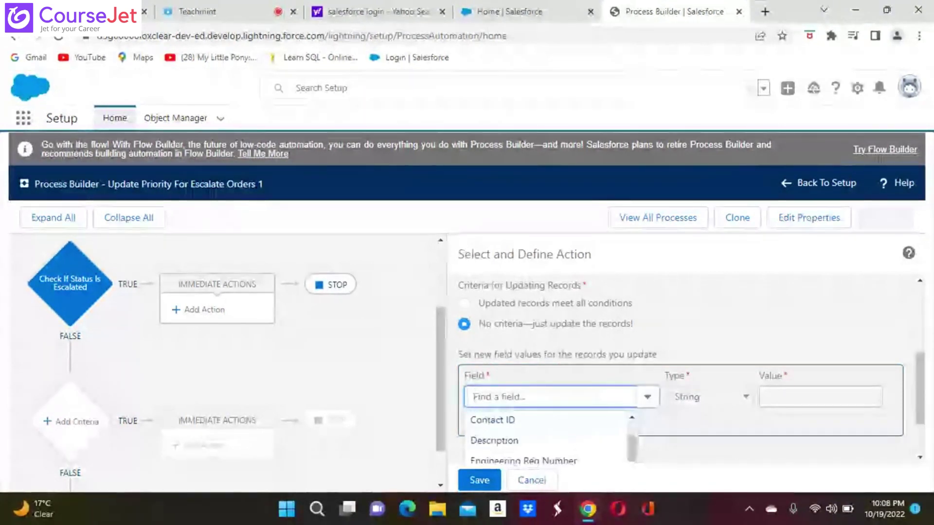
pyautogui.scroll(-1, 545, 437)
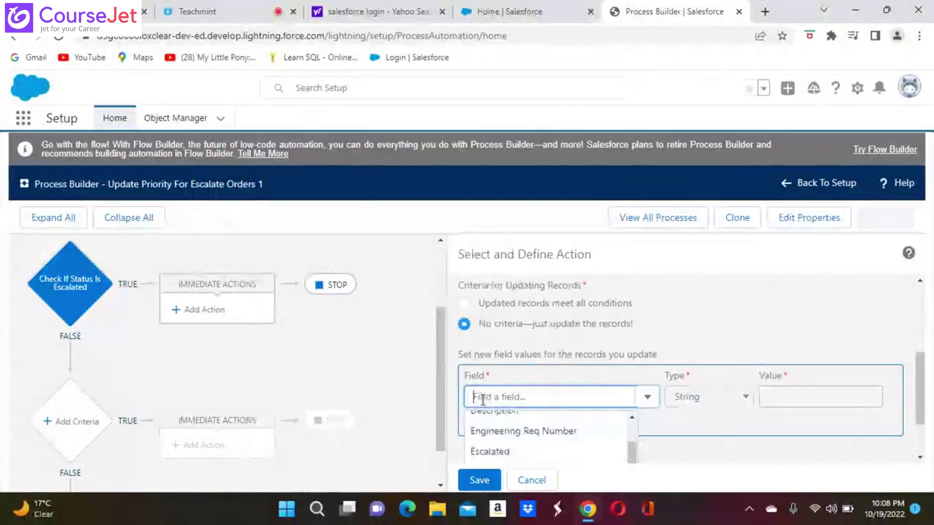
pyautogui.write('prio')
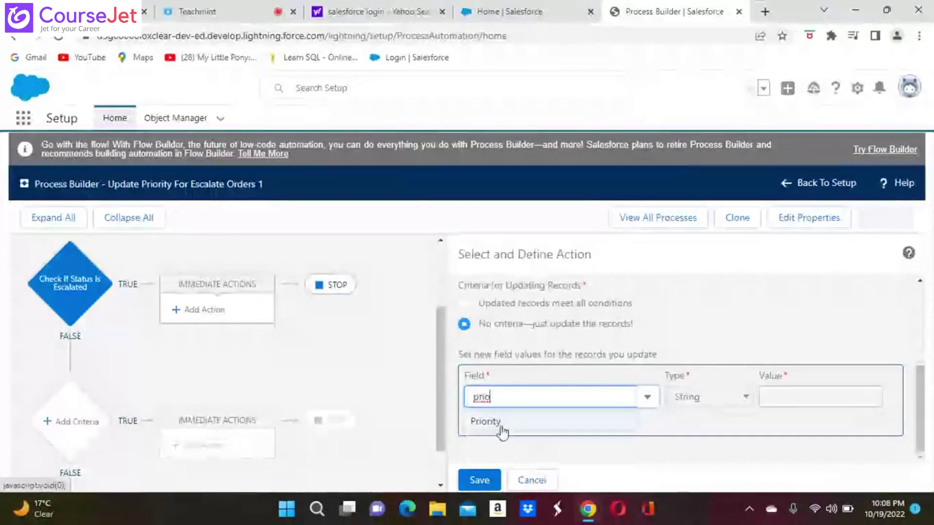
pyautogui.click(486, 426)
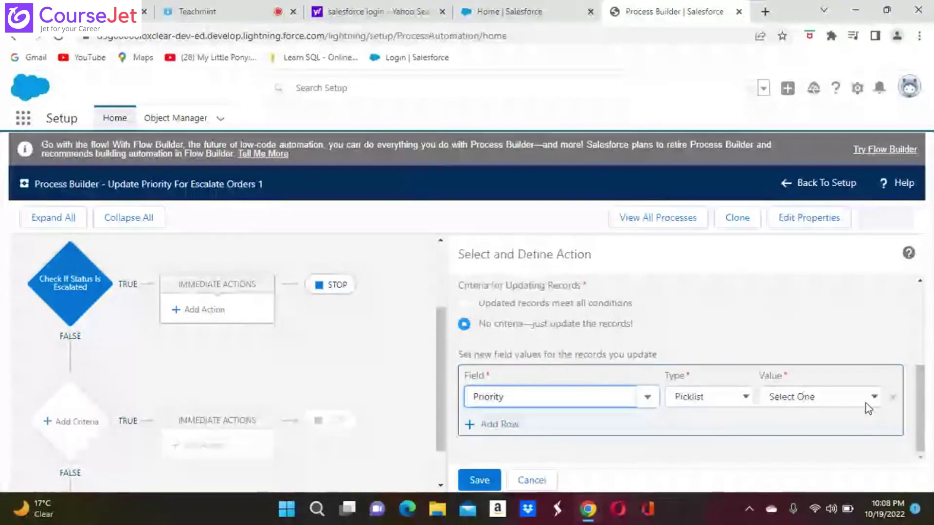
pyautogui.click(876, 395)
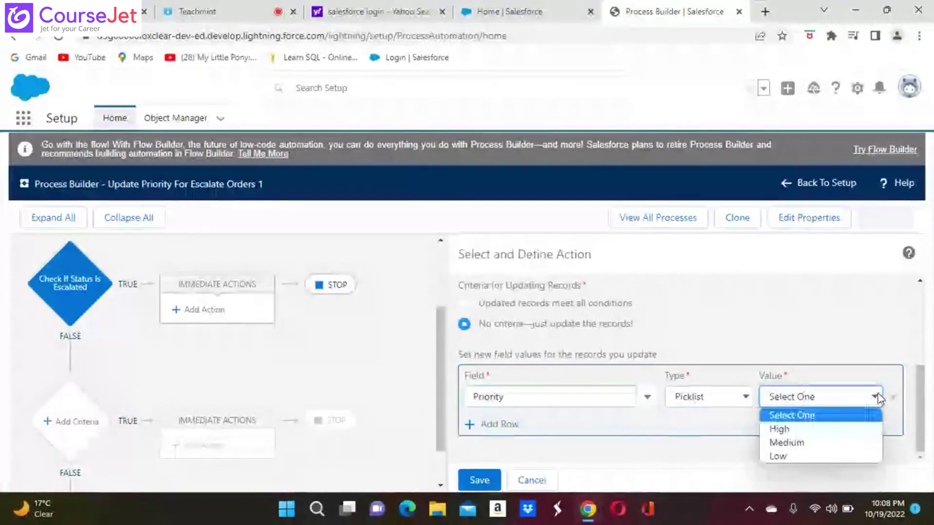
pyautogui.click(784, 429)
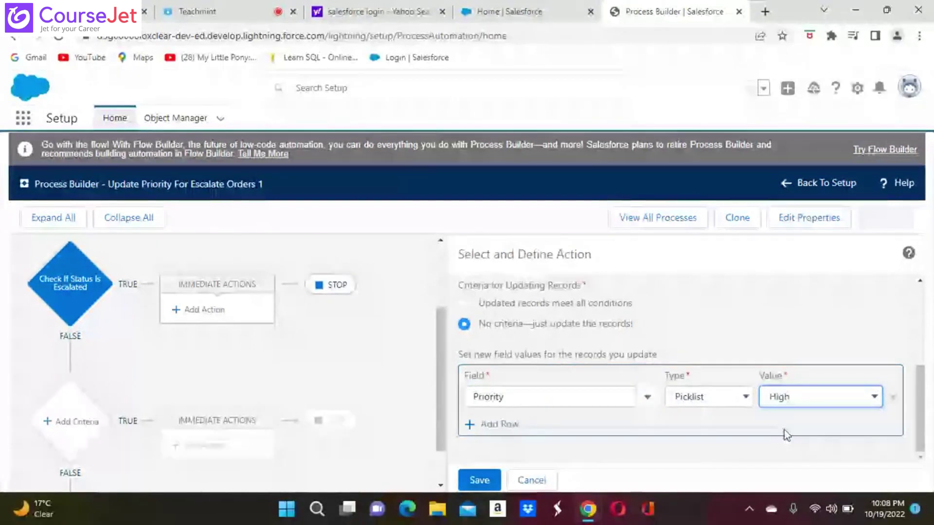
pyautogui.click(479, 481)
# Step: Save the Update Priority To High action, then activate the process version and confirm
pyautogui.click(480, 479)
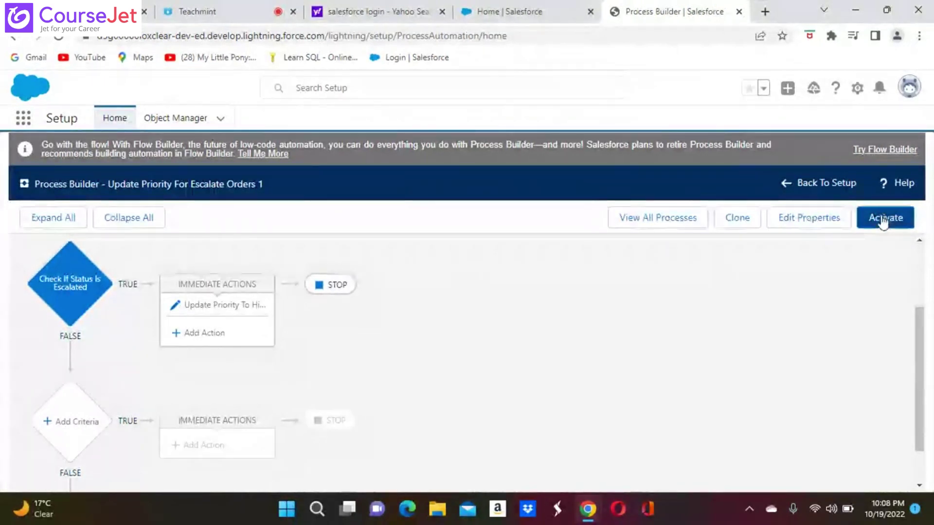
pyautogui.click(884, 219)
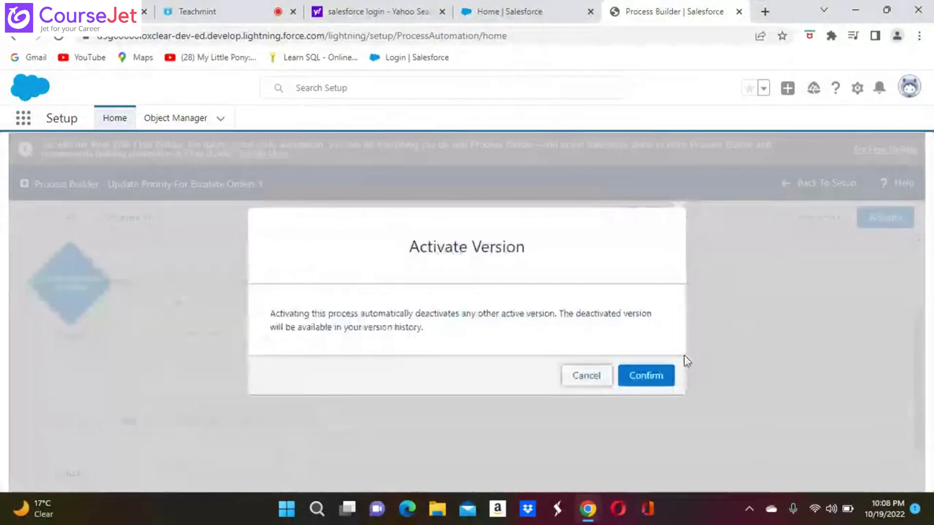
pyautogui.click(650, 383)
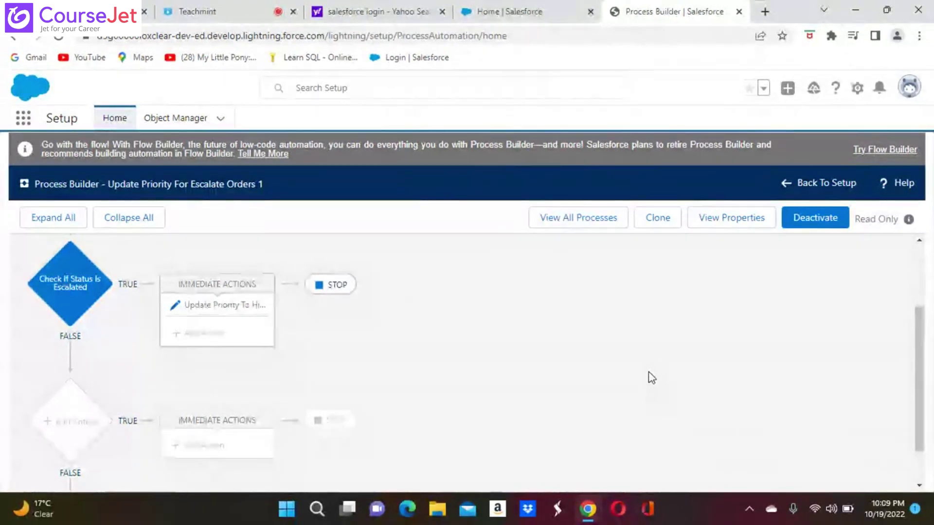
# Step: Show the Case object node's settings panel to confirm when the activated process starts
pyautogui.scroll(3, 652, 378)
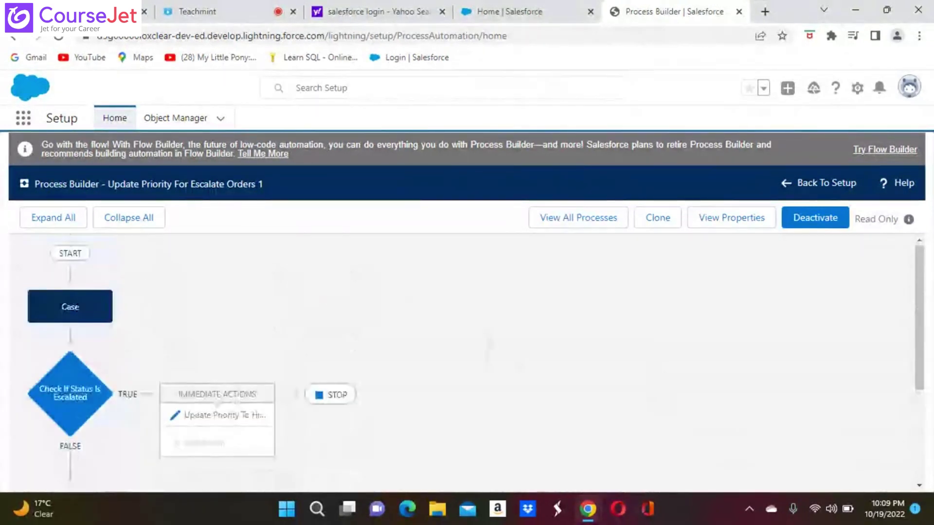
pyautogui.click(69, 308)
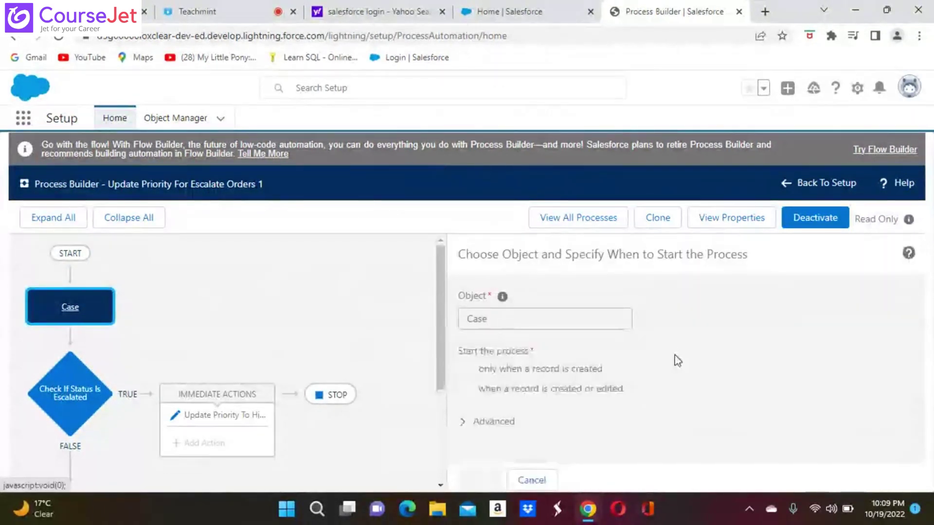
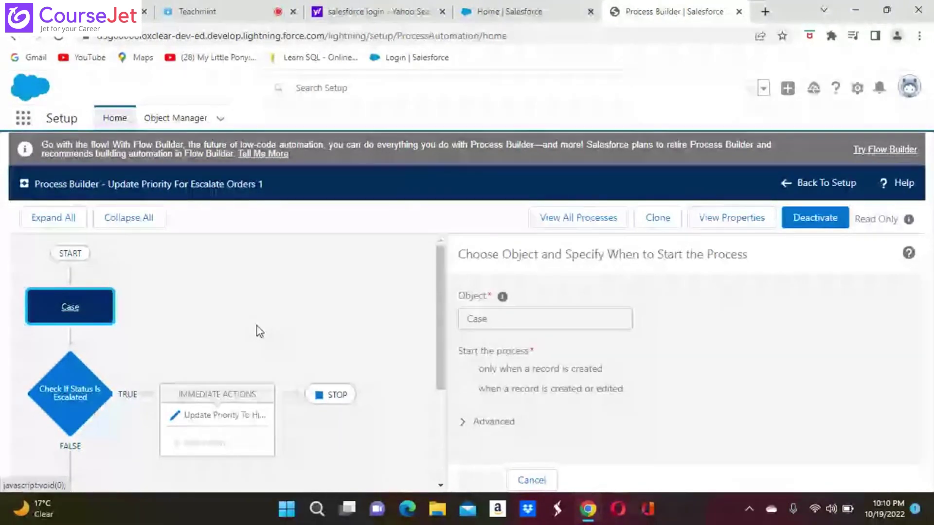
# Step: Find 'case' in the App Launcher and open the Cases list
pyautogui.click(24, 120)
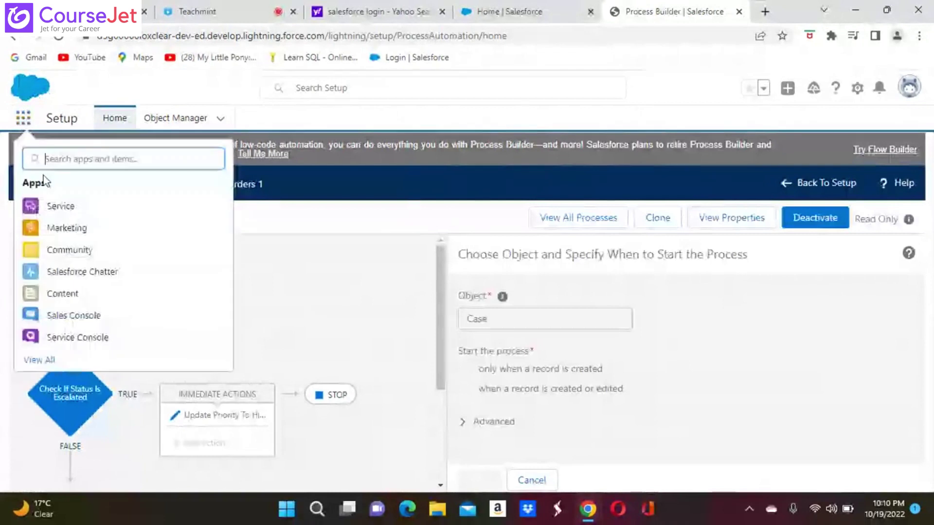
pyautogui.click(63, 159)
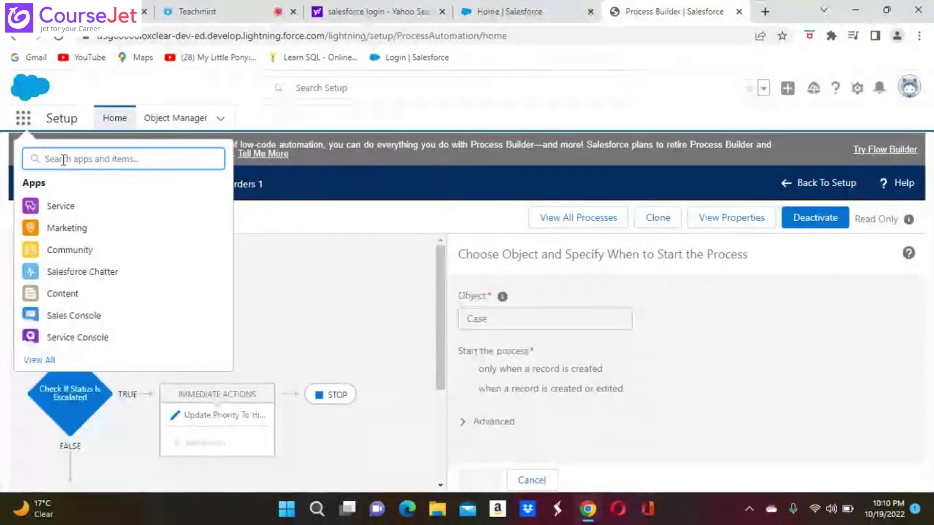
pyautogui.write('sw')
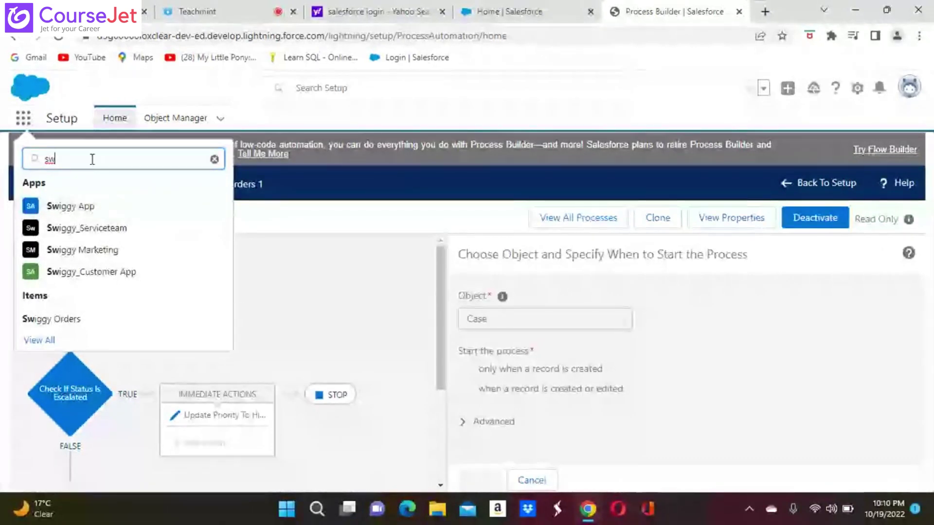
pyautogui.press('BackSpace')
pyautogui.press('BackSpace')
pyautogui.write('c')
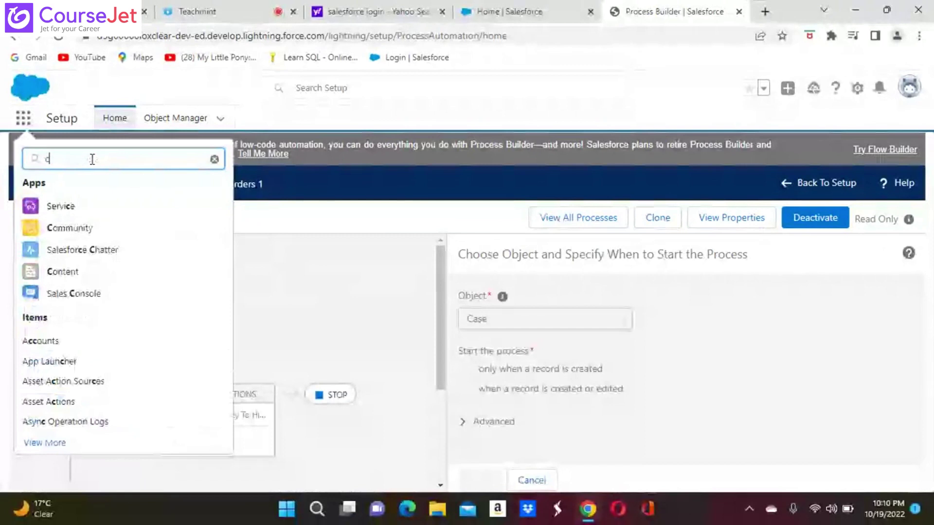
pyautogui.write('ase')
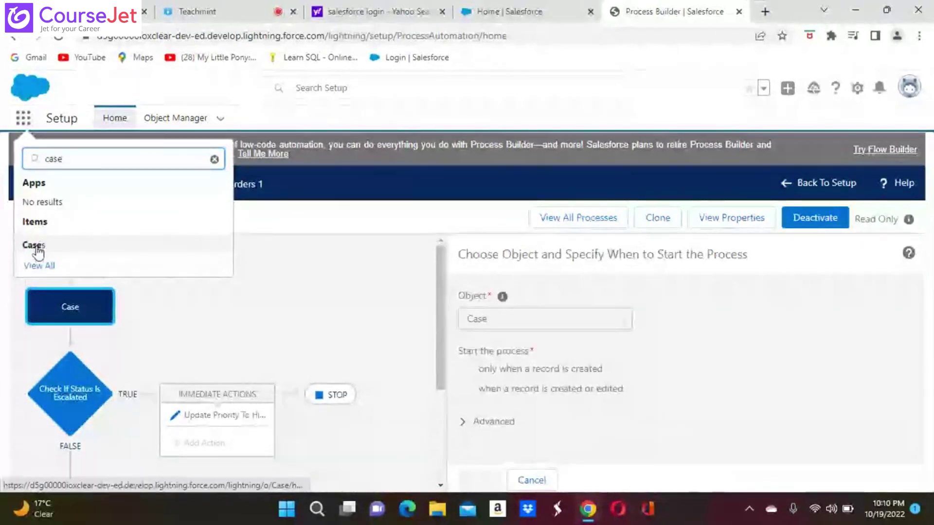
pyautogui.click(32, 248)
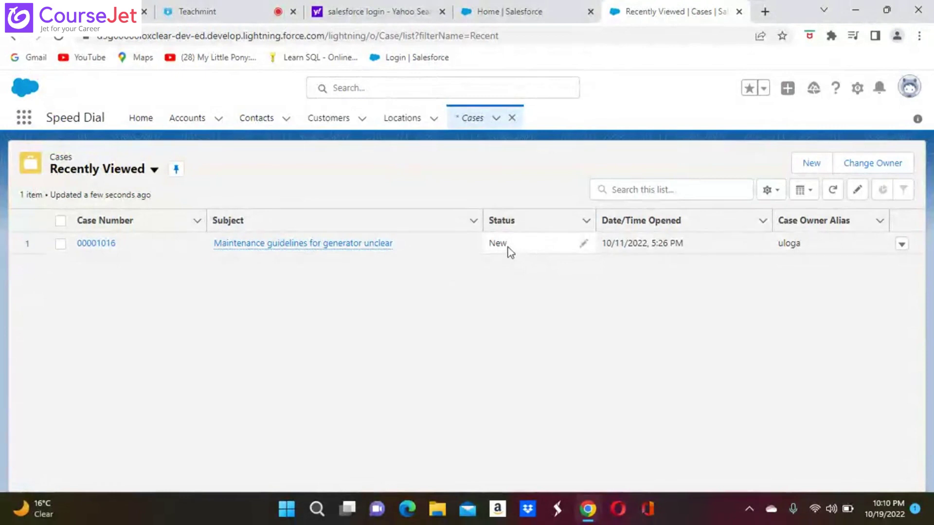
# Step: Open case 00001016 in edit mode, trying Priority High before leaving it at Low
pyautogui.click(94, 243)
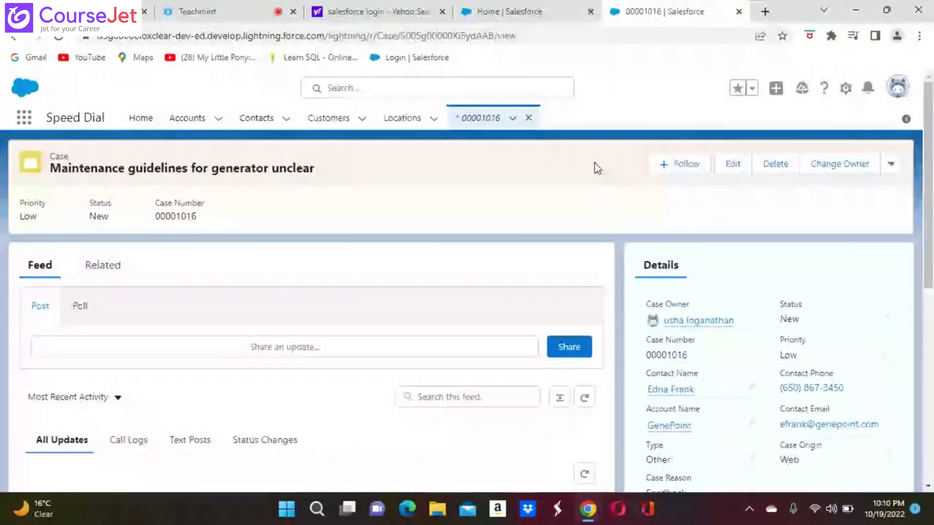
pyautogui.click(728, 168)
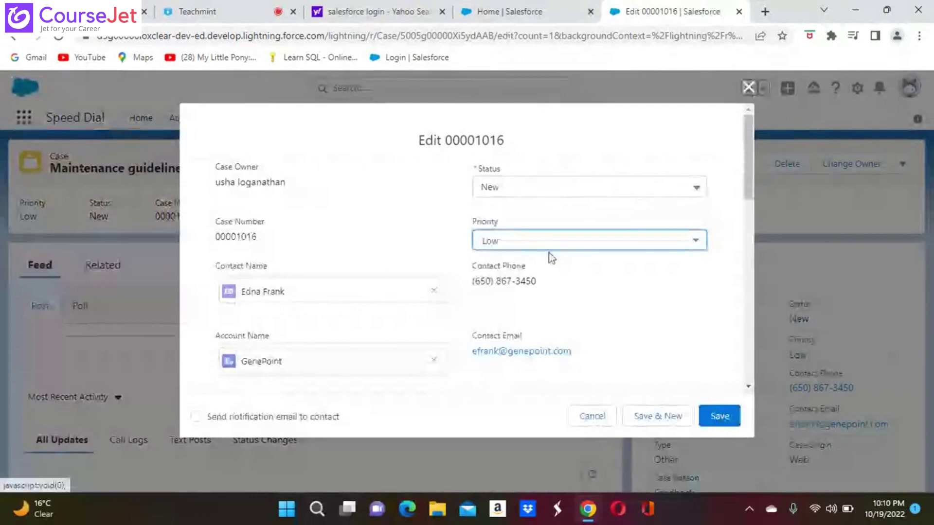
pyautogui.click(701, 246)
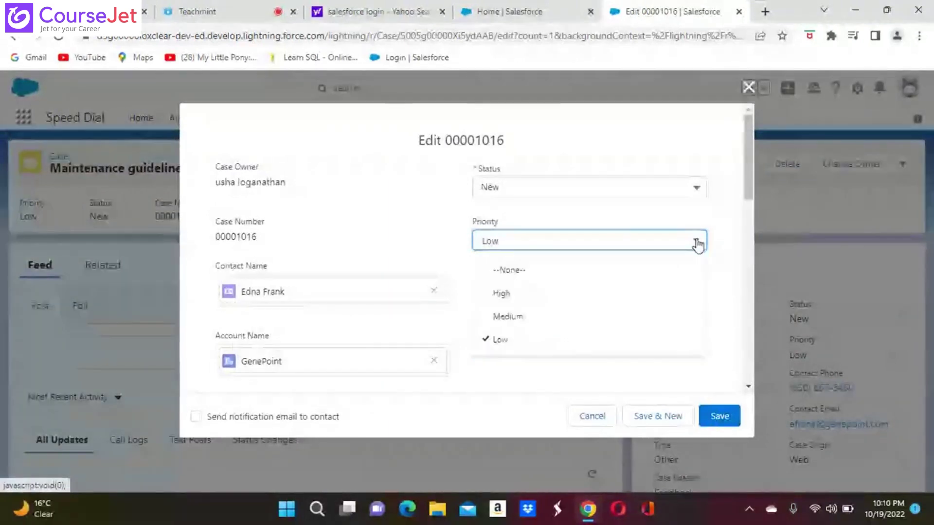
pyautogui.click(502, 295)
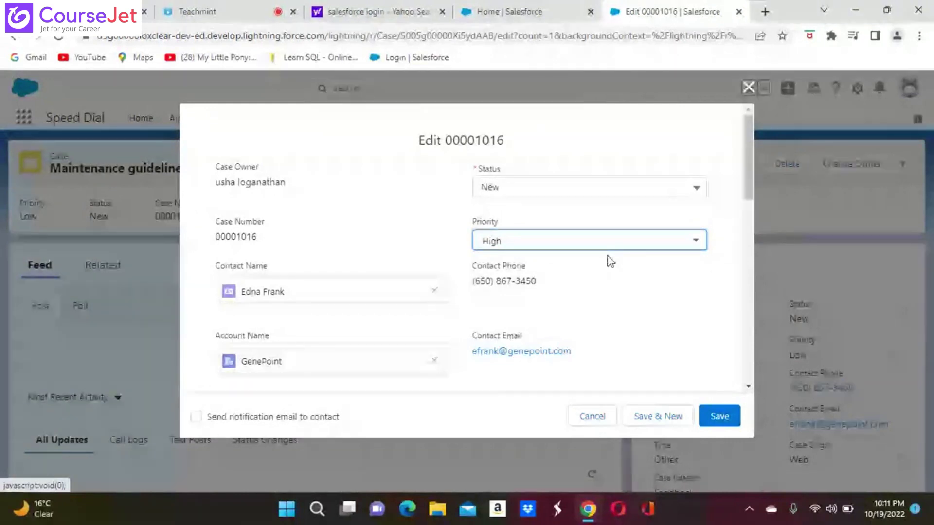
pyautogui.click(696, 243)
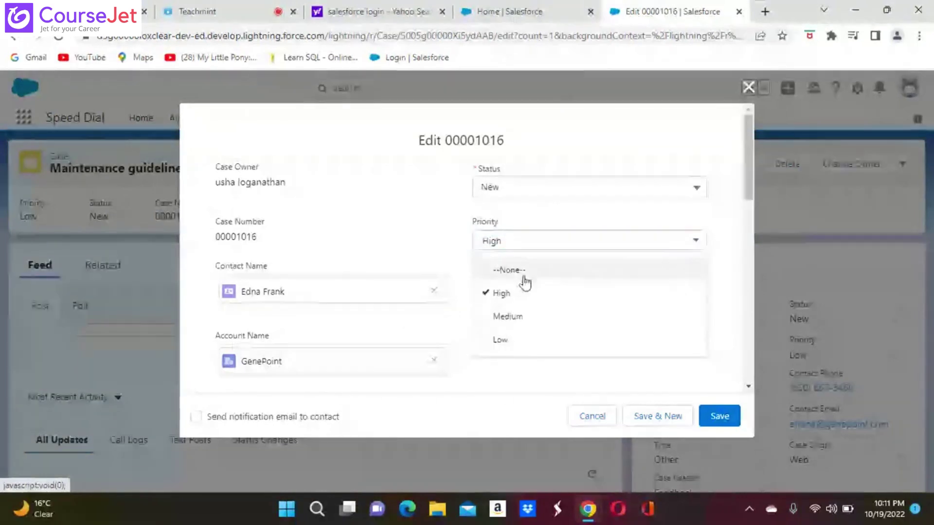
pyautogui.click(500, 339)
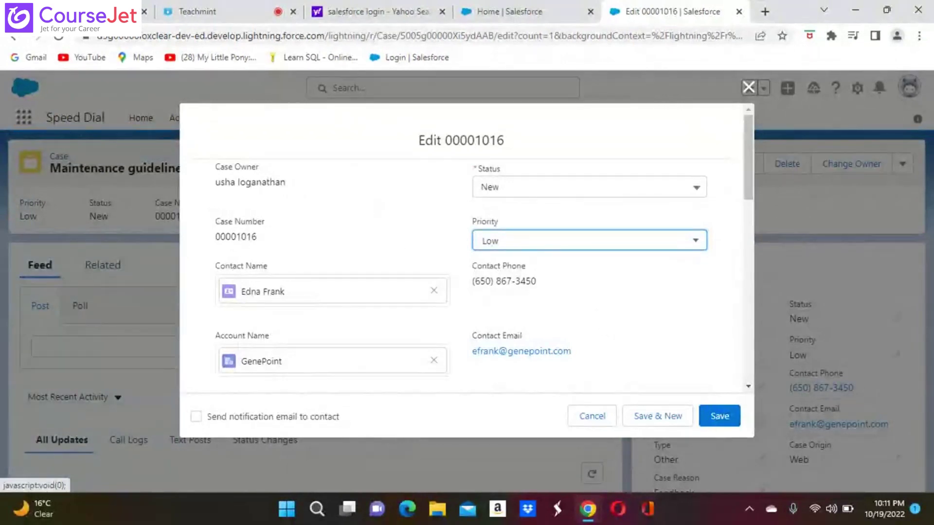
pyautogui.scroll(-4, 375, 202)
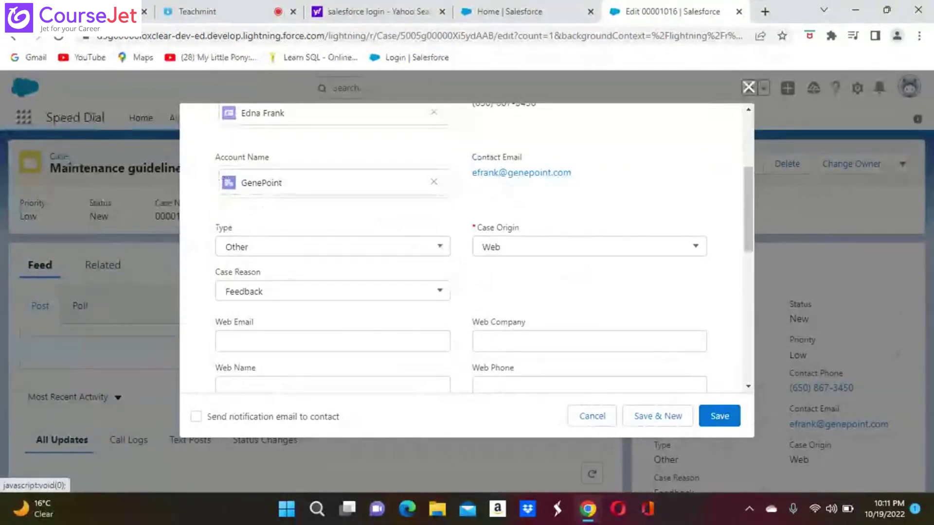
pyautogui.scroll(5, 436, 136)
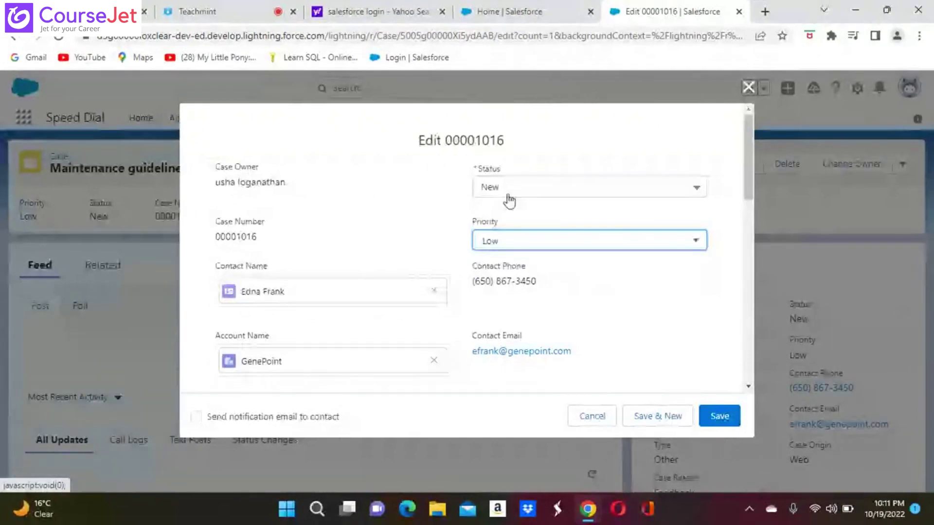
# Step: Set case 00001016's Status to Escalated and save it
pyautogui.click(699, 189)
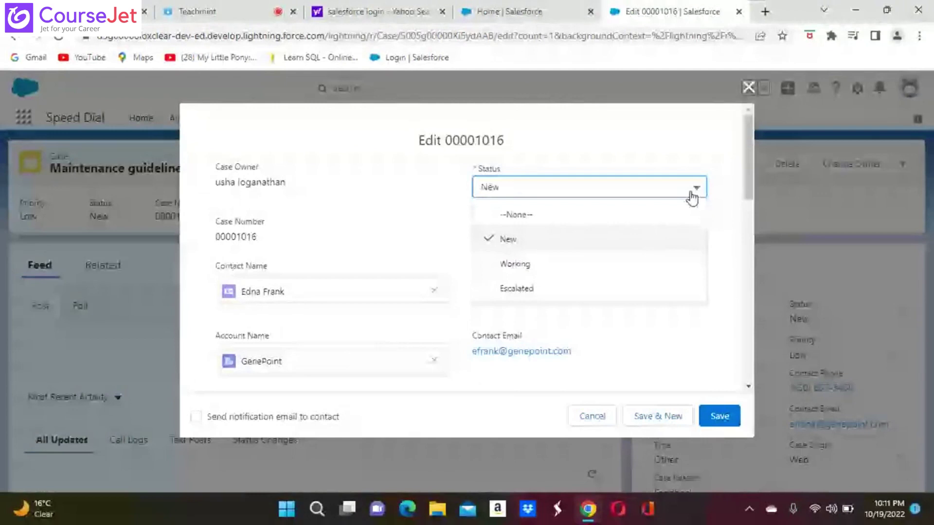
pyautogui.click(515, 289)
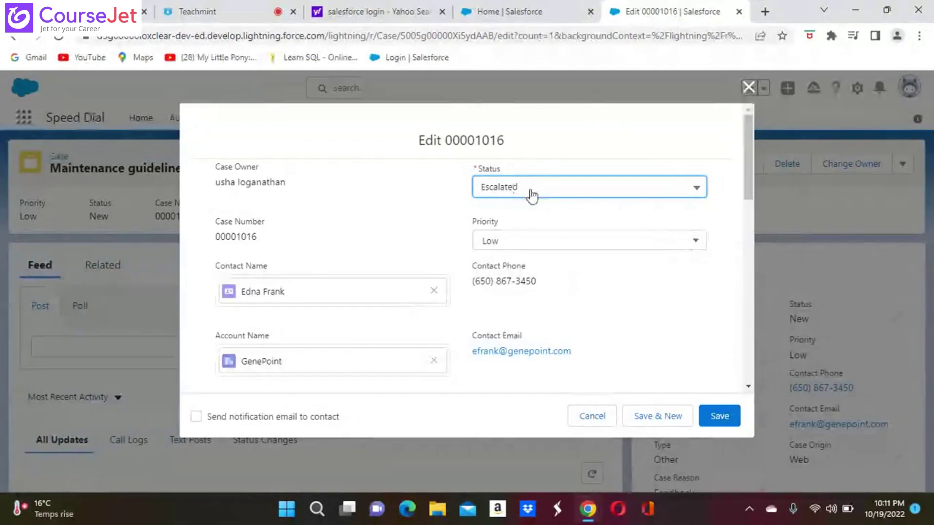
pyautogui.click(725, 418)
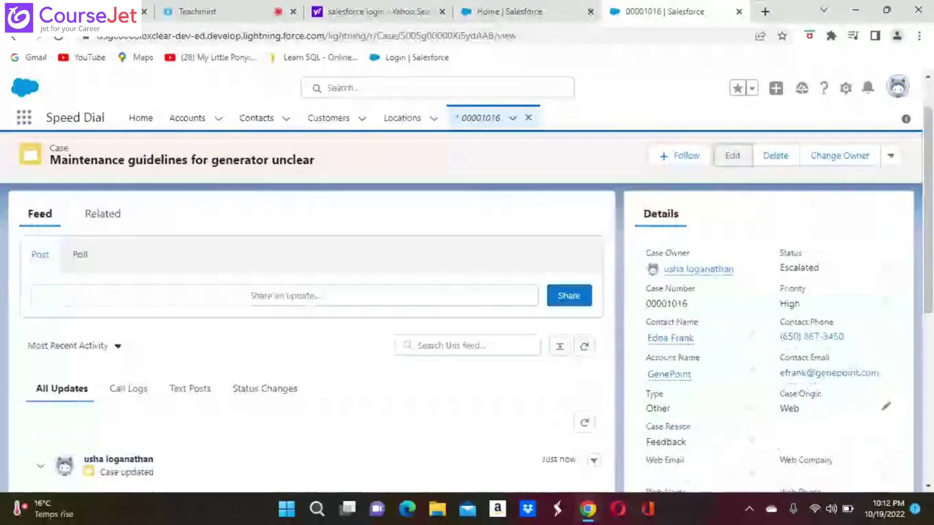
# Step: Mute and then unmute the microphone in the Teachmint class
pyautogui.scroll(-2, 774, 439)
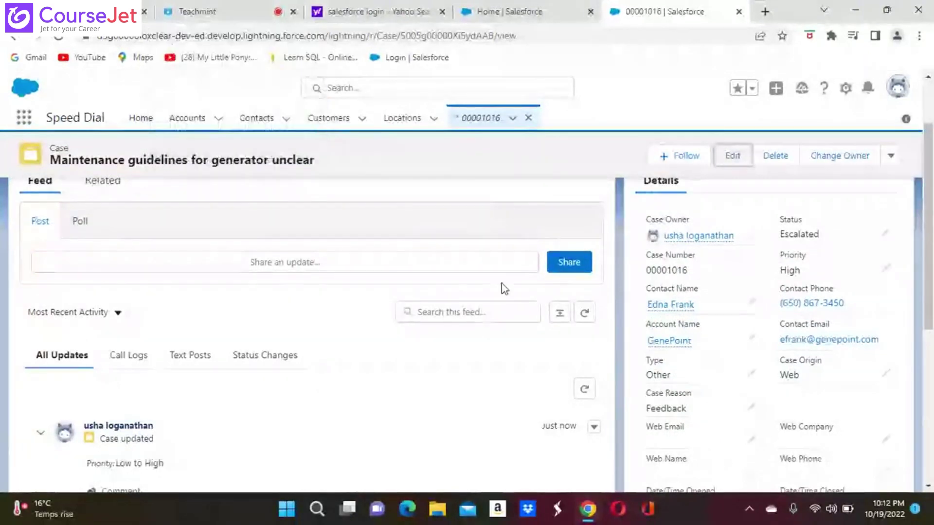
pyautogui.click(208, 13)
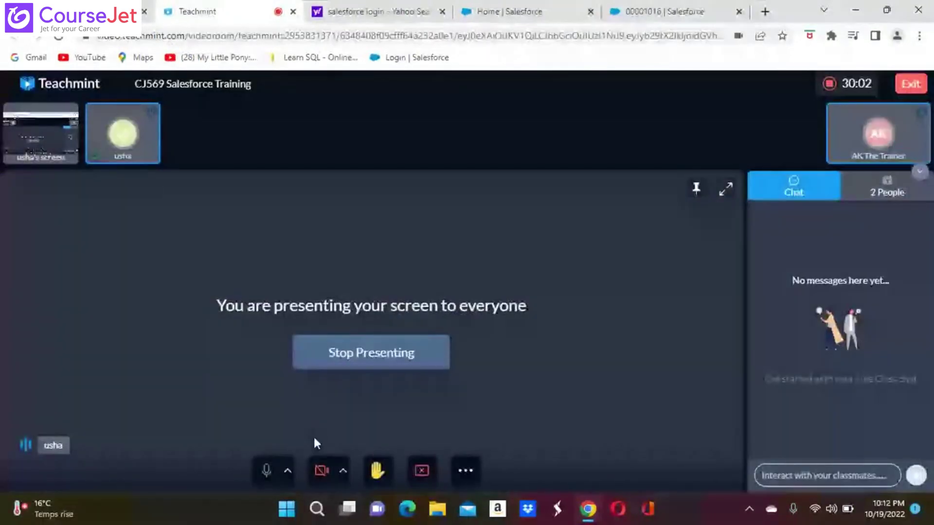
pyautogui.click(267, 470)
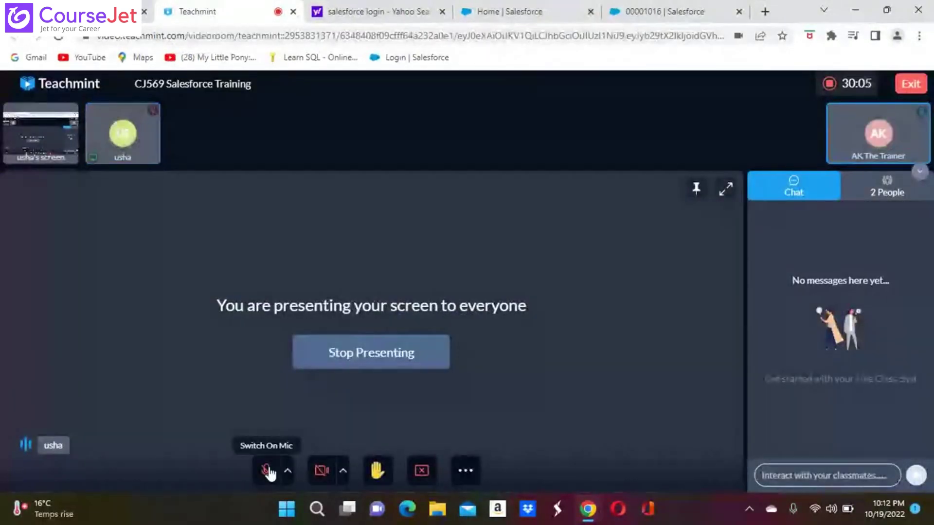
pyautogui.click(267, 471)
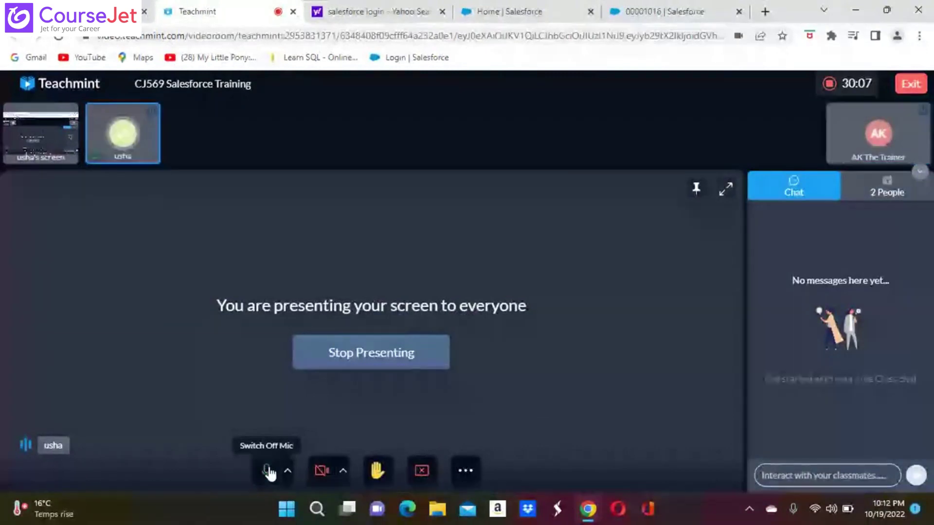
# Step: Return to case 00001016's record page and bring up the Setup gear menu
pyautogui.click(554, 8)
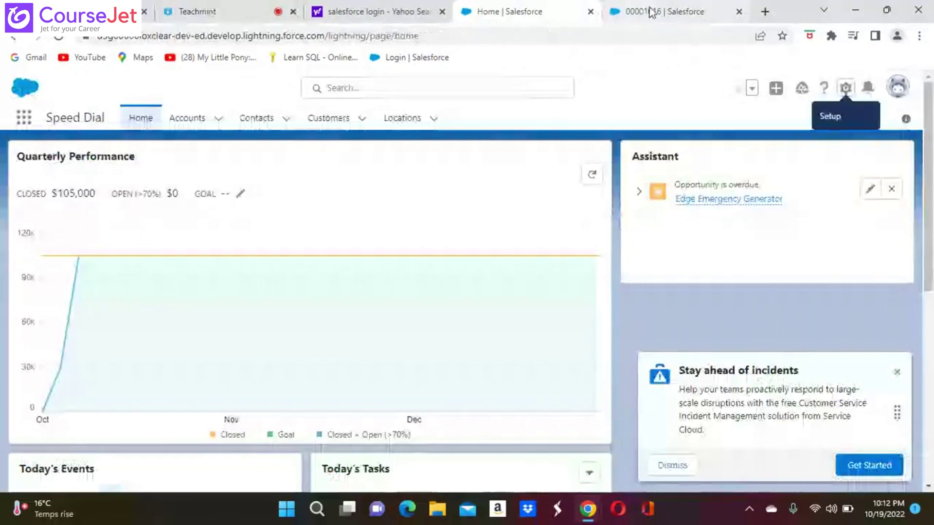
pyautogui.click(650, 10)
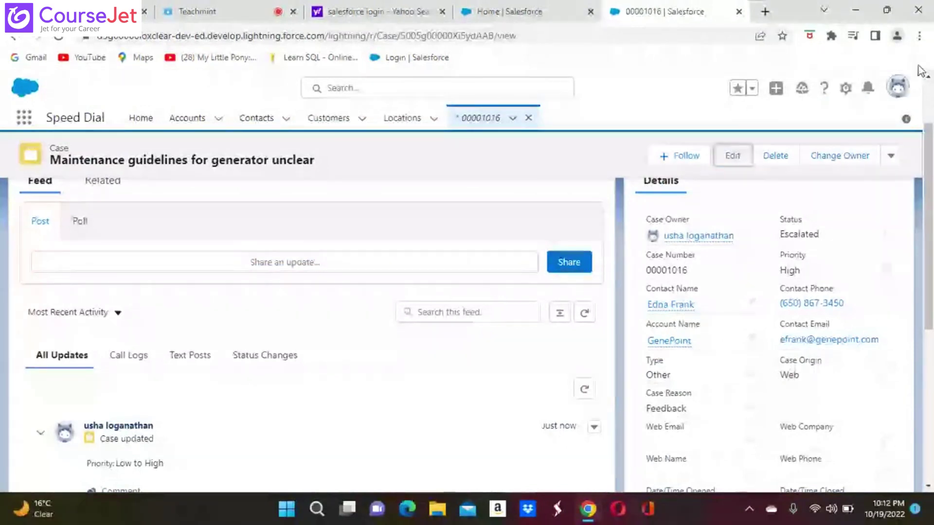
pyautogui.click(846, 88)
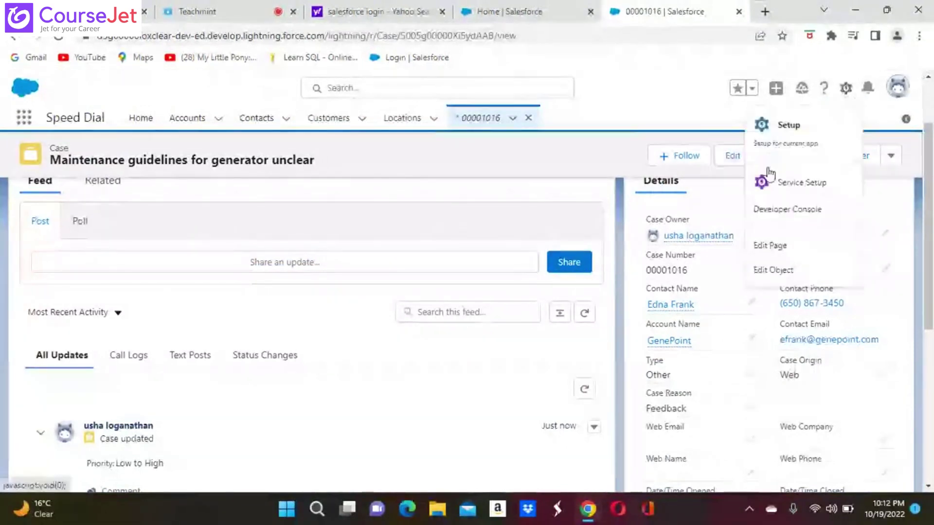
# Step: Filter Object Manager by 'svi' and open the Swiggy Order object's details
pyautogui.click(788, 150)
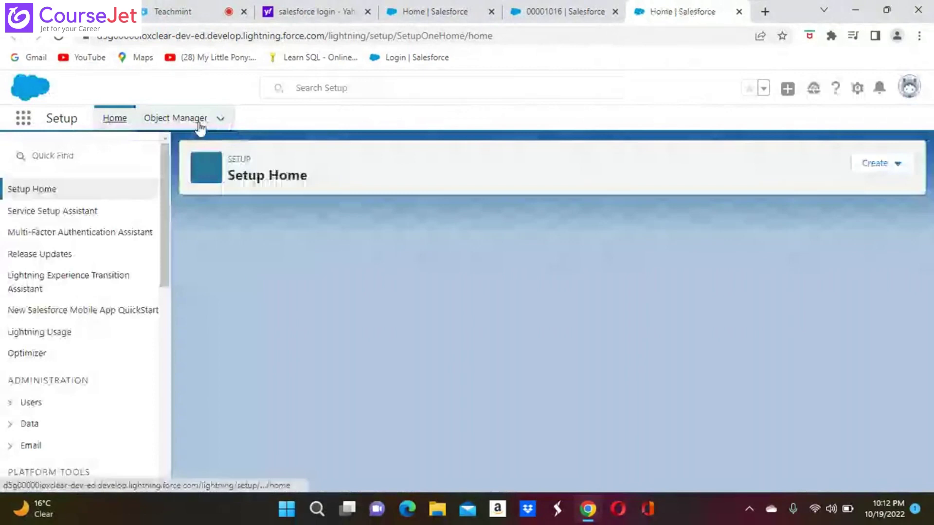
pyautogui.click(190, 119)
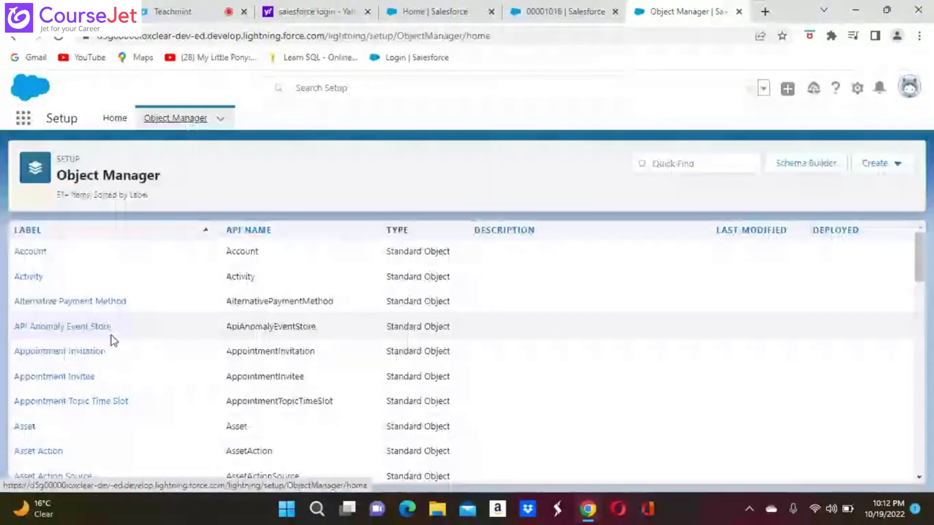
pyautogui.click(660, 164)
pyautogui.write('sv')
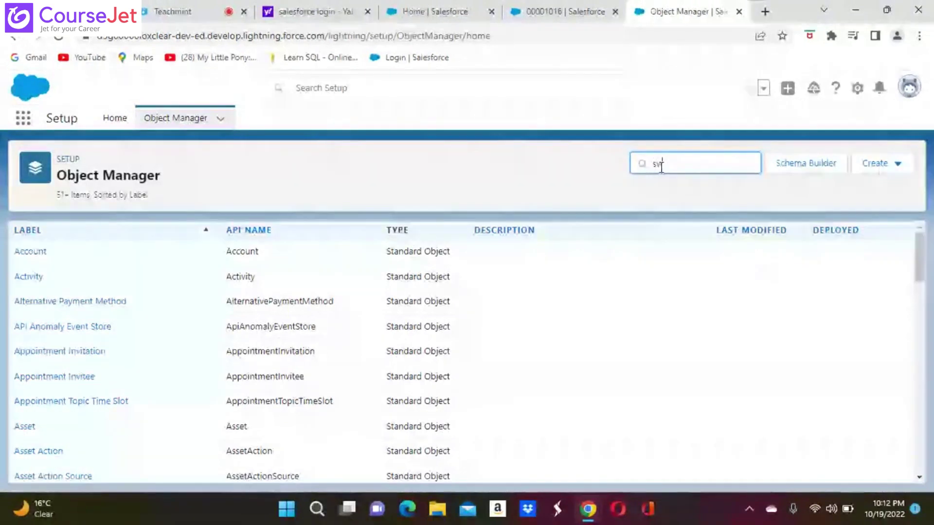
pyautogui.write('i')
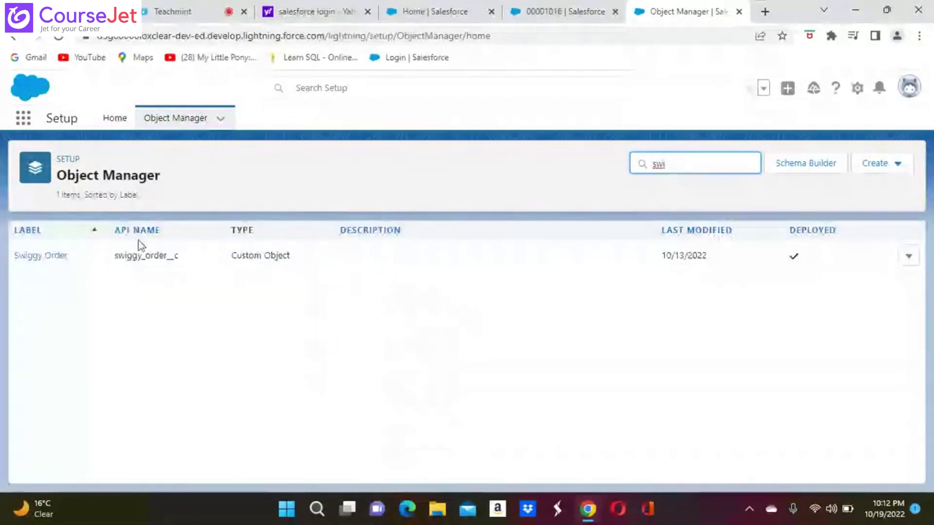
pyautogui.click(42, 257)
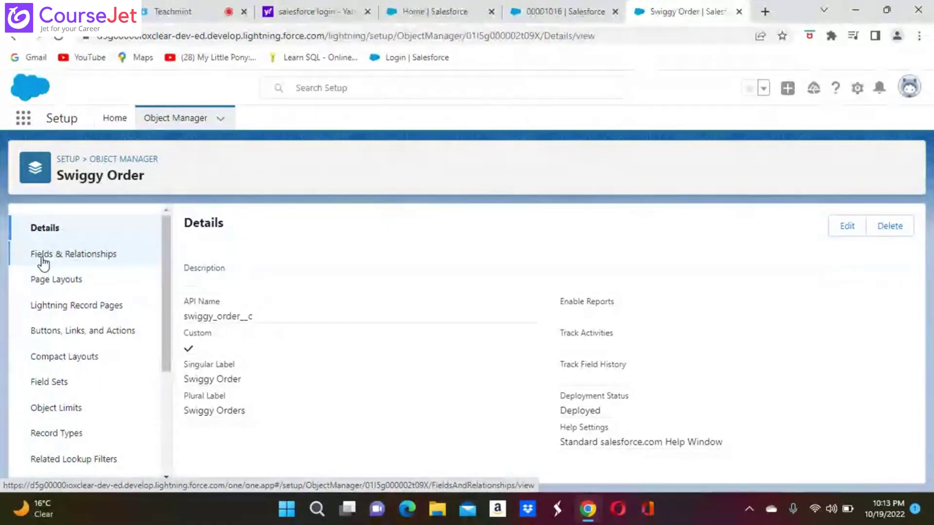
# Step: Create a new Swiggy Order custom field of data type Picklist and continue to its details
pyautogui.click(71, 255)
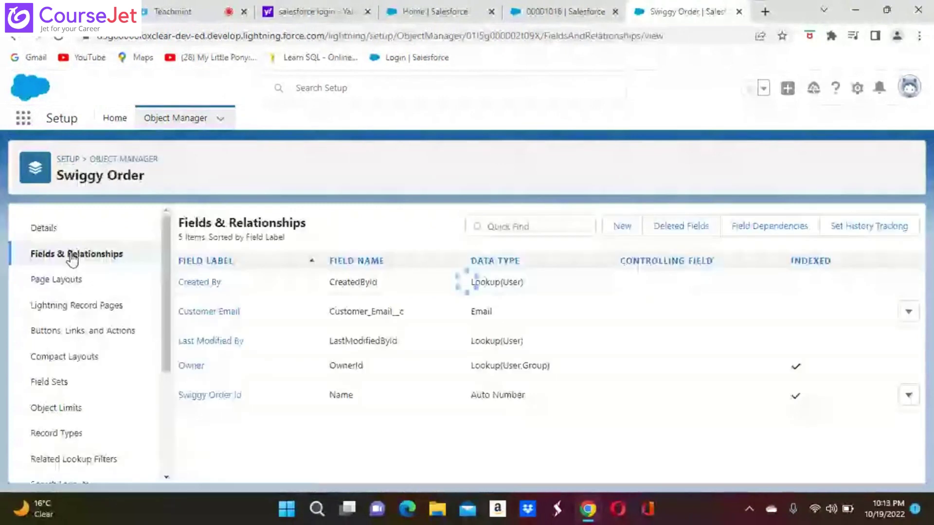
pyautogui.click(622, 226)
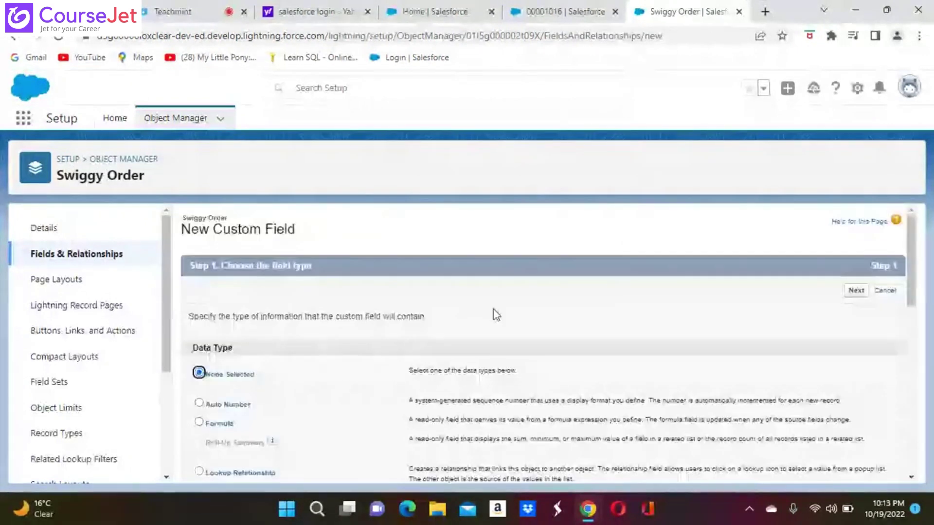
pyautogui.scroll(-2, 494, 310)
pyautogui.scroll(-1, 526, 306)
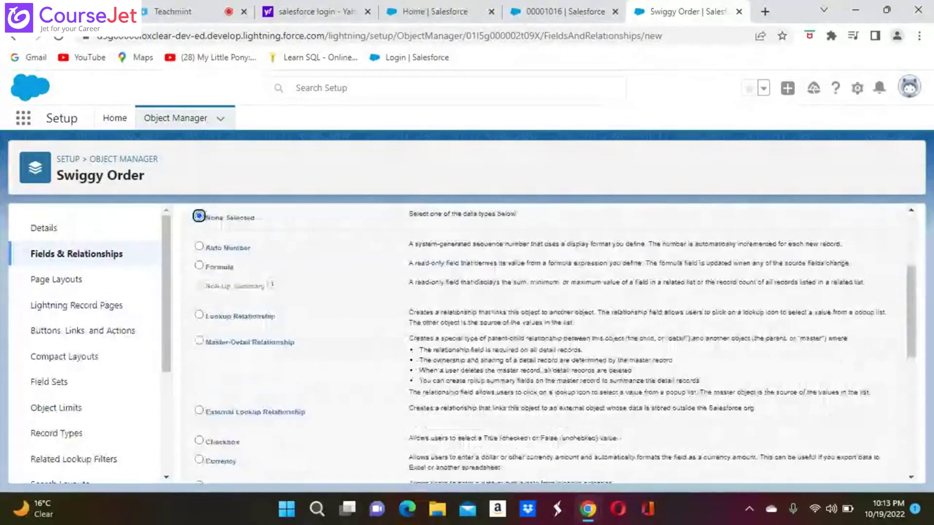
pyautogui.scroll(-2, 550, 340)
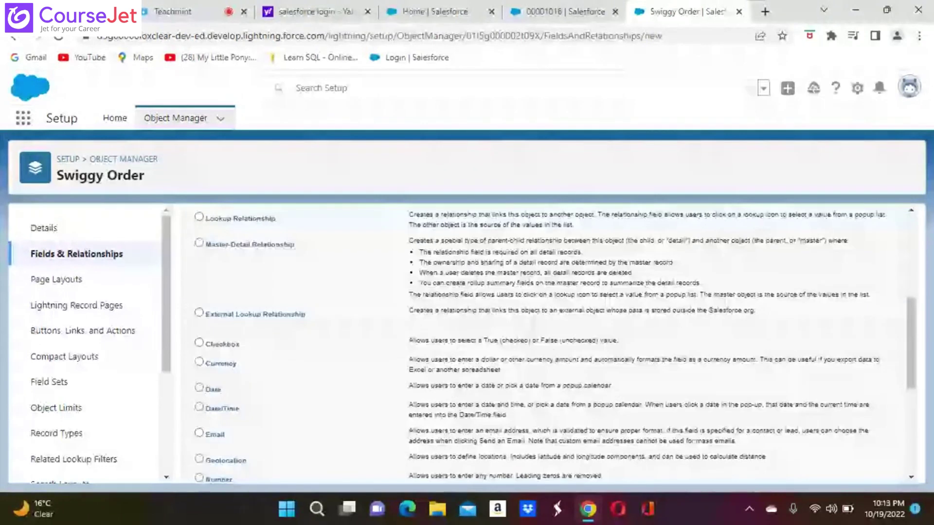
pyautogui.scroll(-3, 549, 340)
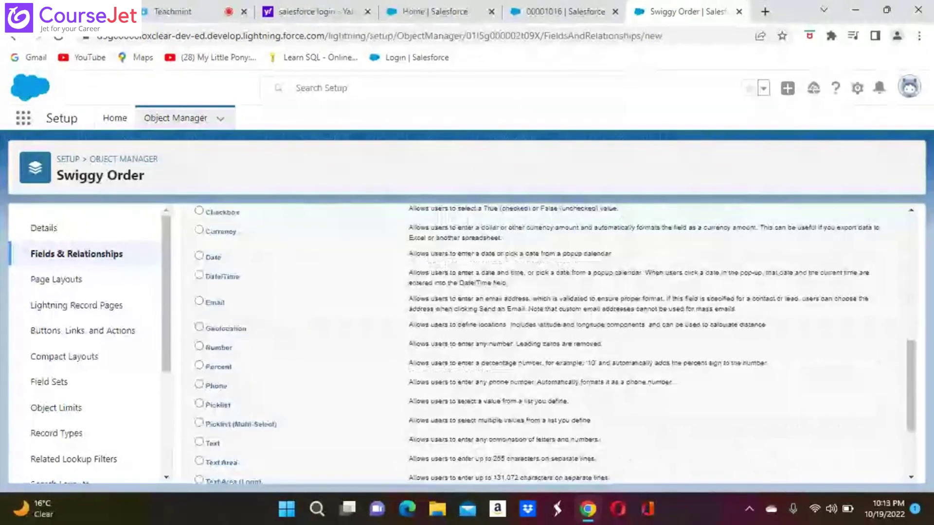
pyautogui.scroll(-2, 549, 340)
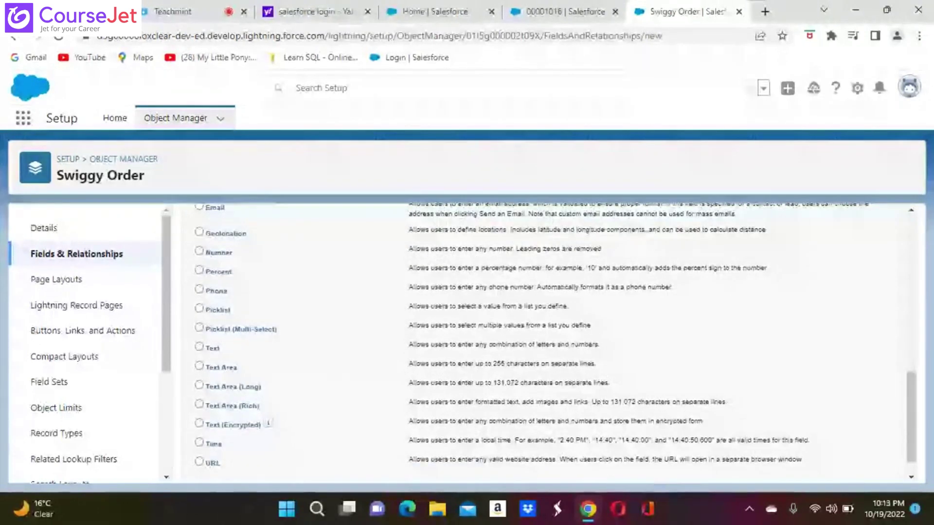
pyautogui.scroll(1, 549, 340)
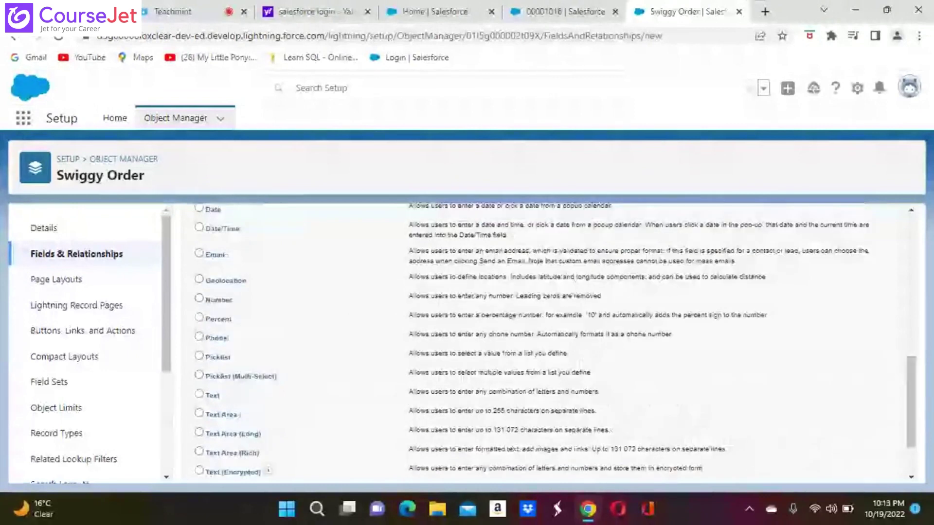
pyautogui.scroll(6, 549, 340)
pyautogui.scroll(1, 550, 341)
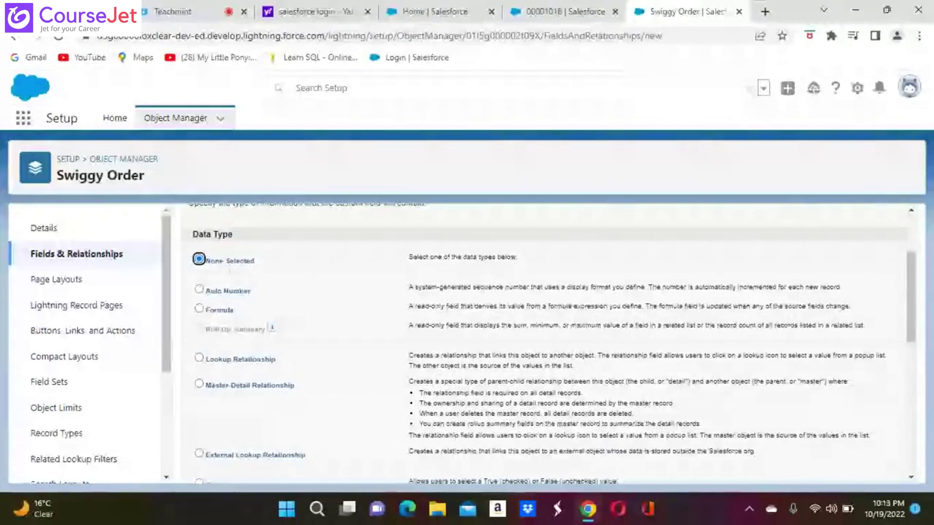
pyautogui.scroll(-1, 550, 340)
pyautogui.scroll(-1, 550, 341)
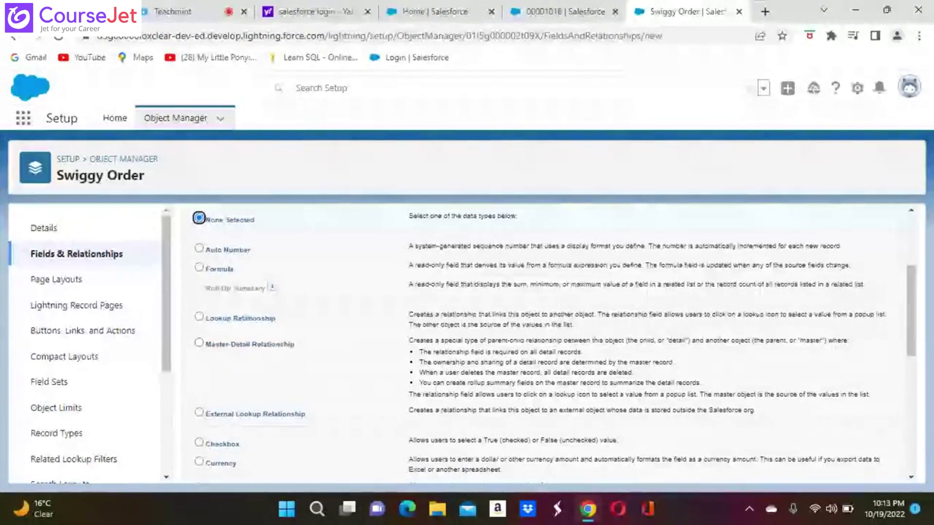
pyautogui.scroll(-1, 549, 340)
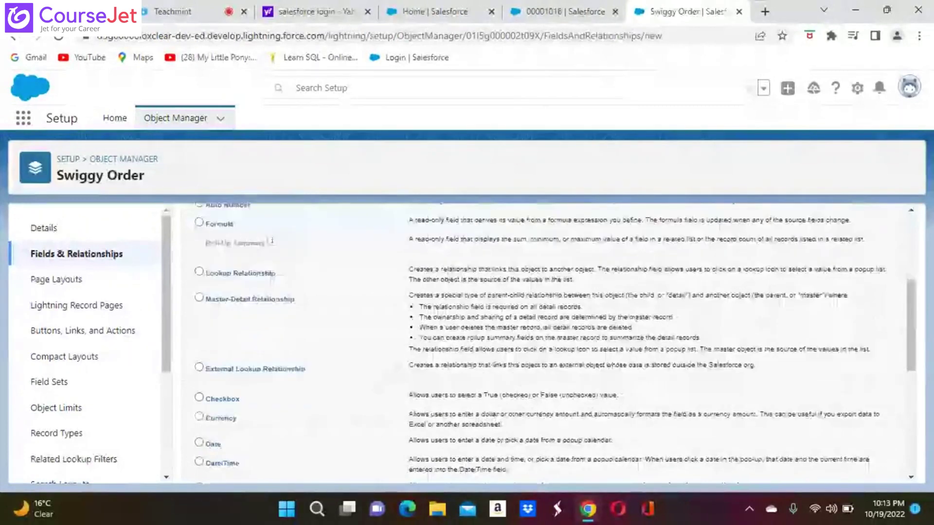
pyautogui.scroll(-4, 549, 341)
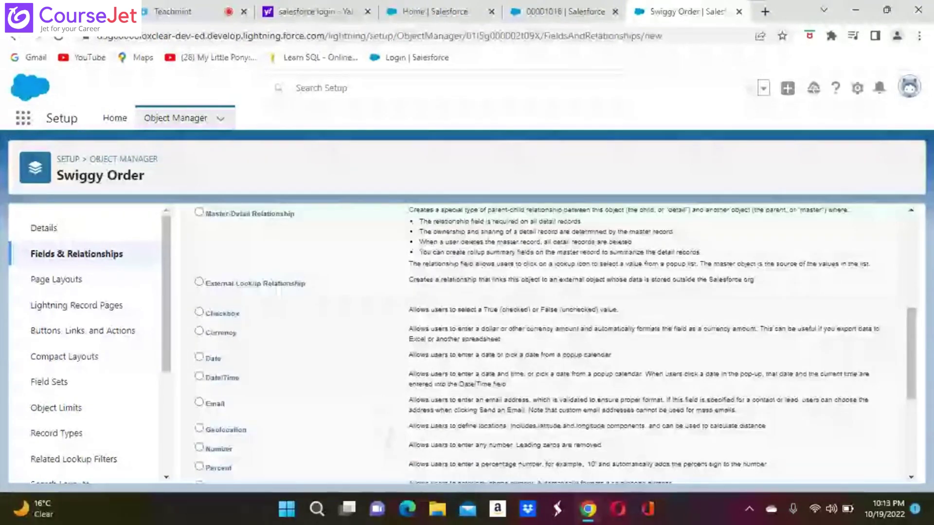
pyautogui.scroll(-1, 550, 340)
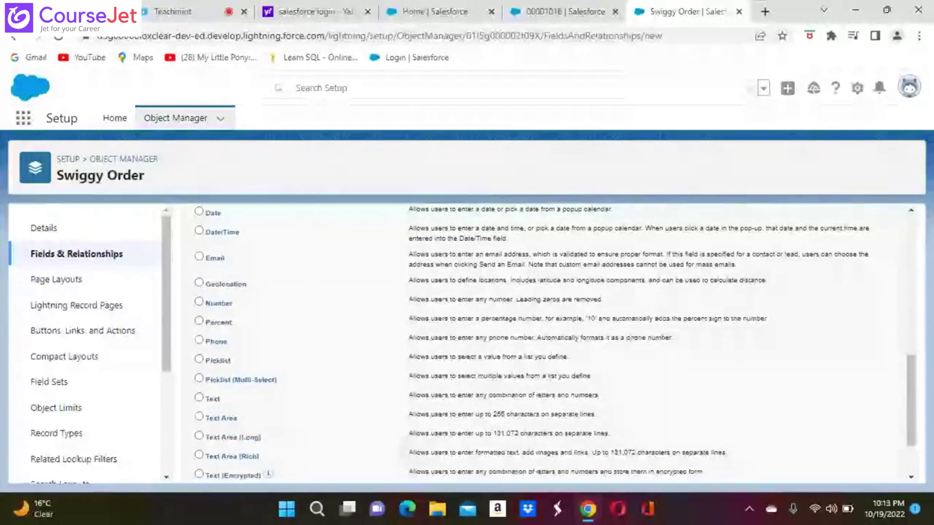
pyautogui.scroll(-1, 549, 340)
pyautogui.scroll(-1, 549, 340)
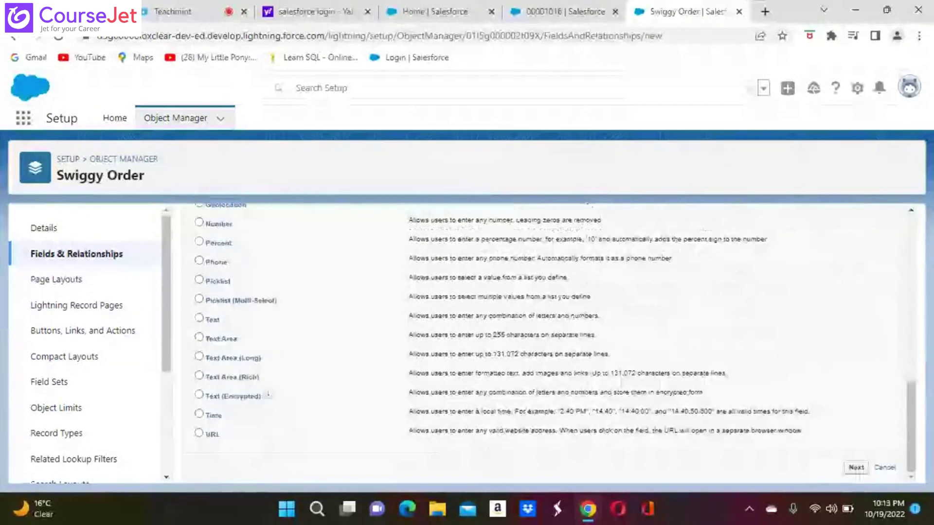
pyautogui.scroll(8, 549, 340)
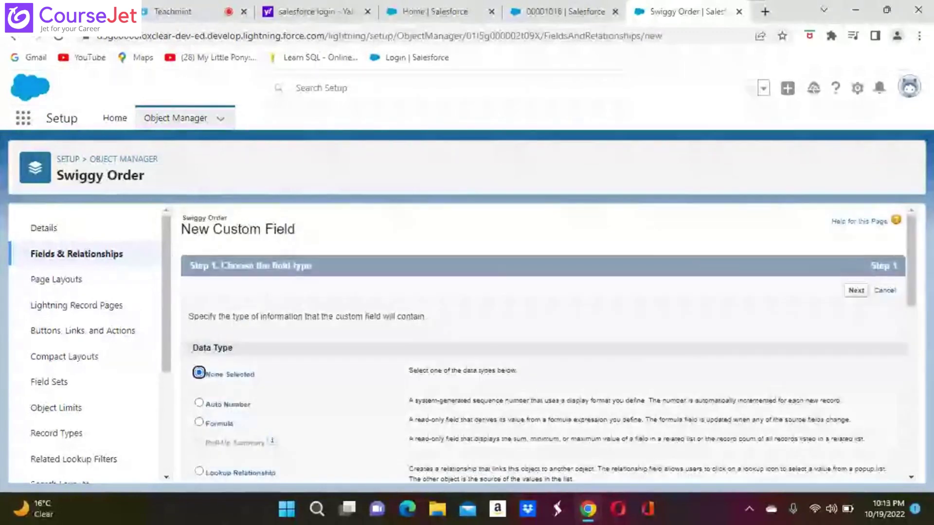
pyautogui.scroll(-1, 549, 340)
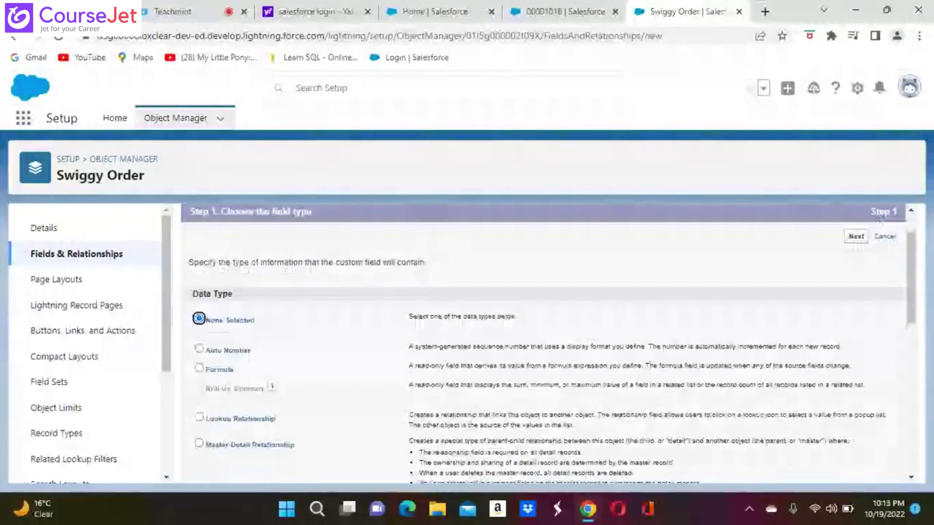
pyautogui.scroll(-3, 549, 340)
pyautogui.scroll(-2, 549, 341)
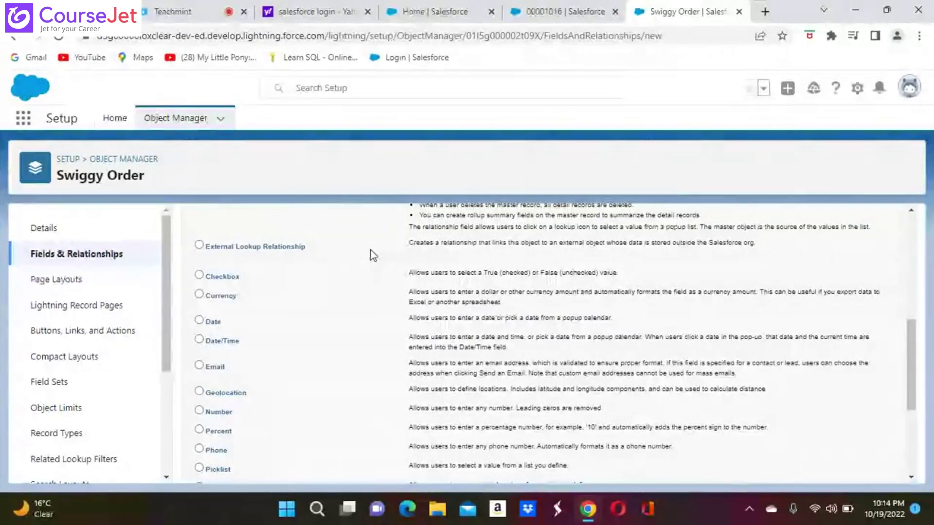
pyautogui.scroll(6, 369, 250)
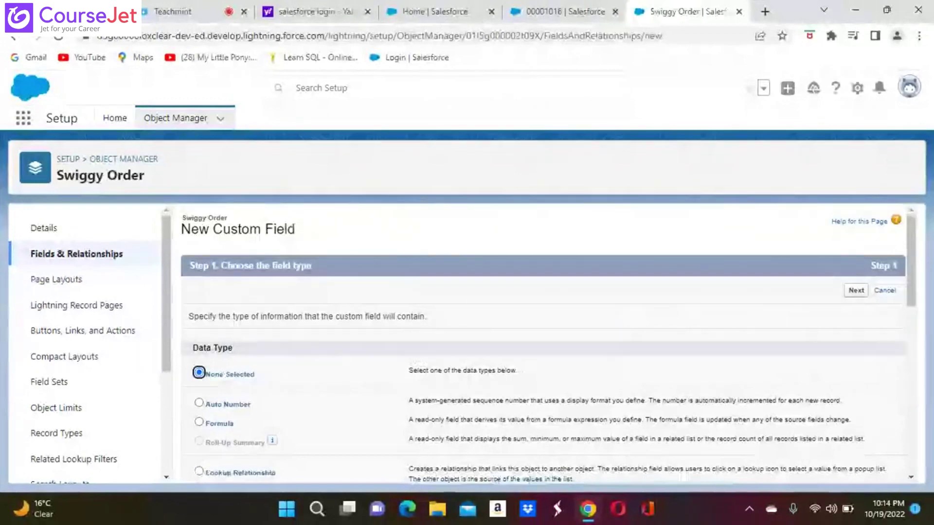
pyautogui.scroll(-2, 543, 341)
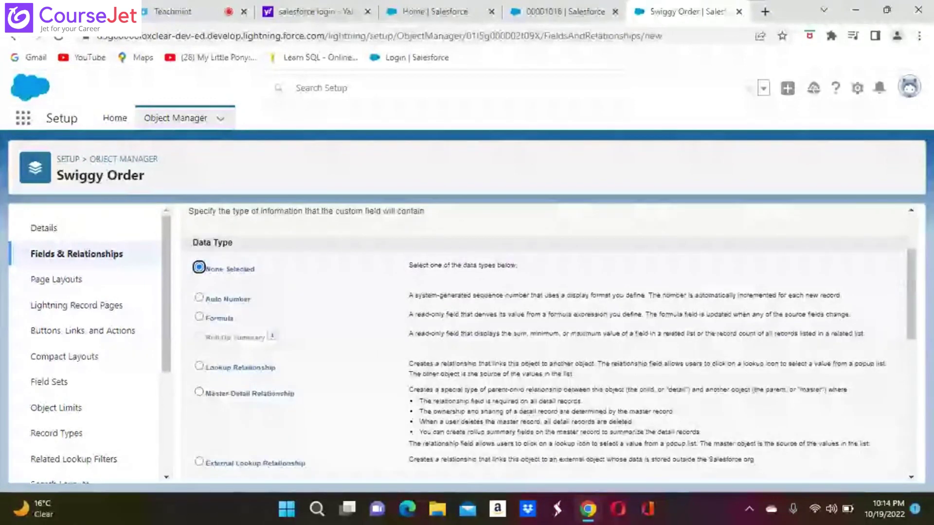
pyautogui.scroll(-1, 543, 341)
pyautogui.scroll(-1, 543, 340)
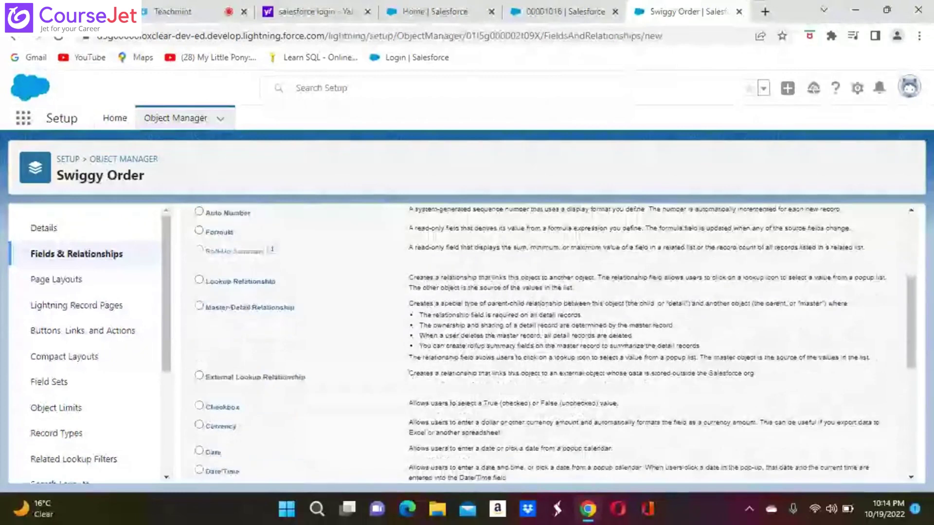
pyautogui.scroll(-2, 543, 340)
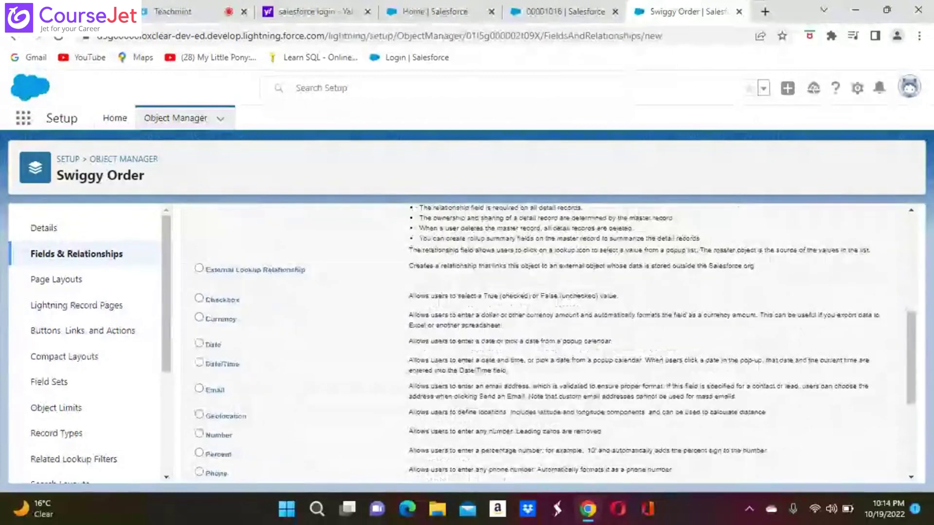
pyautogui.scroll(-1, 543, 340)
pyautogui.scroll(-4, 544, 340)
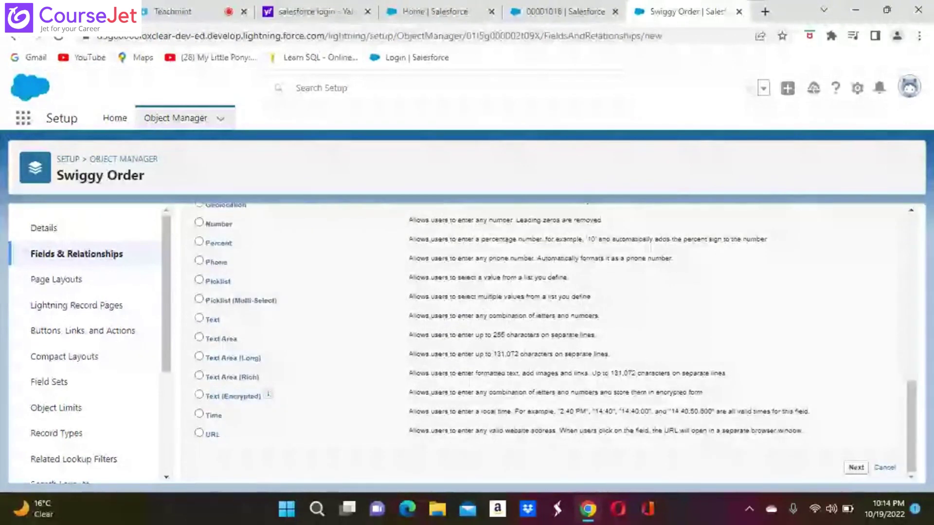
pyautogui.click(199, 282)
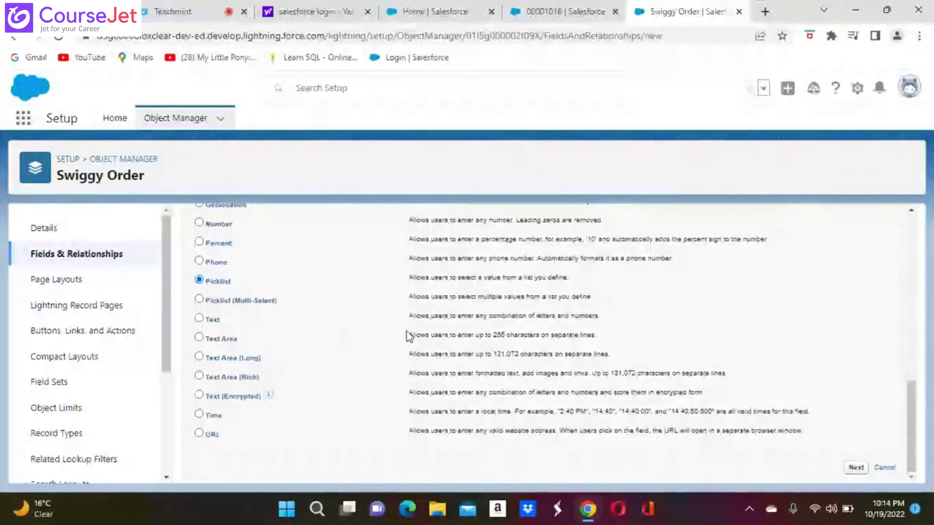
pyautogui.click(857, 468)
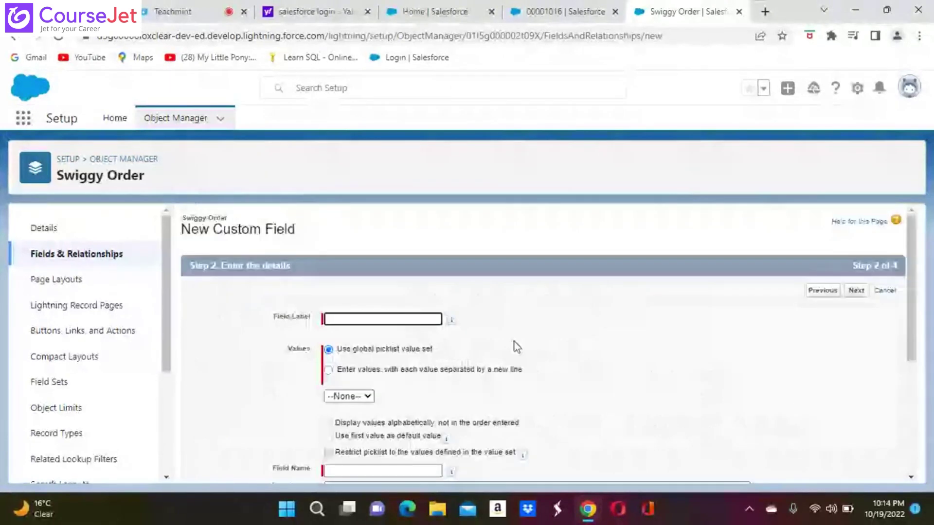
# Step: Label the new field 'Priority', auto-fill its name, and choose to define its own values
pyautogui.click(332, 319)
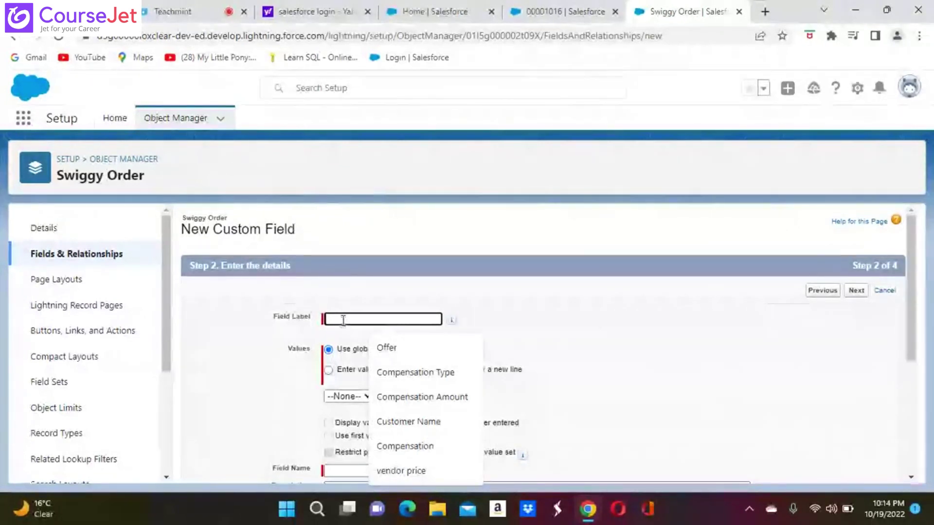
pyautogui.write('P')
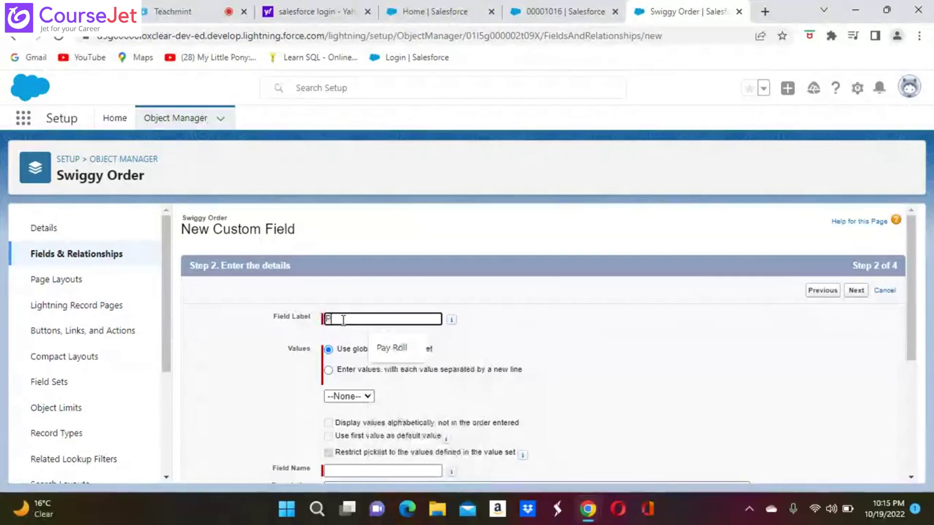
pyautogui.write('riority')
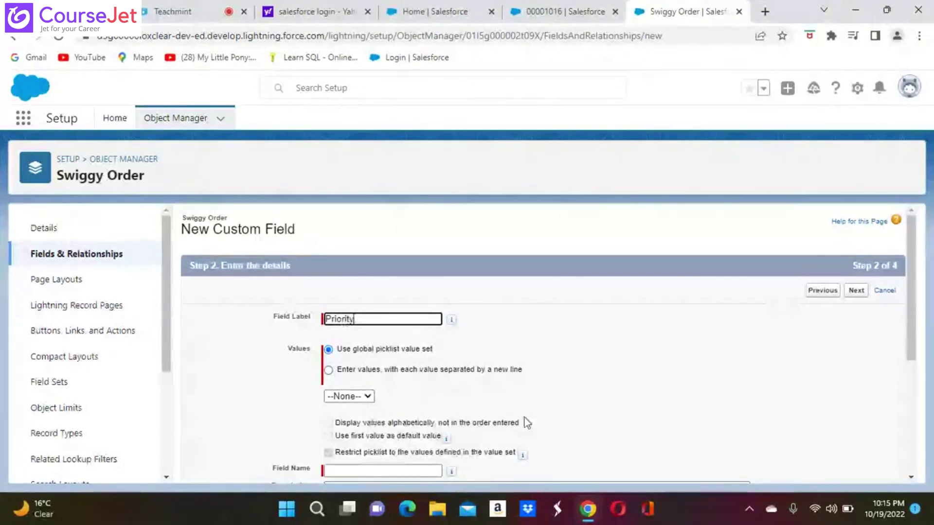
pyautogui.scroll(-1, 526, 422)
pyautogui.scroll(-1, 543, 341)
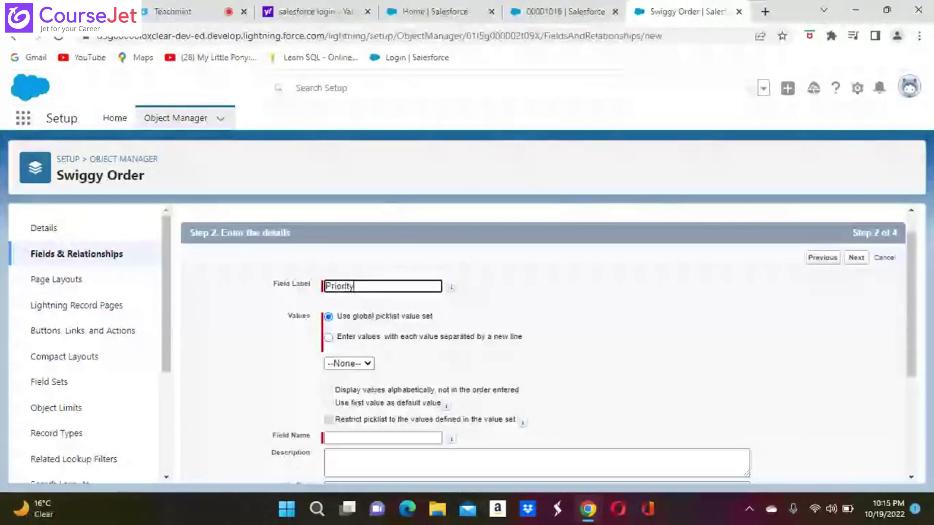
pyautogui.scroll(-1, 388, 386)
pyautogui.scroll(-2, 389, 385)
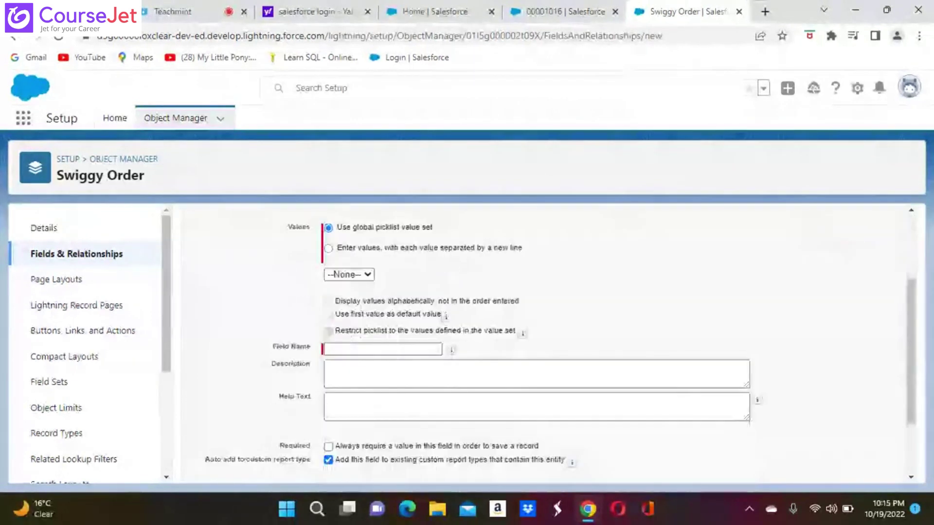
pyautogui.click(350, 349)
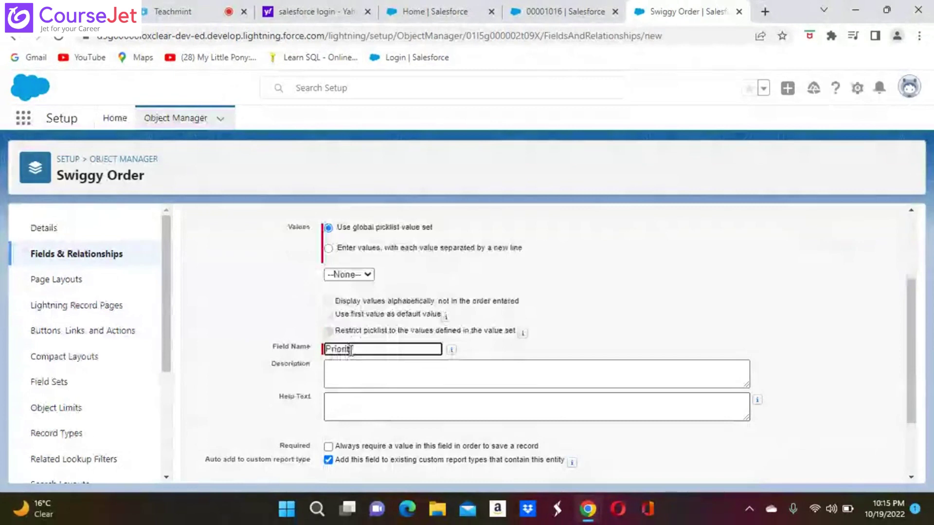
pyautogui.click(329, 249)
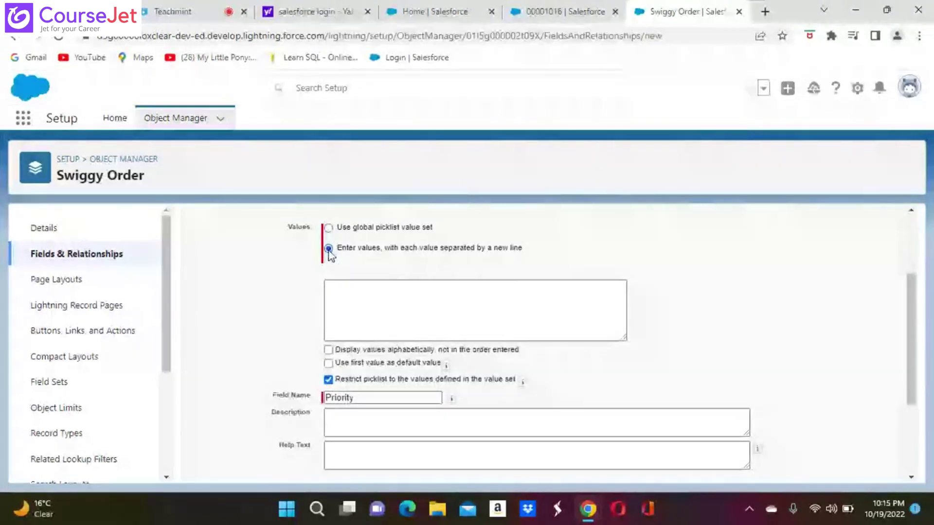
# Step: Enter the picklist values High, Medium and Low
pyautogui.scroll(-2, 330, 256)
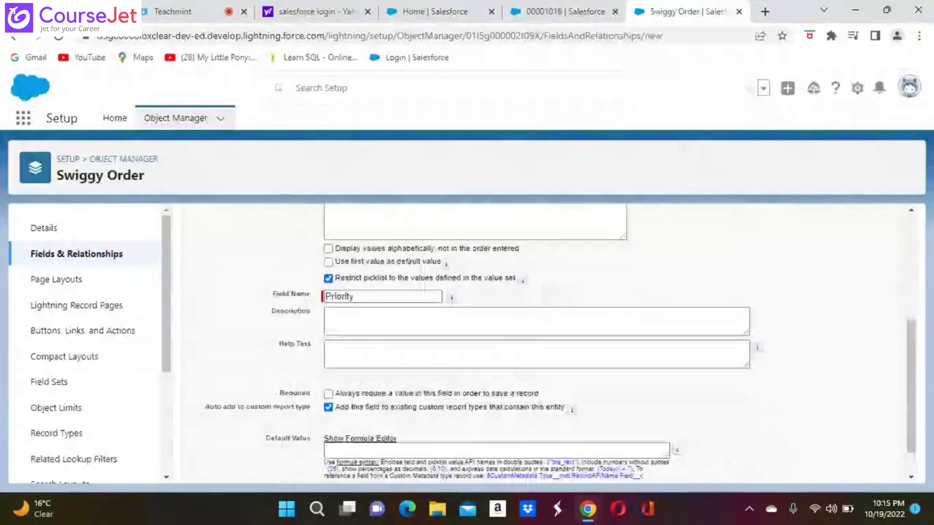
pyautogui.scroll(-1, 430, 362)
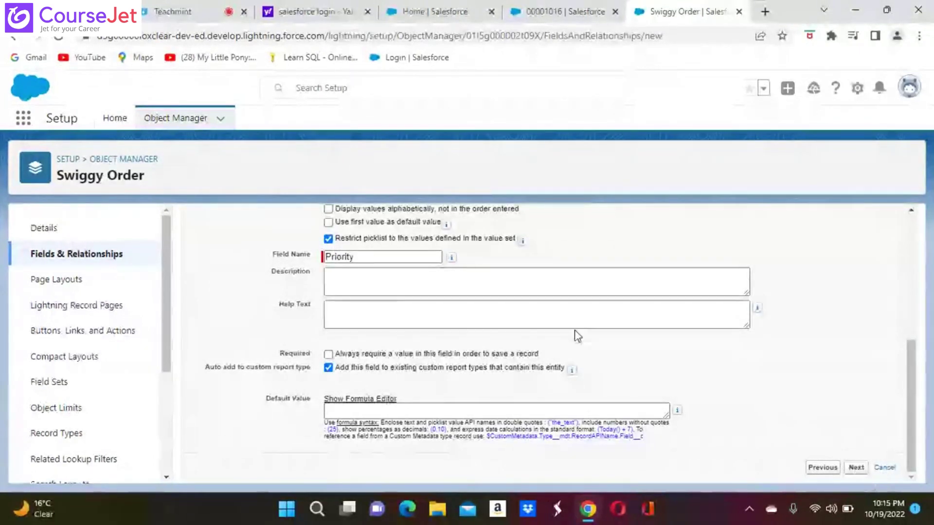
pyautogui.scroll(4, 389, 306)
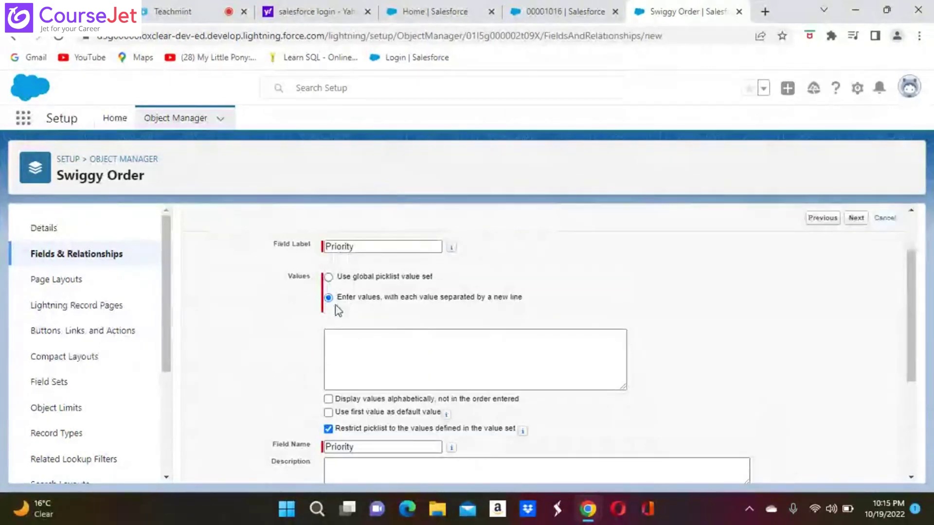
pyautogui.click(332, 353)
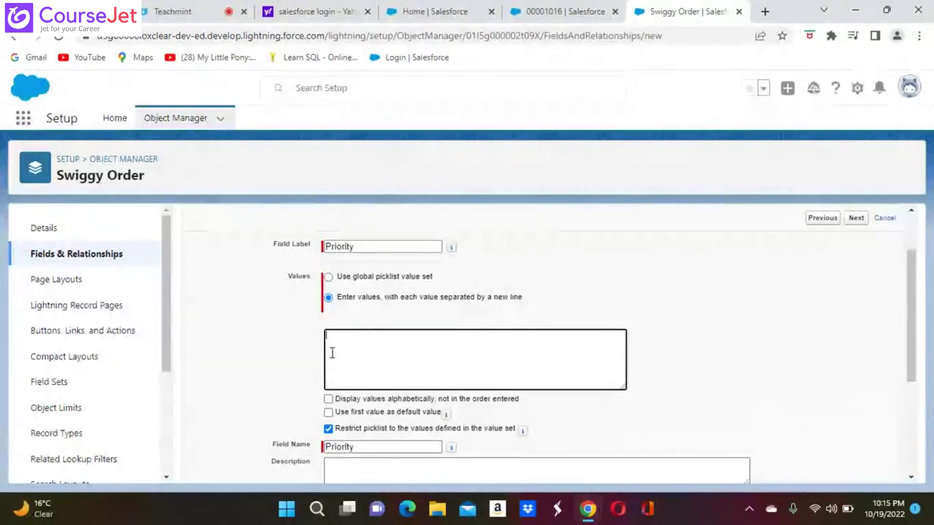
pyautogui.write('High')
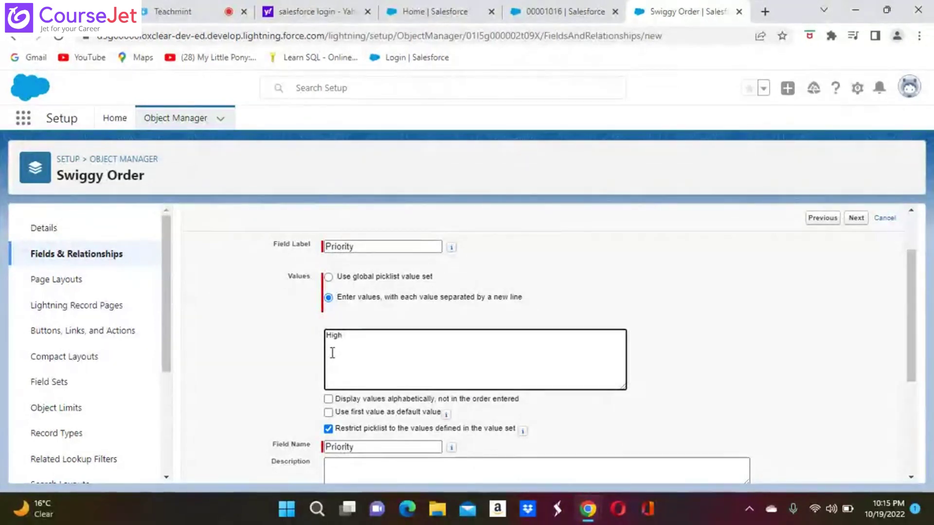
pyautogui.press('Return')
pyautogui.write('Me')
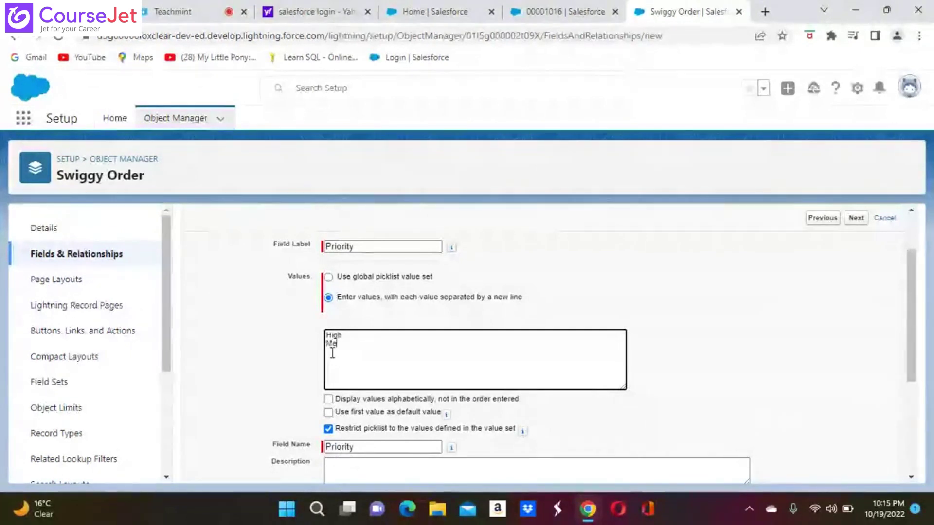
pyautogui.write('dium ')
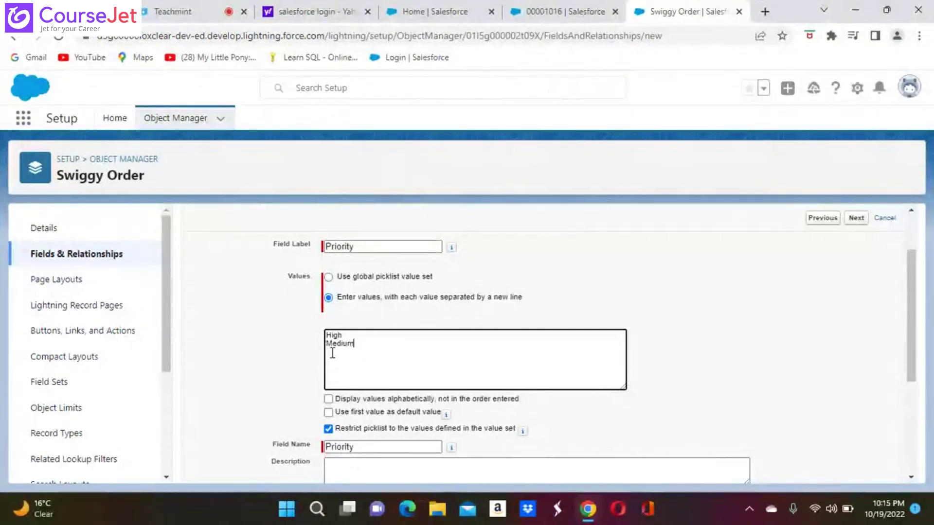
pyautogui.write('L')
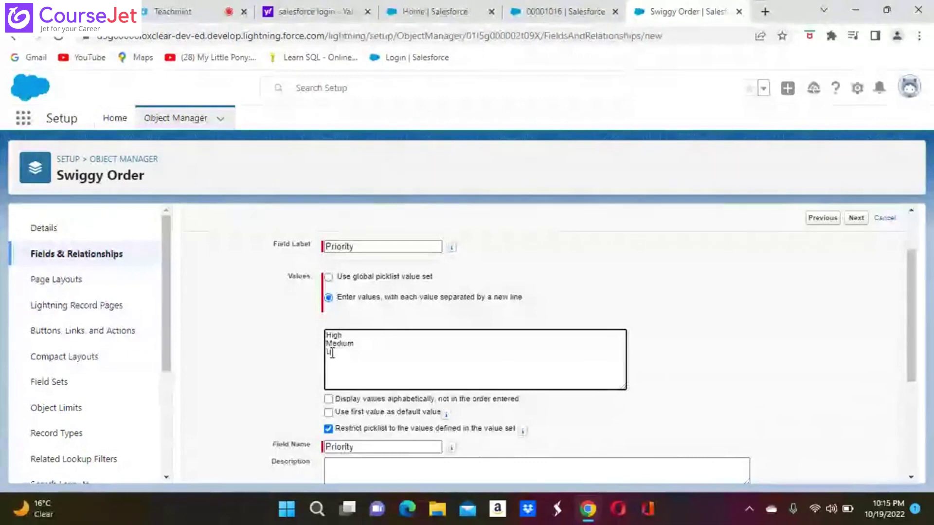
pyautogui.write('ow')
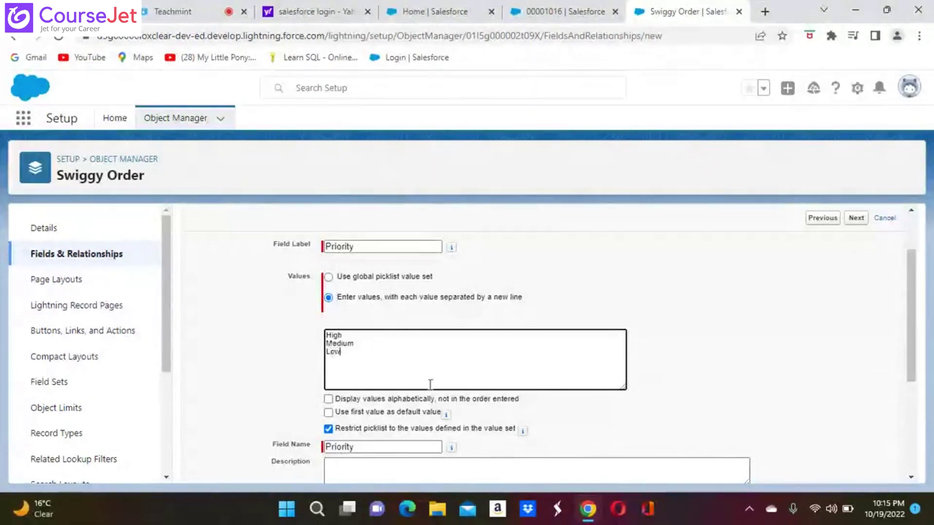
pyautogui.scroll(-4, 608, 427)
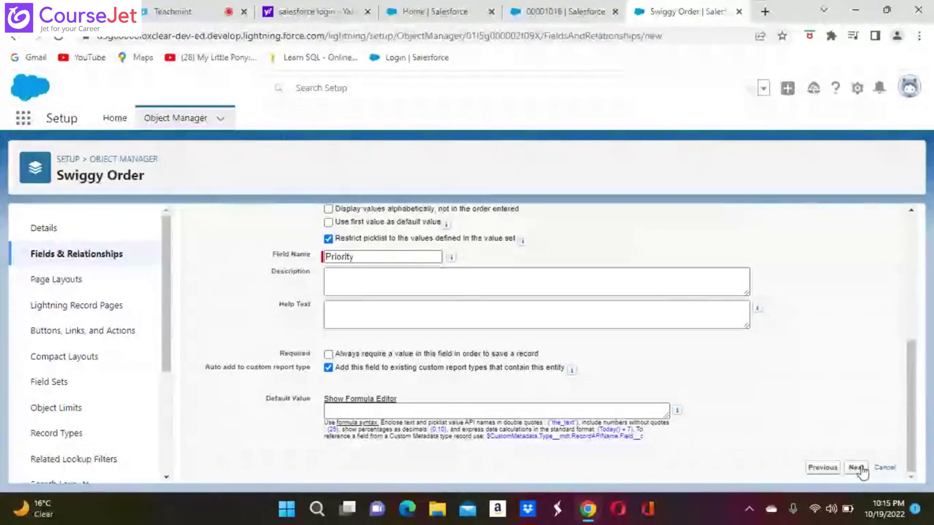
# Step: Keep the default field-level security and Swiggy Order Layout, then save the Priority field
pyautogui.click(857, 468)
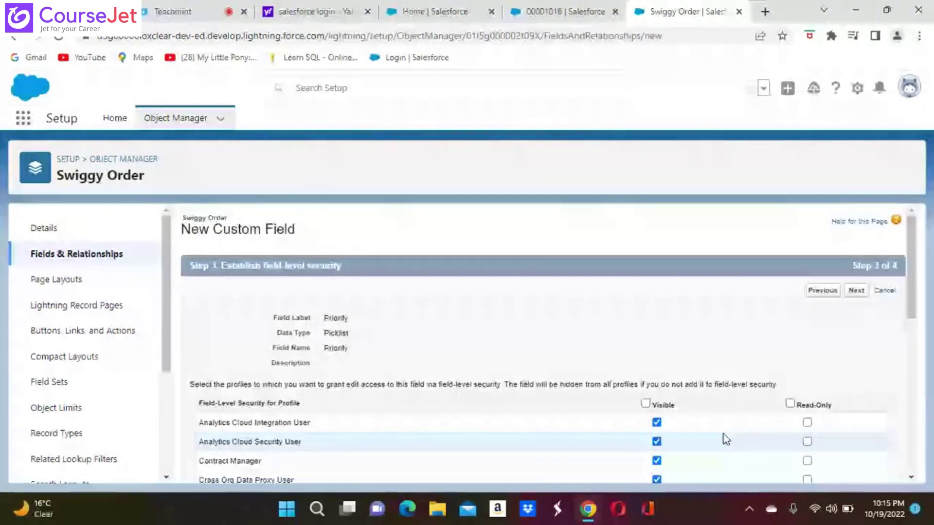
pyautogui.scroll(-4, 722, 434)
pyautogui.scroll(-5, 676, 409)
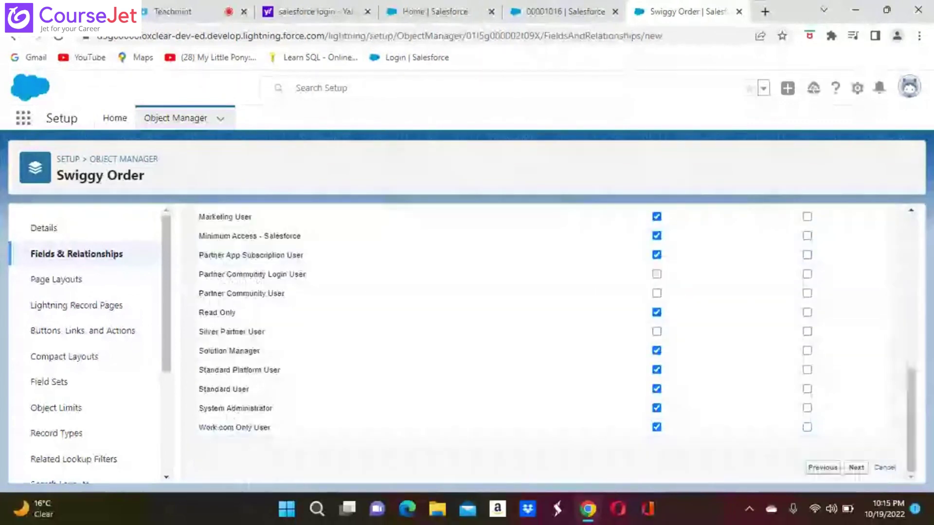
pyautogui.click(857, 468)
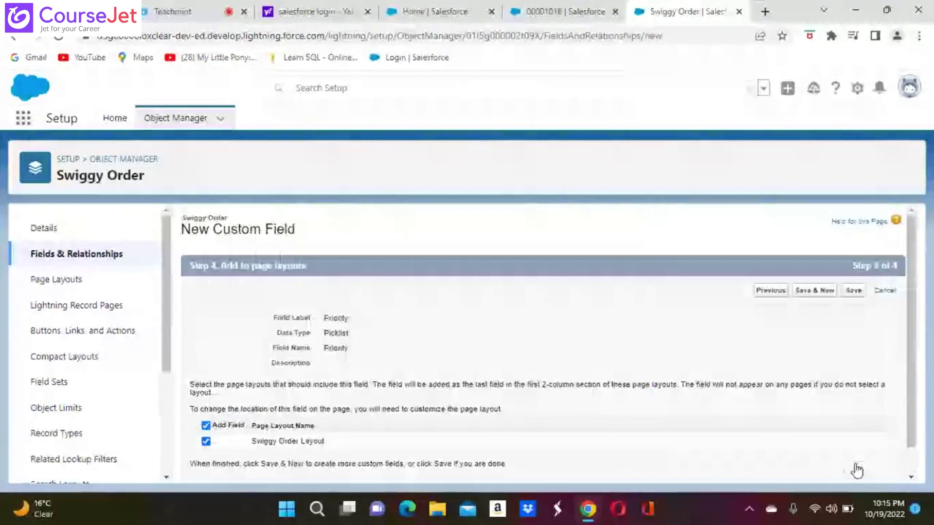
pyautogui.scroll(-1, 857, 471)
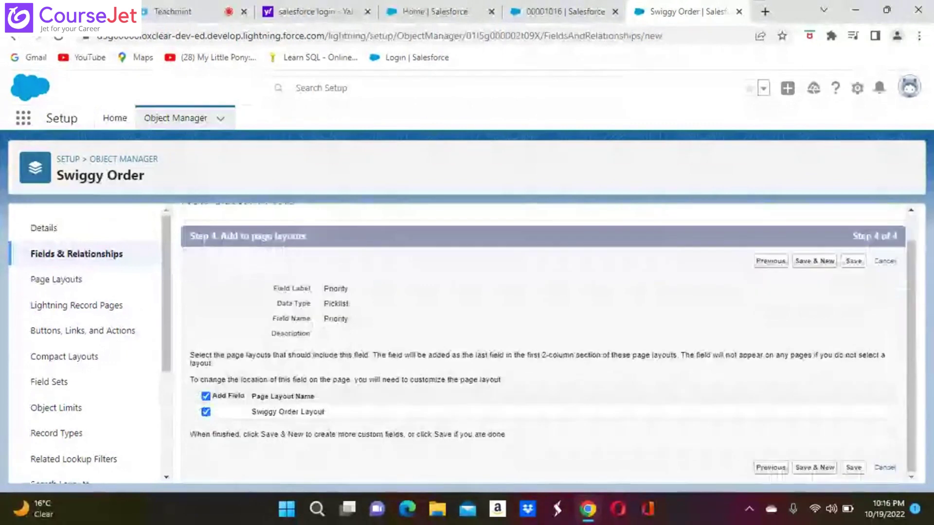
pyautogui.click(853, 468)
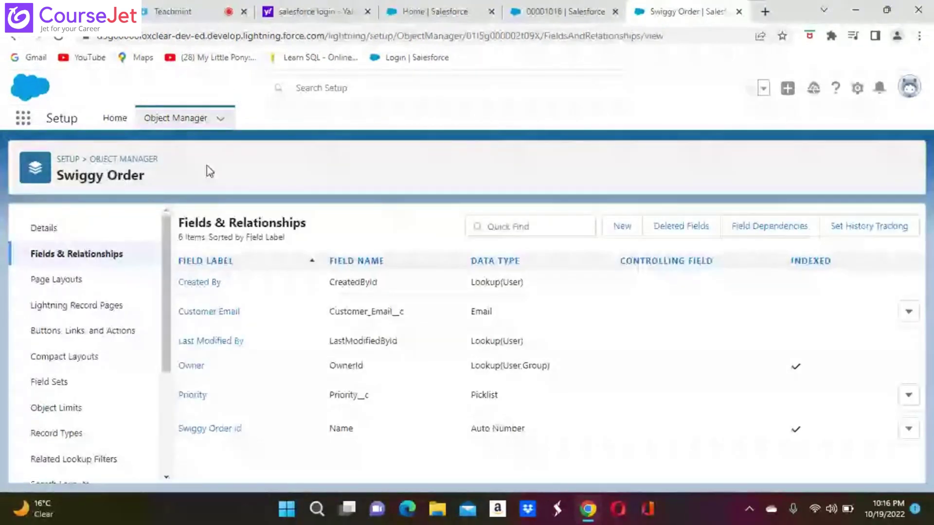
# Step: Open Setup in a new tab, then reach the Swiggy Orders list via an App Launcher search for 'sw'
pyautogui.click(858, 89)
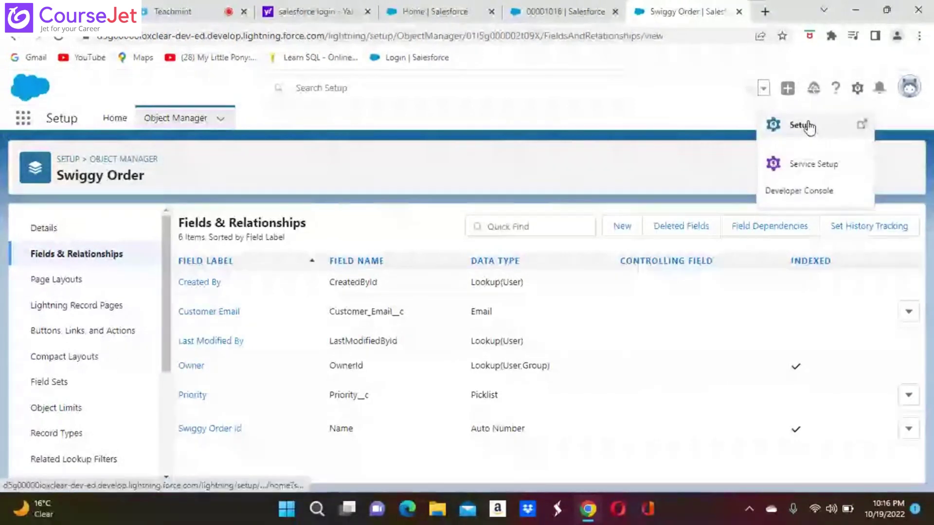
pyautogui.click(804, 125)
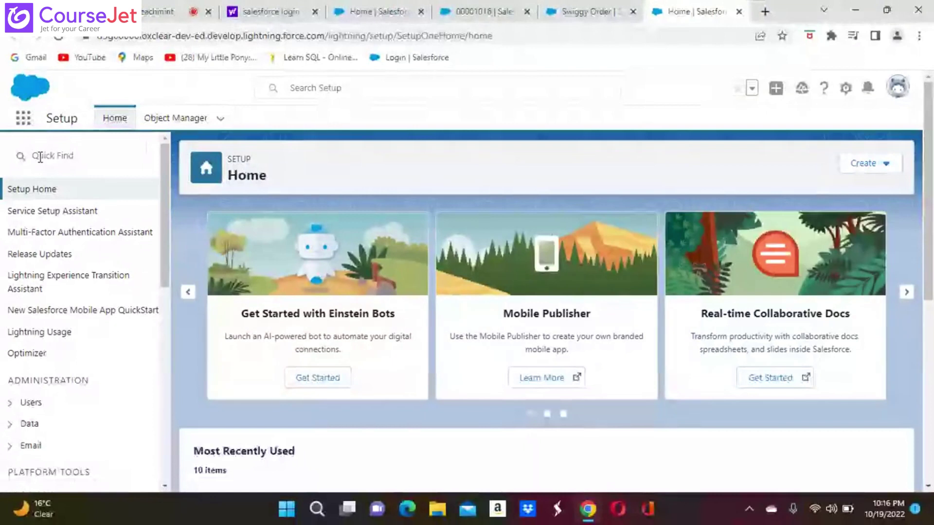
pyautogui.click(40, 157)
pyautogui.write('sw')
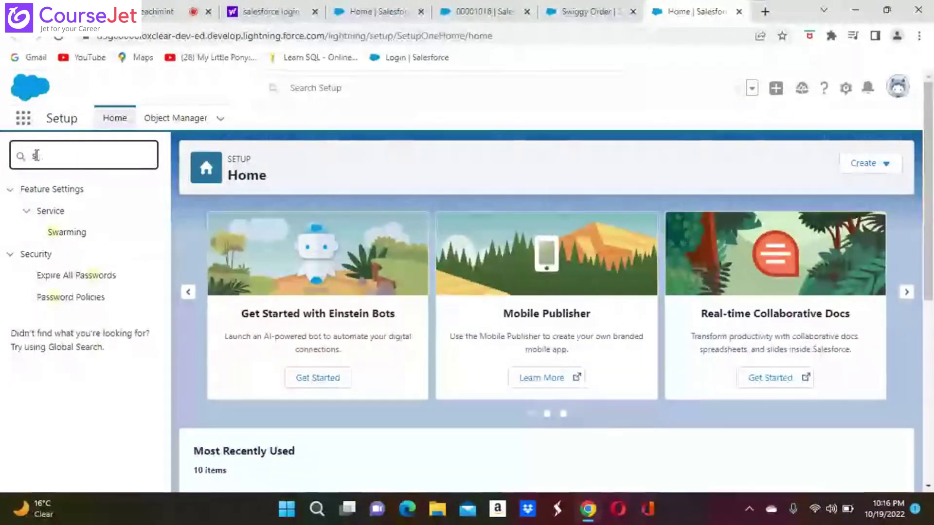
pyautogui.press('BackSpace')
pyautogui.press('BackSpace')
pyautogui.click(23, 117)
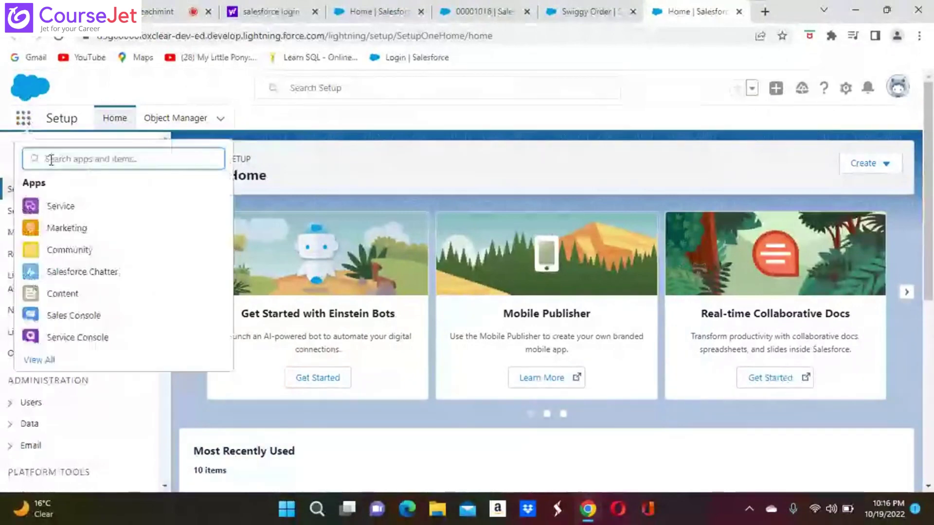
pyautogui.write('sw')
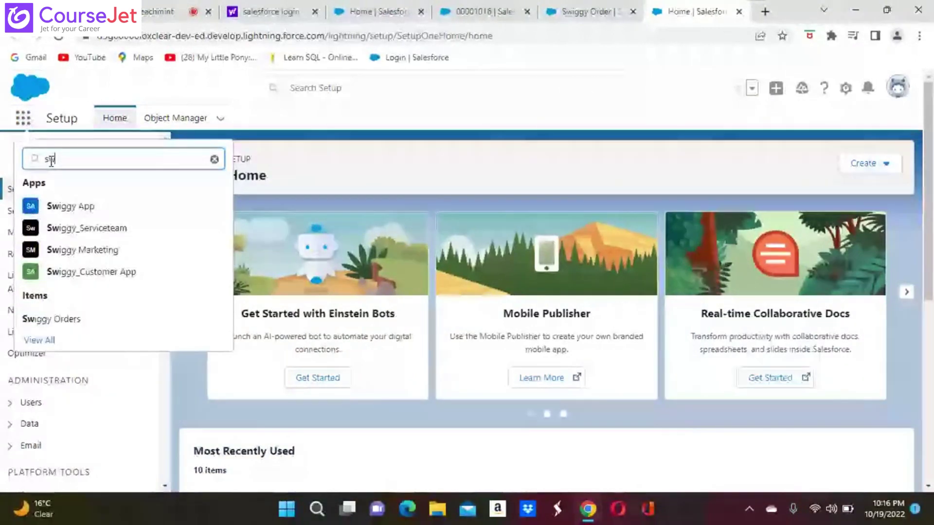
pyautogui.click(67, 319)
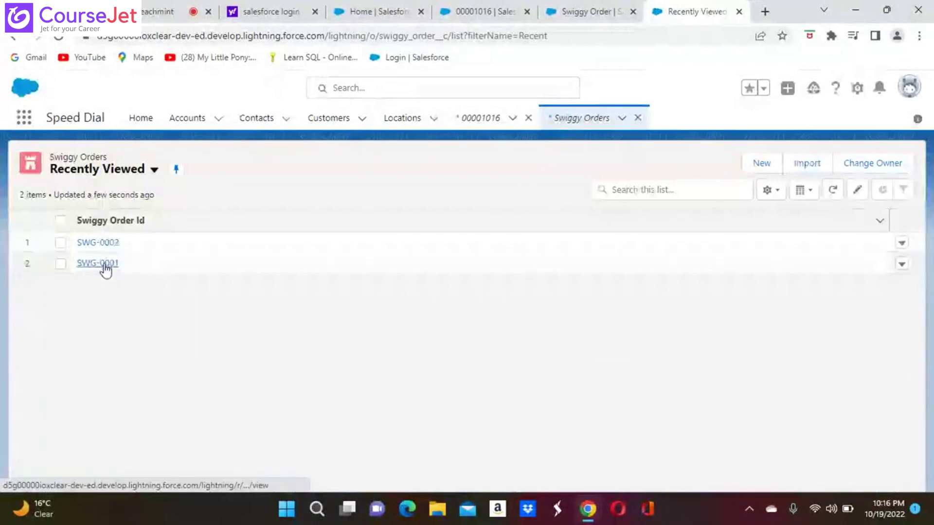
# Step: Open order SWG-0001 and set its Priority to High
pyautogui.click(105, 267)
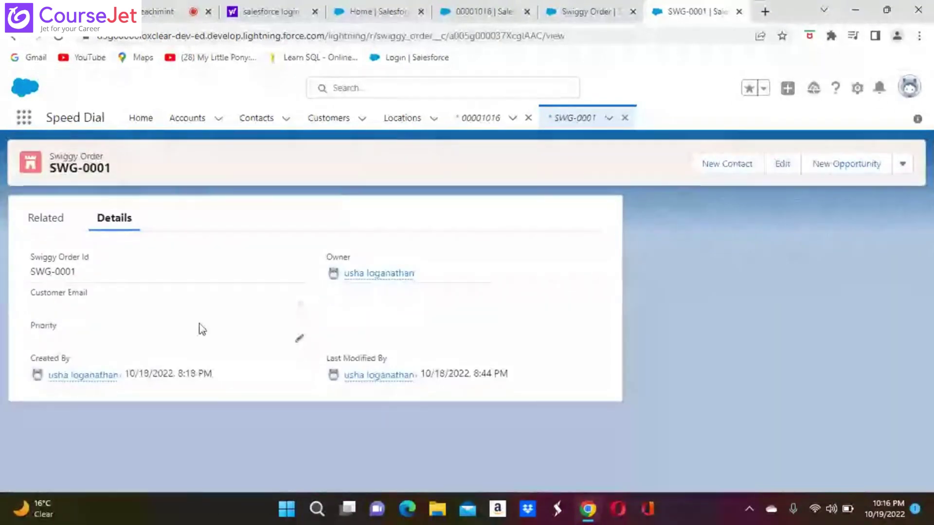
pyautogui.click(298, 340)
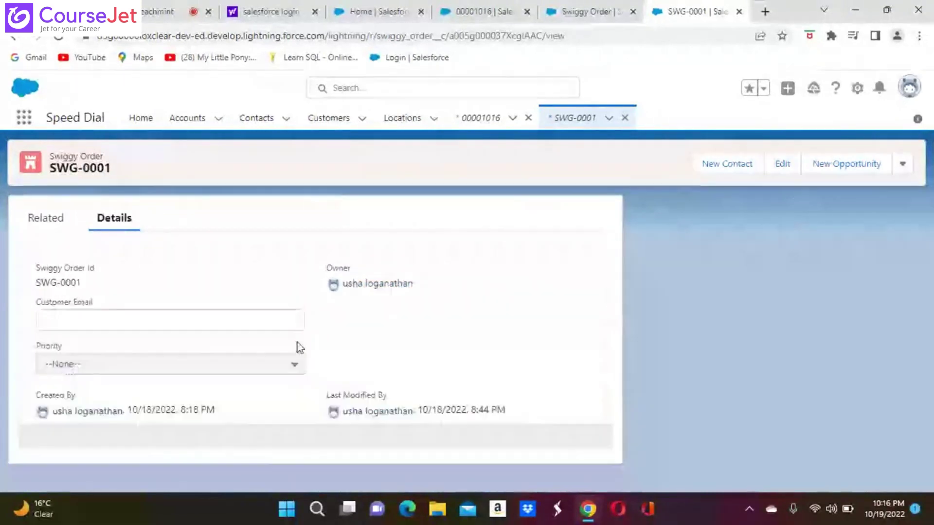
pyautogui.click(291, 364)
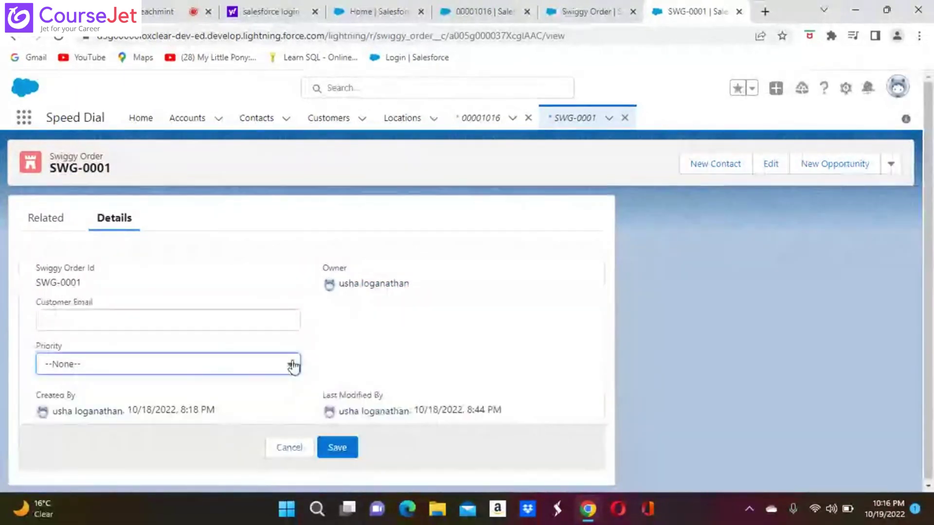
pyautogui.click(73, 415)
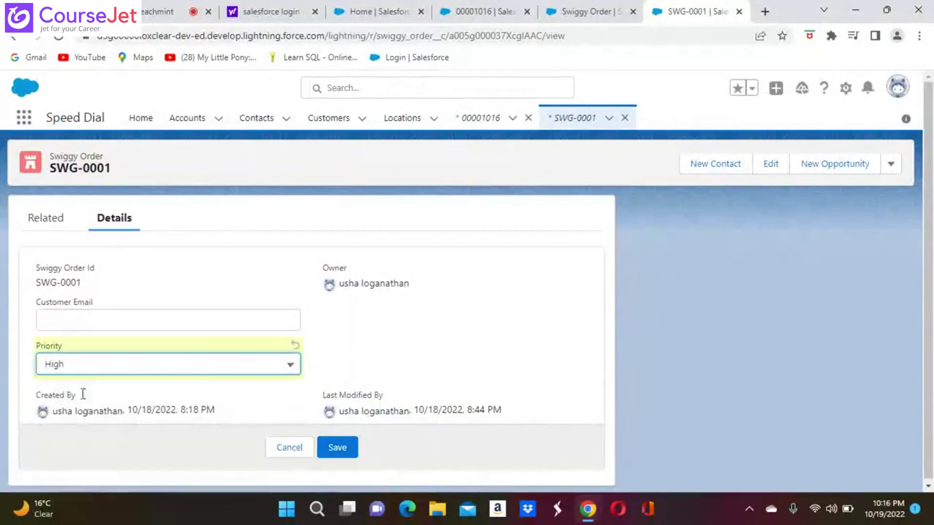
# Step: Fill in the customer's e-mail address, save the order, and open Setup from the gear menu
pyautogui.click(83, 326)
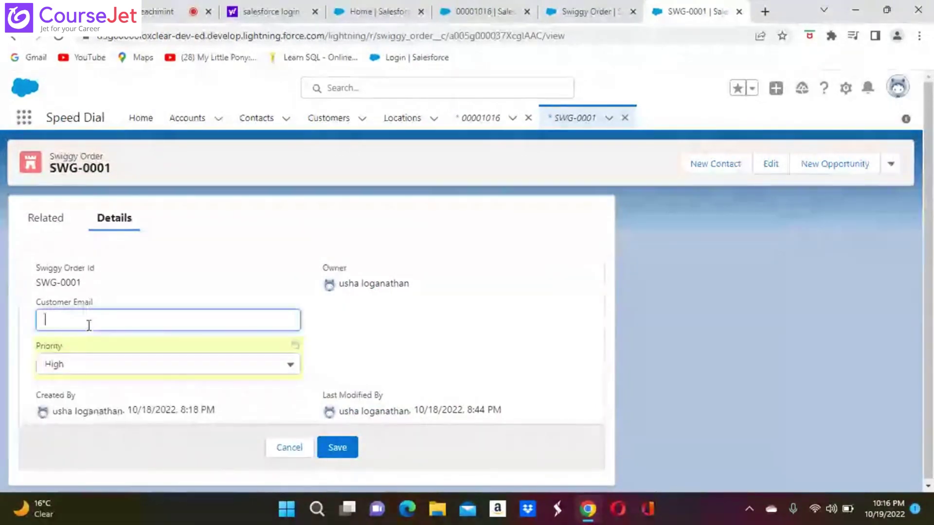
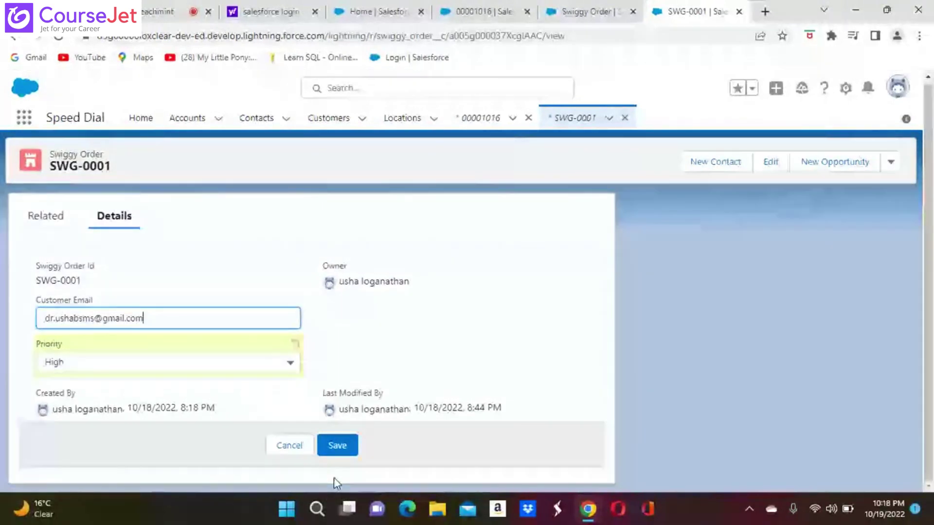
pyautogui.click(337, 445)
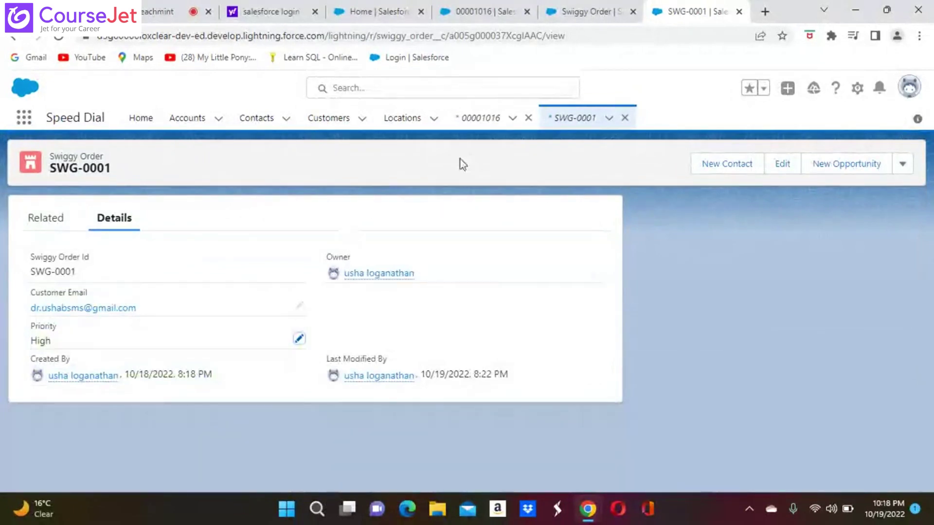
pyautogui.click(857, 88)
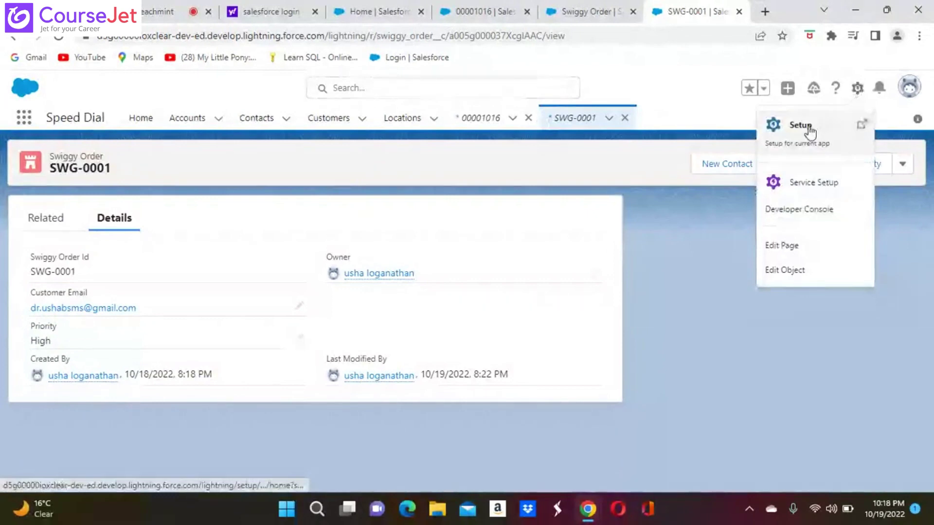
pyautogui.click(826, 126)
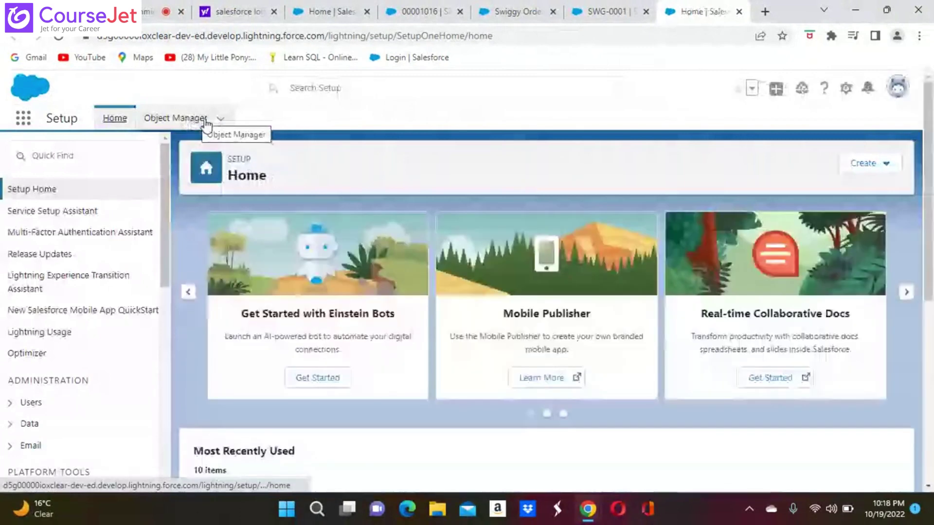
# Step: Find Swiggy Order in Object Manager with a 'swi' search and view its Fields & Relationships
pyautogui.click(204, 123)
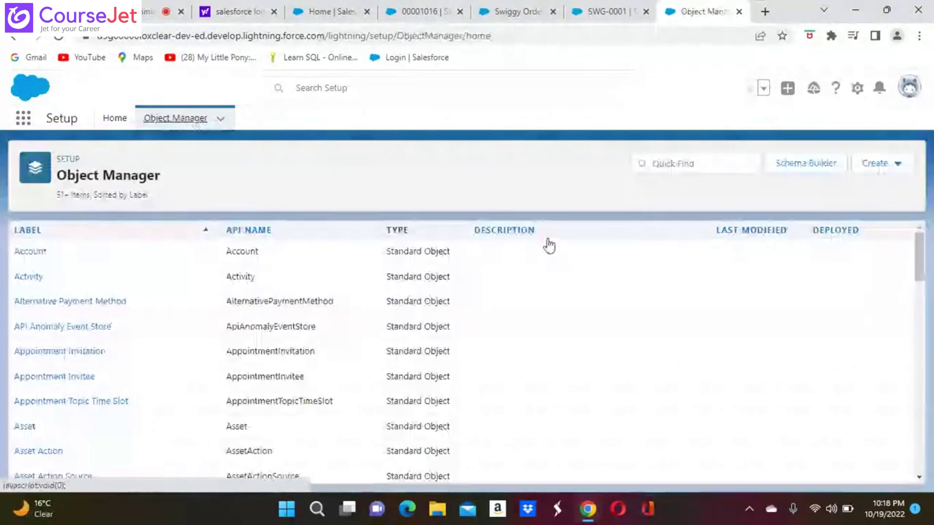
pyautogui.click(648, 168)
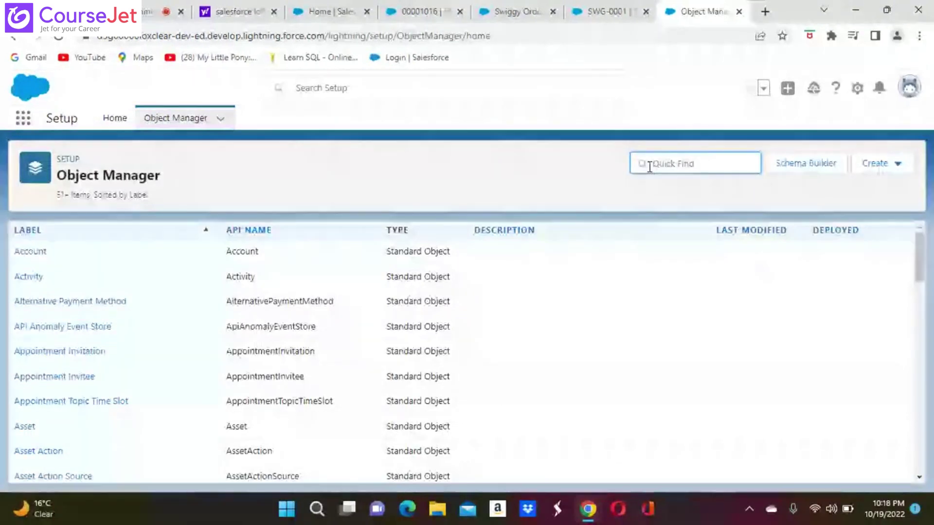
pyautogui.write('swi')
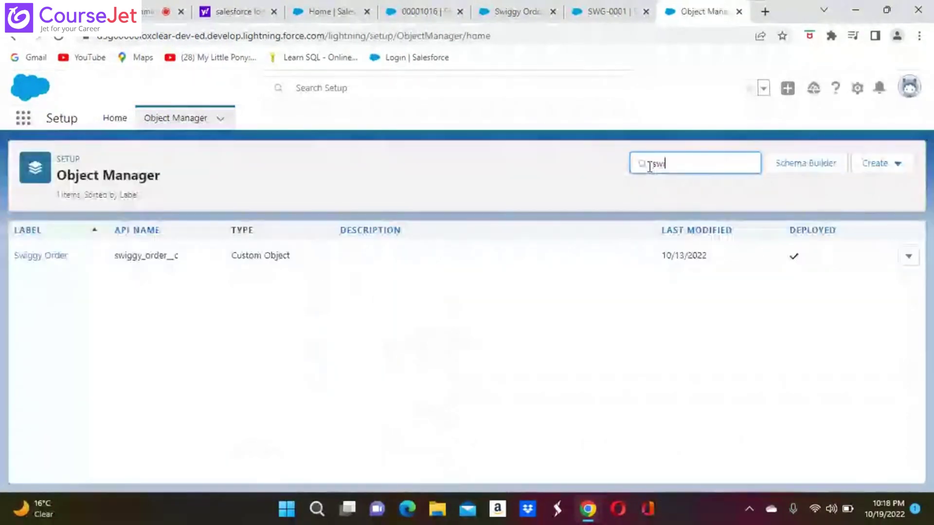
pyautogui.click(59, 262)
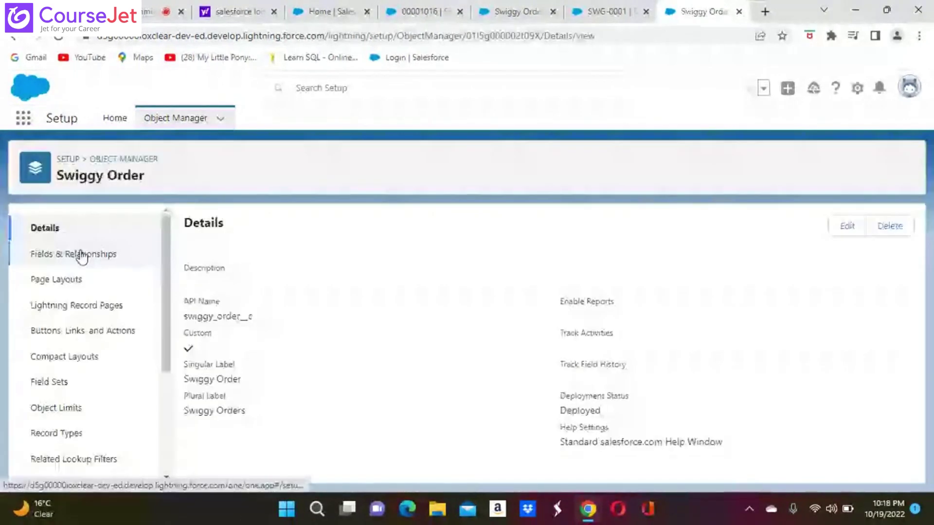
pyautogui.click(86, 255)
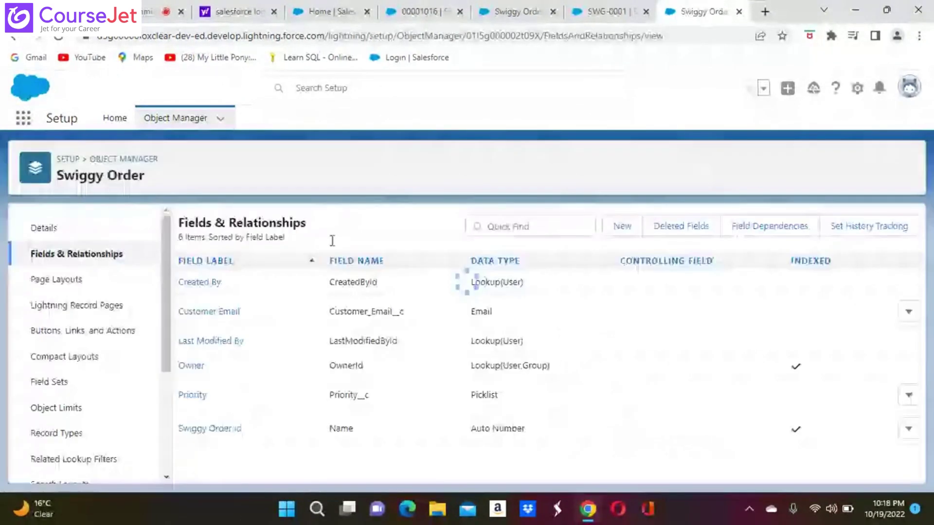
# Step: Start a new custom field on Swiggy Order with the Picklist data type
pyautogui.click(619, 228)
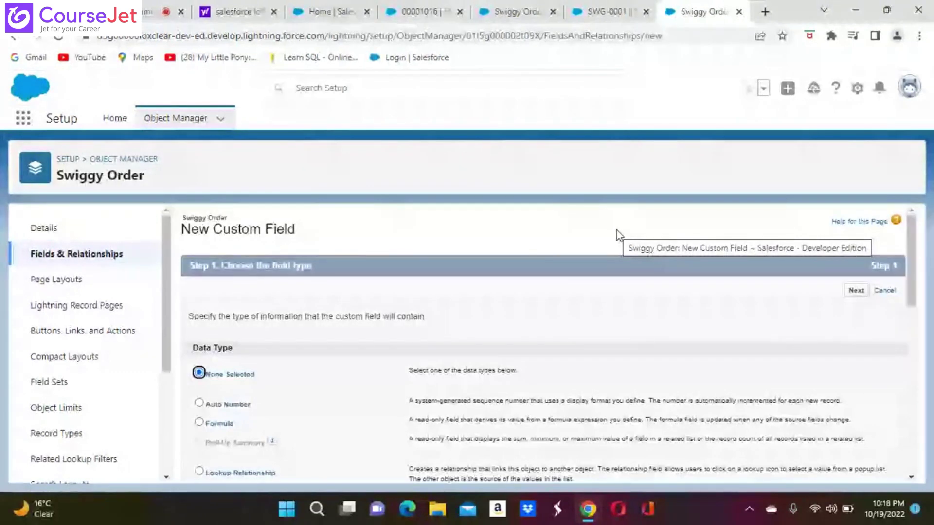
pyautogui.scroll(-2, 620, 236)
pyautogui.scroll(-2, 549, 340)
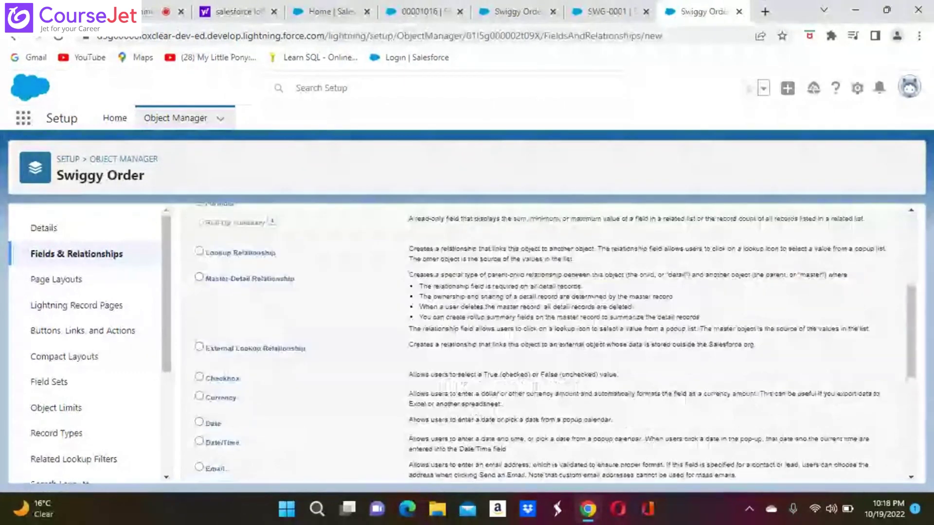
pyautogui.scroll(-5, 549, 340)
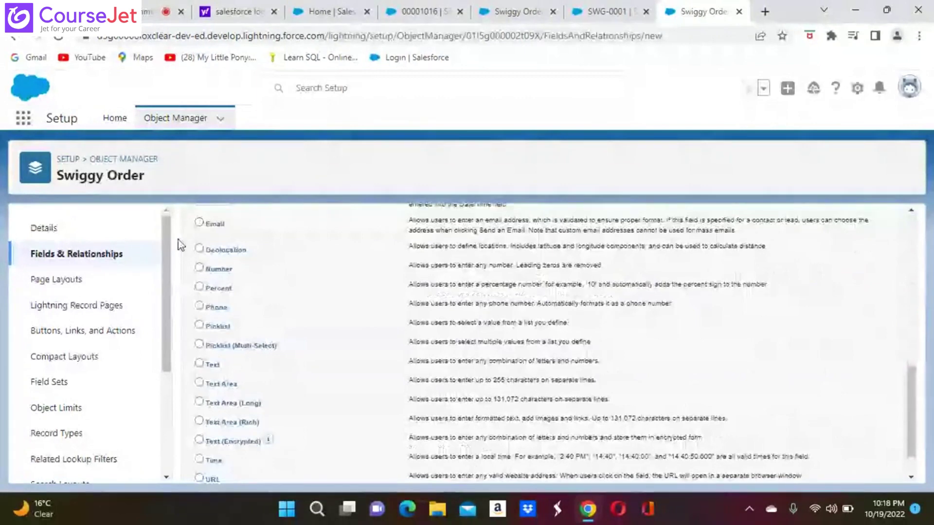
pyautogui.click(199, 325)
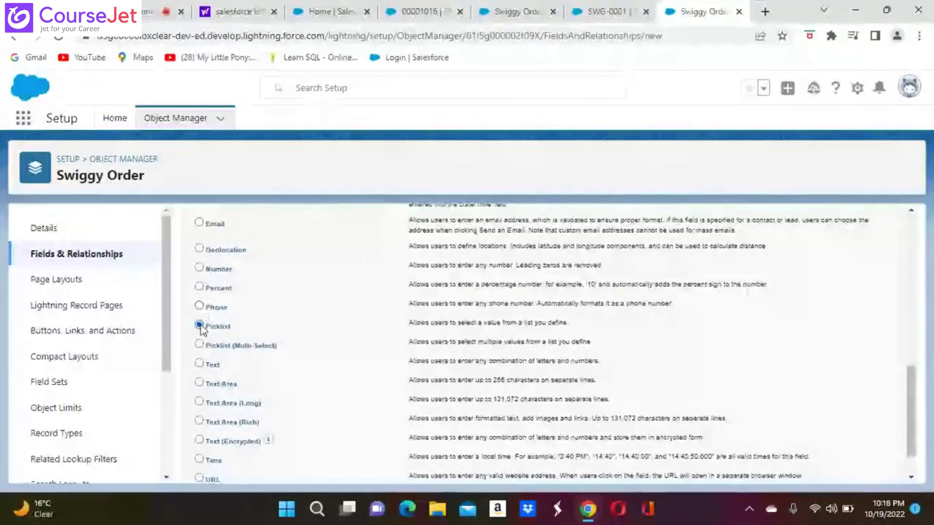
pyautogui.scroll(-1, 199, 325)
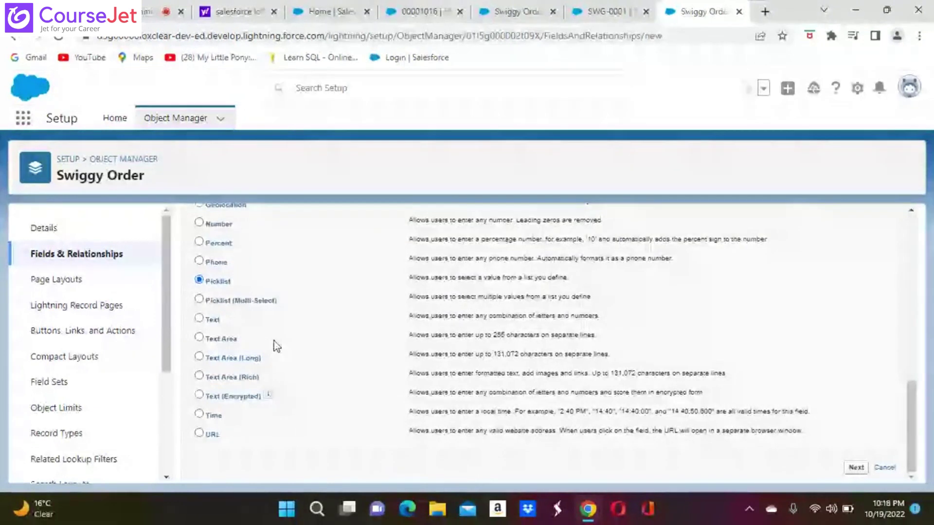
pyautogui.click(858, 469)
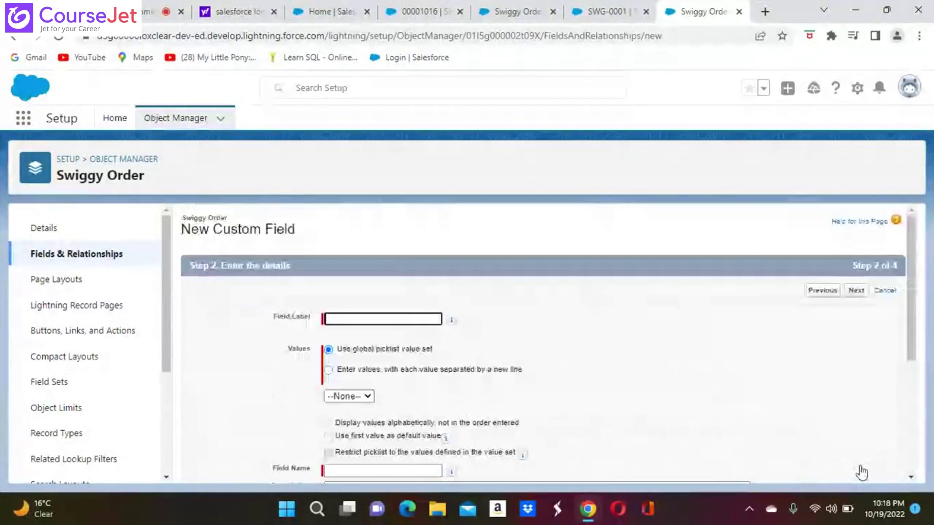
# Step: Label the field 'Order Status' and choose to enter picklist values one per line
pyautogui.click(338, 321)
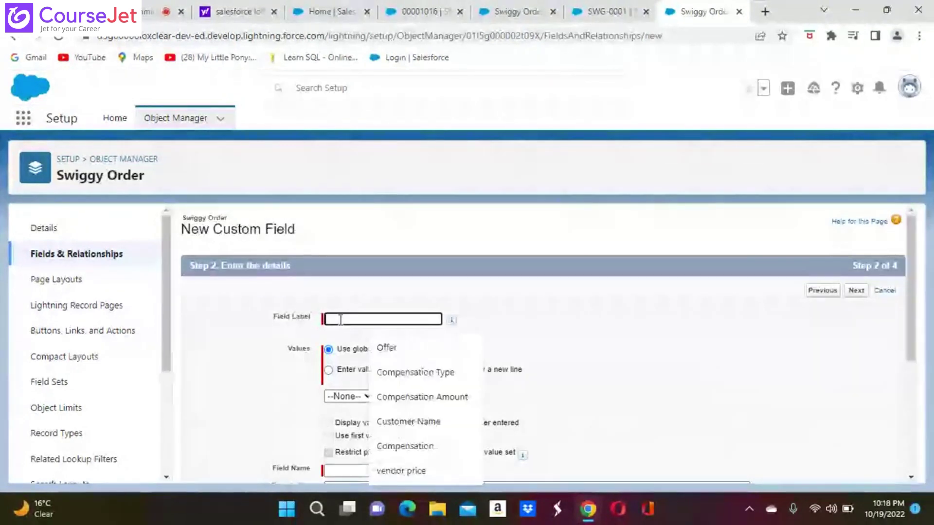
pyautogui.write('St')
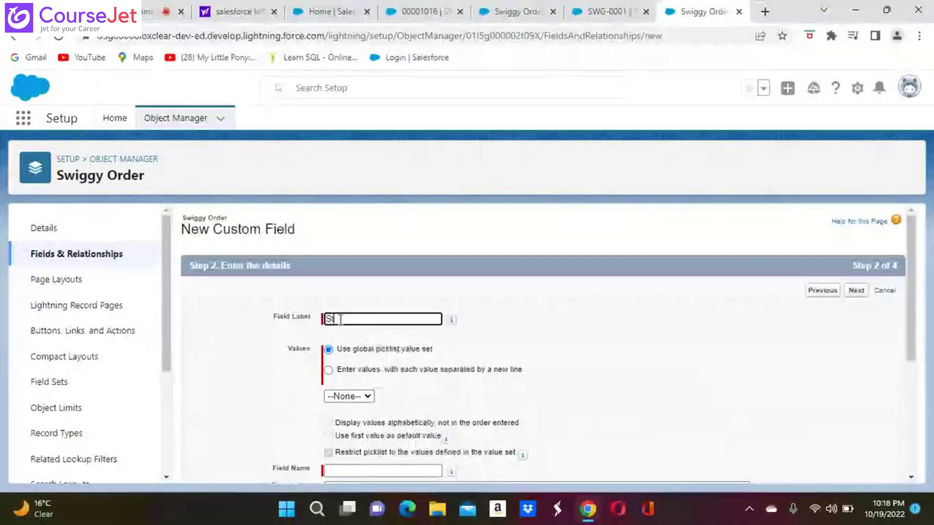
pyautogui.write('atus')
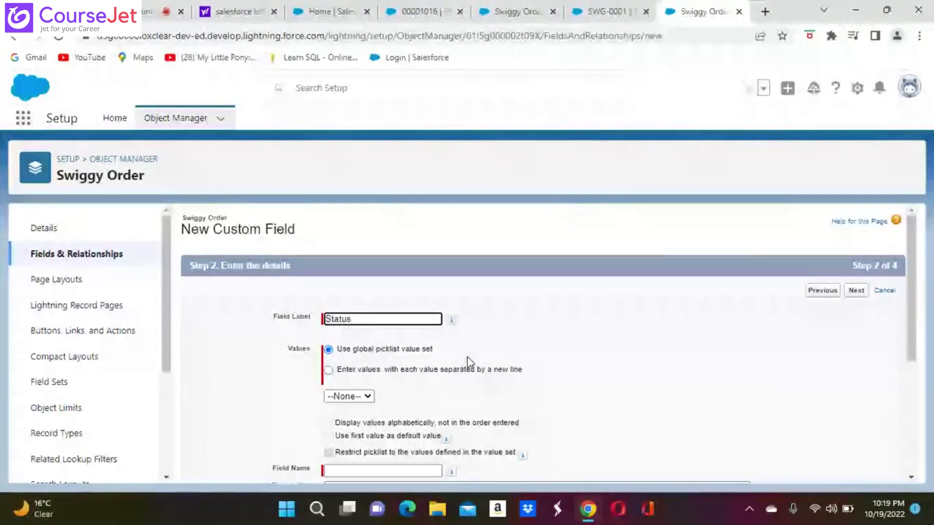
pyautogui.click(329, 370)
pyautogui.click(340, 421)
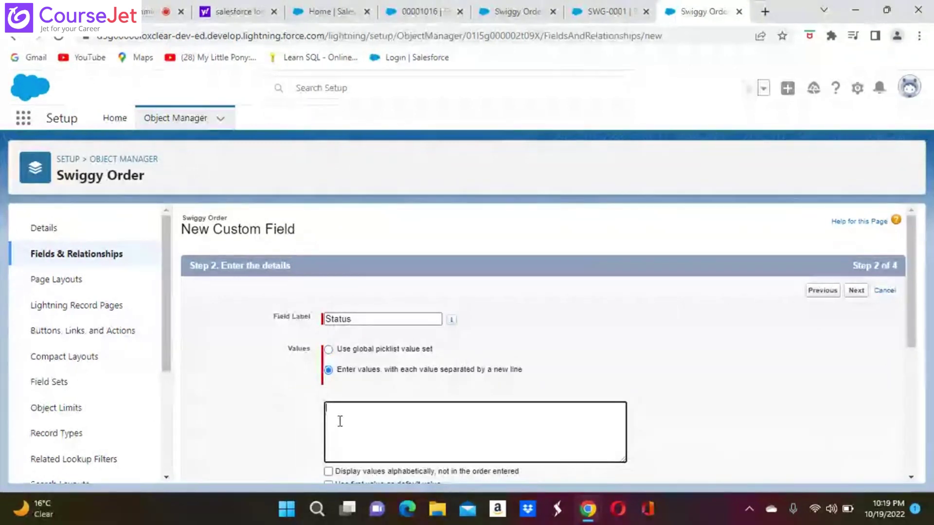
pyautogui.click(356, 319)
pyautogui.press('BackSpace')
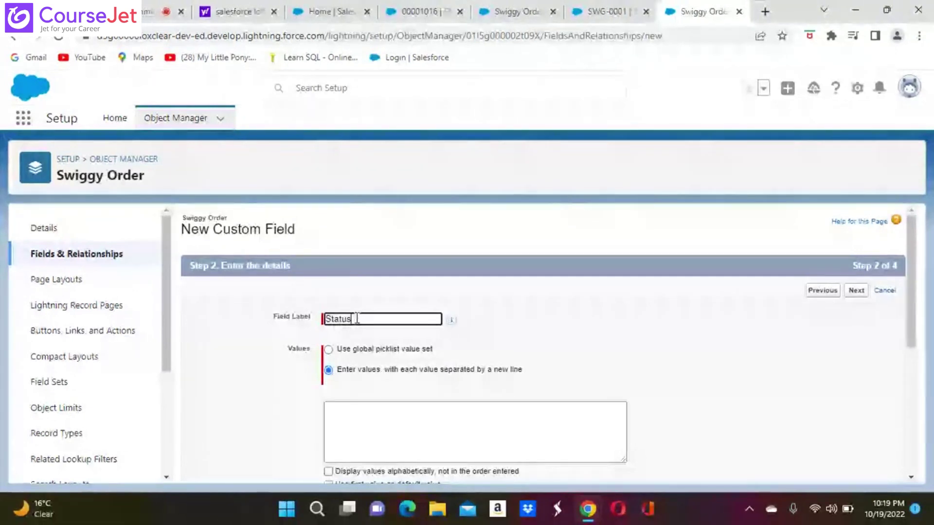
pyautogui.press('BackSpace')
pyautogui.press('BackSpace')
pyautogui.press('BackSpace')
pyautogui.press('BackSpace')
pyautogui.press('BackSpace')
pyautogui.press('BackSpace')
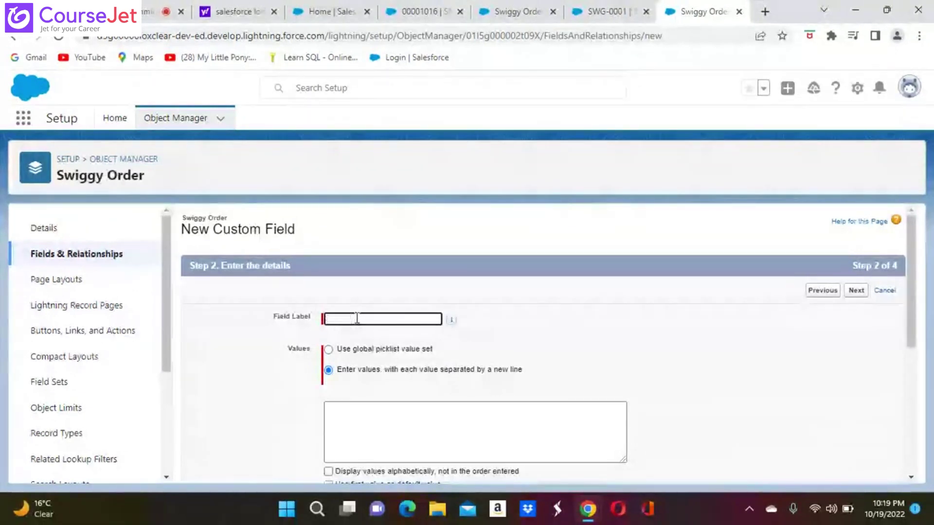
pyautogui.write('Ord')
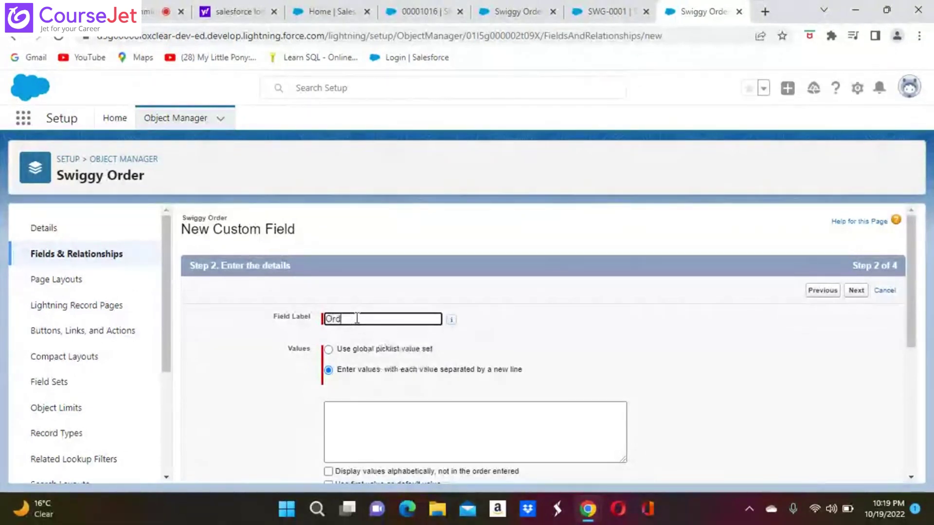
pyautogui.write('er S')
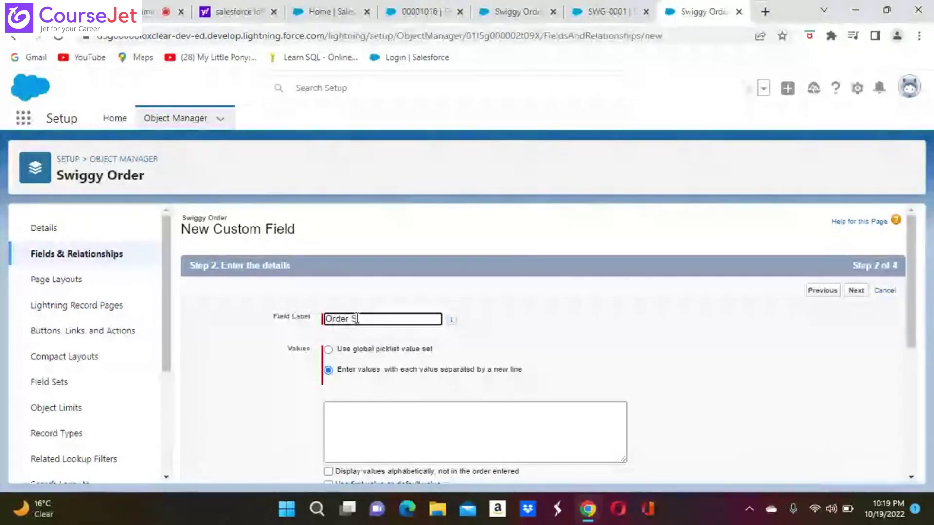
pyautogui.write('tatus')
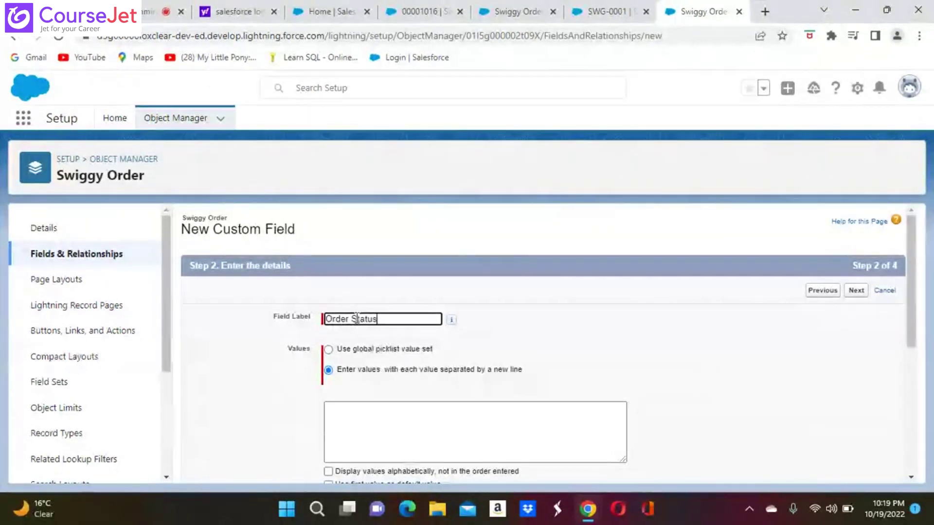
pyautogui.click(340, 408)
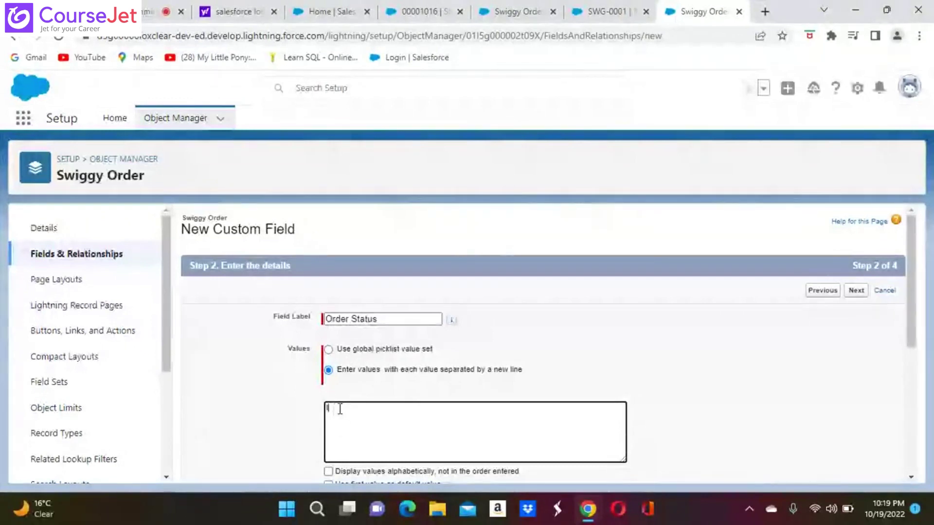
# Step: Enter picklist values In Kitchen, In Delivery, Delivered, Cancelled and Escalated, one per line
pyautogui.write('In K')
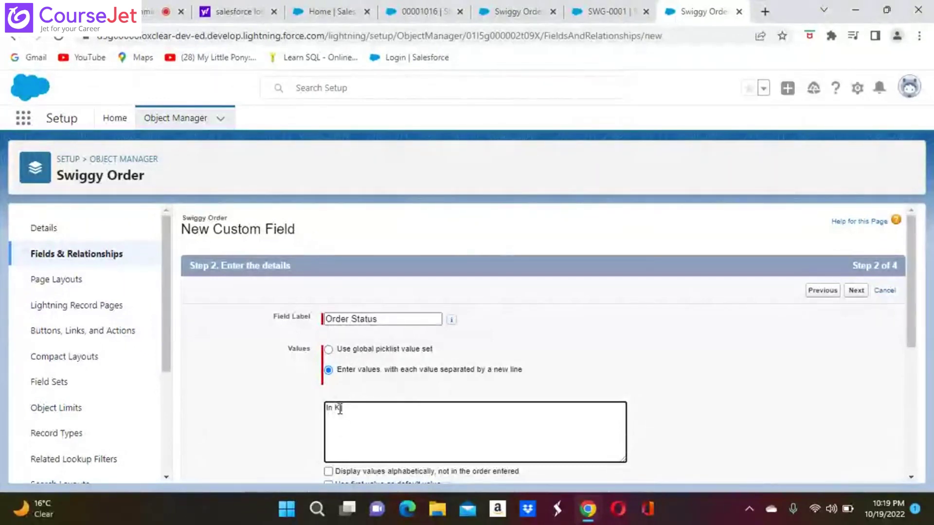
pyautogui.write('itchen')
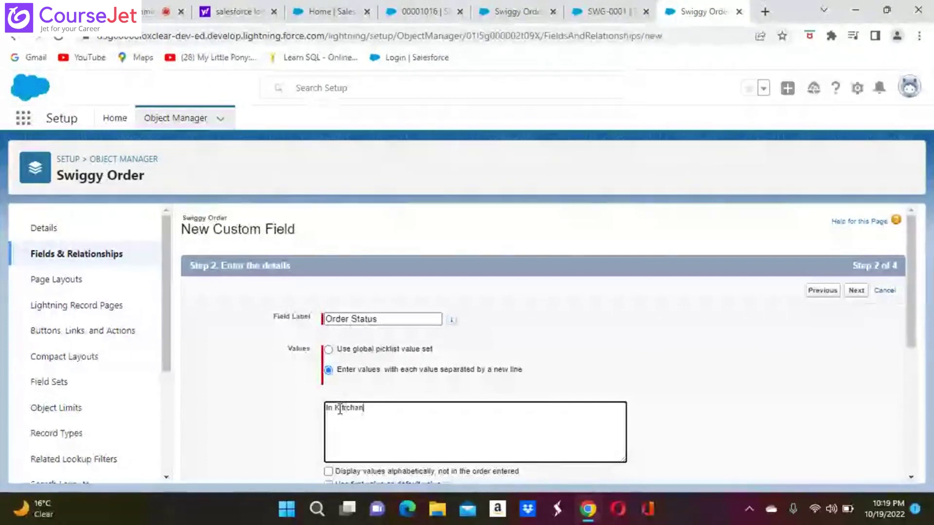
pyautogui.press('BackSpace')
pyautogui.press('BackSpace')
pyautogui.write('en')
pyautogui.press('Return')
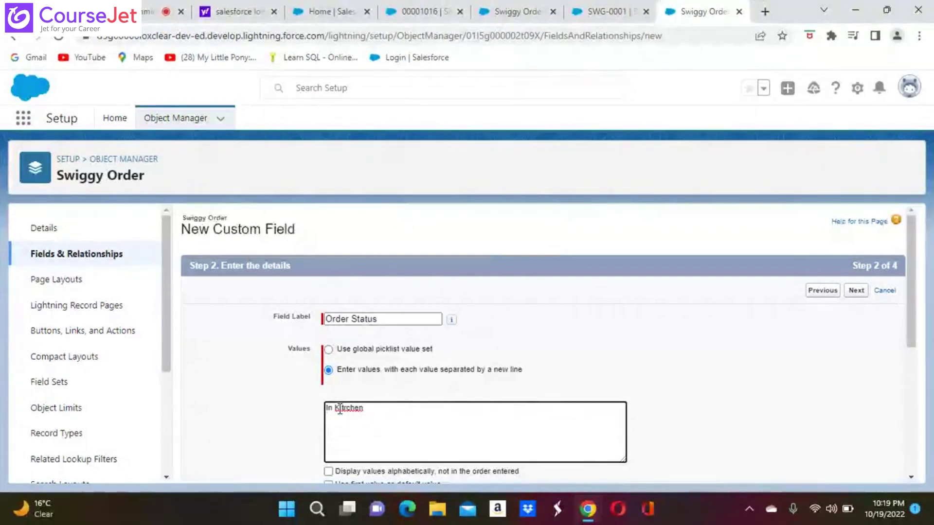
pyautogui.write('In Delivery')
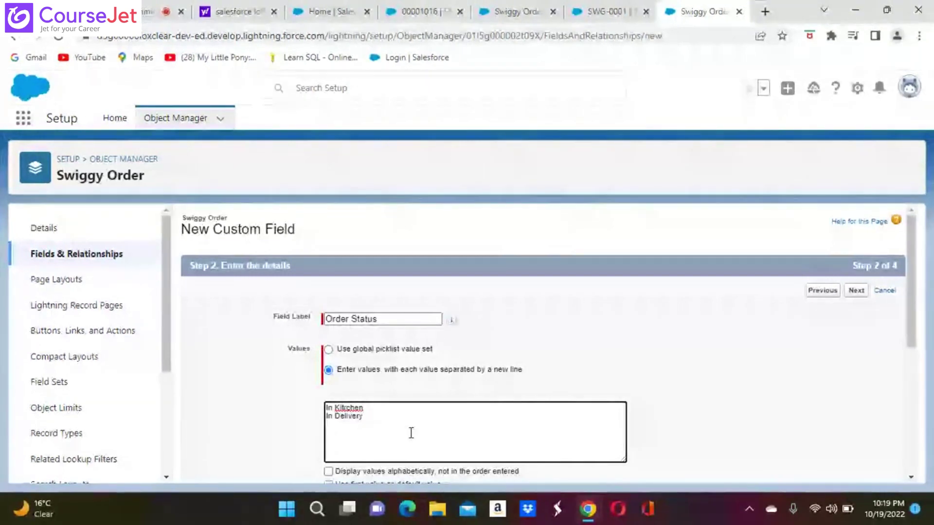
pyautogui.press('Return')
pyautogui.write('De')
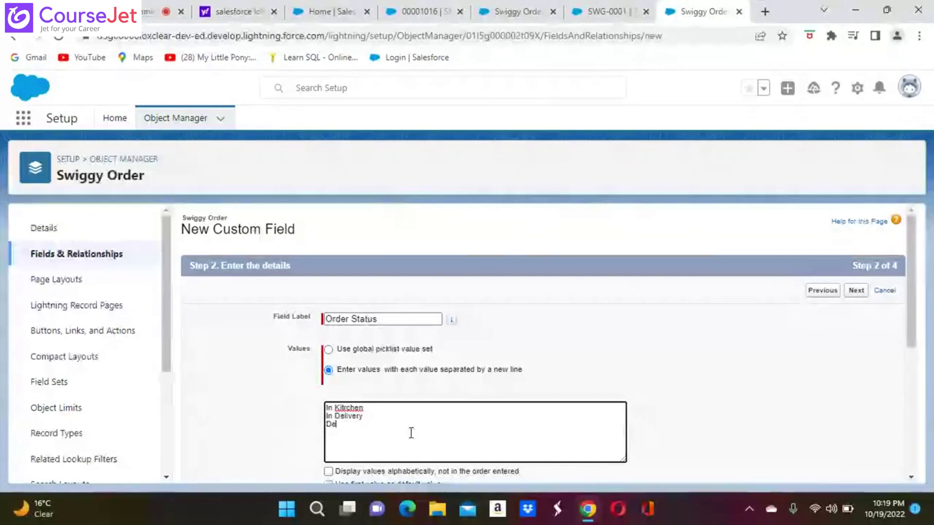
pyautogui.write('livered')
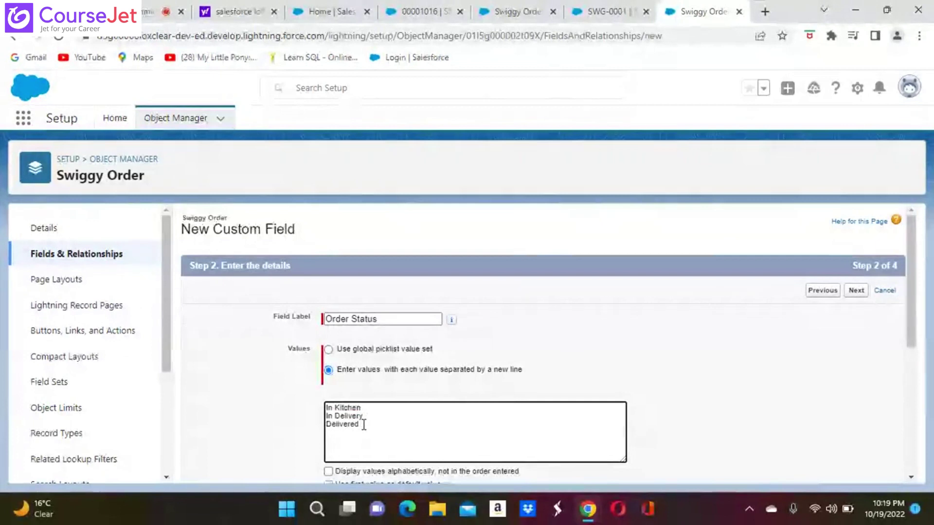
pyautogui.press('Return')
pyautogui.write('Cancelle')
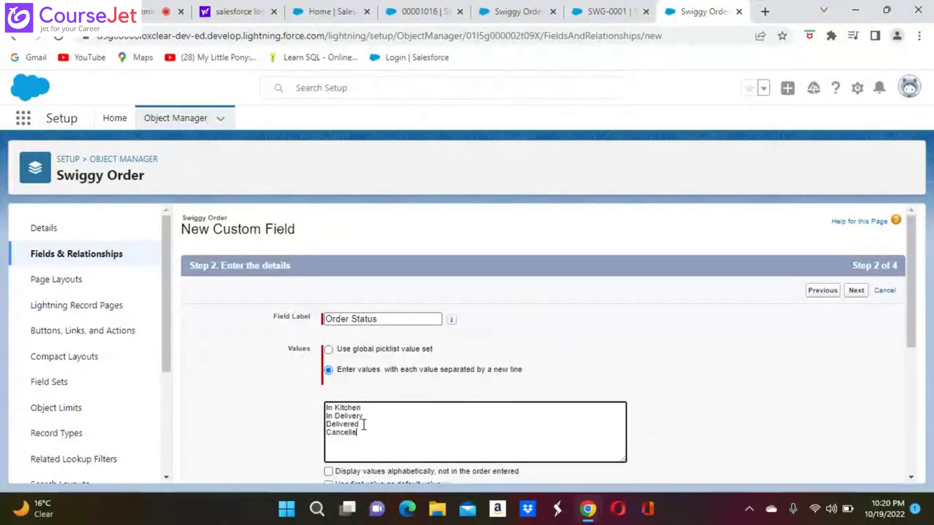
pyautogui.write('d')
pyautogui.press('Return')
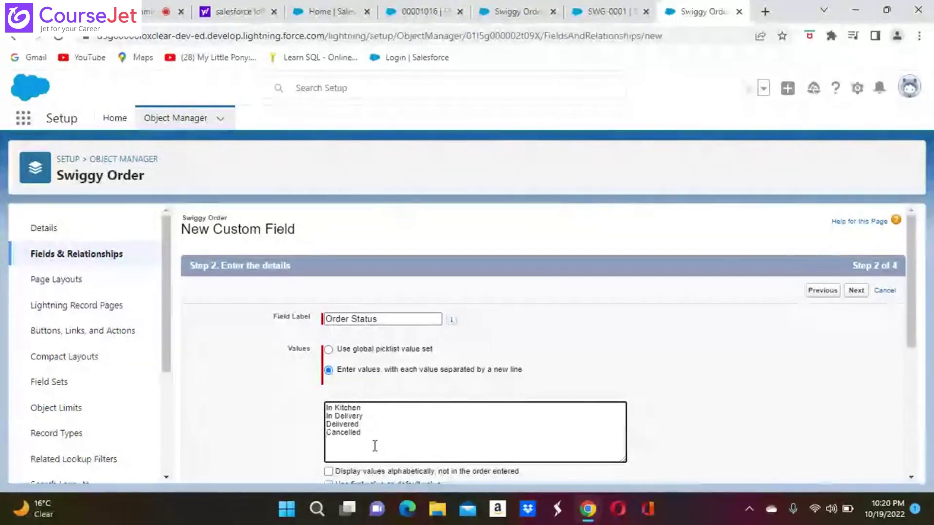
pyautogui.write('Escala')
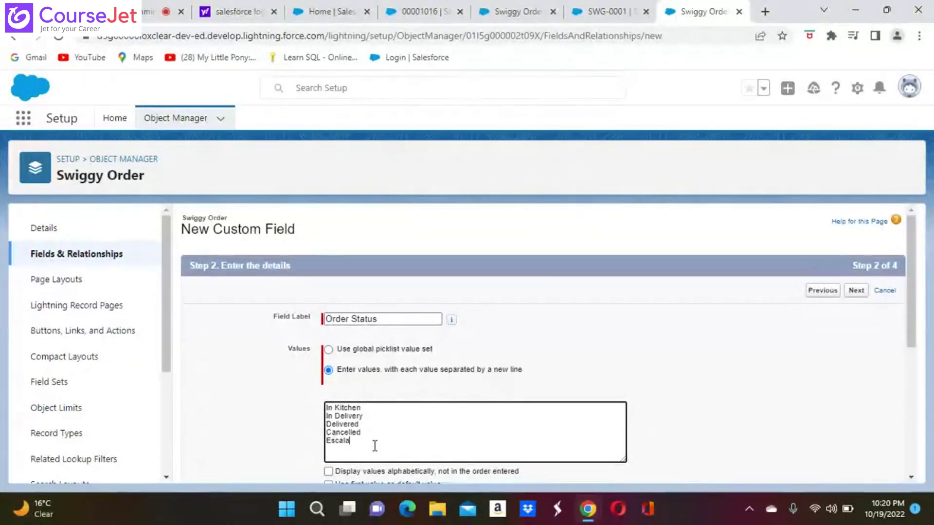
pyautogui.write('ted')
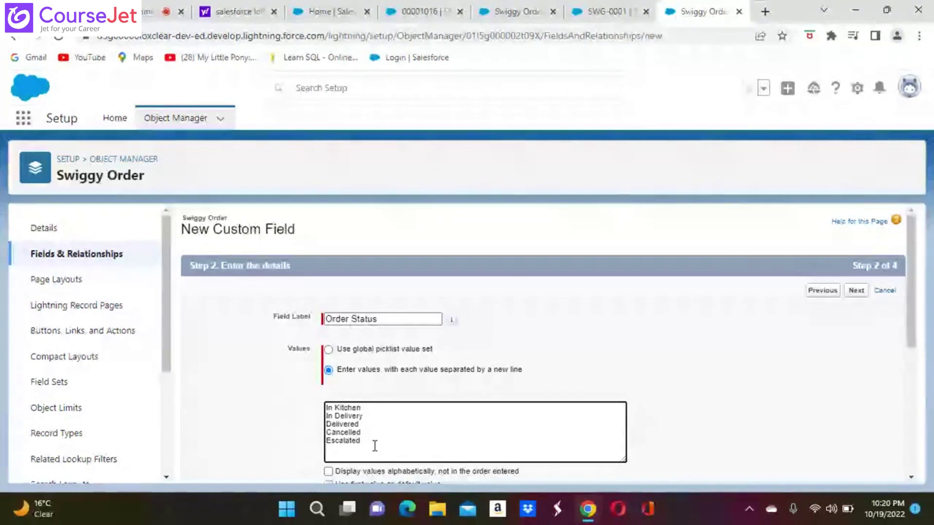
pyautogui.scroll(-4, 521, 471)
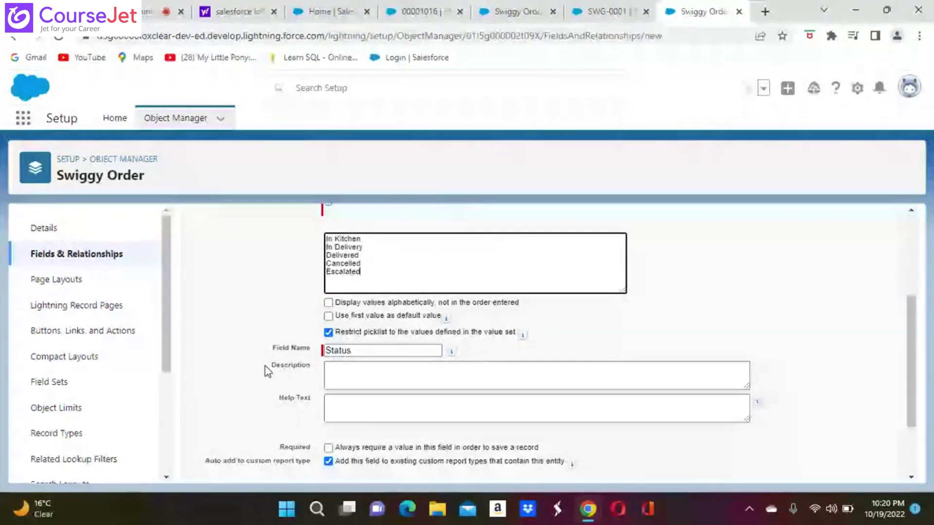
# Step: Clear the existing field name 'Status'
pyautogui.click(376, 349)
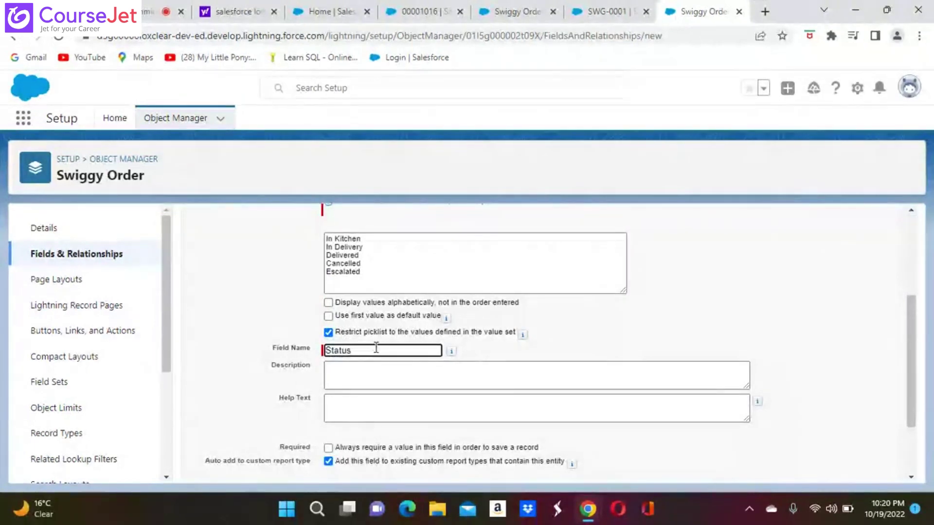
pyautogui.scroll(3, 376, 348)
pyautogui.scroll(-1, 548, 343)
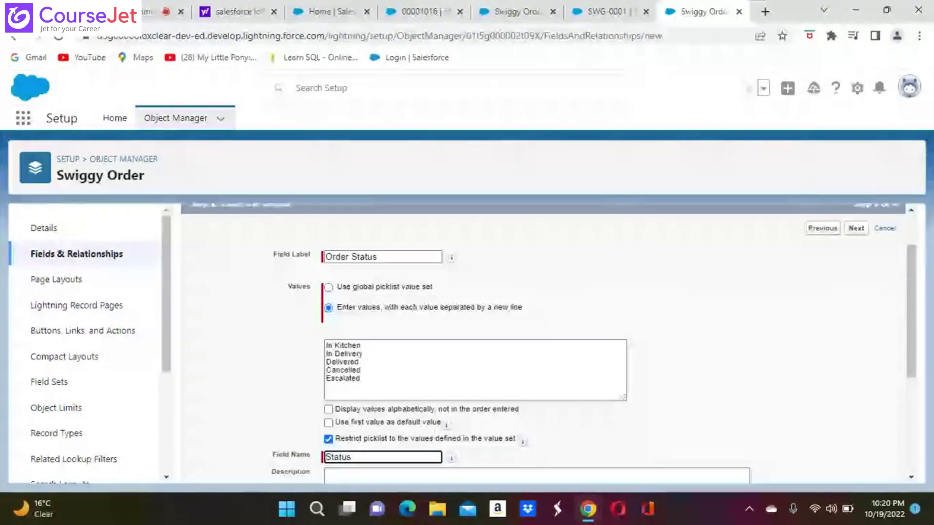
pyautogui.scroll(-4, 439, 268)
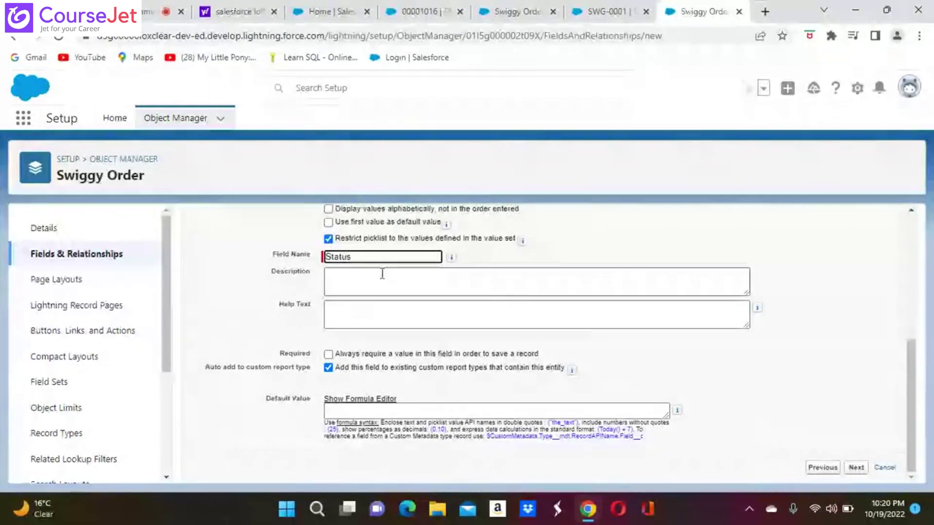
pyautogui.hotkey('ctrl', 'a')
pyautogui.press('BackSpace')
# Step: Let the field name regenerate as Order_Status from the label and submit the details
pyautogui.click(360, 259)
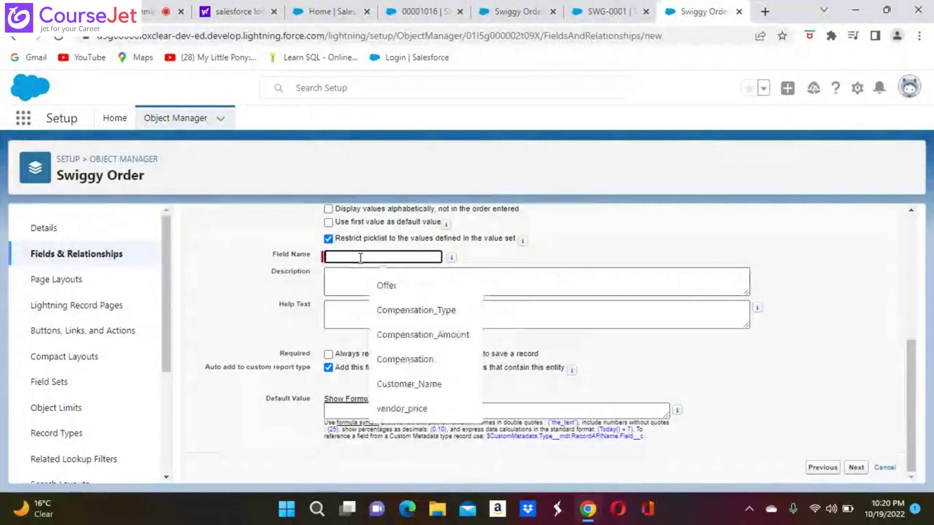
pyautogui.scroll(3, 255, 267)
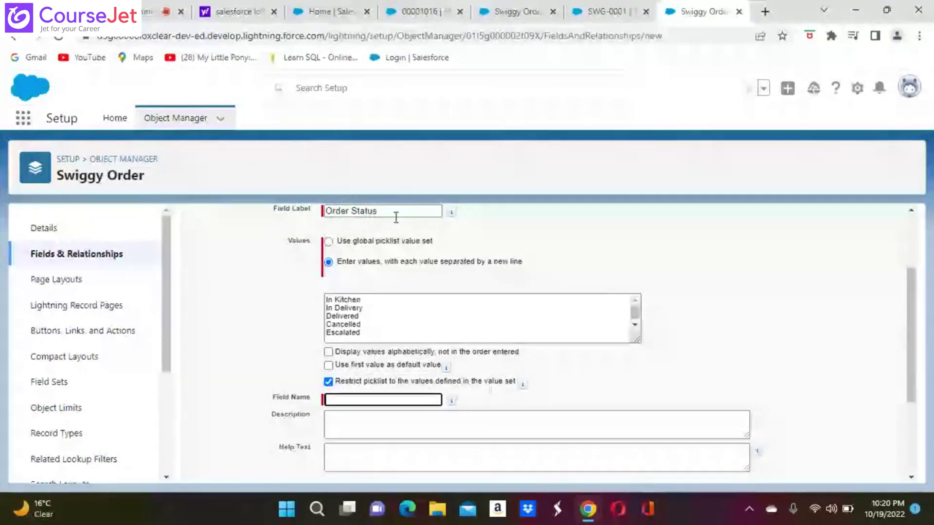
pyautogui.click(384, 400)
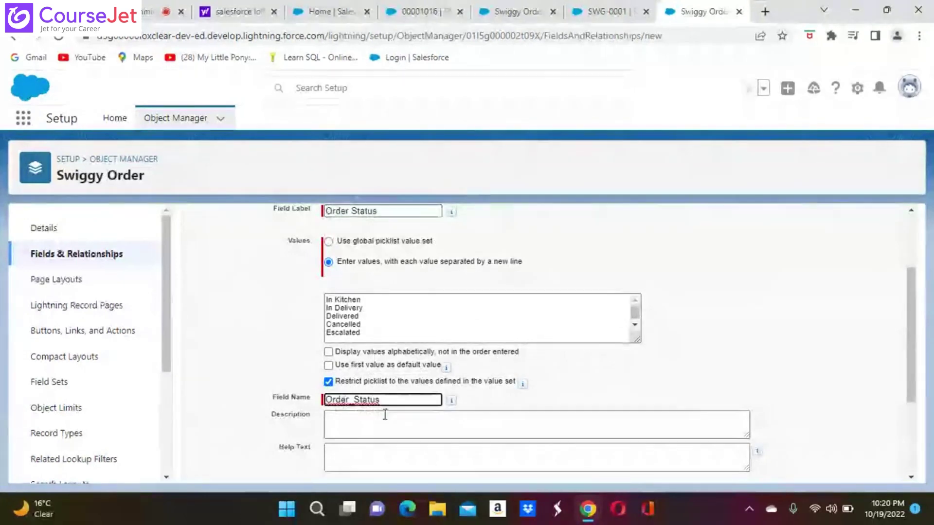
pyautogui.scroll(-1, 418, 427)
pyautogui.scroll(-2, 535, 340)
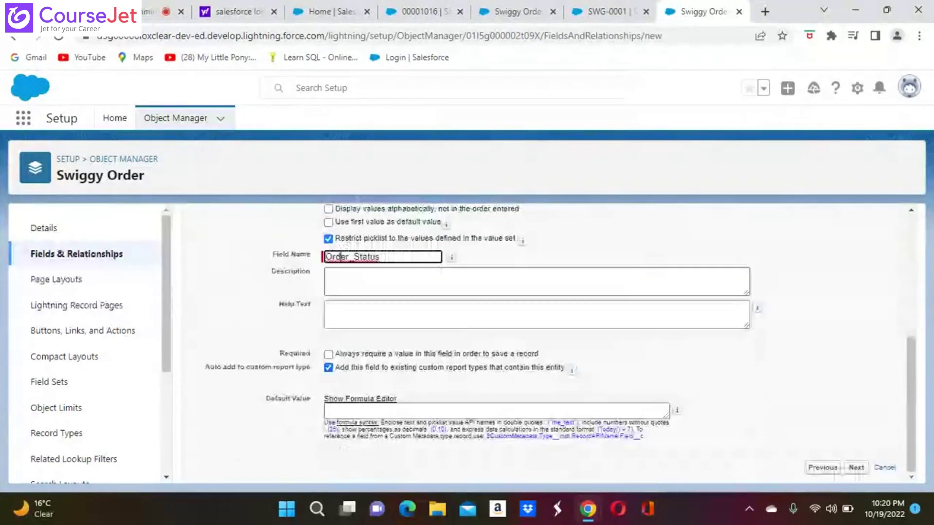
pyautogui.click(857, 468)
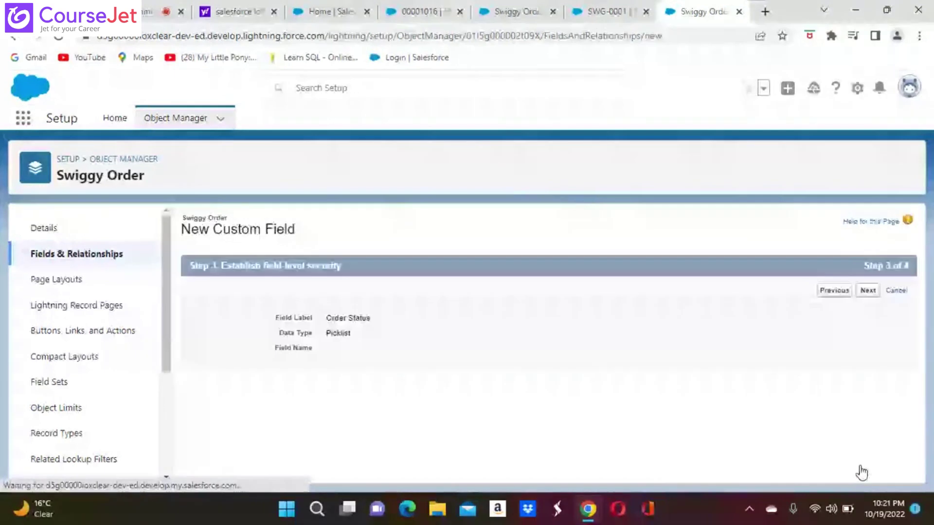
# Step: Keep default field-level security and the Swiggy Order Layout, and save the Order Status field
pyautogui.scroll(-10, 862, 472)
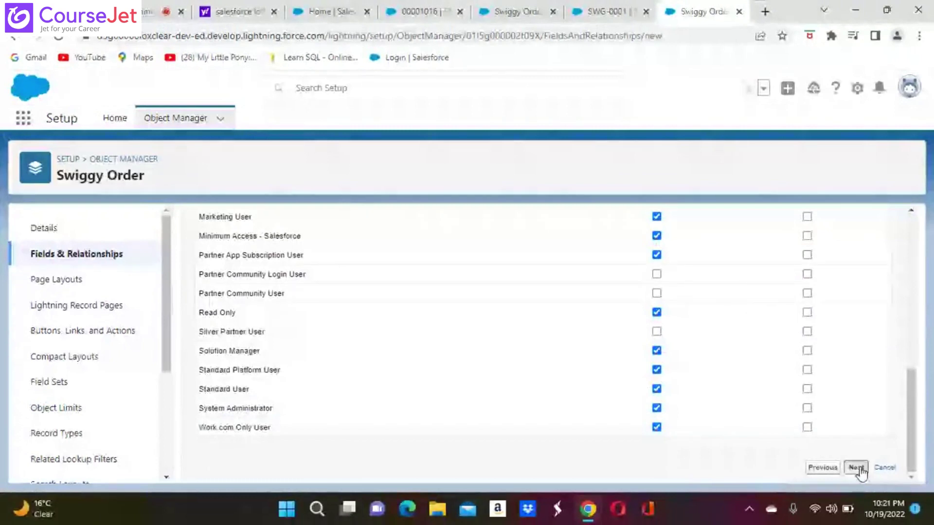
pyautogui.click(856, 468)
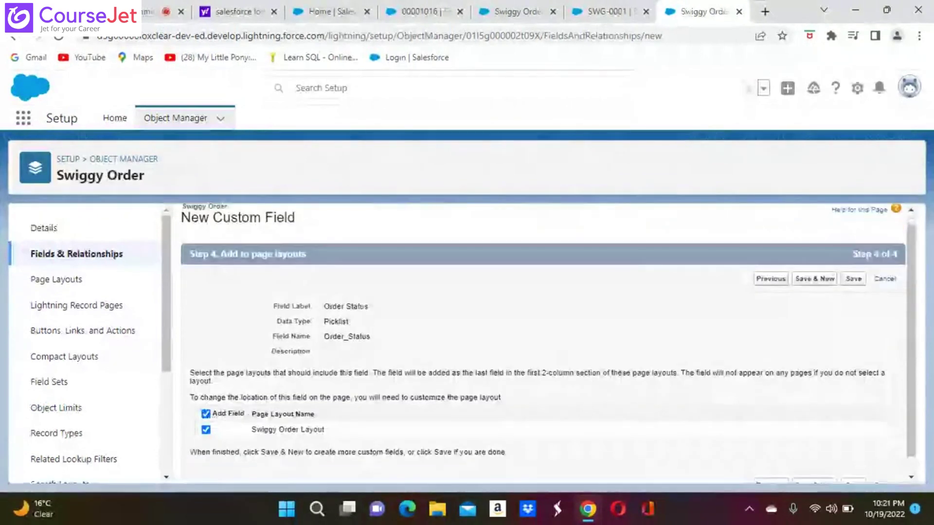
pyautogui.scroll(-1, 809, 445)
pyautogui.click(847, 469)
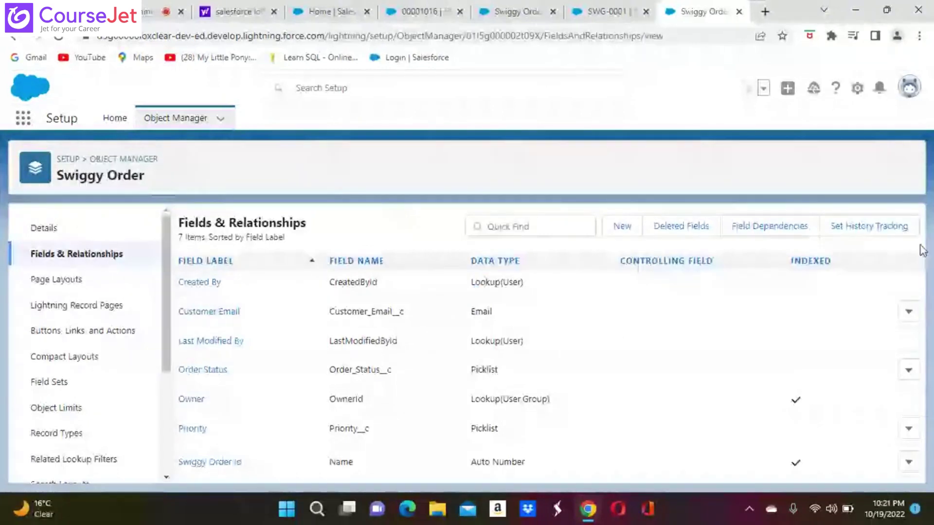
# Step: Open Setup Home in a new tab from the gear menu and bring up the App Launcher
pyautogui.click(858, 89)
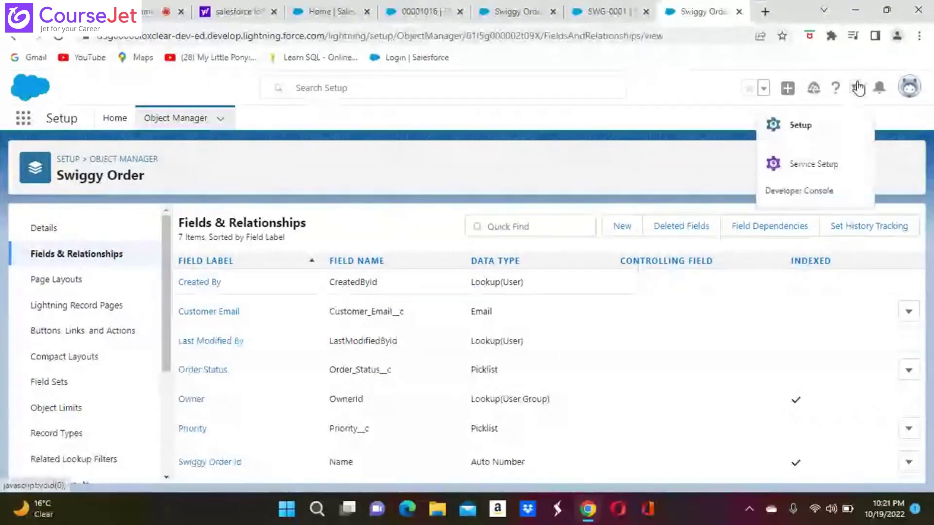
pyautogui.click(800, 126)
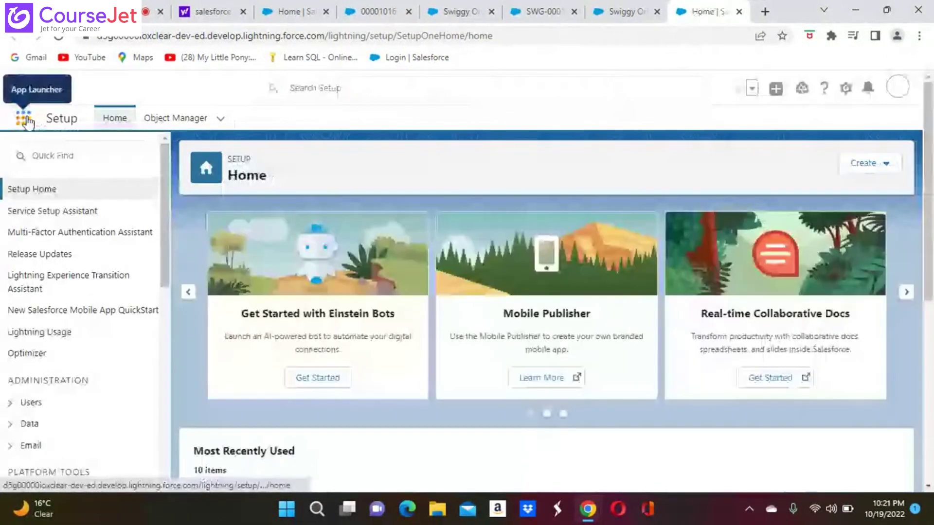
pyautogui.click(25, 118)
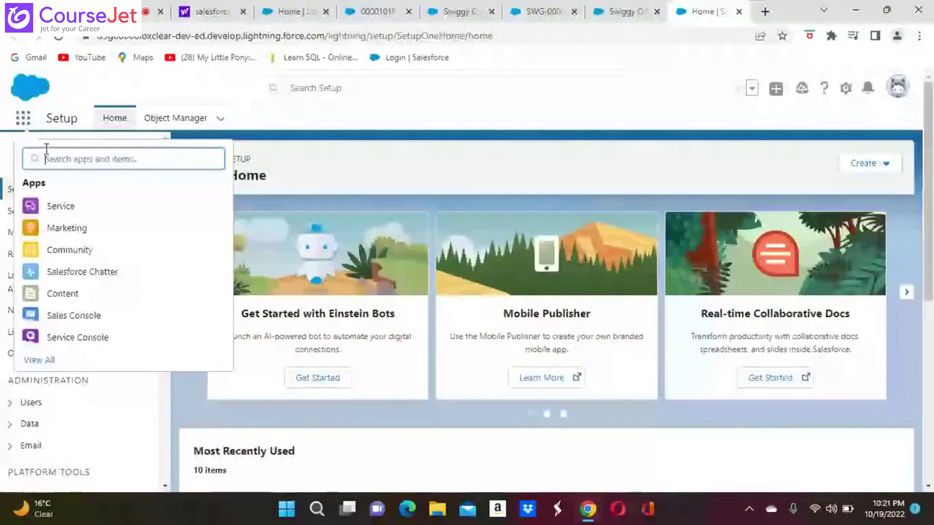
# Step: Search 'sw' in the App Launcher and open order SWG-0001 from Swiggy Orders
pyautogui.write('sw')
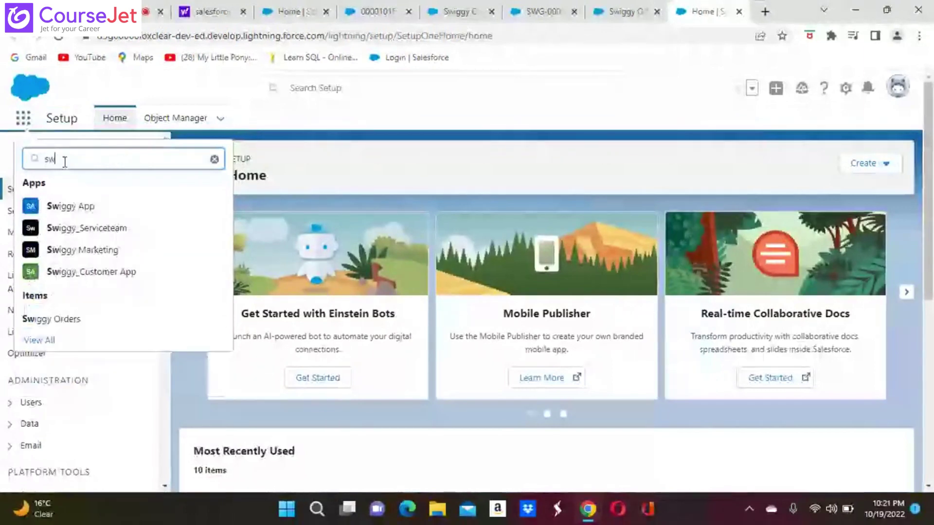
pyautogui.click(71, 320)
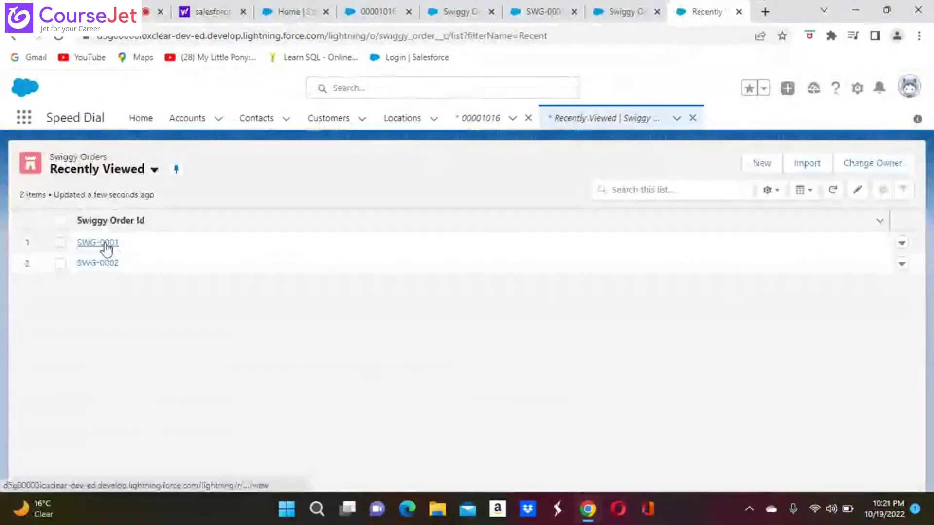
pyautogui.click(104, 243)
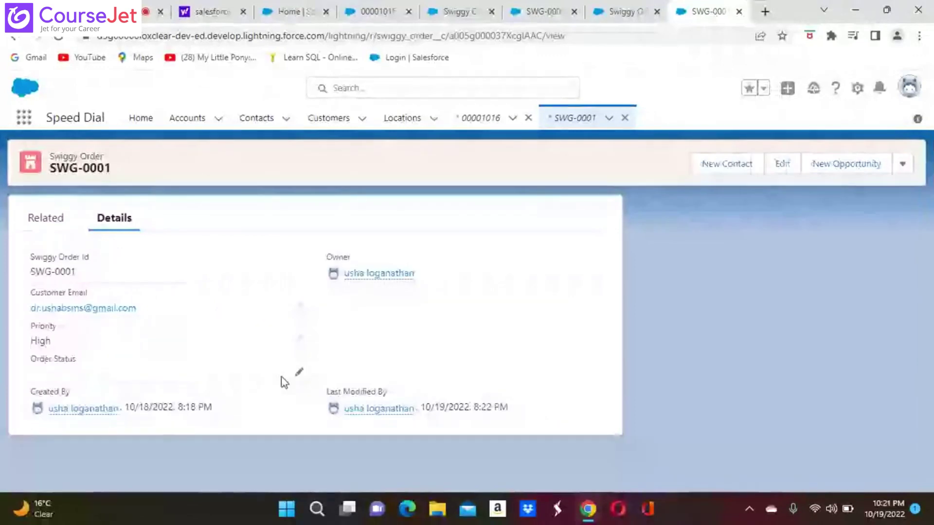
# Step: Edit SWG-0001, keep Priority at High, and save the record twice
pyautogui.click(299, 373)
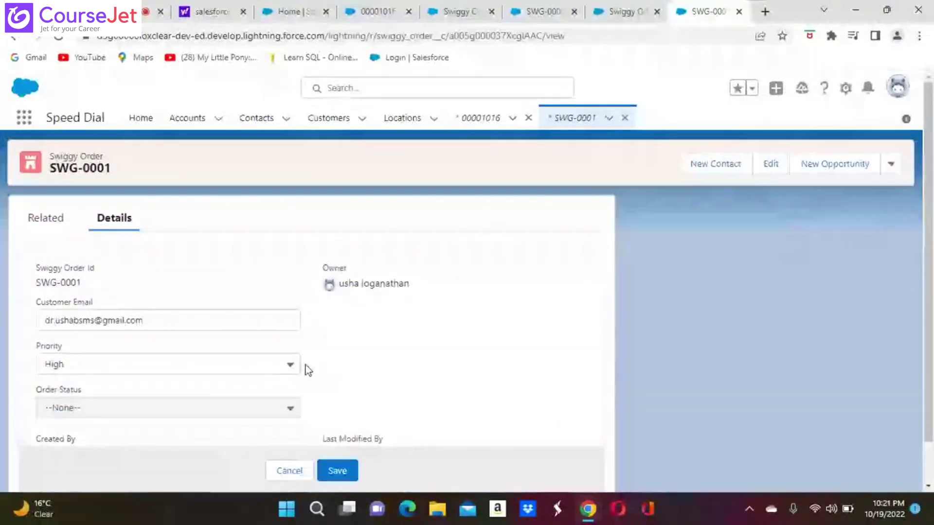
pyautogui.click(291, 367)
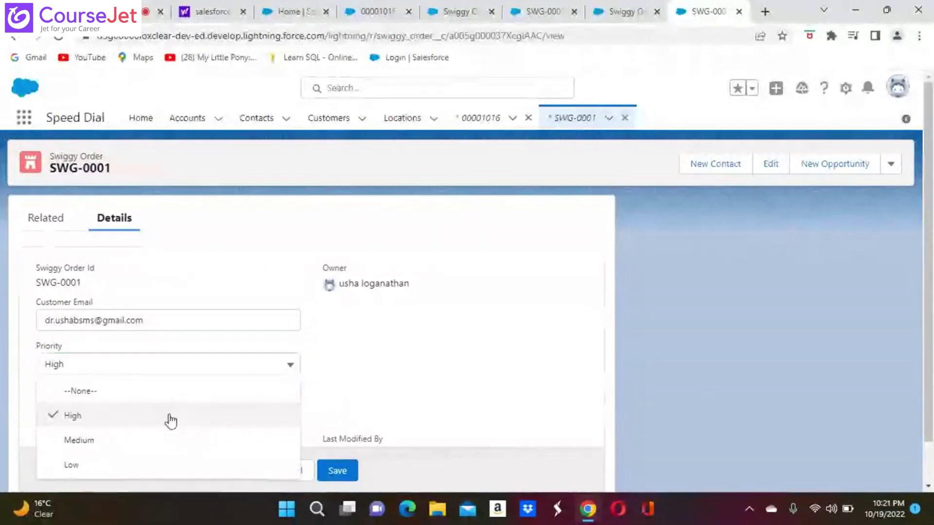
pyautogui.click(169, 414)
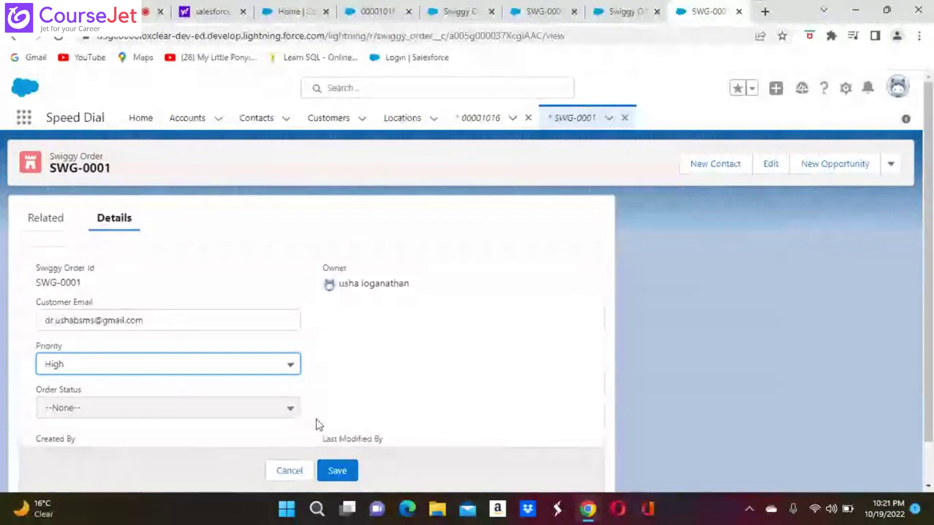
pyautogui.scroll(-1, 355, 406)
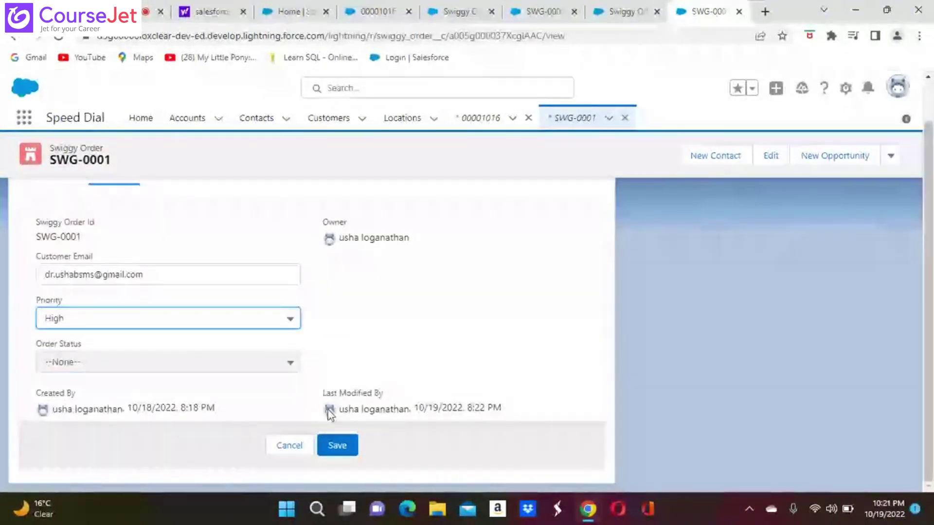
pyautogui.click(337, 445)
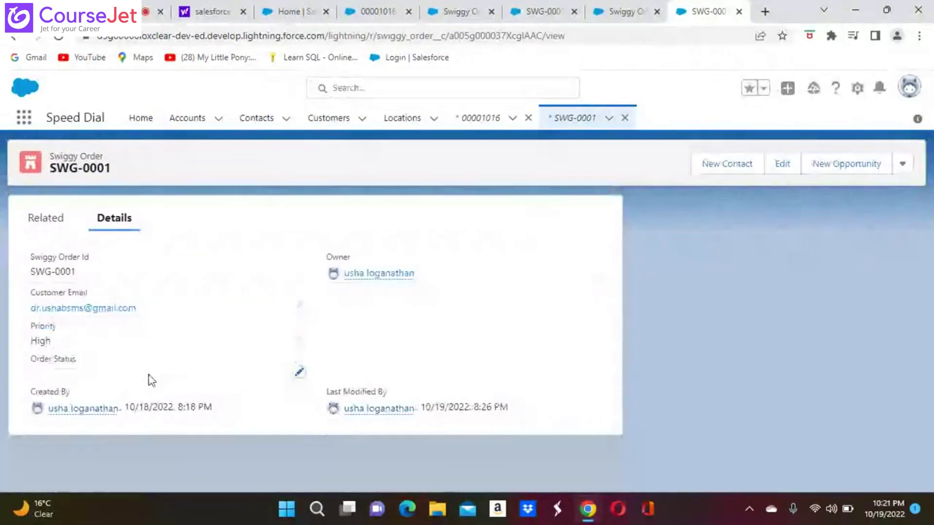
pyautogui.click(300, 373)
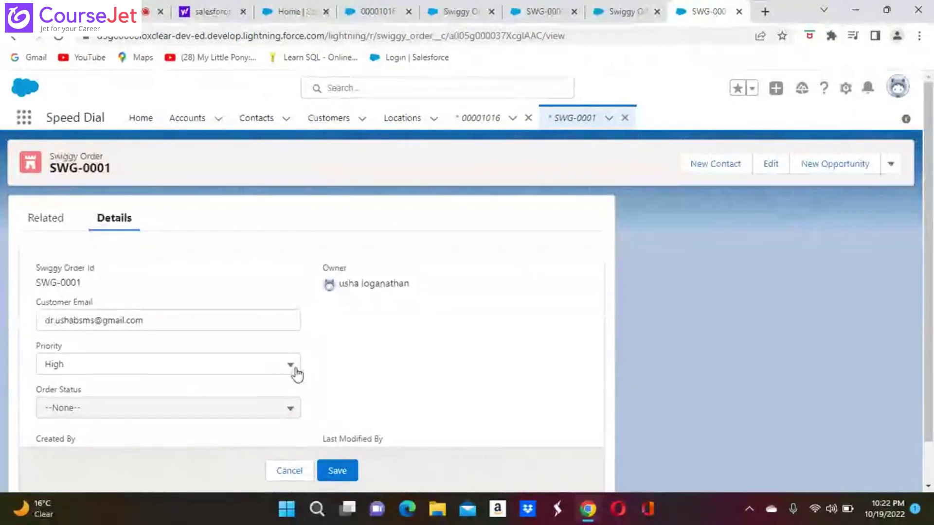
pyautogui.click(337, 469)
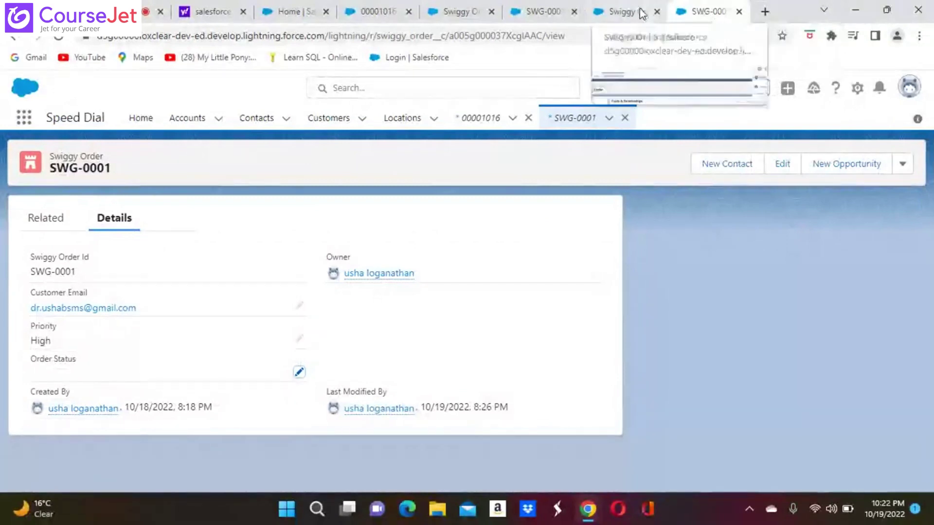
# Step: Look through the open tabs: Swiggy Order fields, case 00001016, and the home page
pyautogui.click(457, 13)
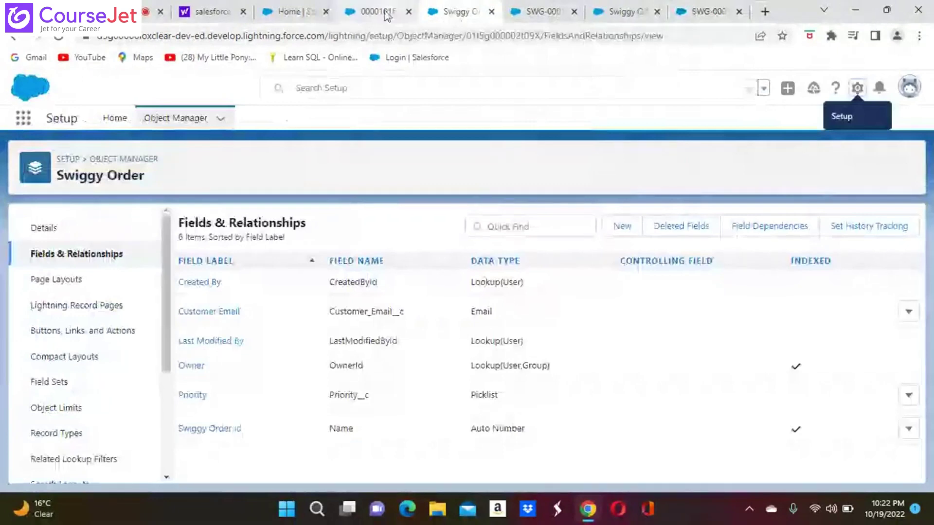
pyautogui.click(387, 16)
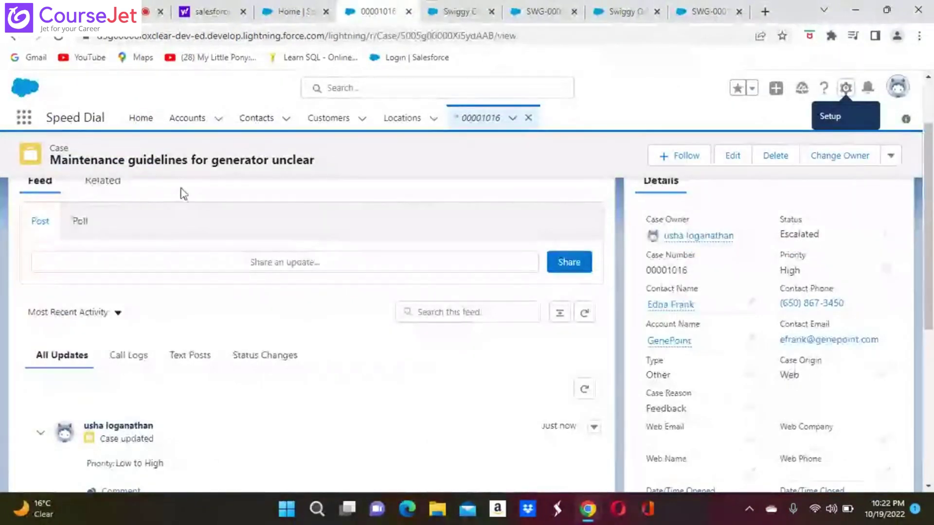
pyautogui.click(295, 23)
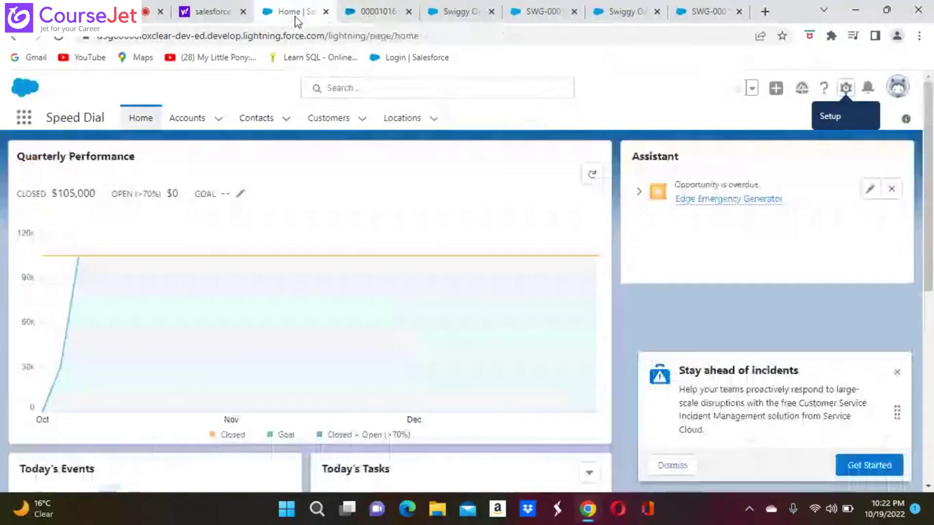
pyautogui.click(452, 12)
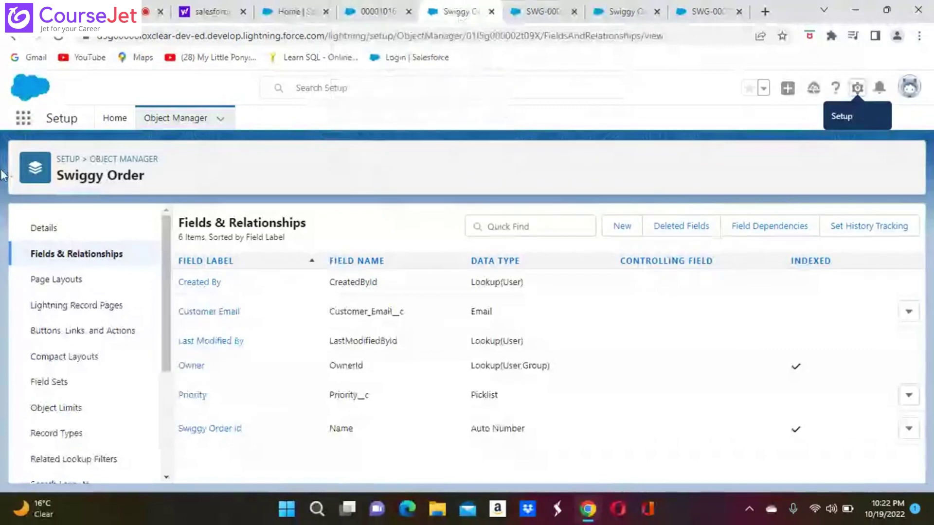
pyautogui.click(23, 118)
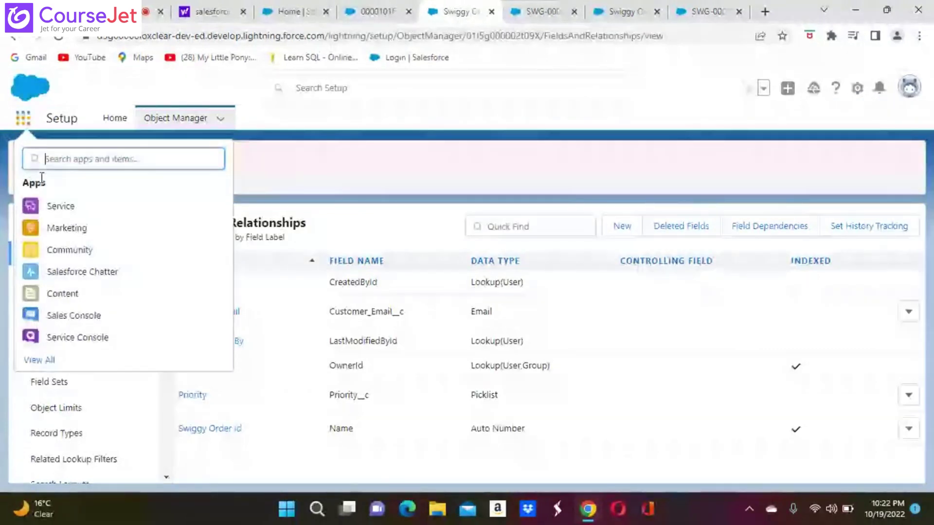
pyautogui.press('Escape')
# Step: Open another Setup Home tab and try, then clear, a 'cases' setup menu search
pyautogui.click(857, 89)
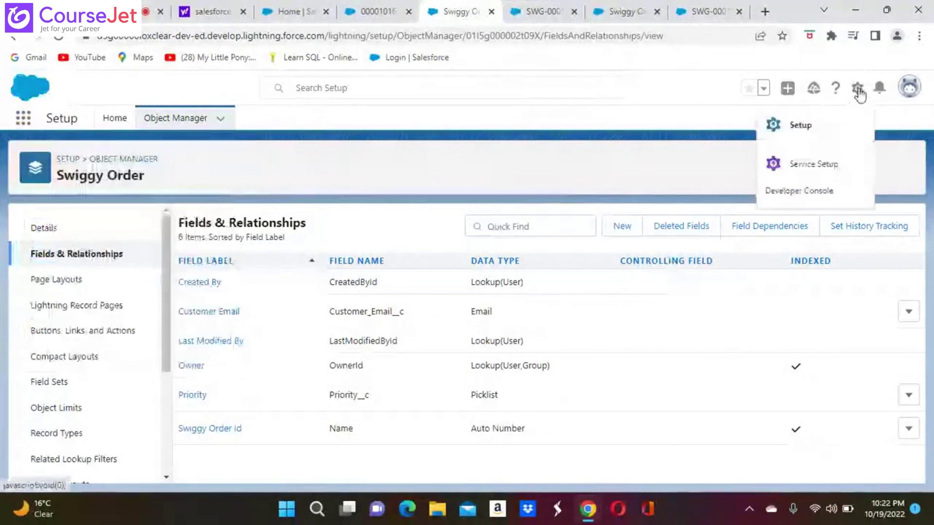
pyautogui.click(800, 127)
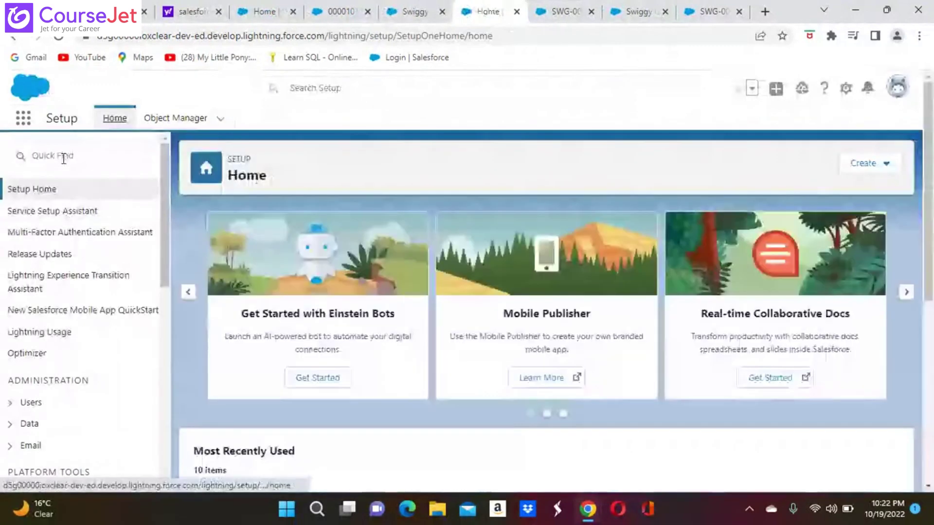
pyautogui.click(64, 156)
pyautogui.write('case')
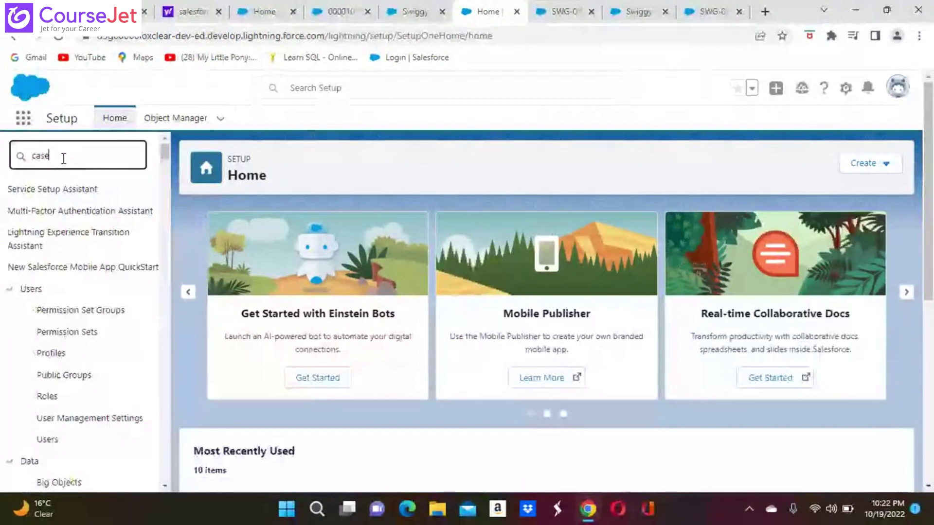
pyautogui.write('s')
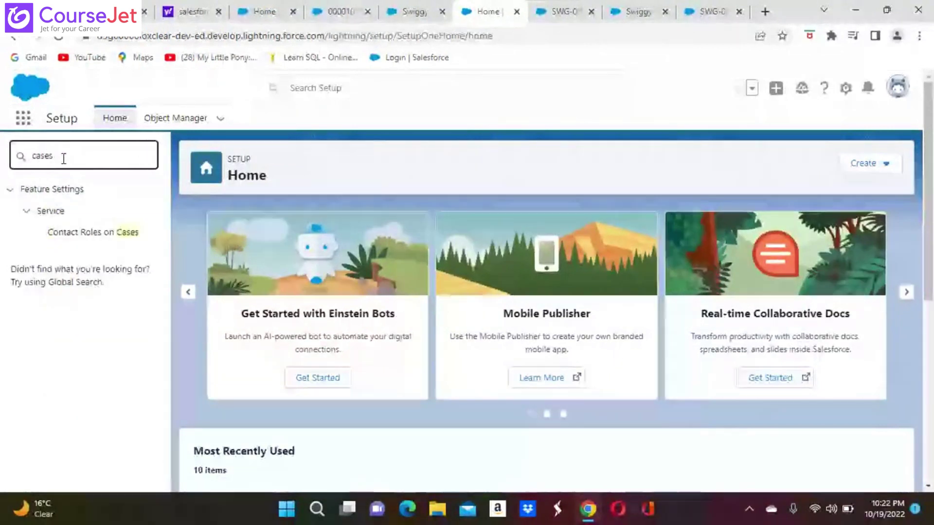
pyautogui.press('BackSpace')
pyautogui.press('BackSpace')
pyautogui.press('BackSpace')
pyautogui.press('BackSpace')
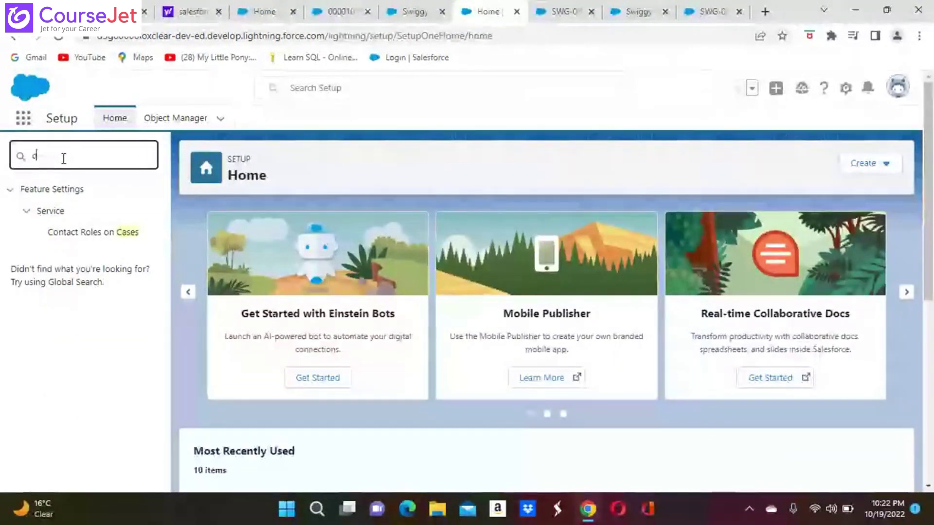
pyautogui.press('BackSpace')
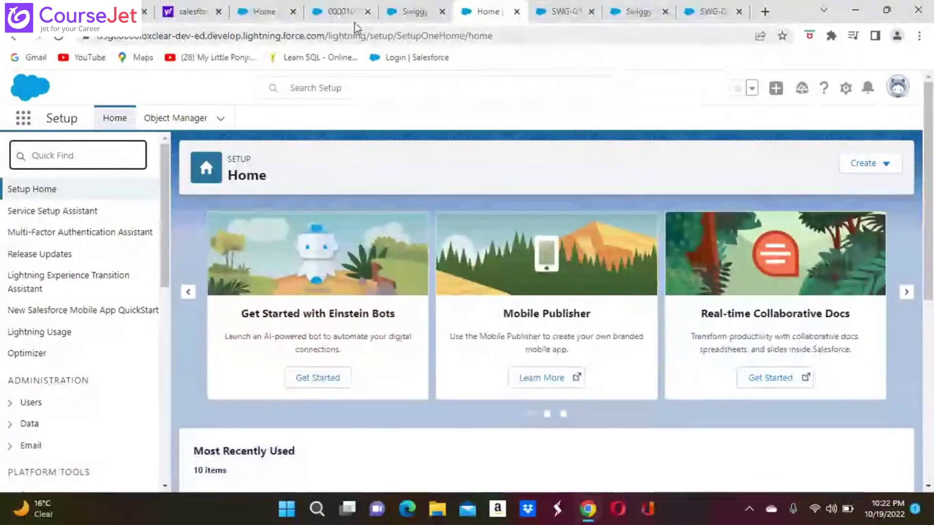
# Step: On the Swiggy Order fields tab, search the App Launcher for 'case'
pyautogui.click(417, 15)
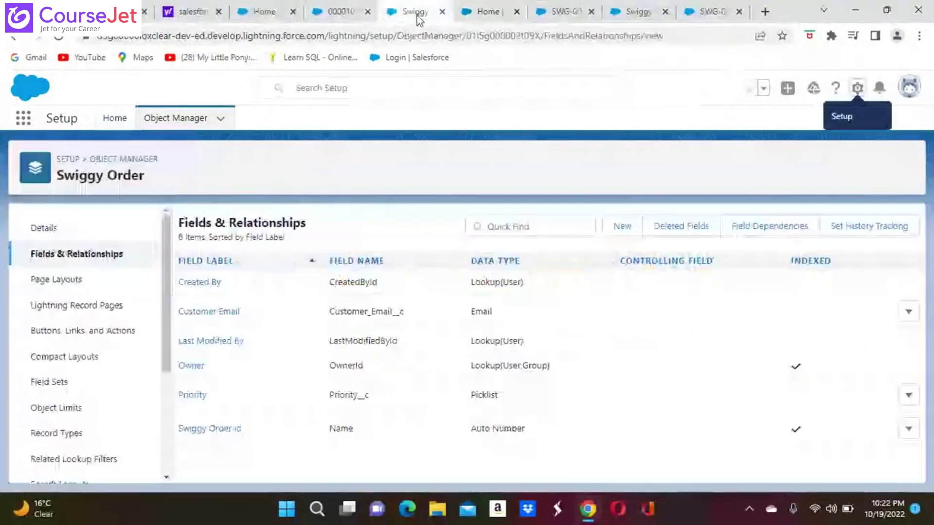
pyautogui.click(23, 118)
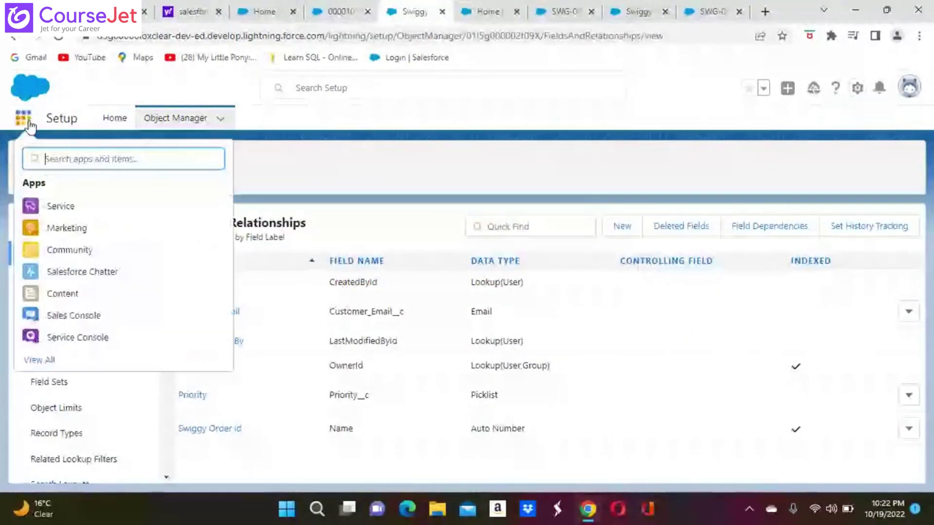
pyautogui.write('cas')
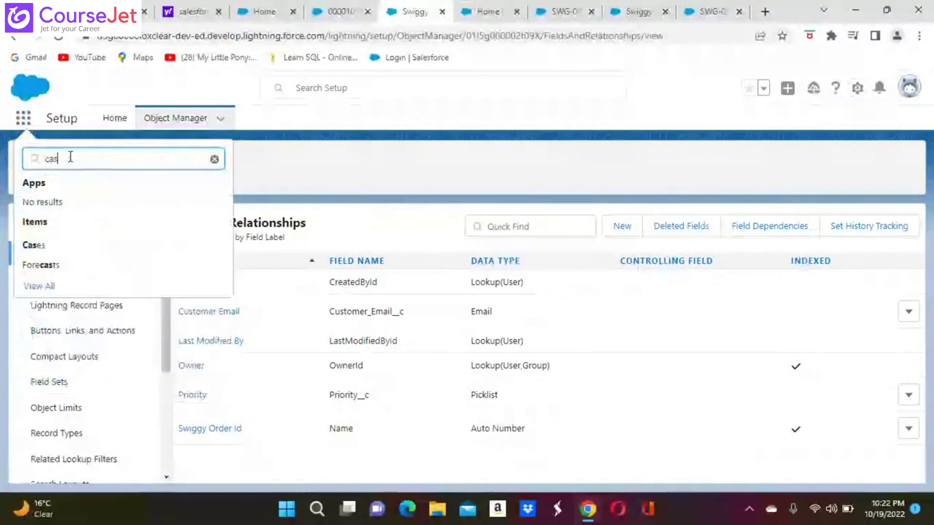
pyautogui.write('e')
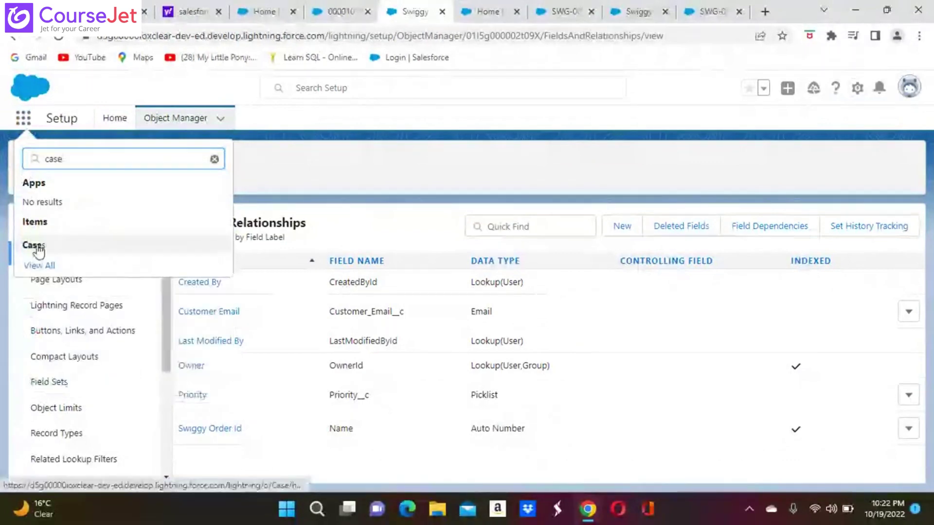
# Step: Open the Cases list and case 00001016, then go back to the SWG-0001 order tab
pyautogui.click(39, 251)
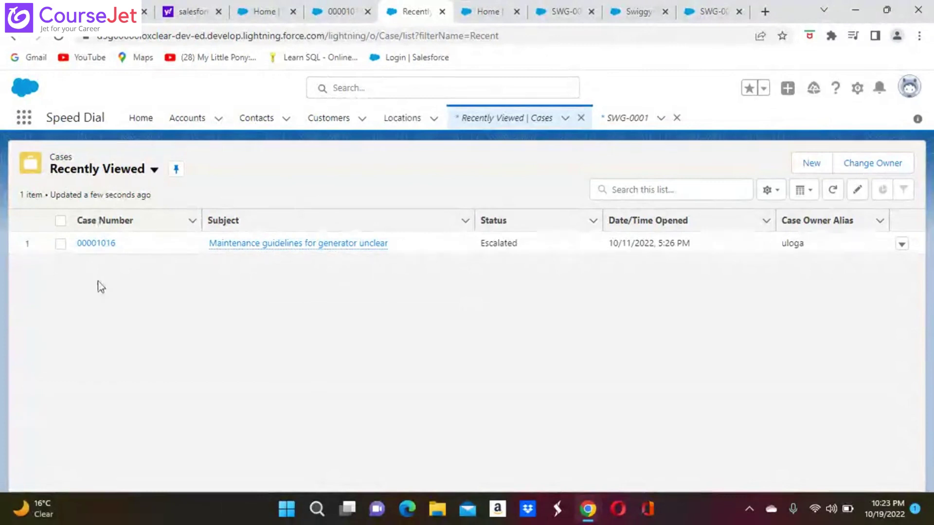
pyautogui.click(104, 248)
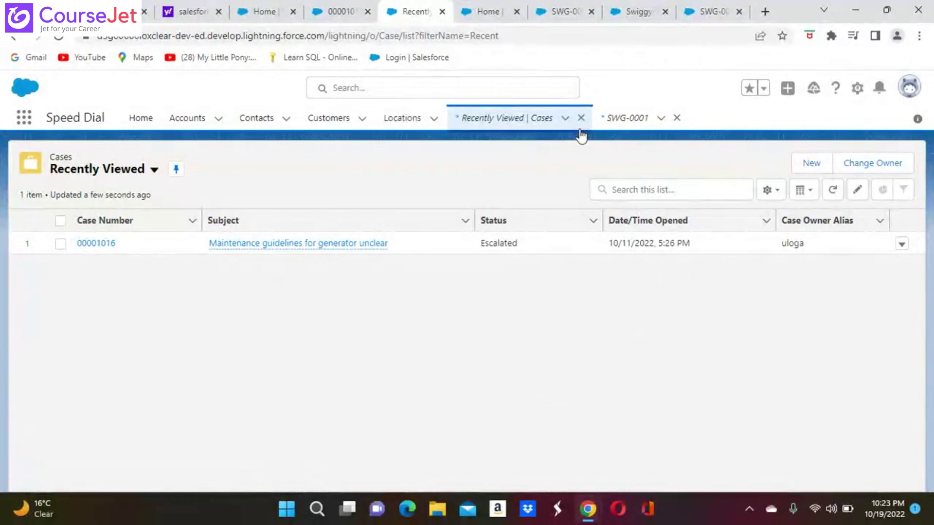
pyautogui.click(26, 120)
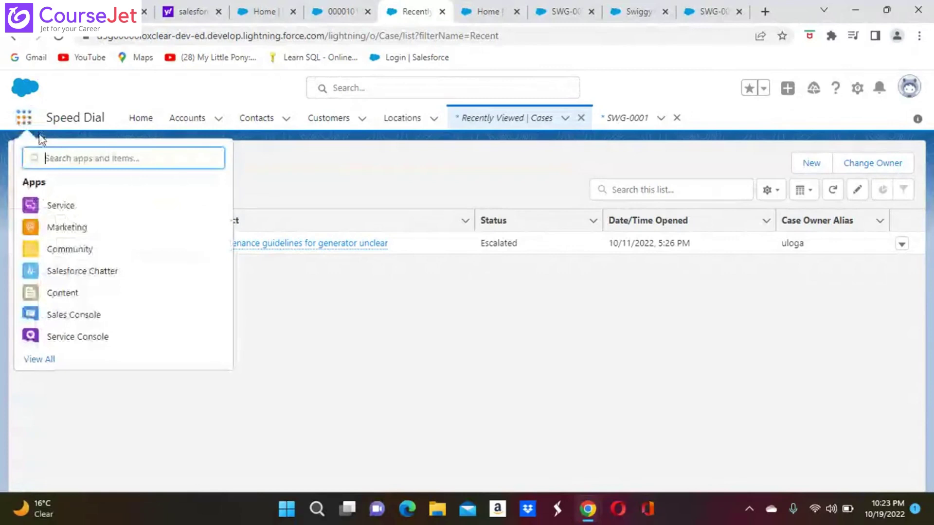
pyautogui.click(856, 90)
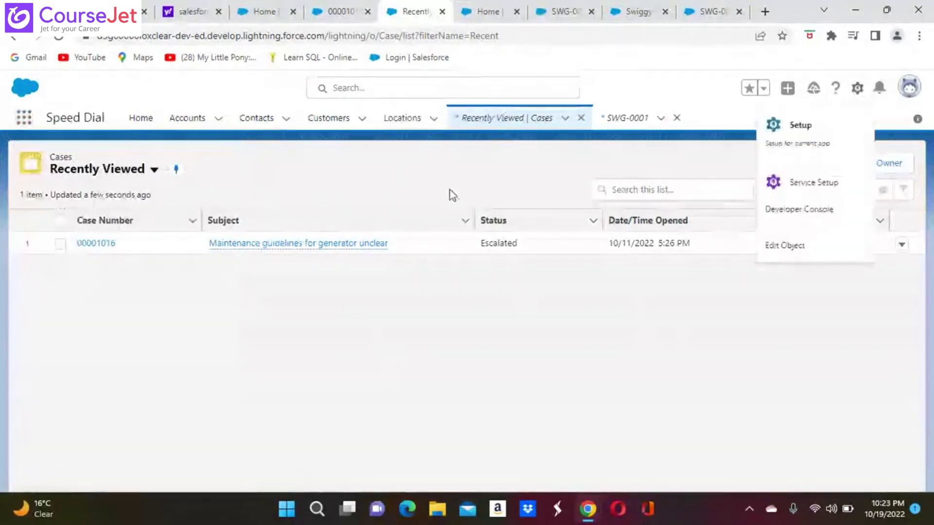
pyautogui.click(557, 13)
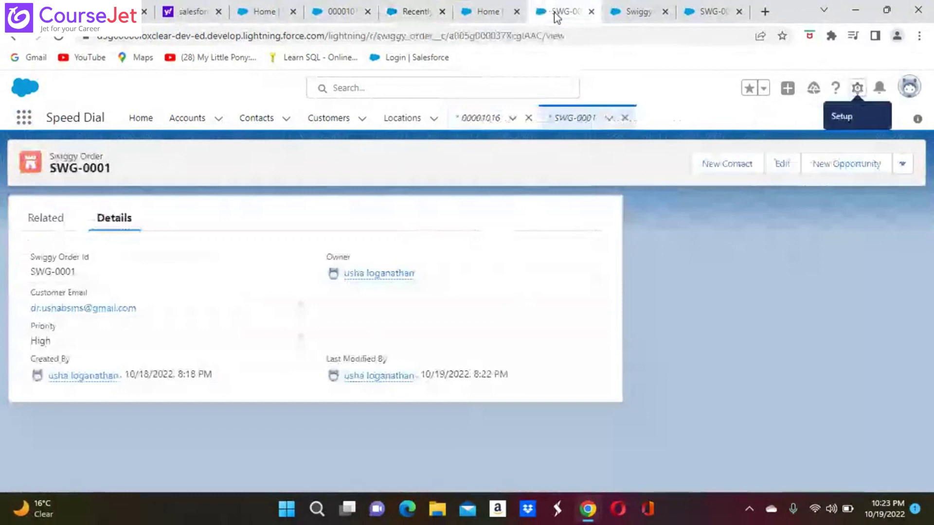
# Step: From Setup Home, search 'process' in Quick Find and open Process Automation > Process Builder
pyautogui.click(482, 15)
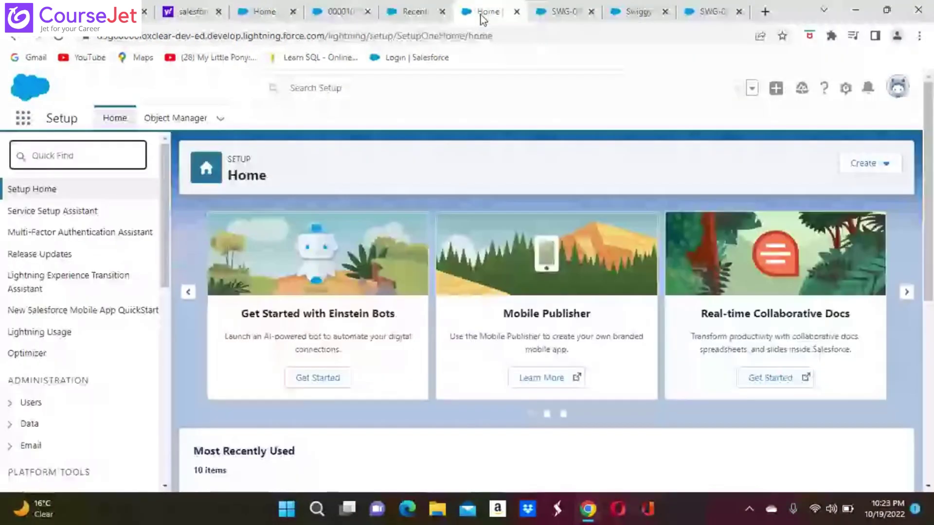
pyautogui.click(49, 157)
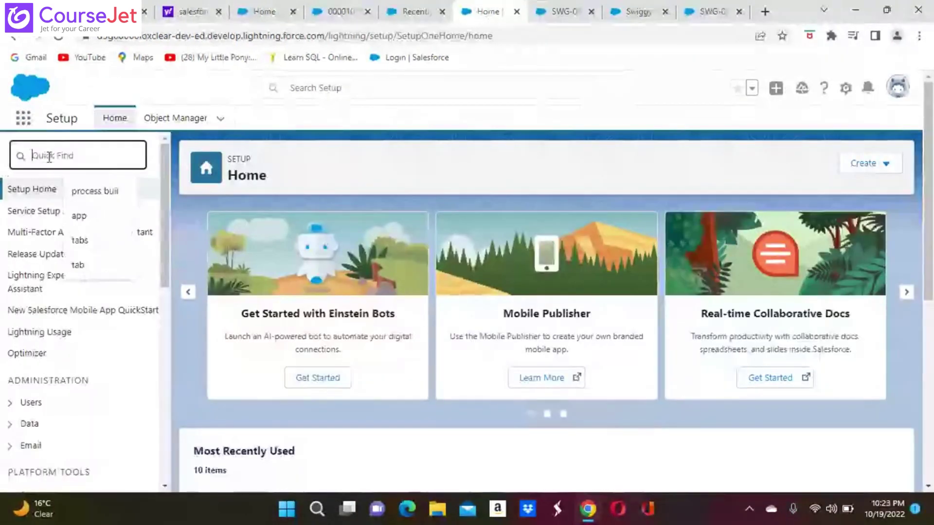
pyautogui.write('sw')
pyautogui.press('BackSpace')
pyautogui.press('BackSpace')
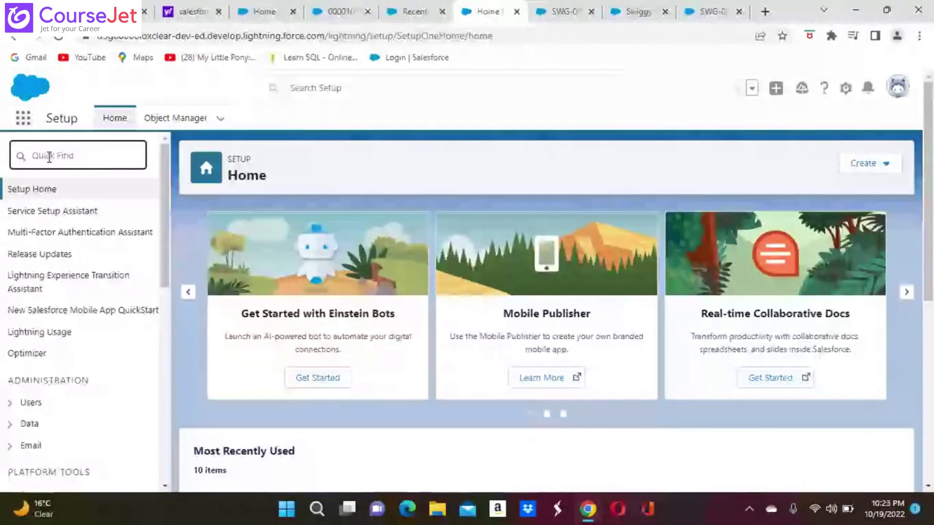
pyautogui.write('p')
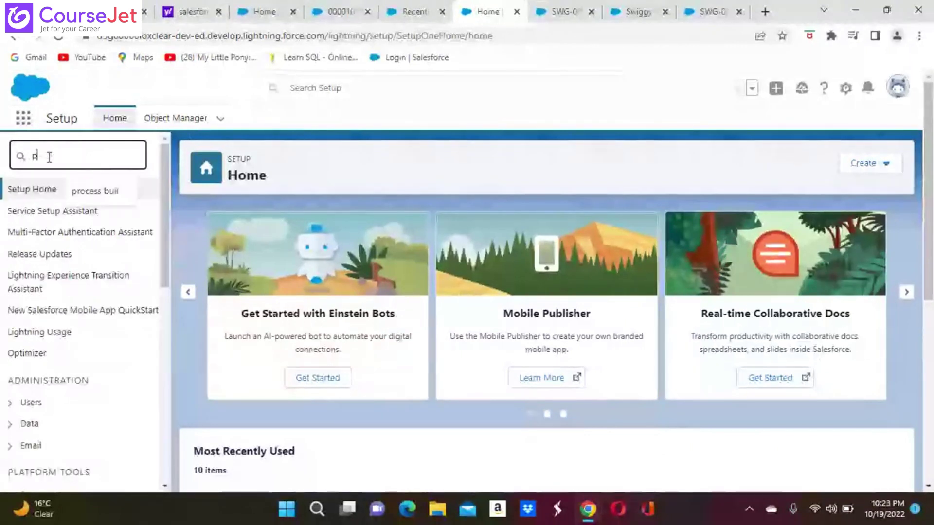
pyautogui.write('rocess buil')
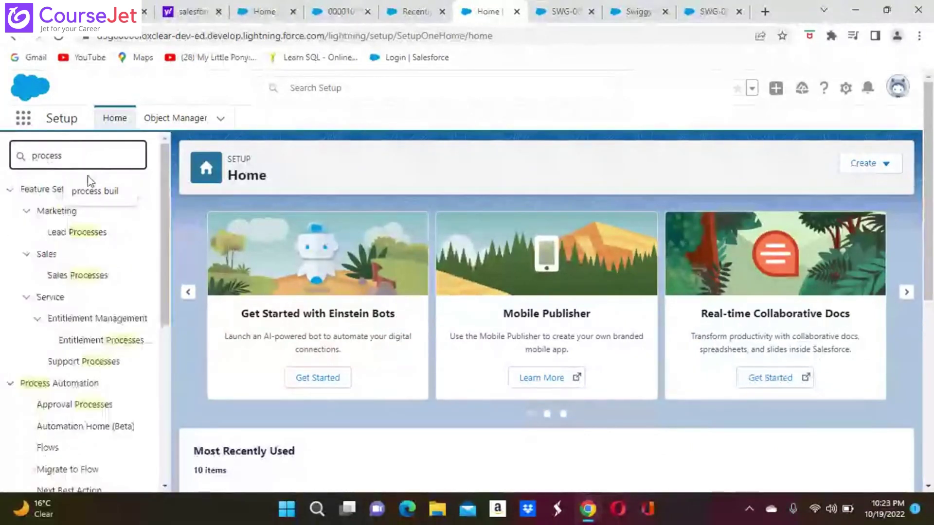
pyautogui.click(113, 192)
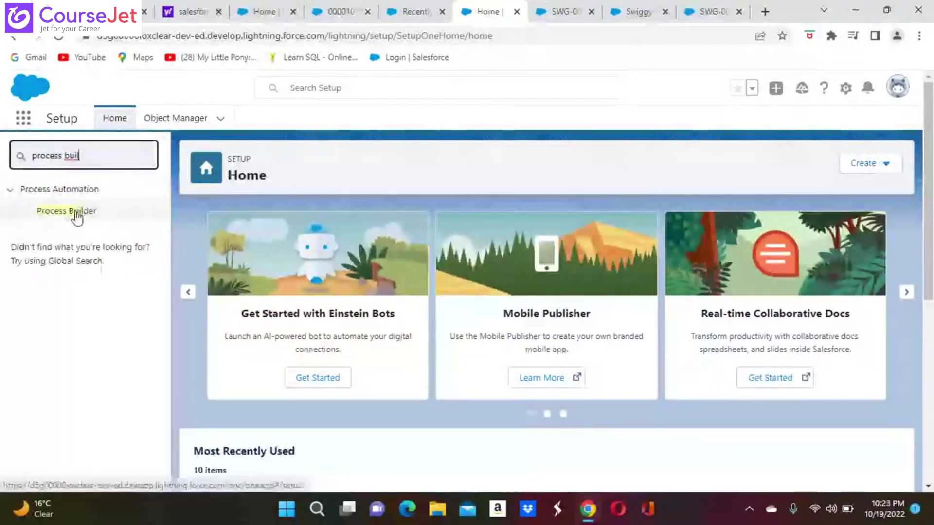
pyautogui.click(76, 216)
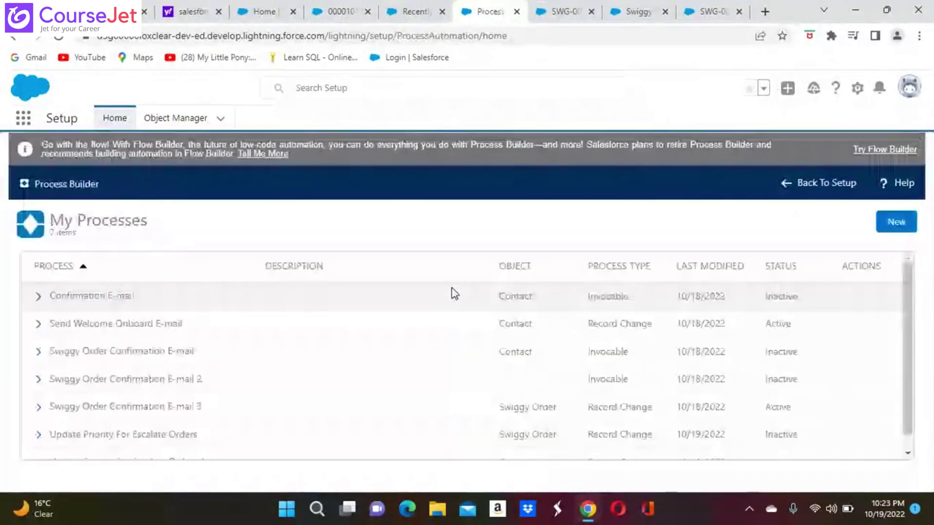
# Step: Start a new process and click into Process Name, then abandon it for Setup Home
pyautogui.click(898, 229)
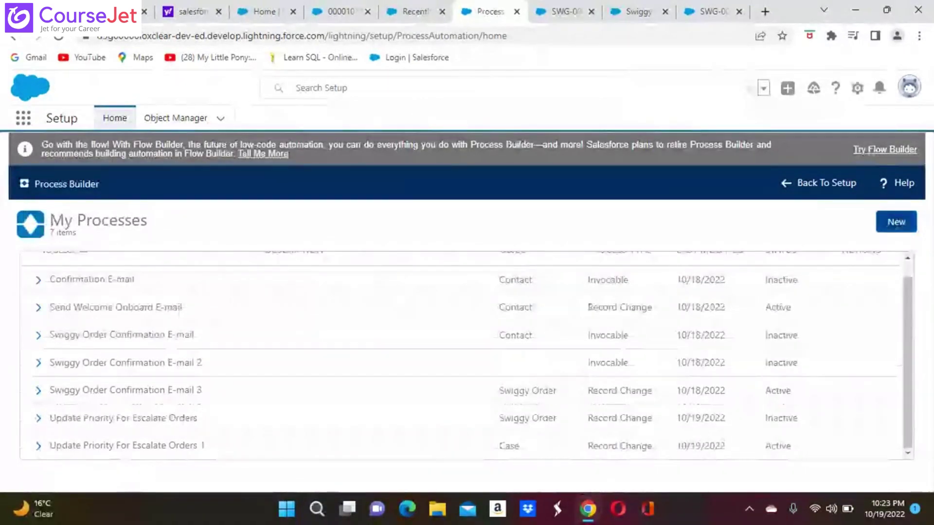
pyautogui.click(896, 225)
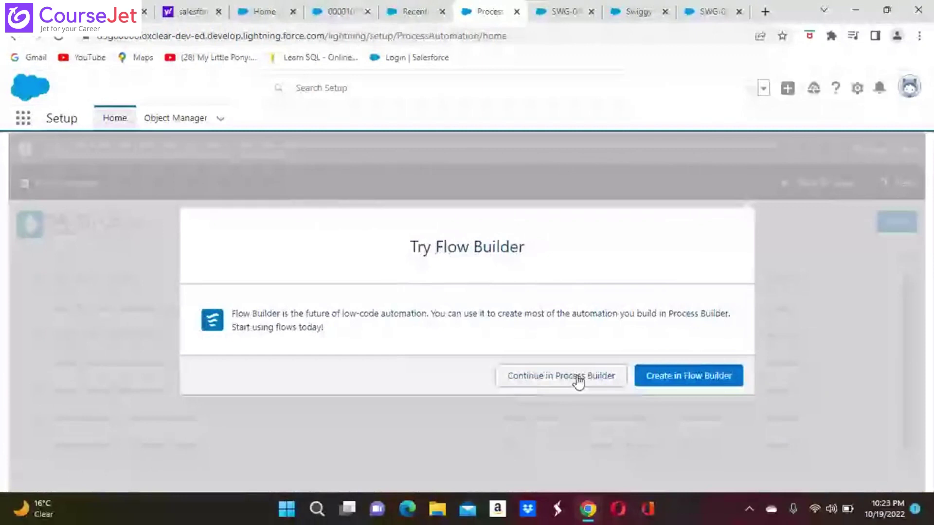
pyautogui.click(573, 378)
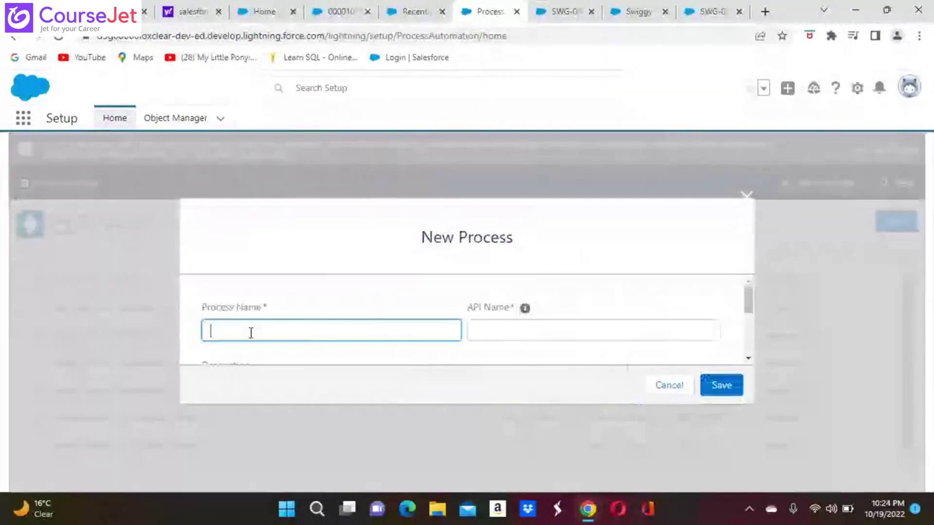
pyautogui.click(250, 333)
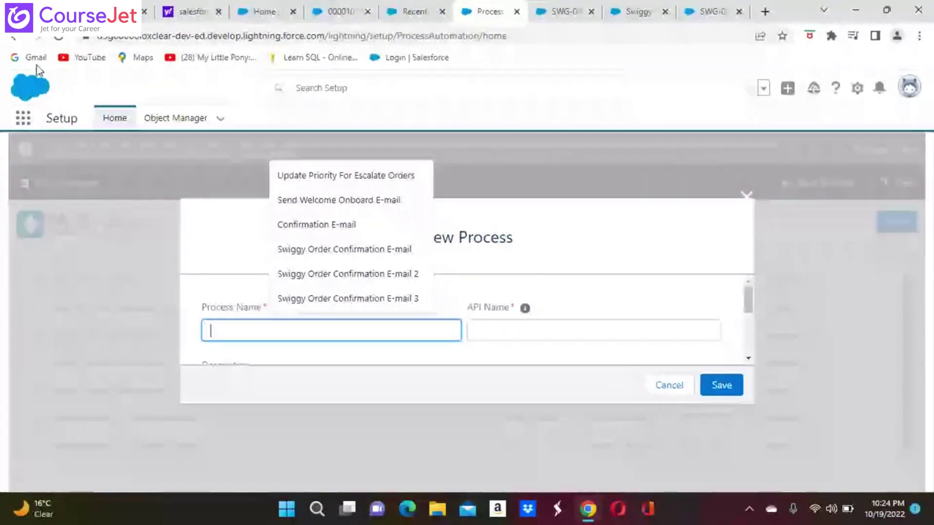
pyautogui.click(14, 37)
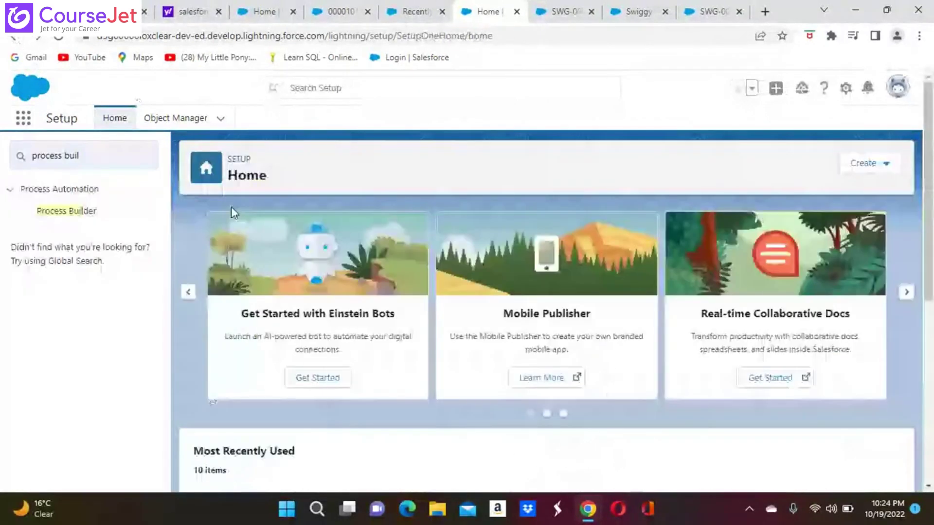
pyautogui.click(81, 212)
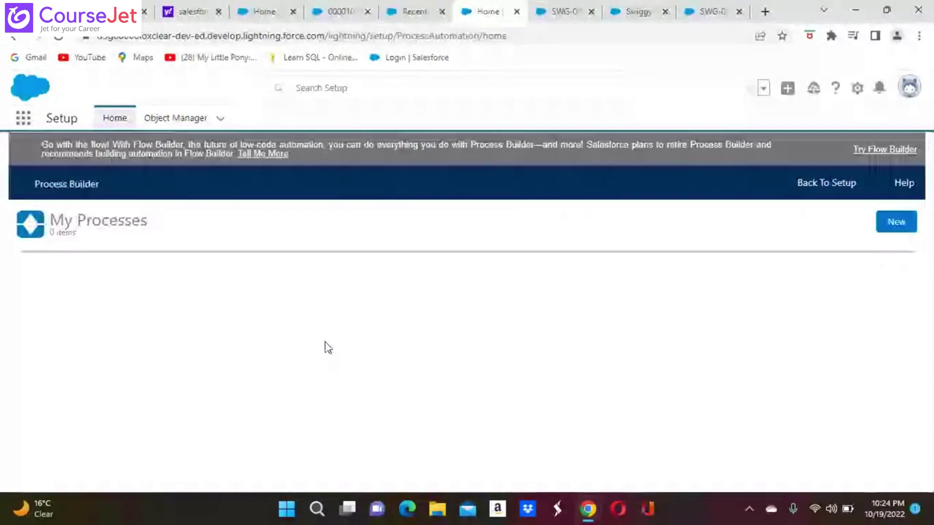
pyautogui.scroll(-1, 202, 387)
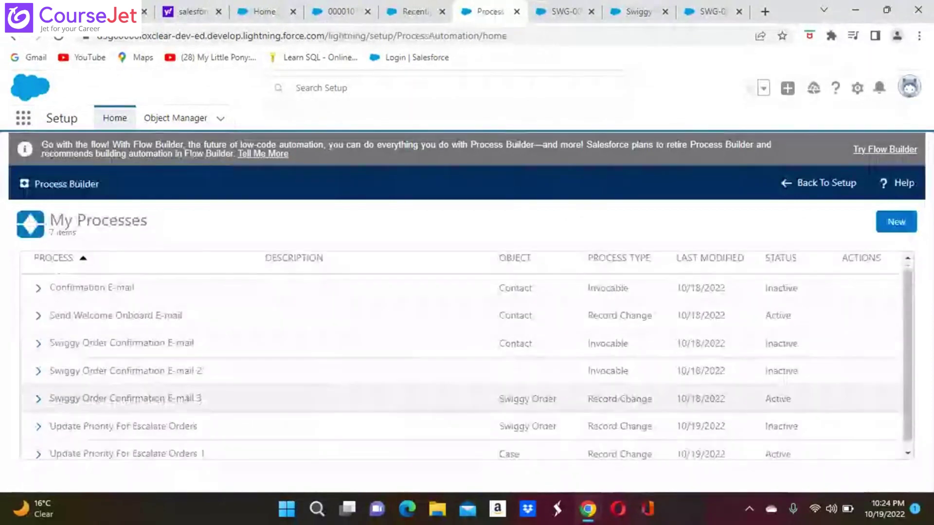
pyautogui.scroll(-1, 146, 398)
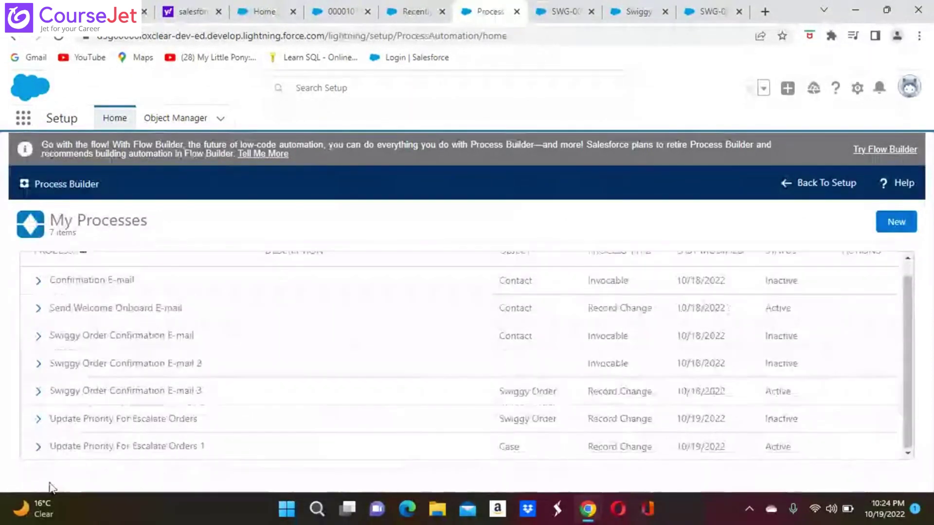
pyautogui.click(139, 449)
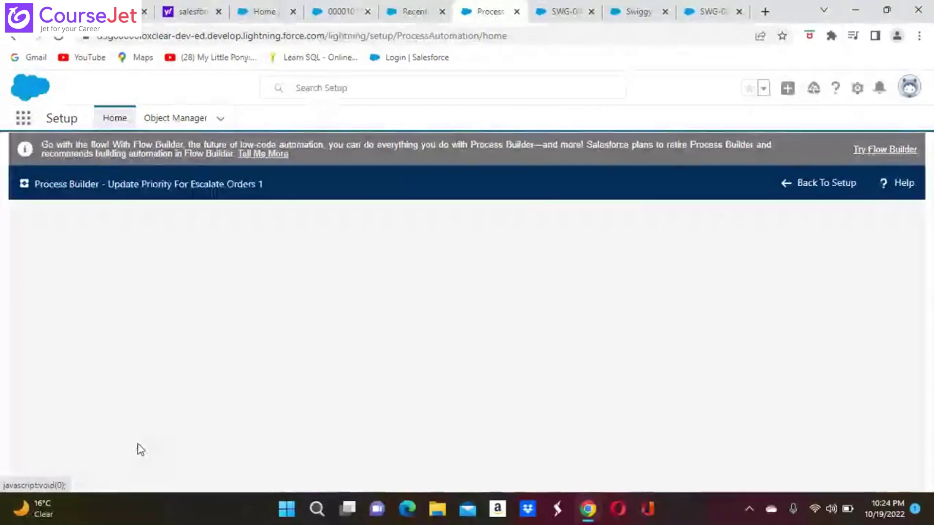
pyautogui.scroll(-3, 488, 387)
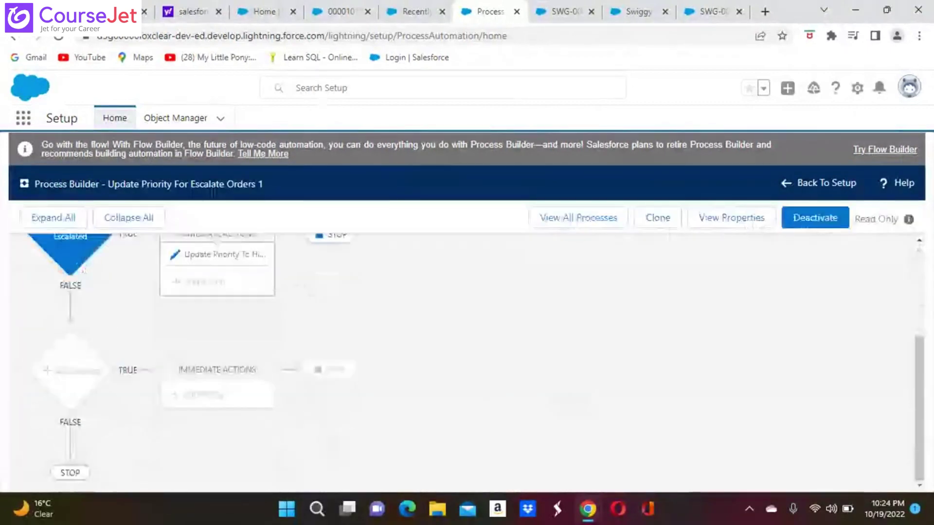
pyautogui.scroll(3, 488, 388)
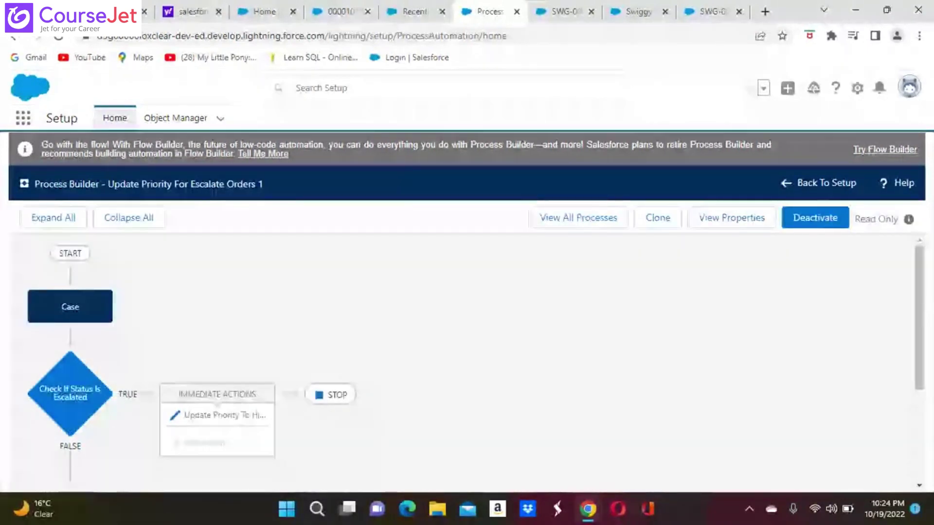
pyautogui.click(13, 37)
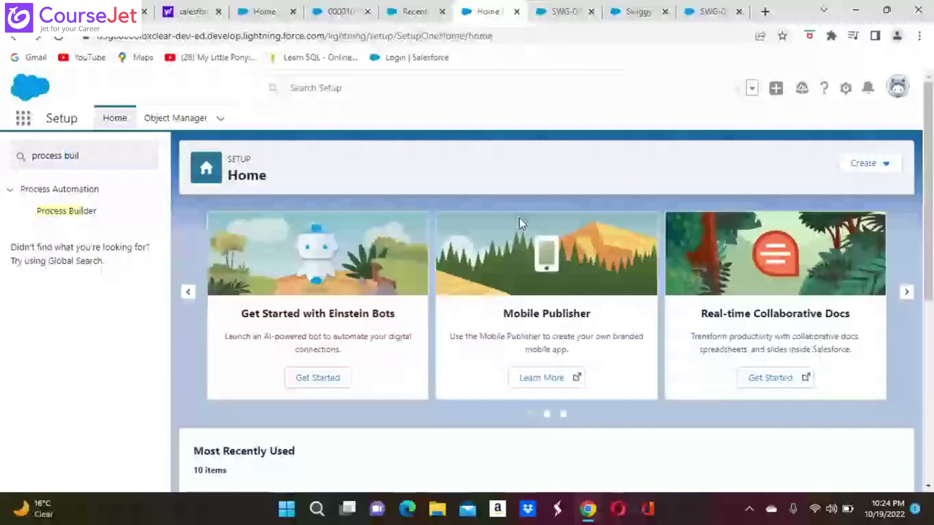
# Step: Go to Setup from the gear menu, try 'swi' in Quick Find, then clear it
pyautogui.click(846, 90)
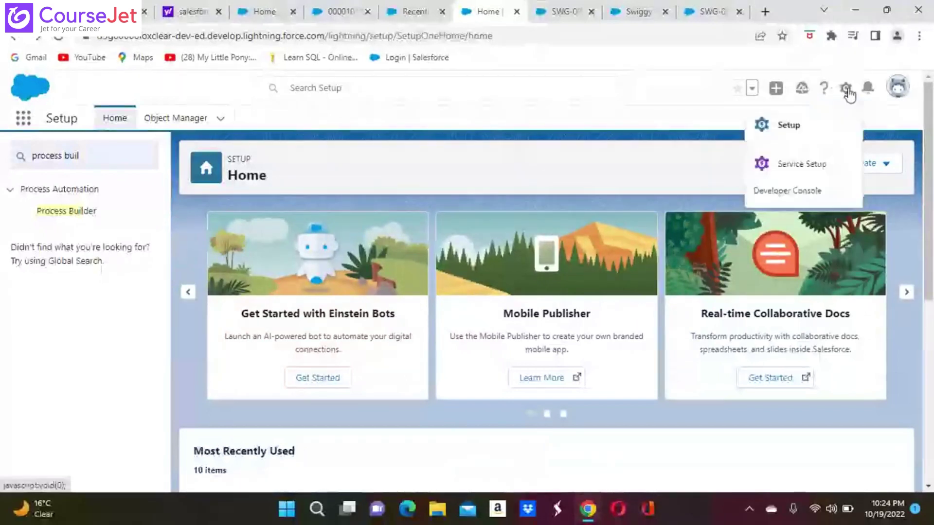
pyautogui.click(791, 128)
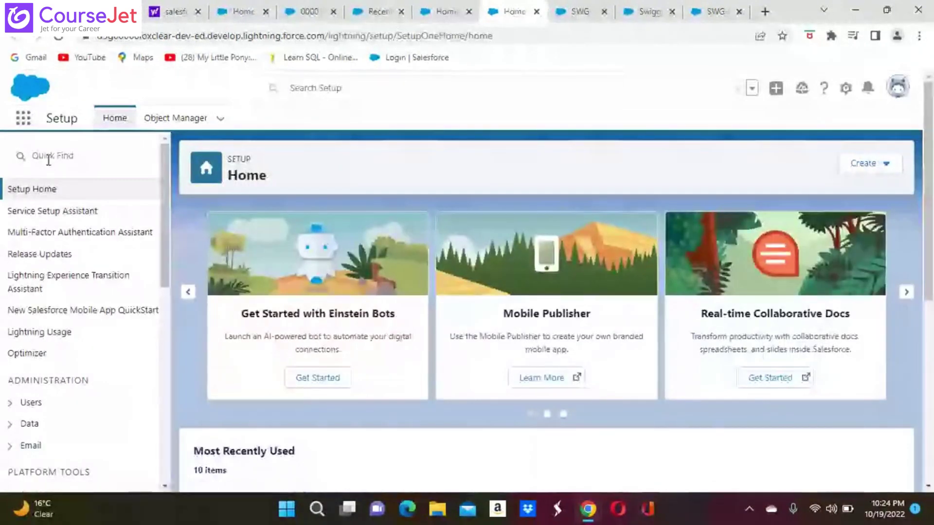
pyautogui.click(44, 155)
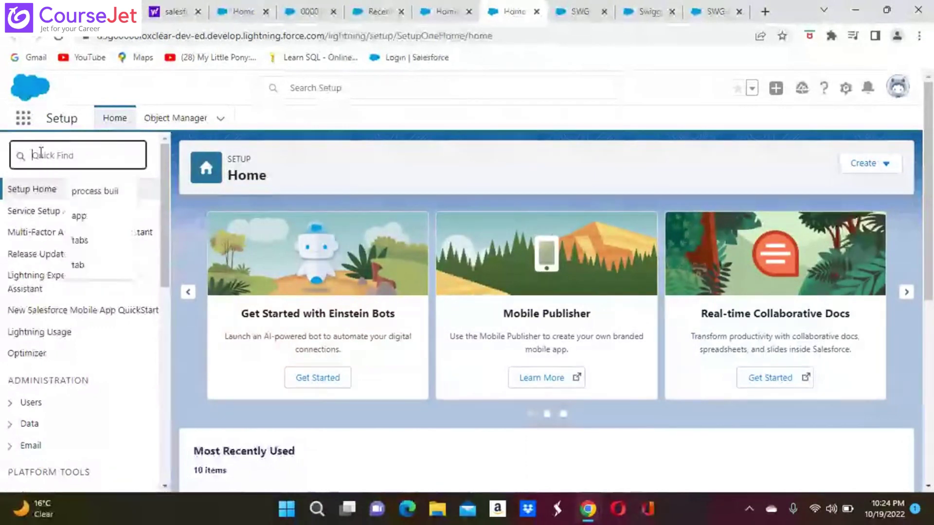
pyautogui.write('sw')
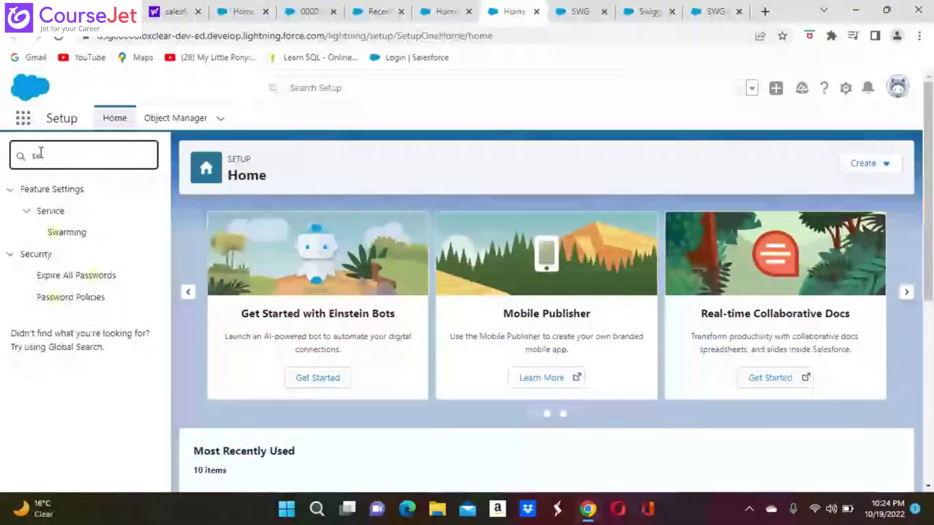
pyautogui.write('ig')
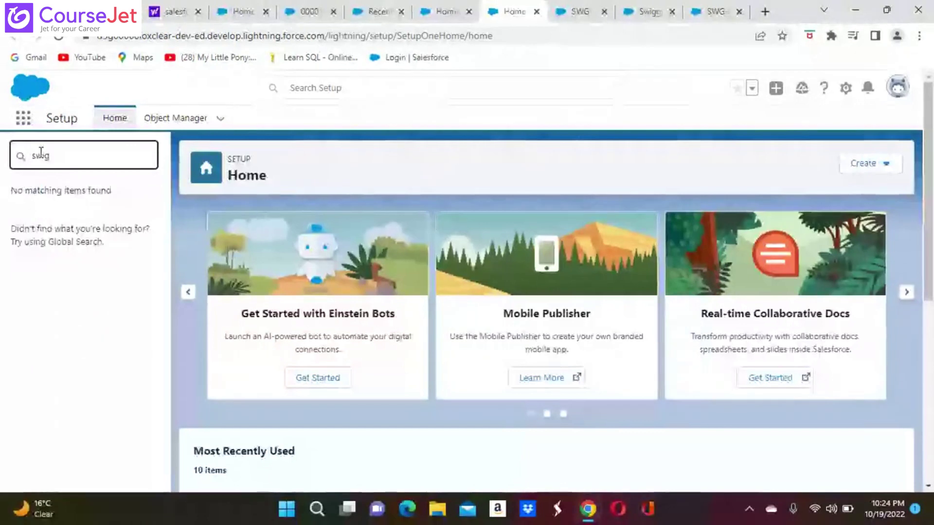
pyautogui.press('BackSpace')
pyautogui.press('BackSpace')
pyautogui.press('BackSpace')
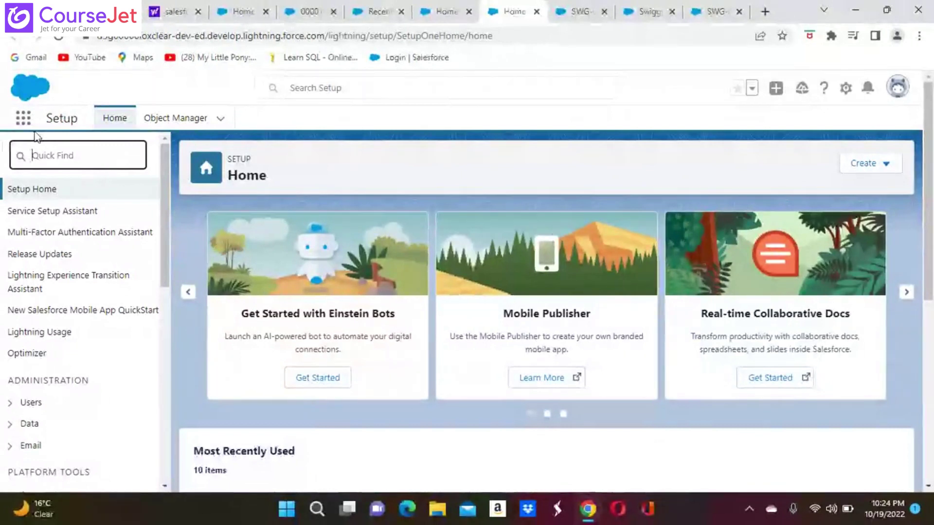
# Step: Search 'swi' in the App Launcher and open the Swiggy Orders list
pyautogui.click(23, 117)
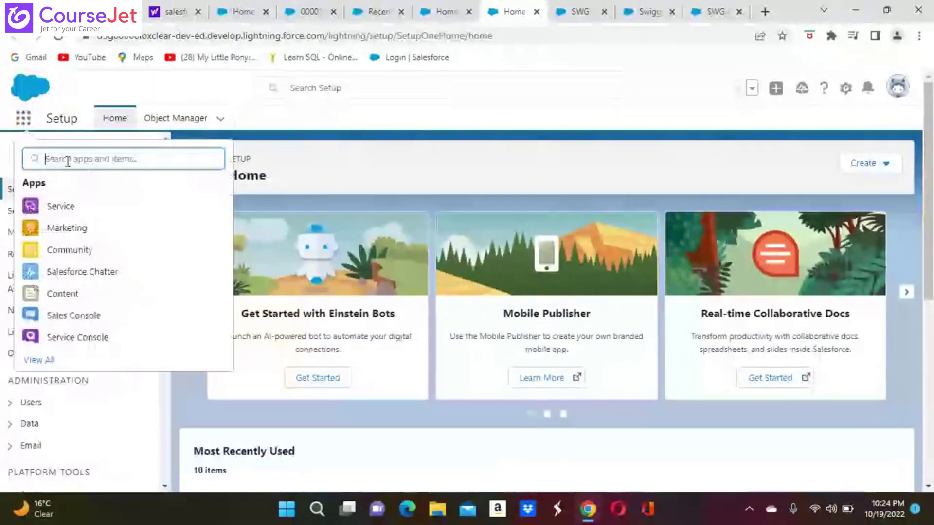
pyautogui.write('swi')
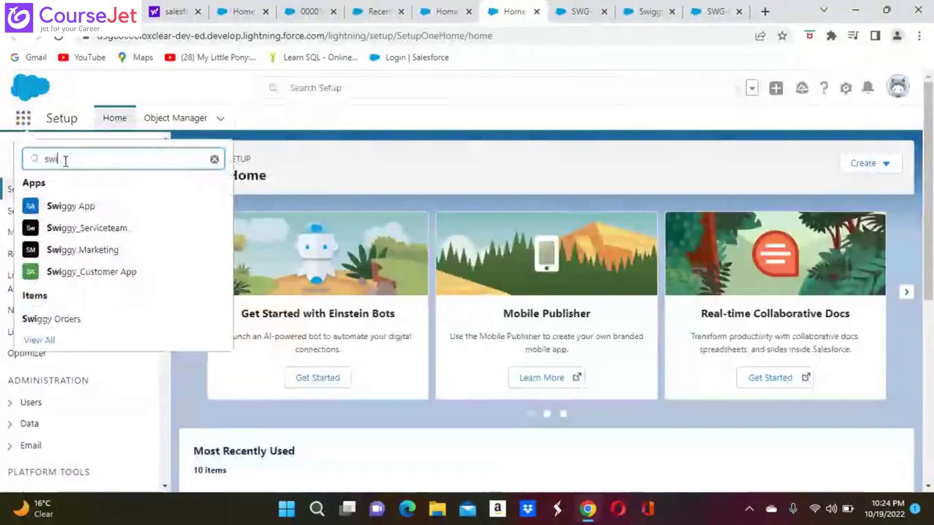
pyautogui.click(67, 323)
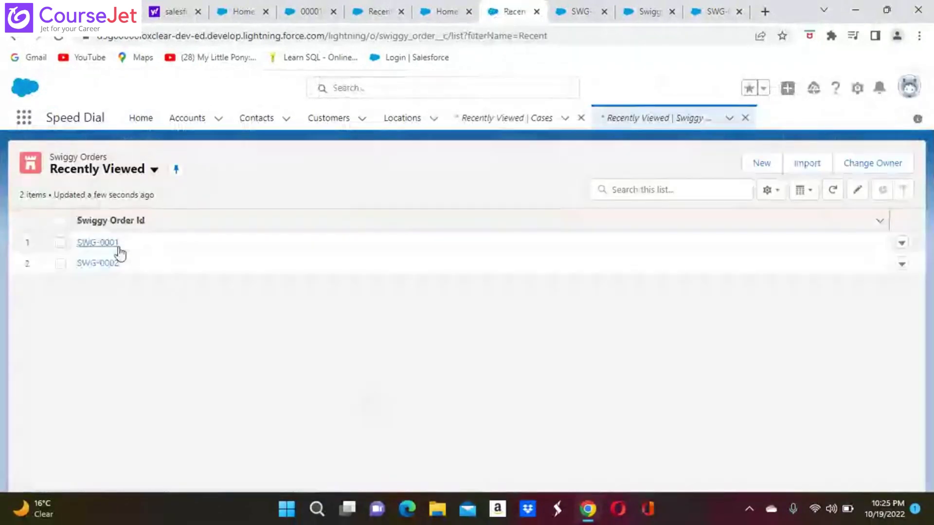
# Step: View order SWG-0001, check case 00001016's High priority, then return to Swiggy Order Fields & Relationships
pyautogui.click(109, 243)
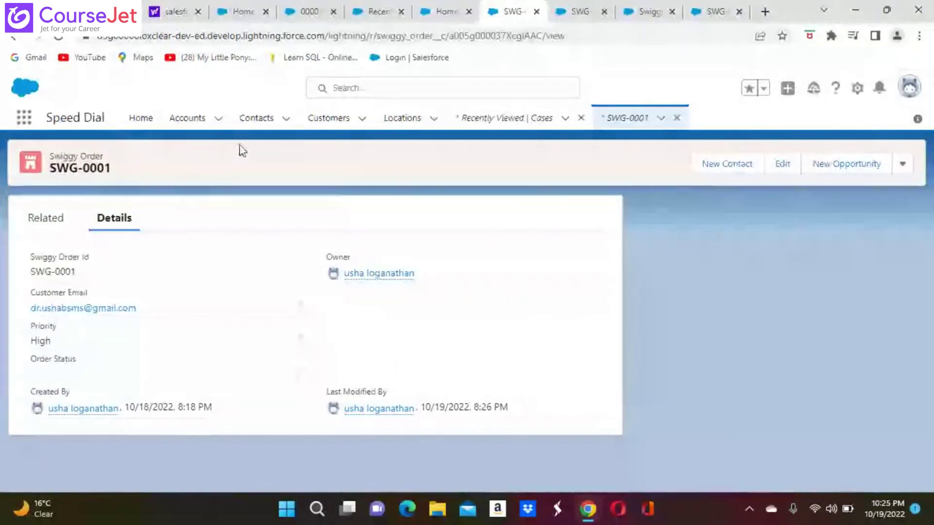
pyautogui.click(14, 37)
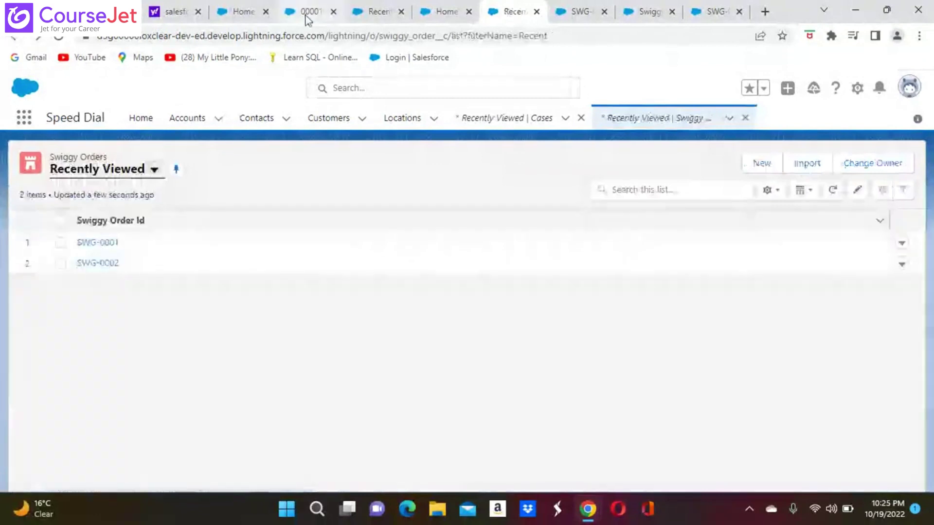
pyautogui.click(309, 14)
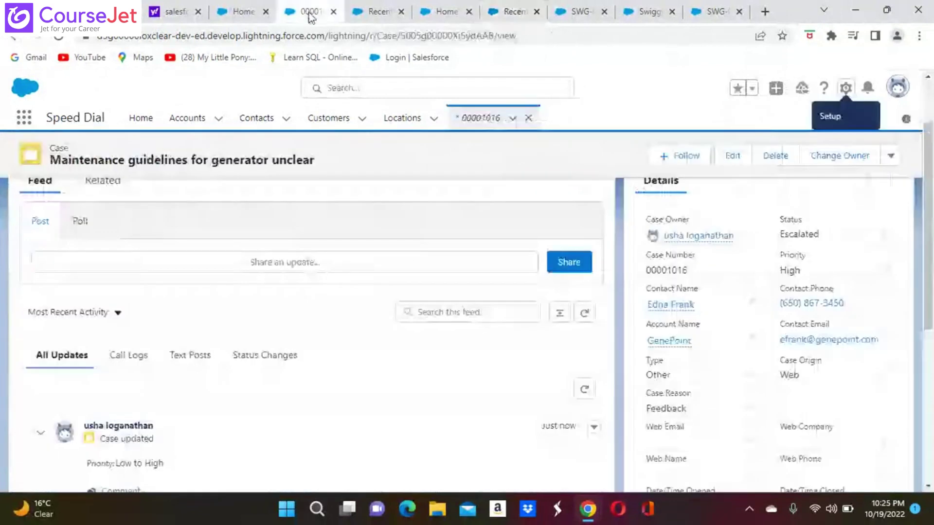
pyautogui.scroll(2, 311, 293)
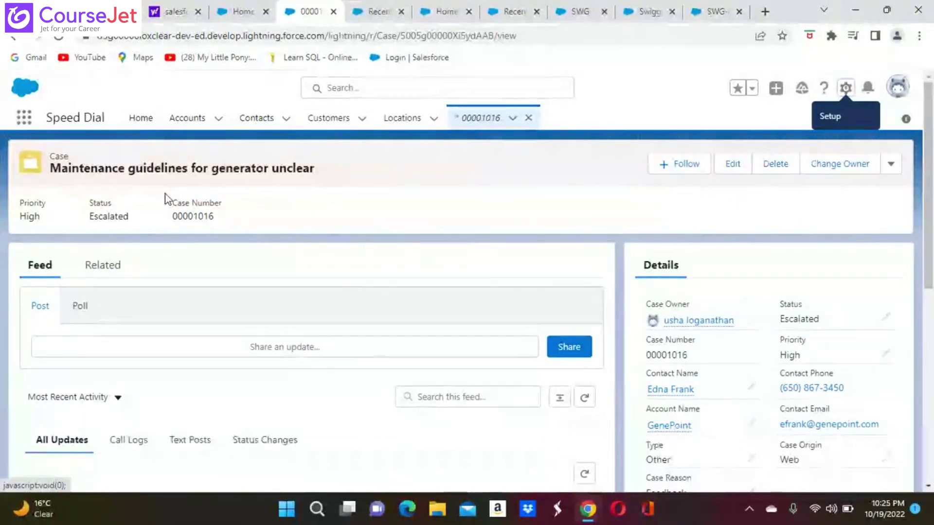
pyautogui.click(649, 12)
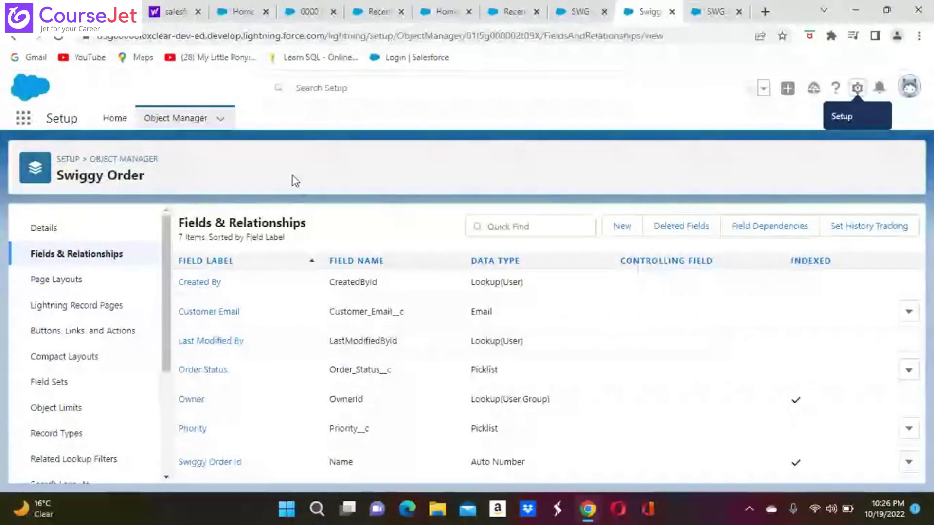
# Step: Cycle through the SWG-0001, Swiggy Order fields, Swiggy Orders, cases and case 00001016 tabs
pyautogui.click(711, 15)
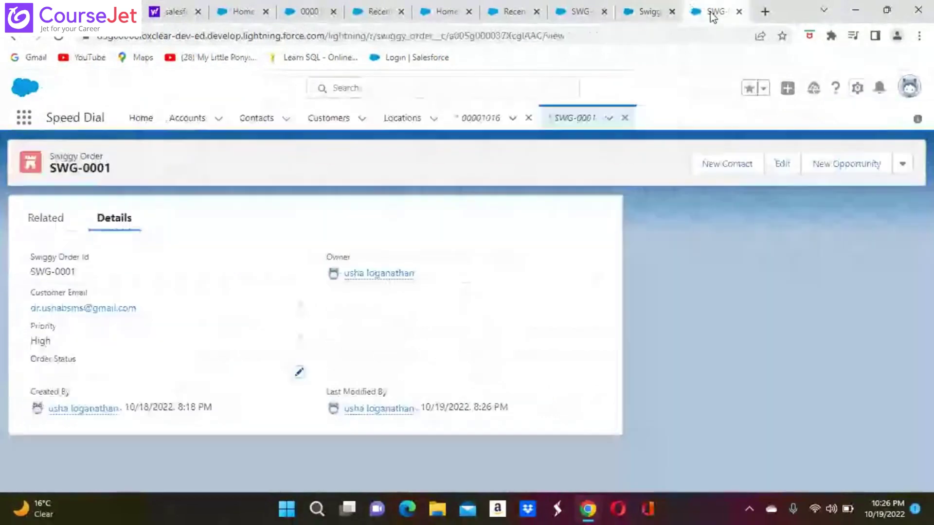
pyautogui.click(647, 11)
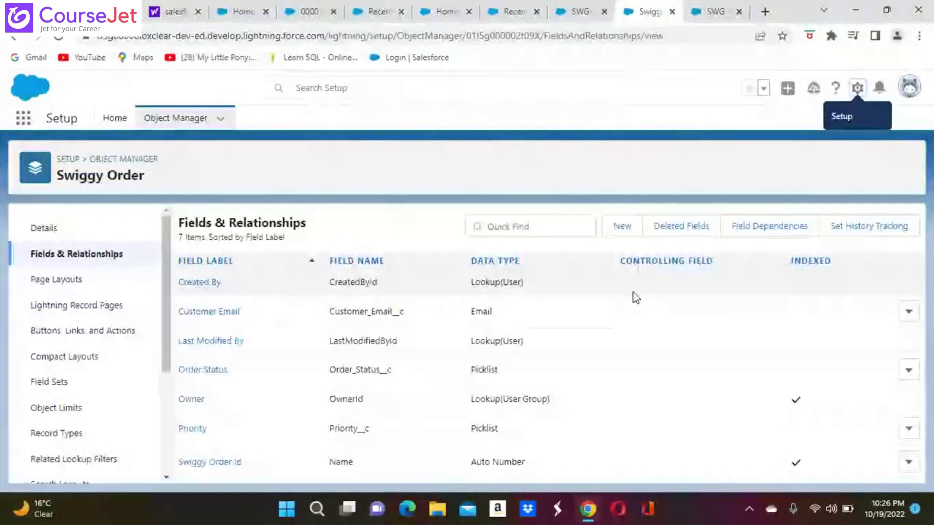
pyautogui.click(515, 12)
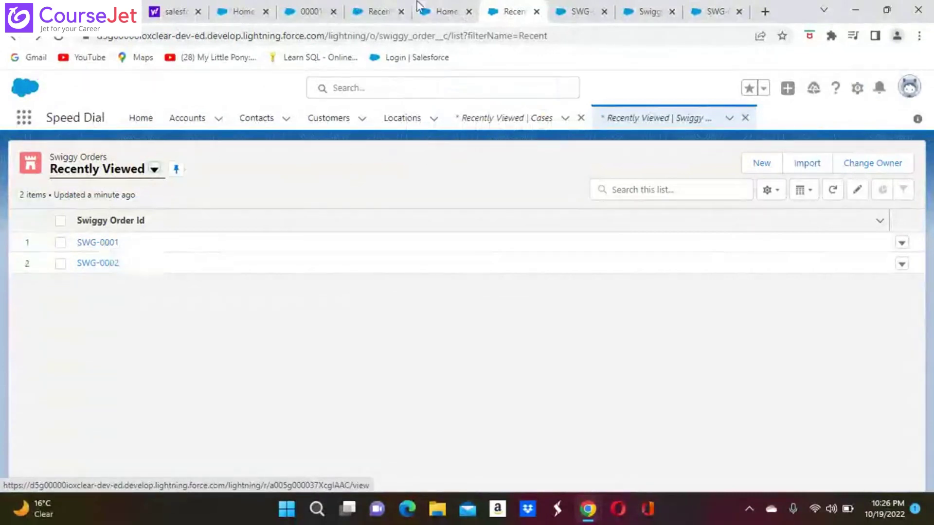
pyautogui.click(377, 14)
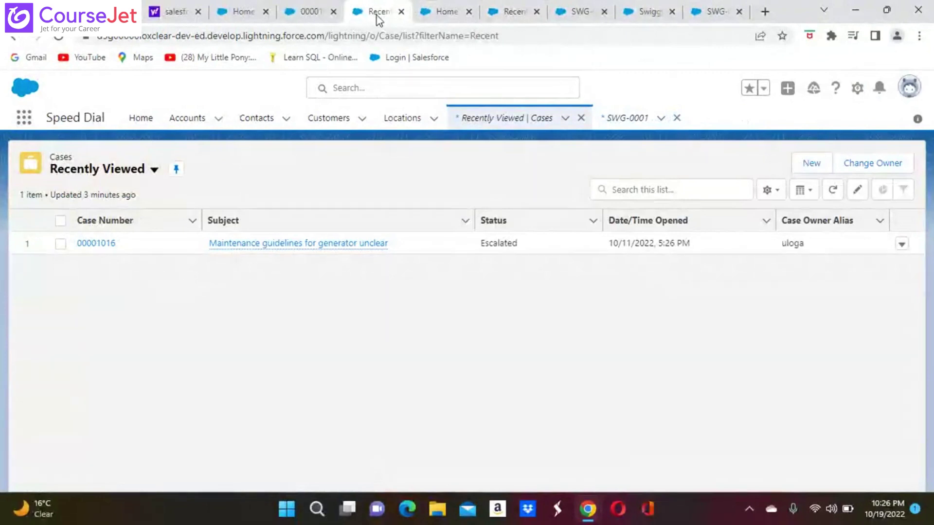
pyautogui.click(322, 14)
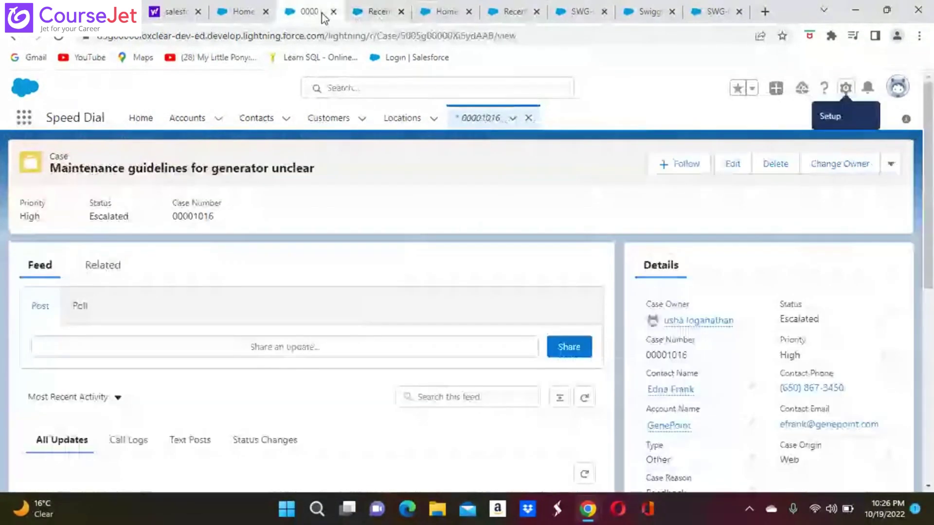
pyautogui.click(537, 12)
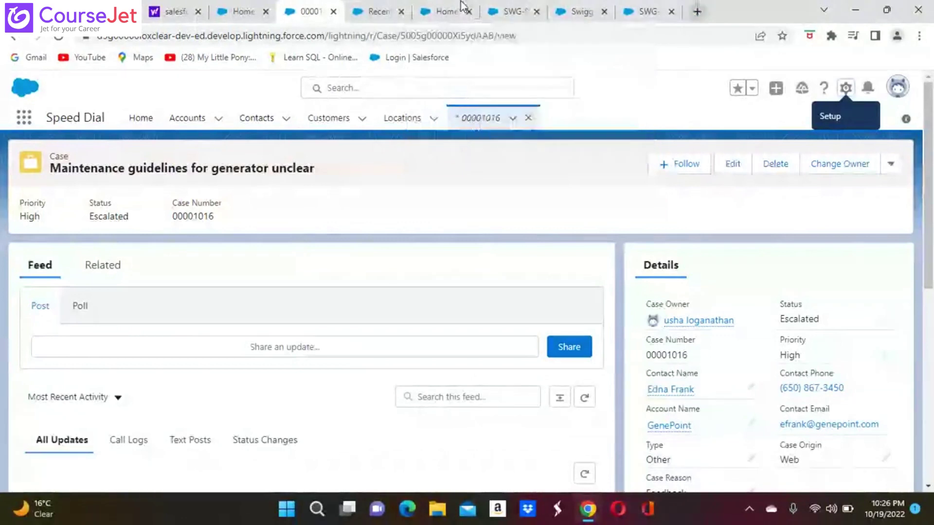
pyautogui.click(374, 18)
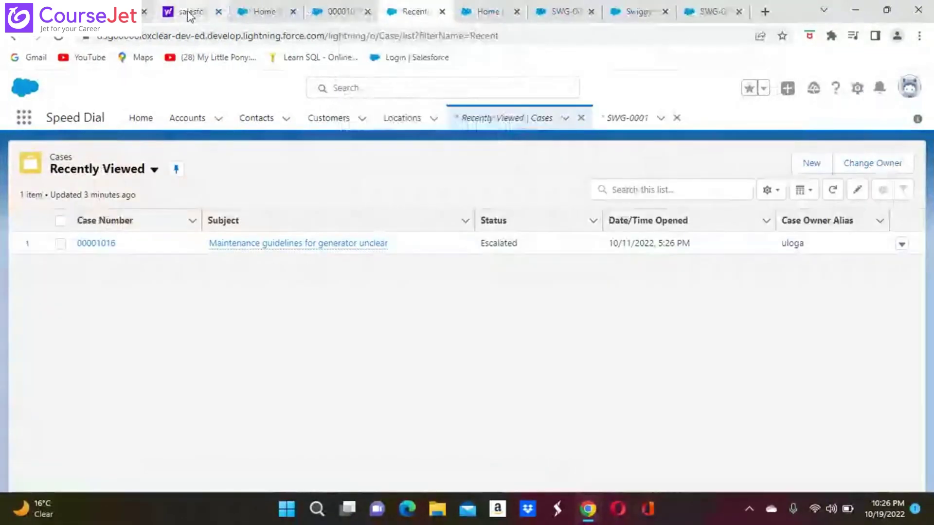
pyautogui.click(189, 14)
# Step: Visit Salesforce Home and the App Launcher, revisit SWG-0001, then reach the Setup Home 'process buil' search
pyautogui.click(248, 14)
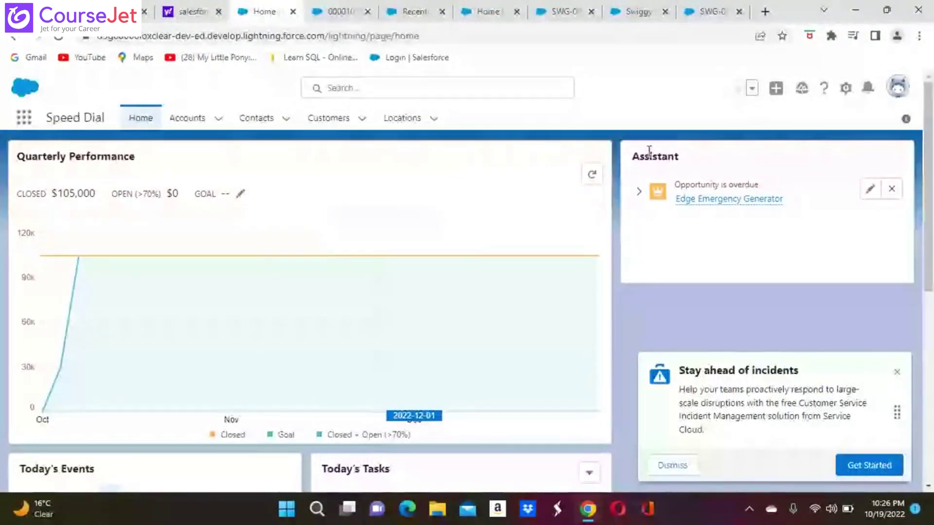
pyautogui.click(27, 121)
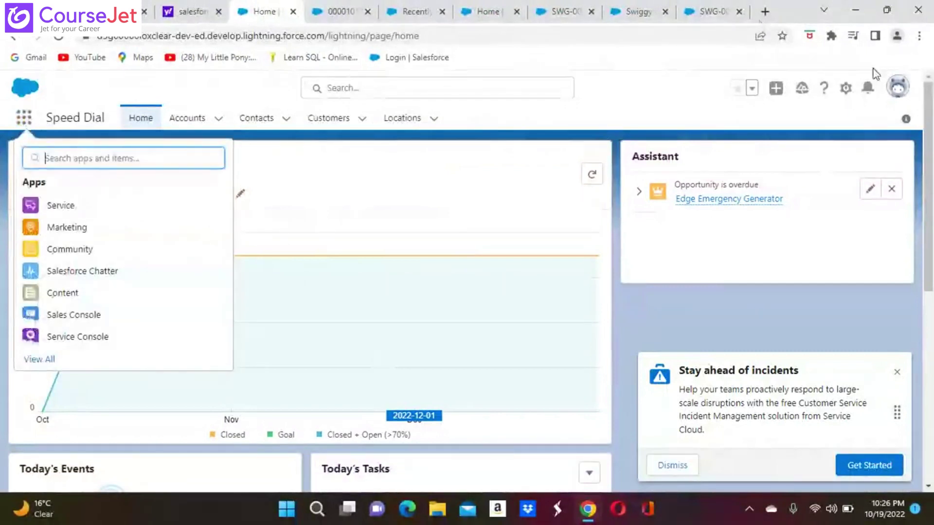
pyautogui.click(716, 19)
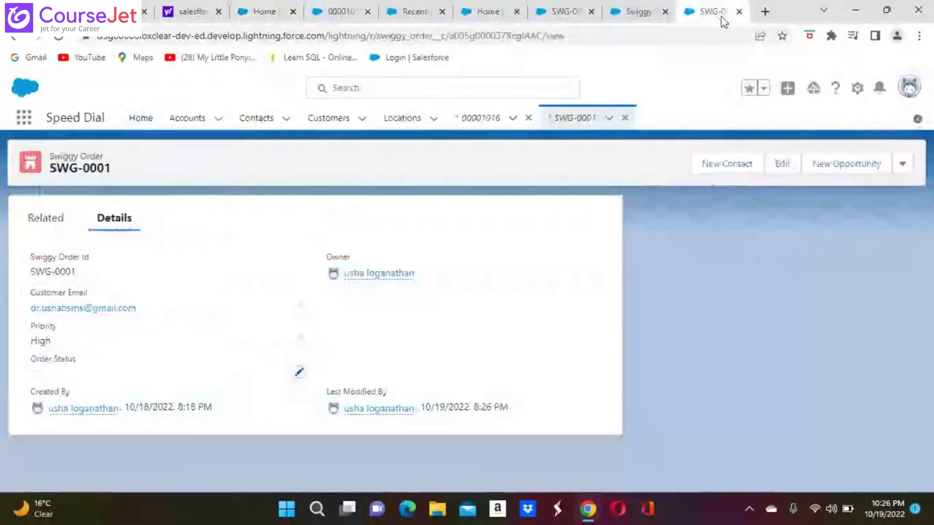
pyautogui.click(638, 14)
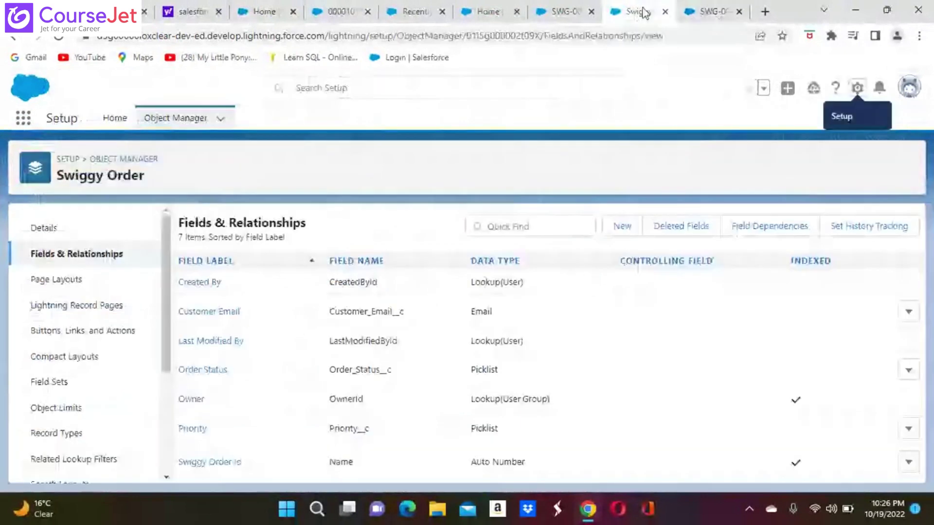
pyautogui.click(558, 13)
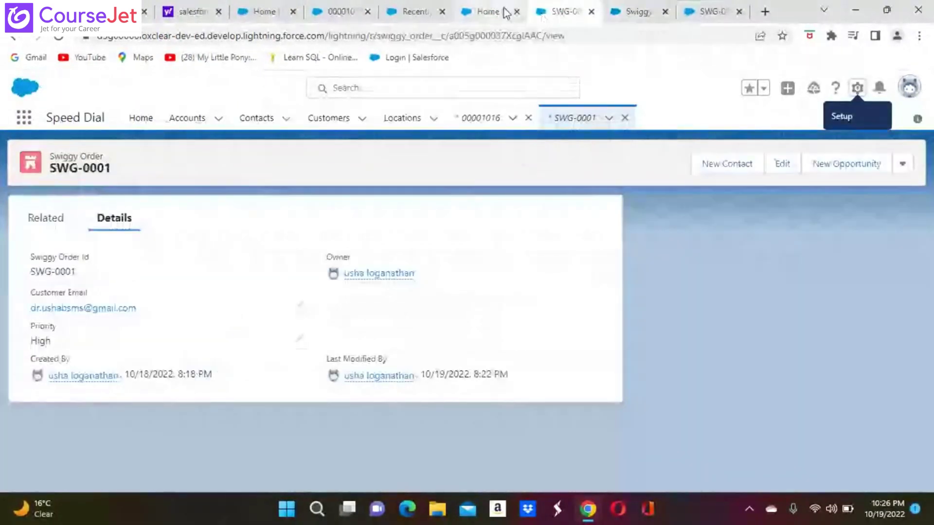
pyautogui.click(504, 12)
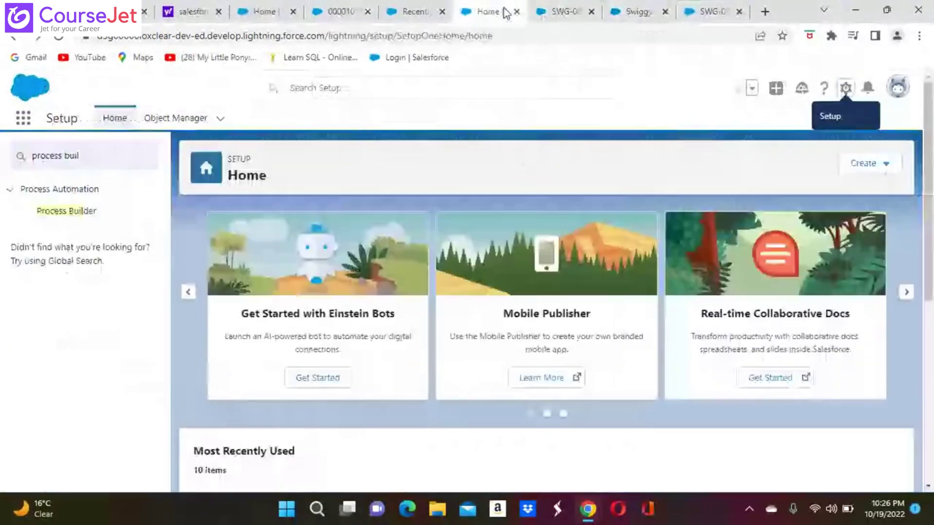
# Step: Inspect the Update Priority For Escalate Orders 1 process, go back, and switch to the Teachmint class
pyautogui.click(81, 212)
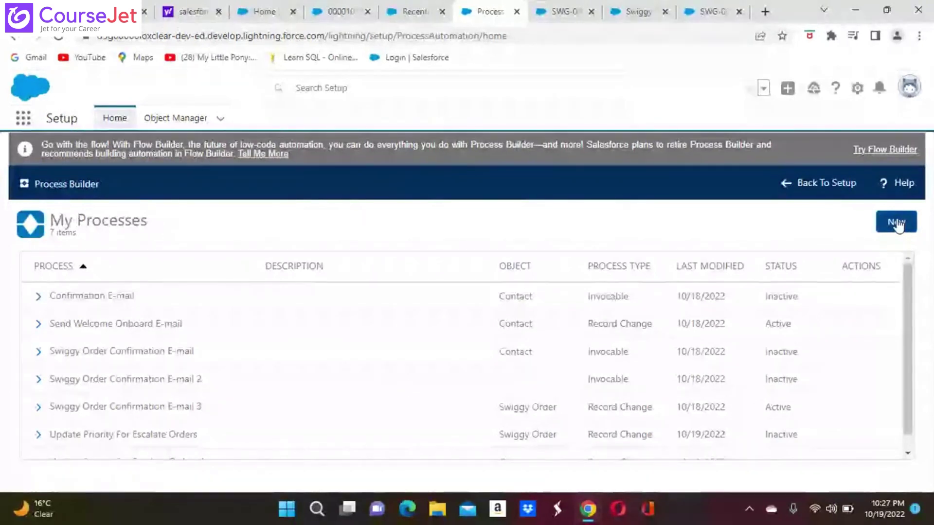
pyautogui.scroll(-1, 462, 355)
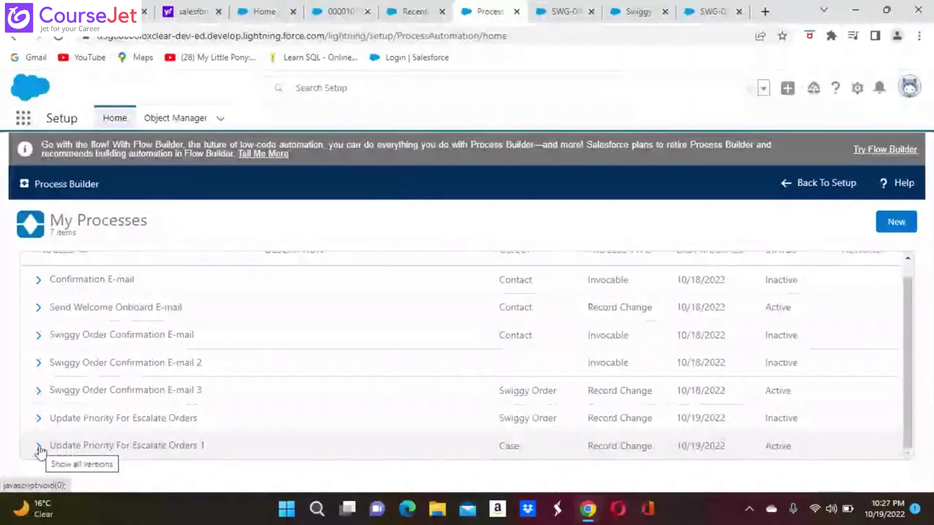
pyautogui.click(69, 447)
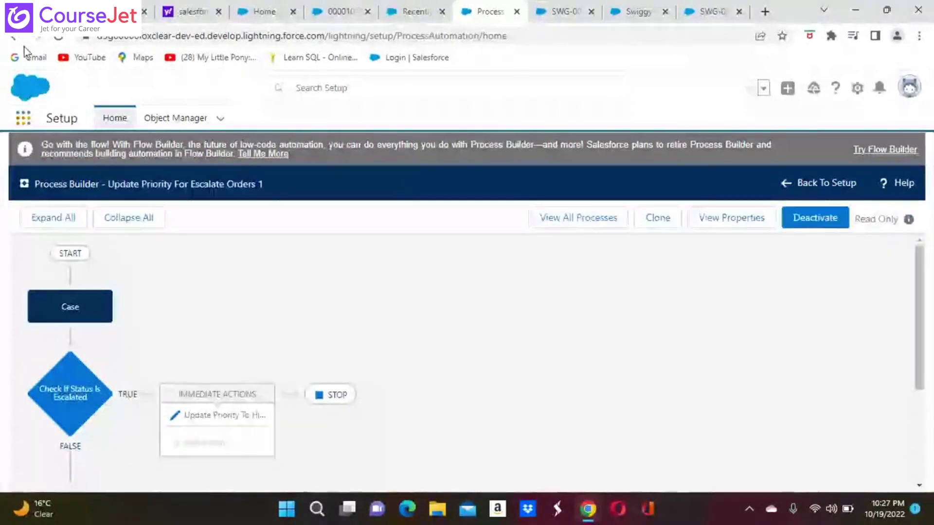
pyautogui.click(14, 37)
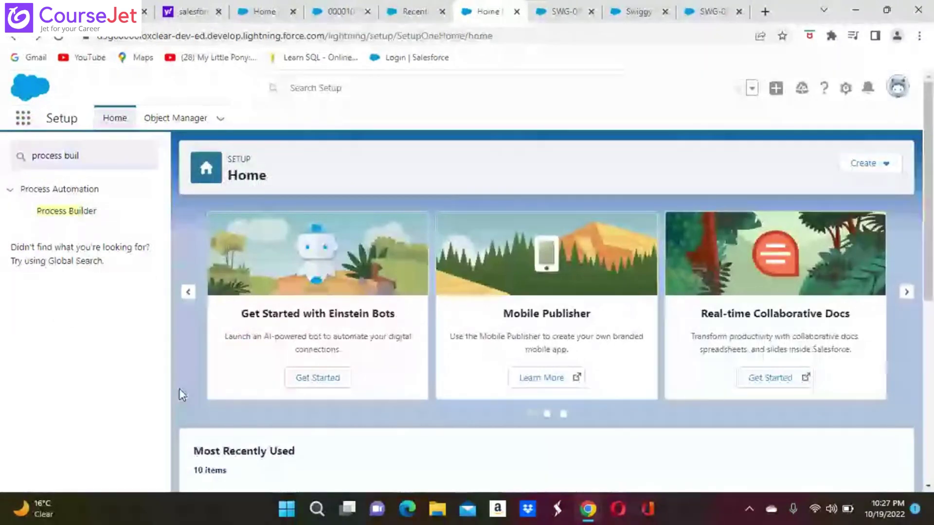
pyautogui.hotkey('ctrl', '1')
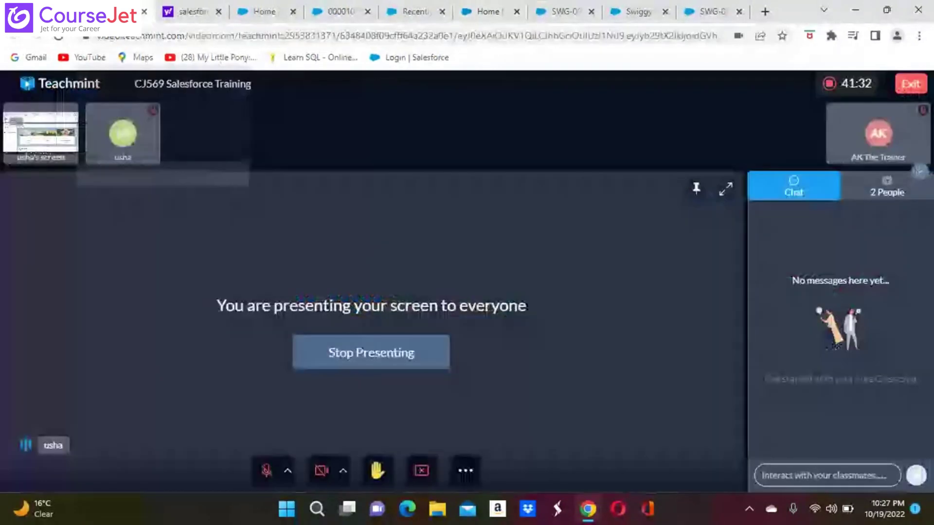
# Step: Unmute the Teachmint microphone and return to the Recently Viewed Cases tab
pyautogui.click(267, 471)
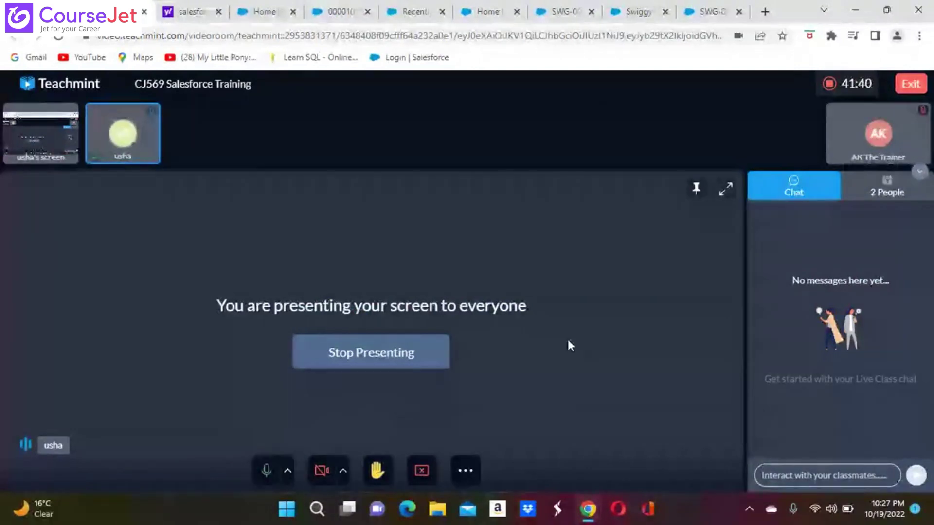
pyautogui.click(420, 11)
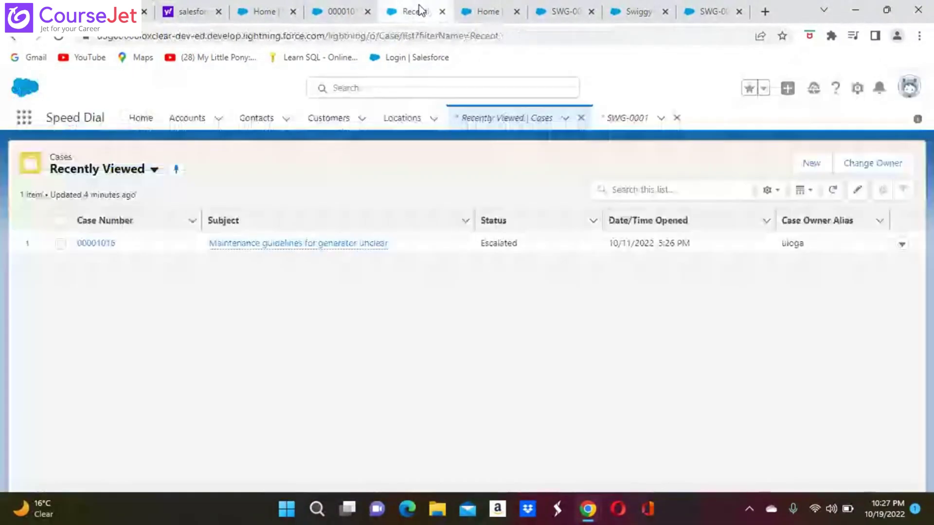
# Step: Check that escalated case 00001016 now shows High priority
pyautogui.click(488, 12)
pyautogui.click(559, 13)
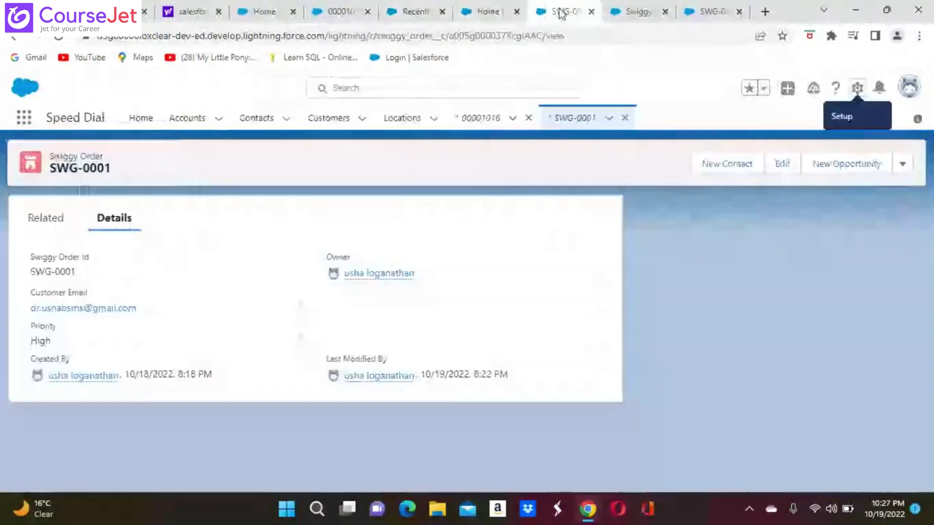
pyautogui.click(342, 11)
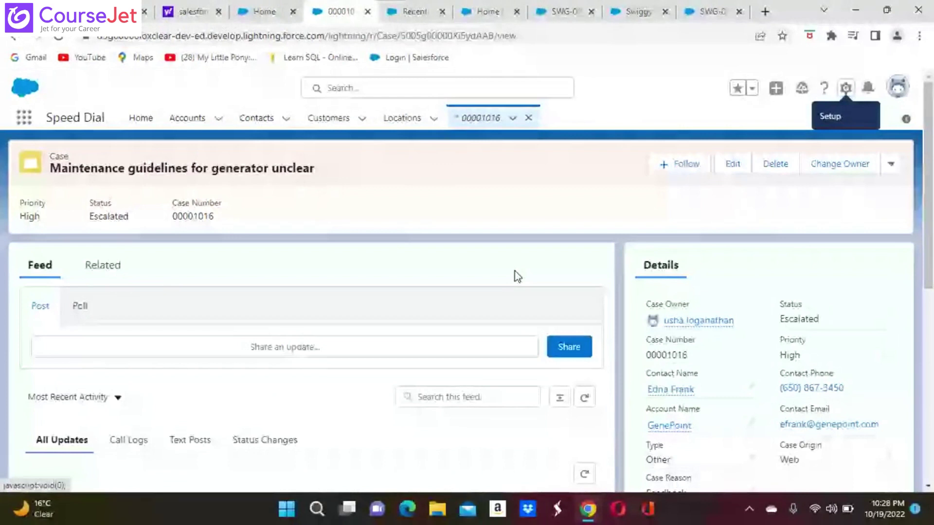
# Step: Open Setup in a new tab, scroll Most Recently Used, then return to order SWG-0001
pyautogui.click(845, 89)
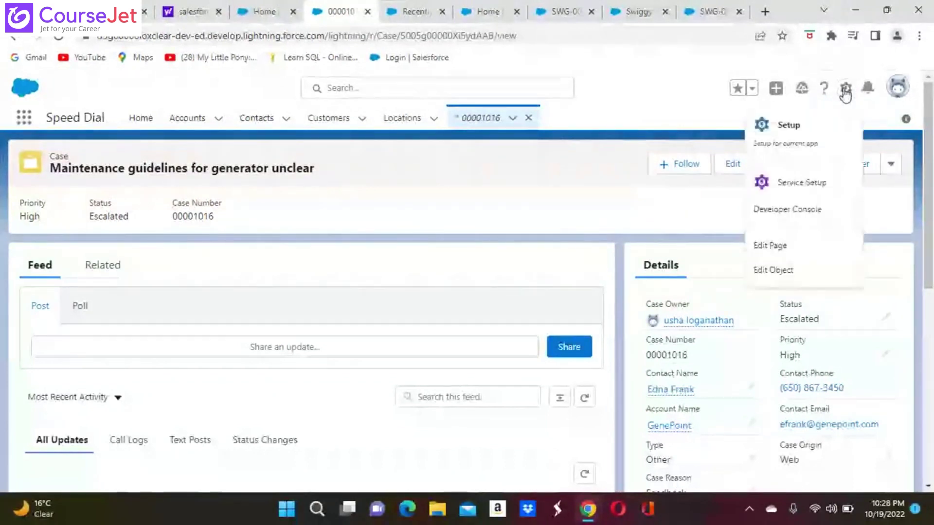
pyautogui.click(803, 134)
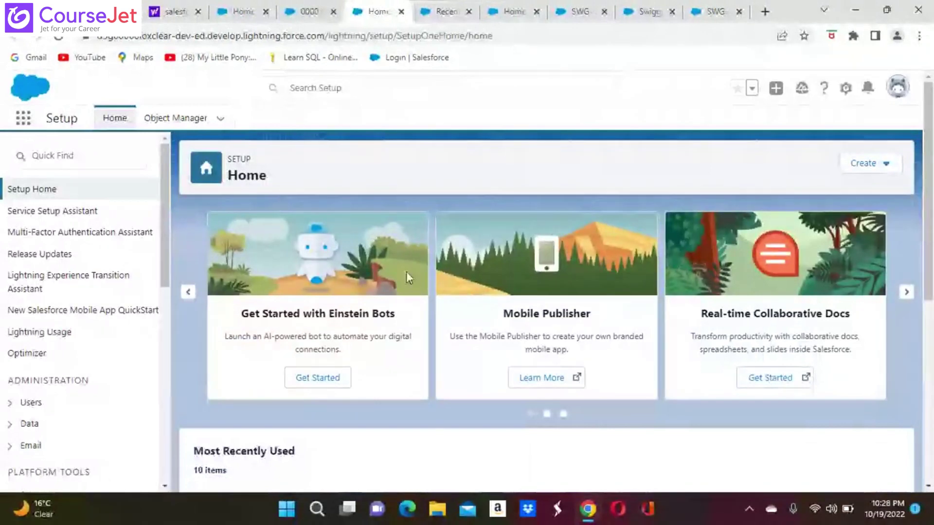
pyautogui.scroll(-2, 406, 272)
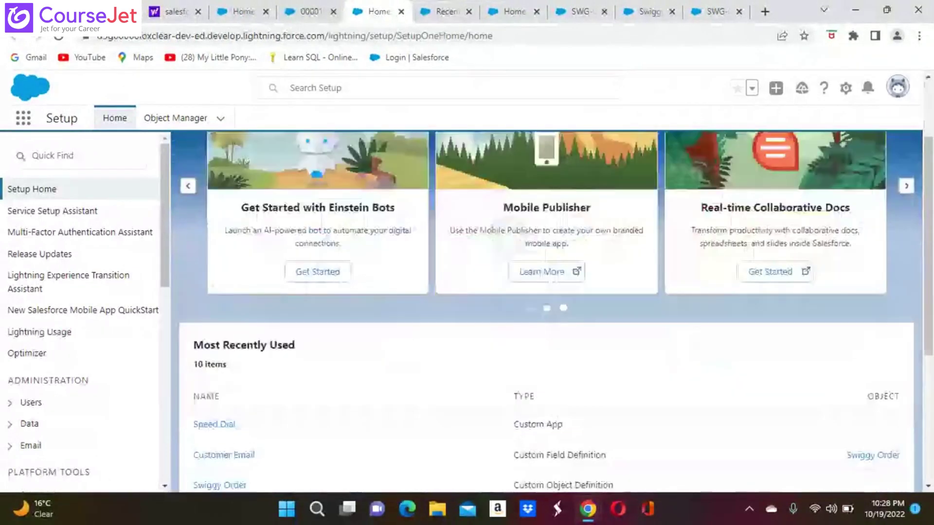
pyautogui.scroll(-4, 369, 387)
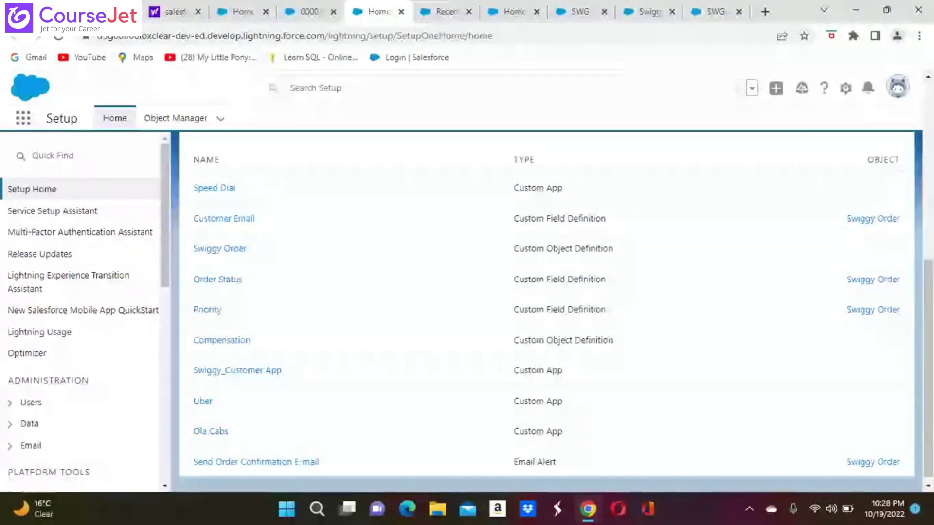
pyautogui.click(718, 12)
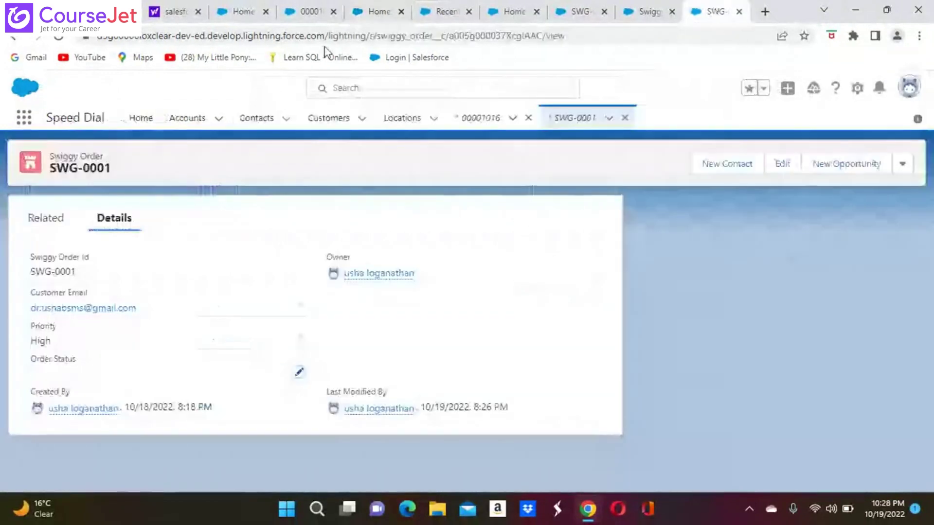
# Step: Put SWG-0001 into inline edit via the Order Status pencil and scroll through its Details
pyautogui.click(175, 7)
pyautogui.click(715, 13)
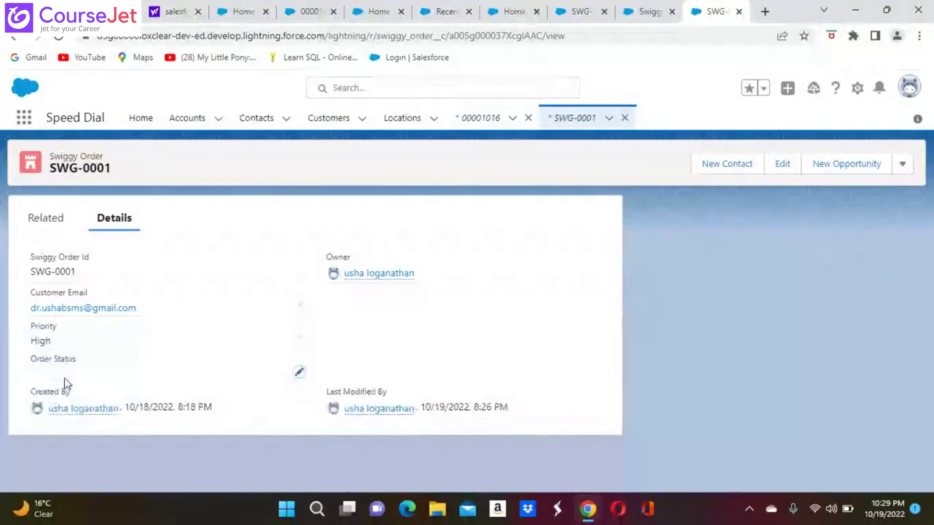
pyautogui.click(296, 372)
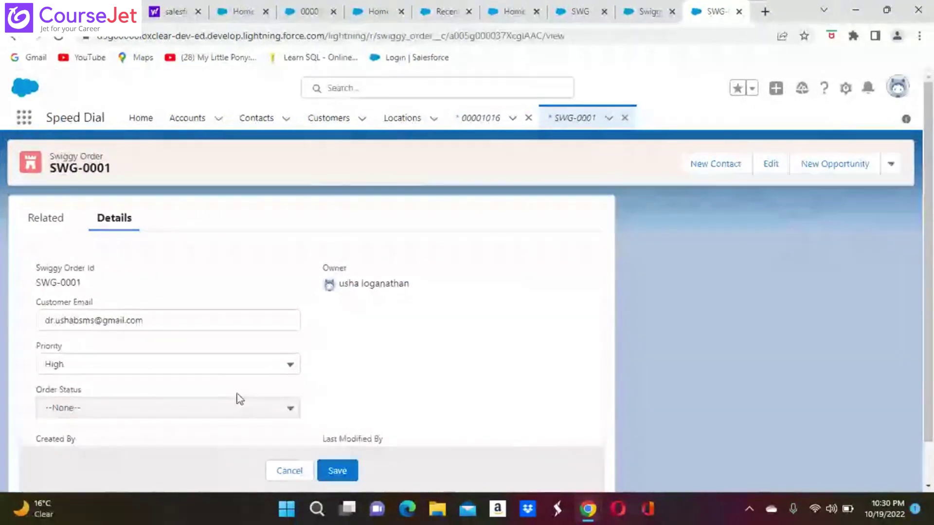
pyautogui.scroll(-1, 156, 395)
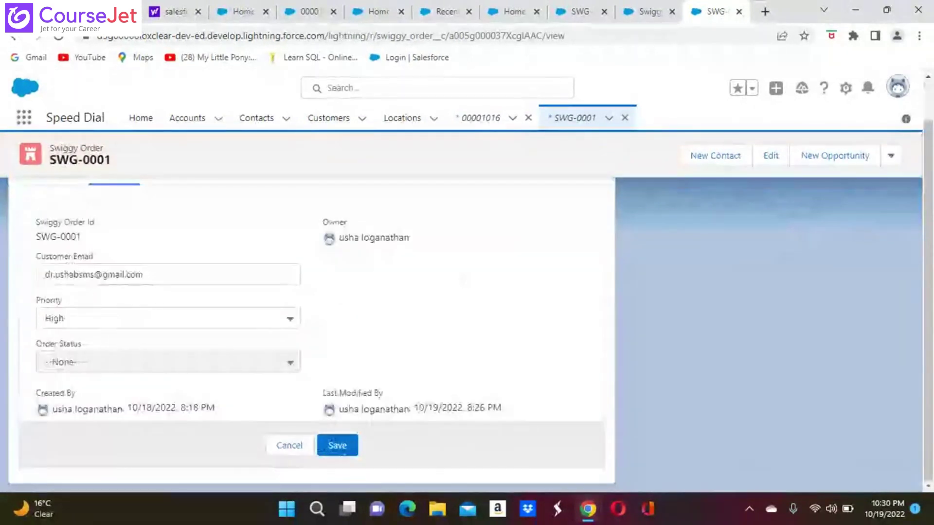
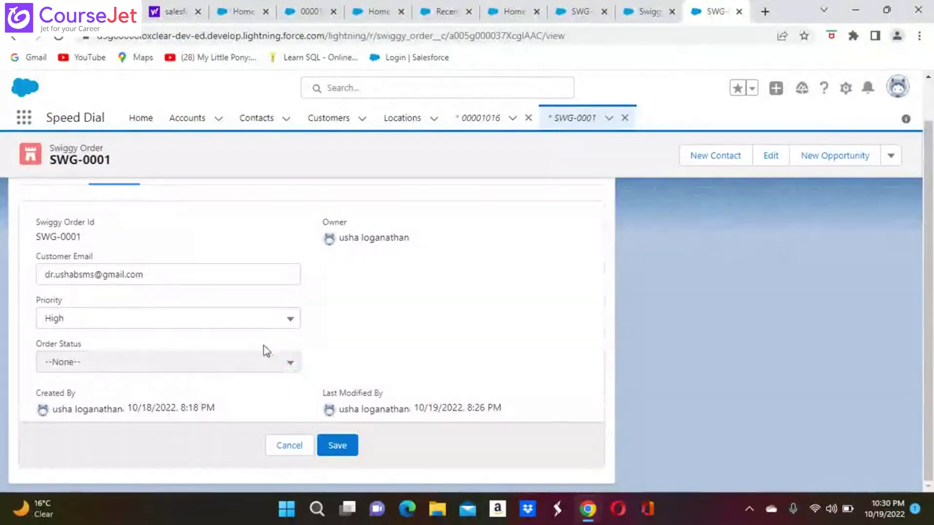
# Step: Cancel the inline and full edit forms on SWG-0001, leaving the order unsaved
pyautogui.click(292, 445)
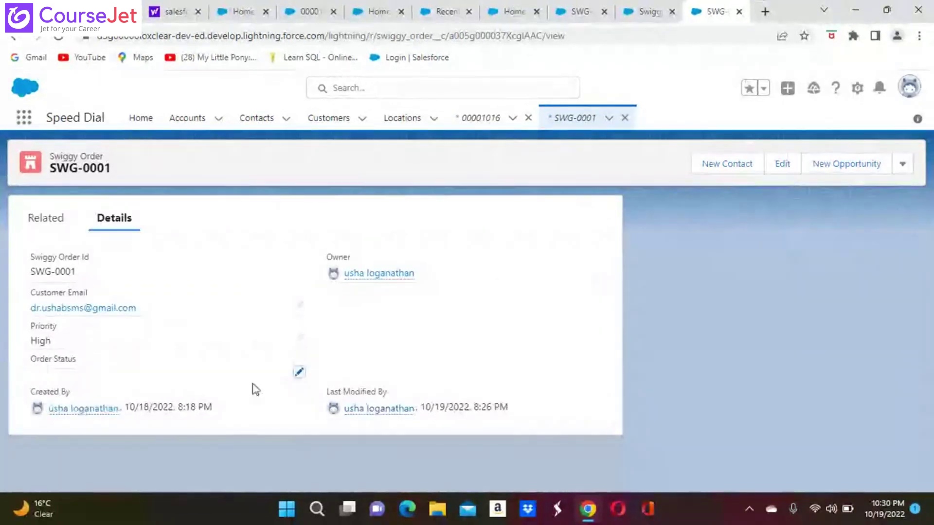
pyautogui.click(300, 374)
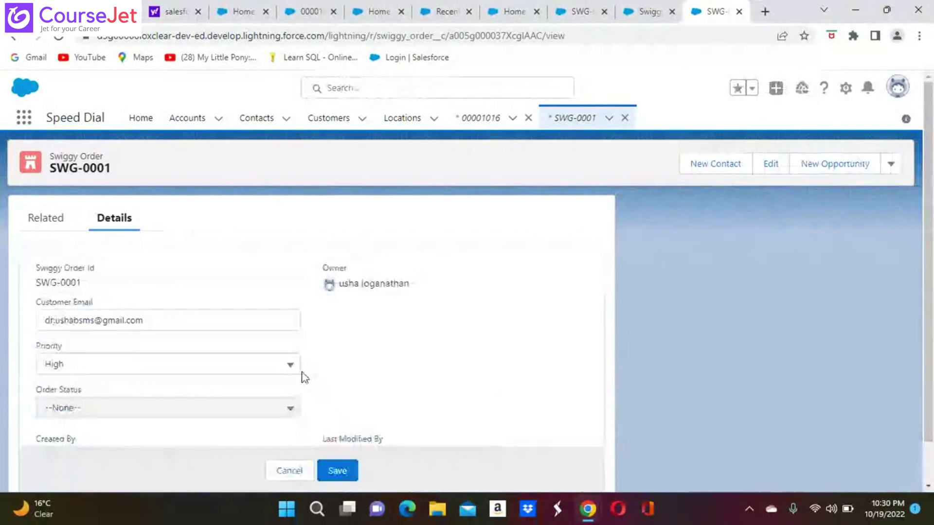
pyautogui.click(290, 474)
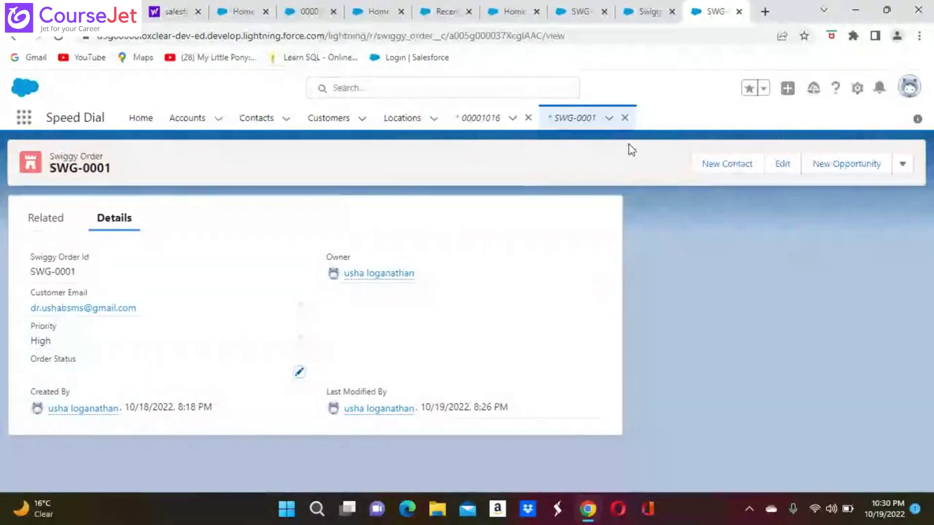
pyautogui.click(789, 164)
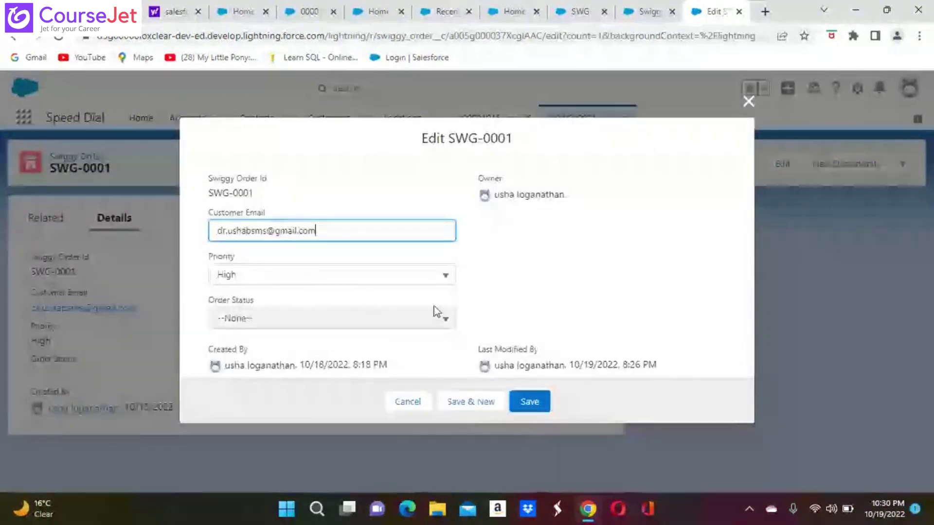
pyautogui.click(748, 101)
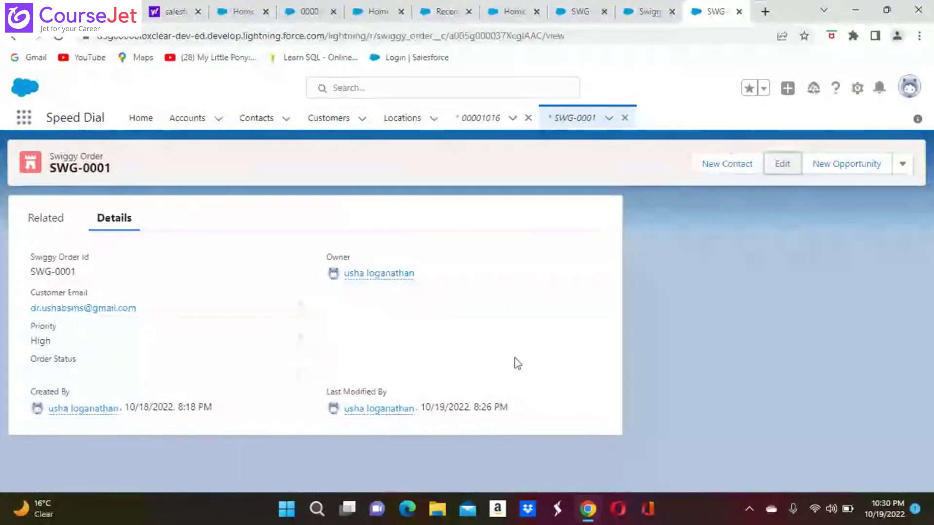
pyautogui.click(857, 90)
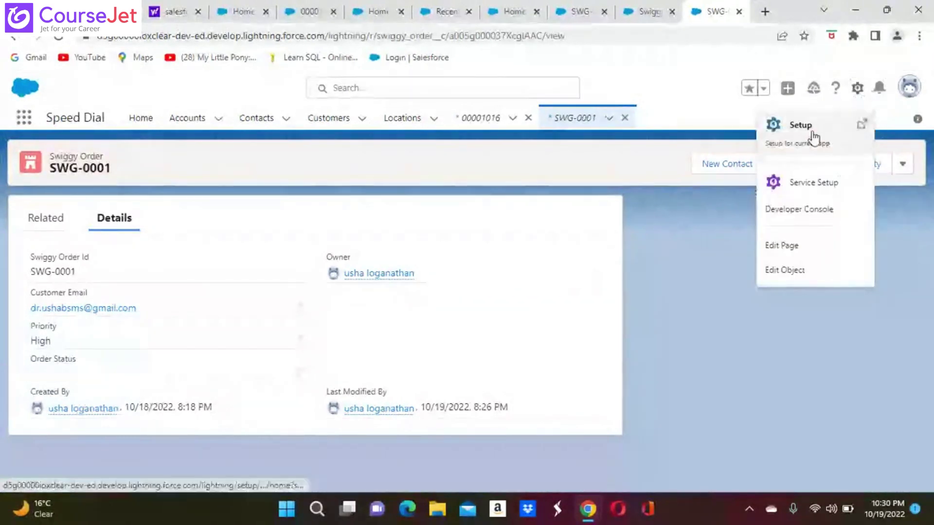
# Step: Open the Swiggy Order object in Object Manager by filtering the list for 'sw'
pyautogui.click(811, 135)
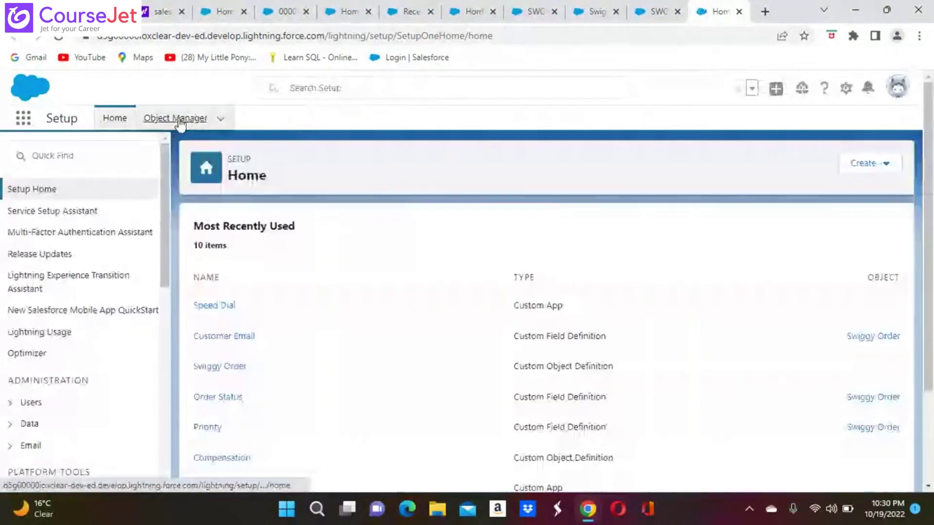
pyautogui.click(179, 121)
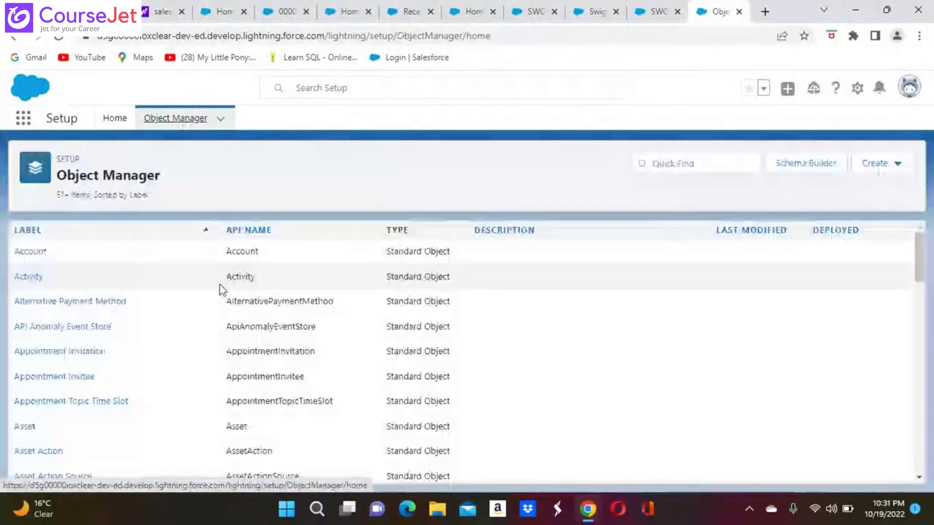
pyautogui.click(664, 164)
pyautogui.write('sw')
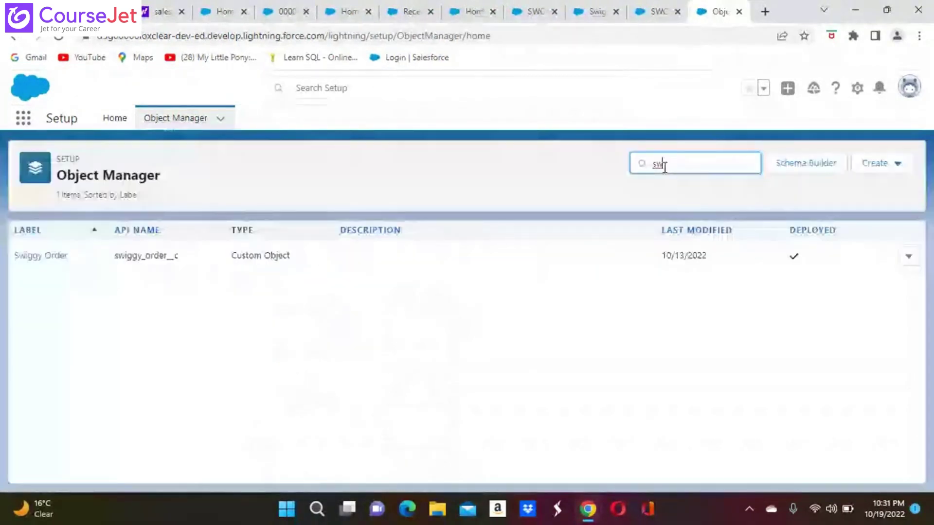
pyautogui.click(49, 257)
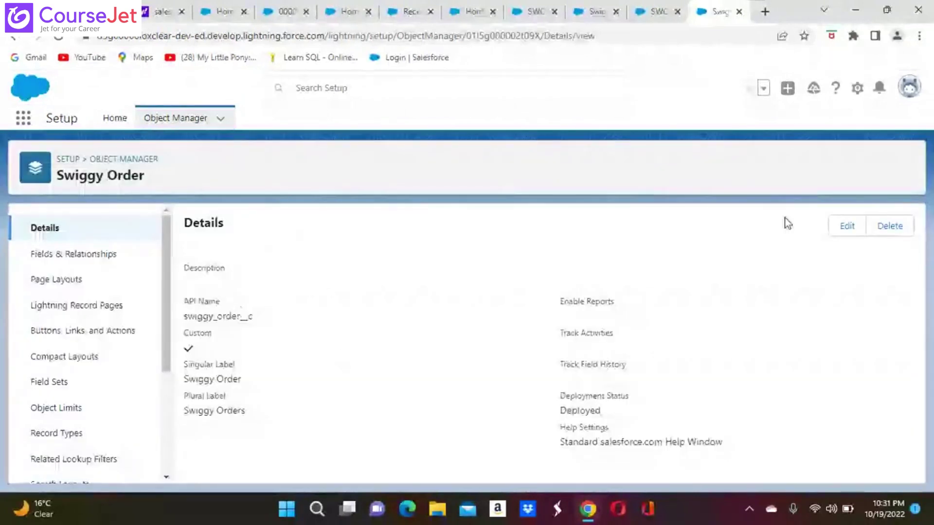
# Step: Edit Swiggy Order to allow reports and activities, acknowledging the related lists notice
pyautogui.click(848, 227)
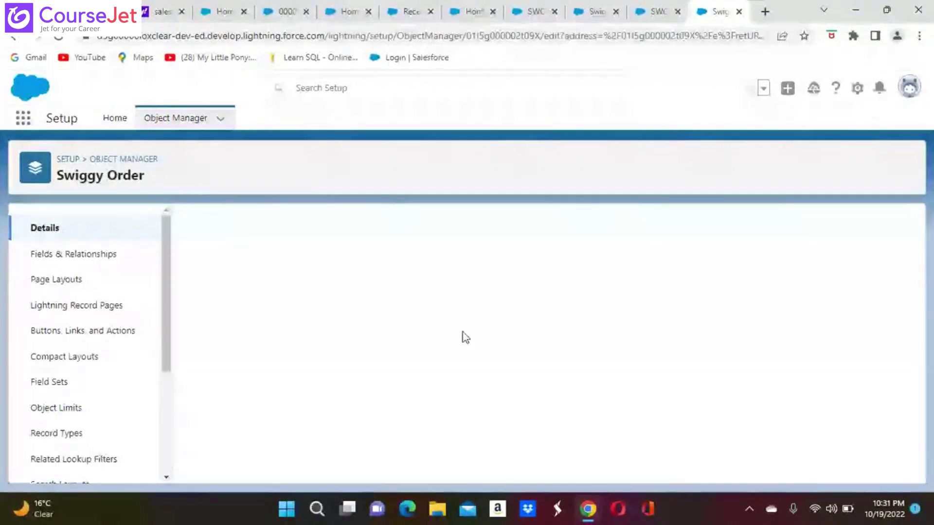
pyautogui.scroll(-5, 642, 343)
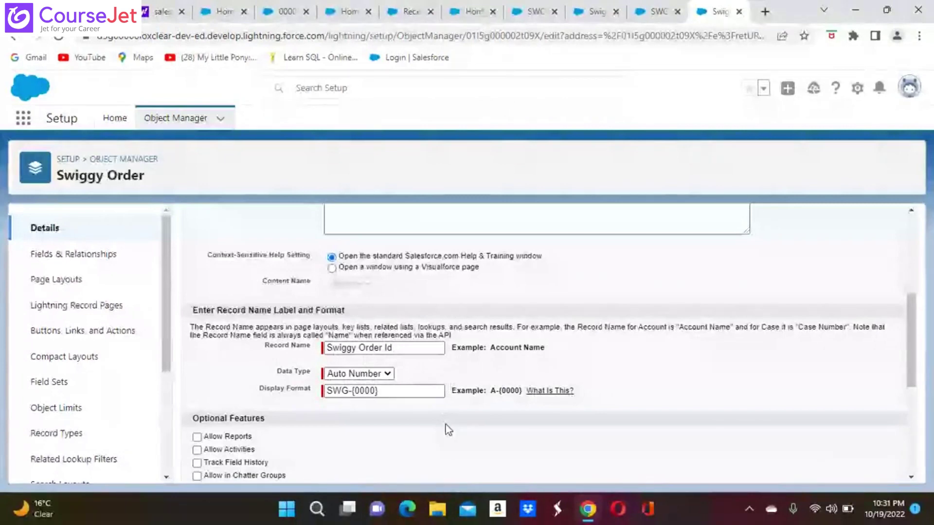
pyautogui.scroll(-1, 448, 429)
pyautogui.scroll(-2, 197, 359)
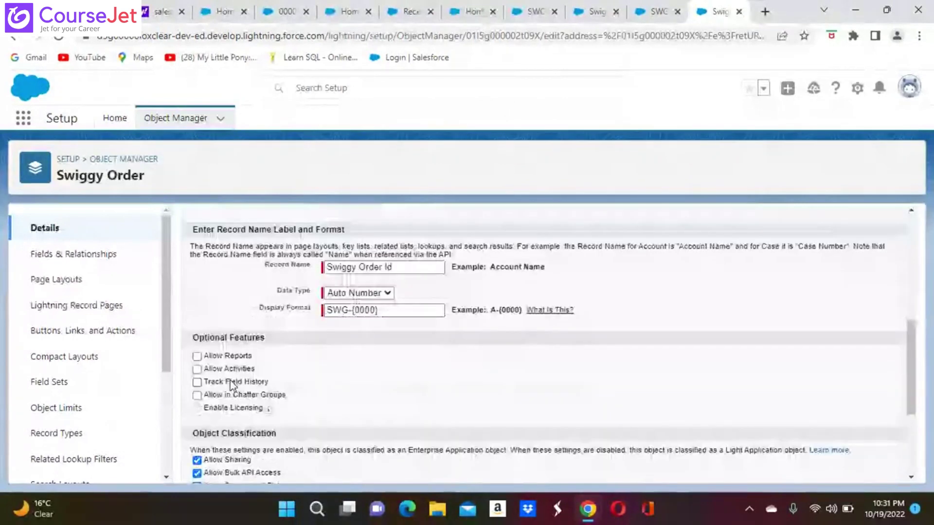
pyautogui.click(196, 356)
pyautogui.click(197, 369)
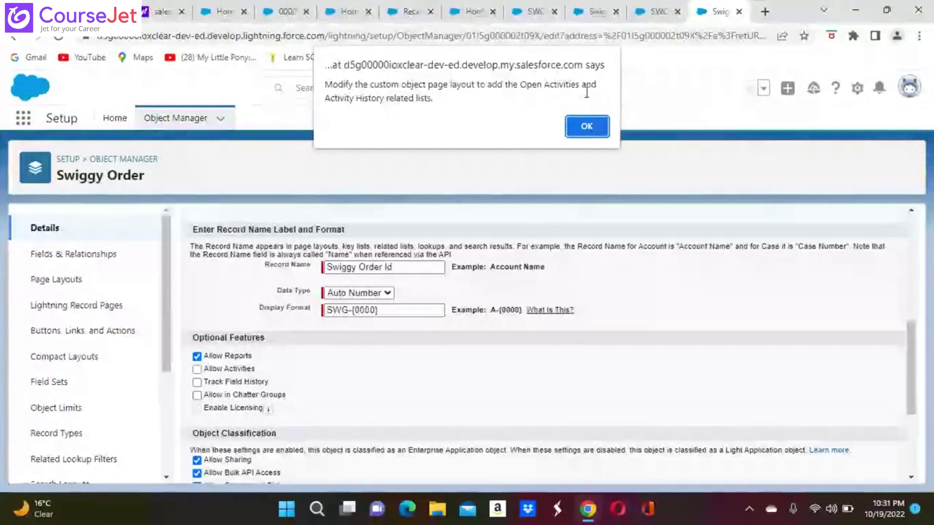
pyautogui.click(587, 126)
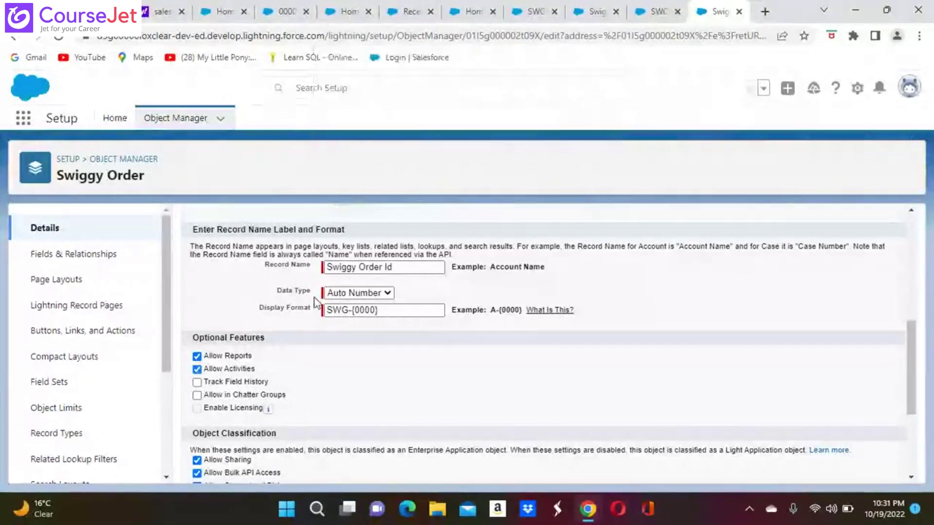
# Step: Turn on Track Field History and Allow in Chatter Groups, then save the object
pyautogui.click(197, 382)
pyautogui.click(197, 395)
pyautogui.scroll(-1, 197, 394)
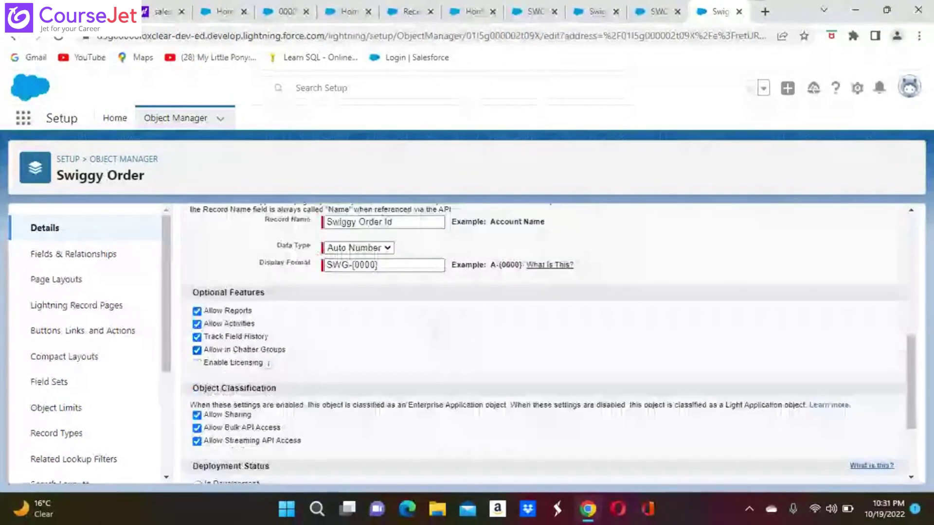
pyautogui.scroll(-3, 279, 431)
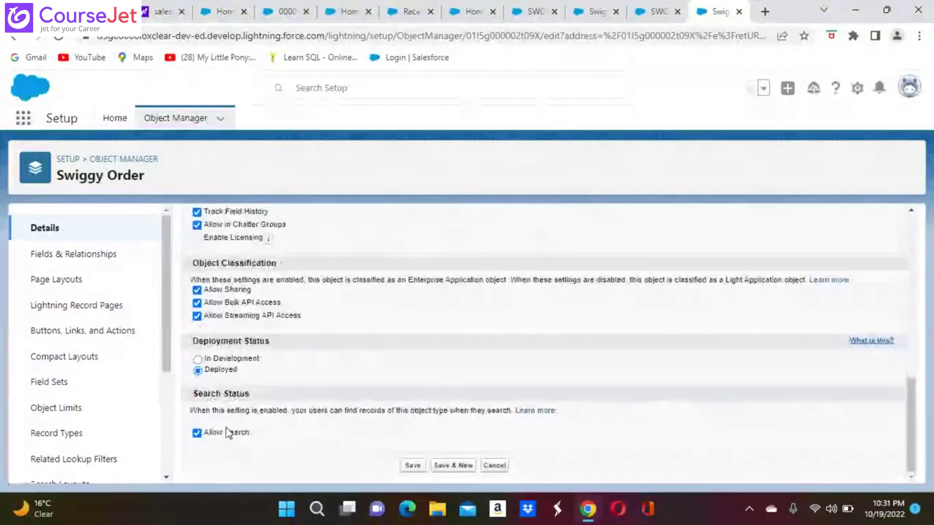
pyautogui.scroll(3, 416, 469)
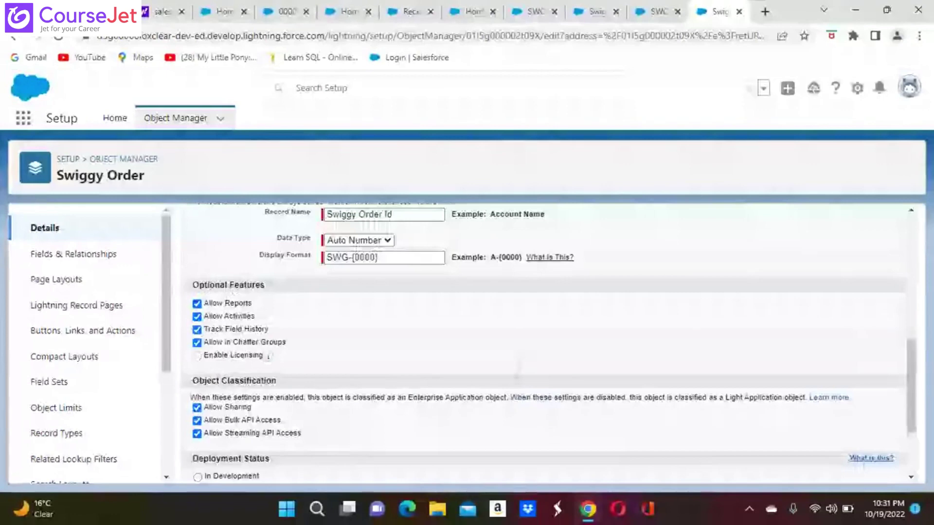
pyautogui.scroll(3, 516, 369)
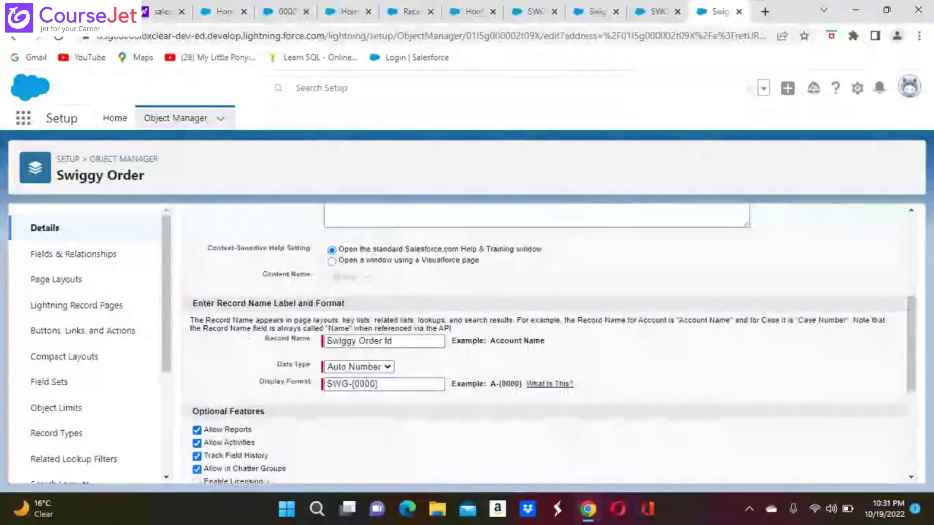
pyautogui.scroll(6, 516, 370)
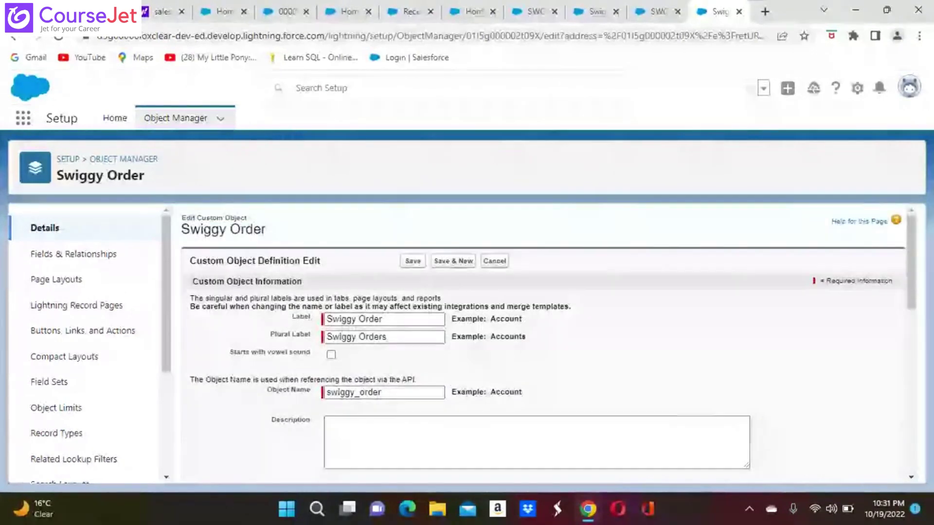
pyautogui.scroll(-10, 516, 370)
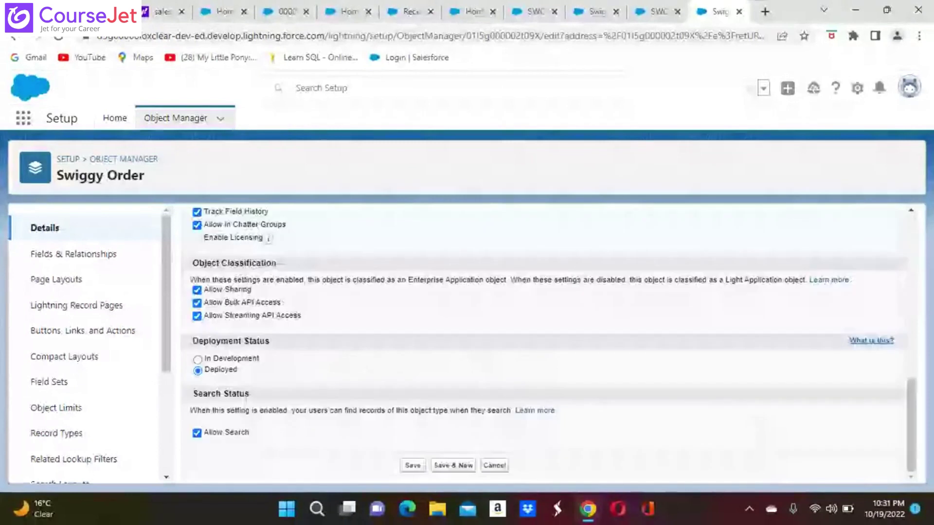
pyautogui.click(412, 466)
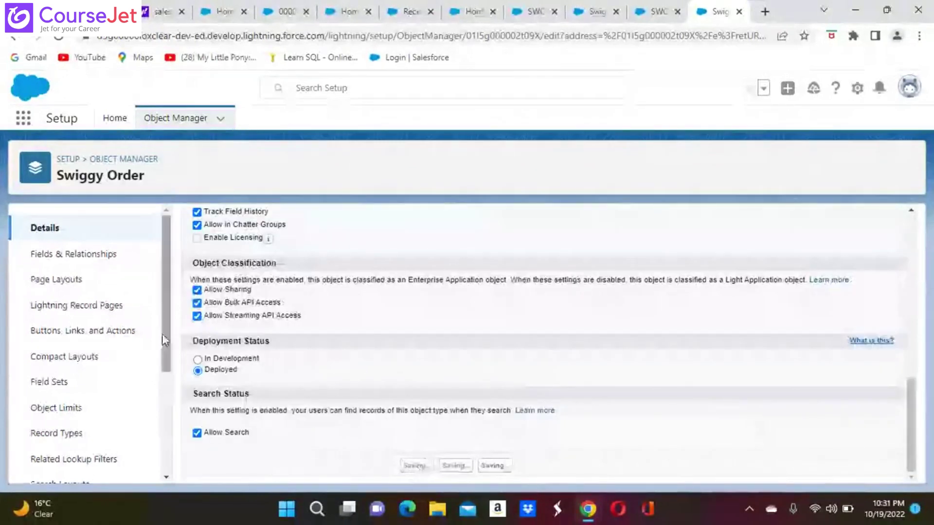
# Step: Delete the existing Order Status field from Swiggy Order's Fields & Relationships
pyautogui.click(100, 259)
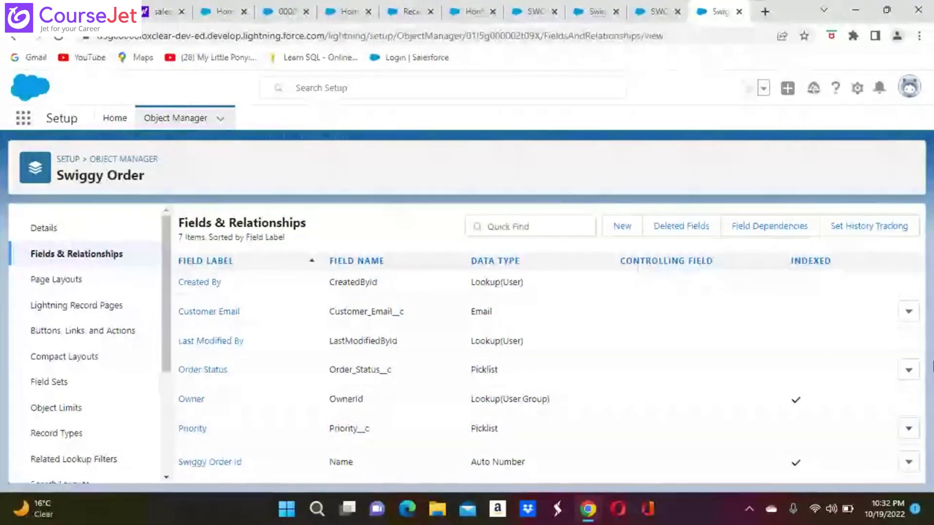
pyautogui.click(908, 370)
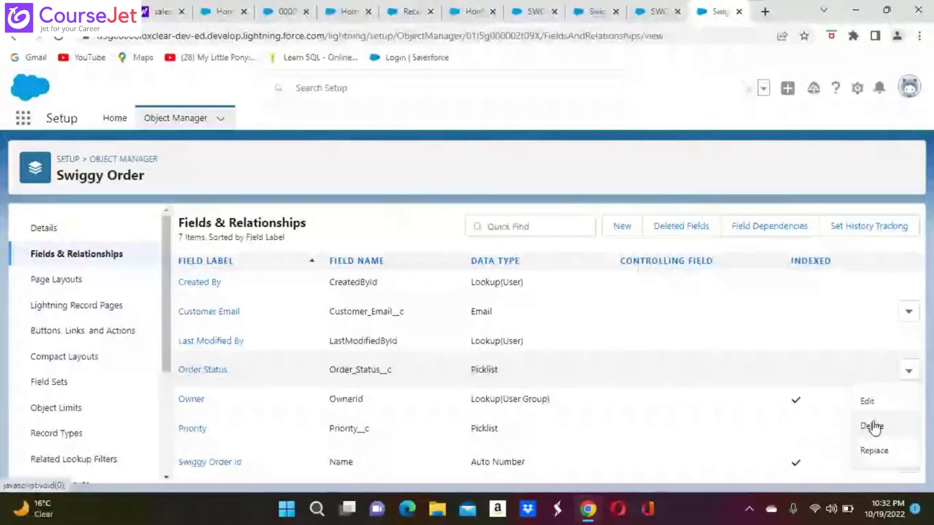
pyautogui.click(872, 426)
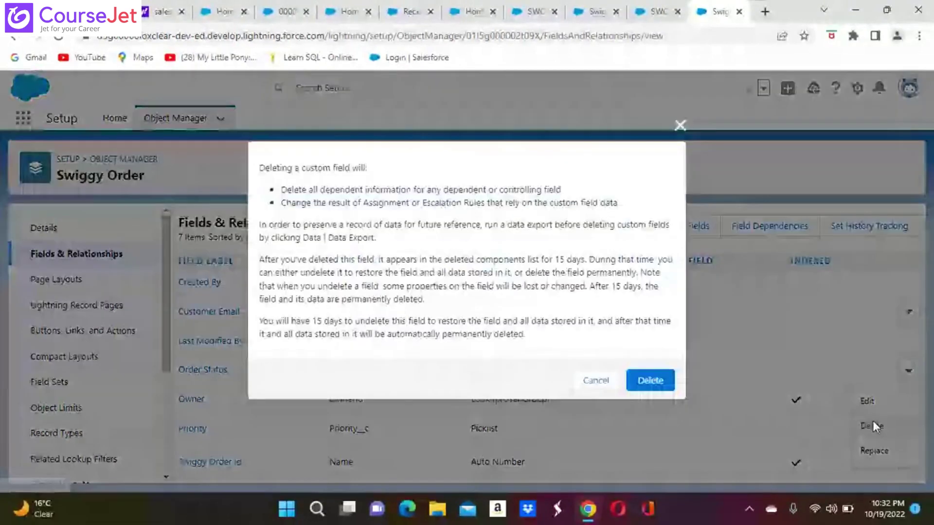
pyautogui.click(650, 381)
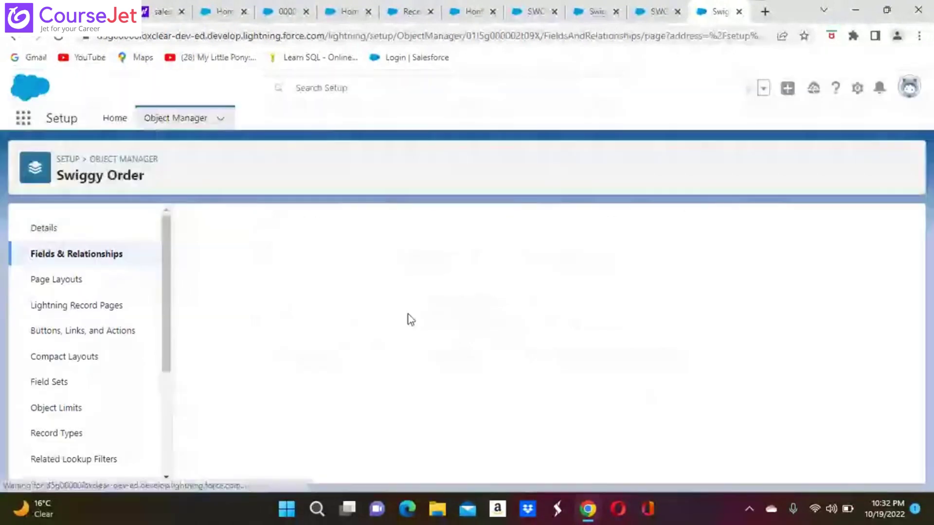
pyautogui.click(100, 263)
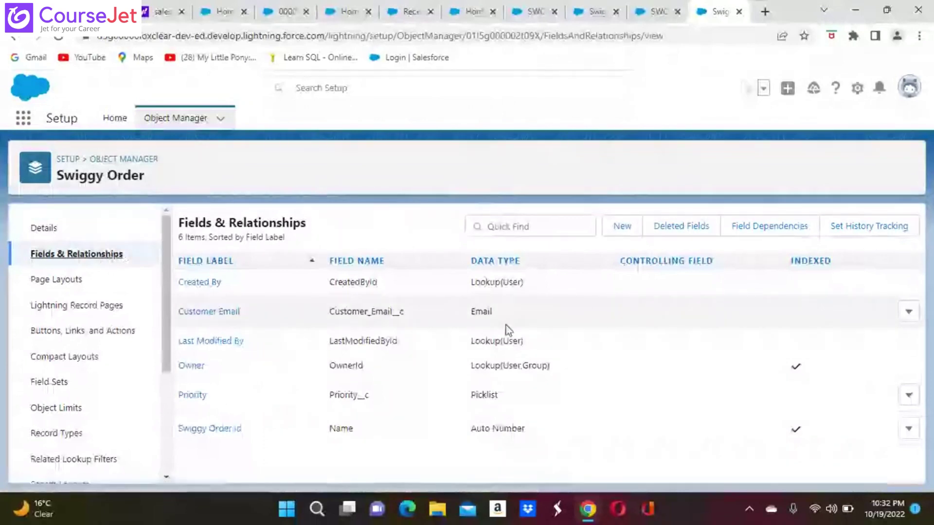
pyautogui.click(622, 228)
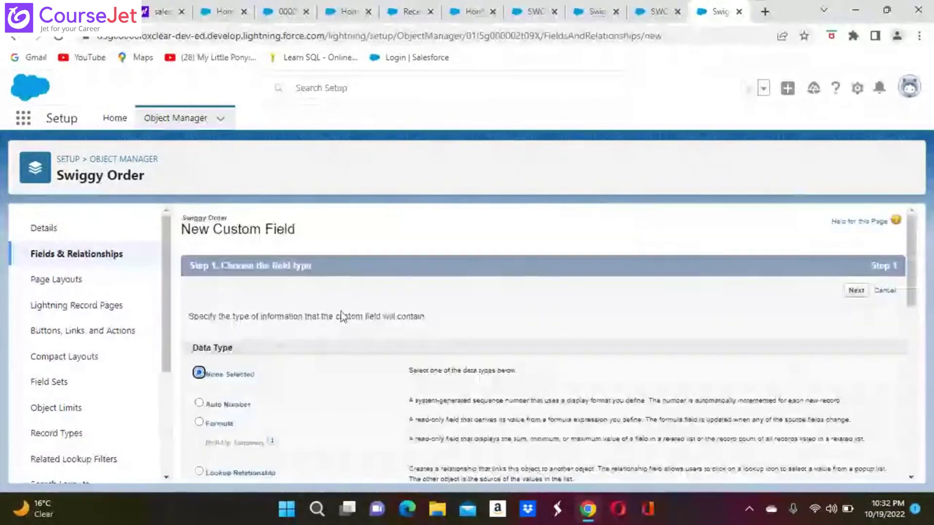
# Step: Choose Picklist as the new field type and label it Order Status
pyautogui.scroll(-7, 550, 340)
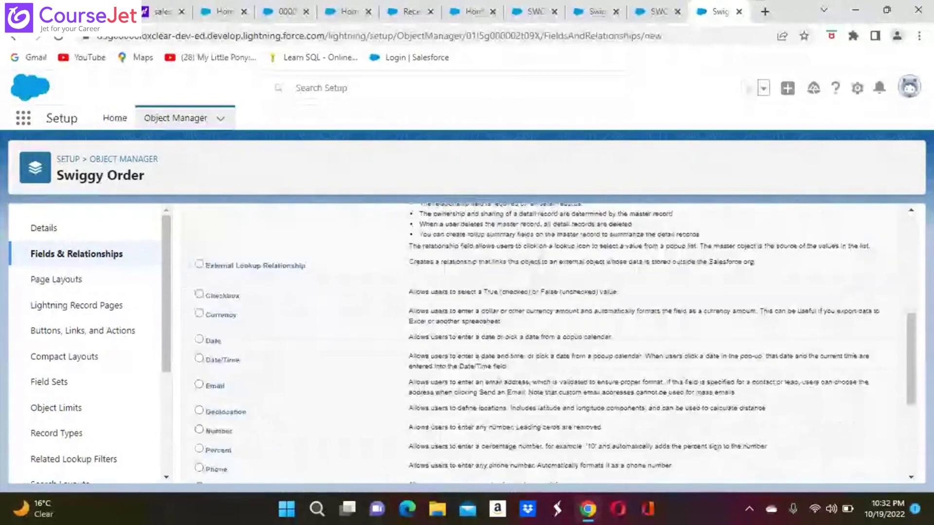
pyautogui.scroll(-2, 185, 378)
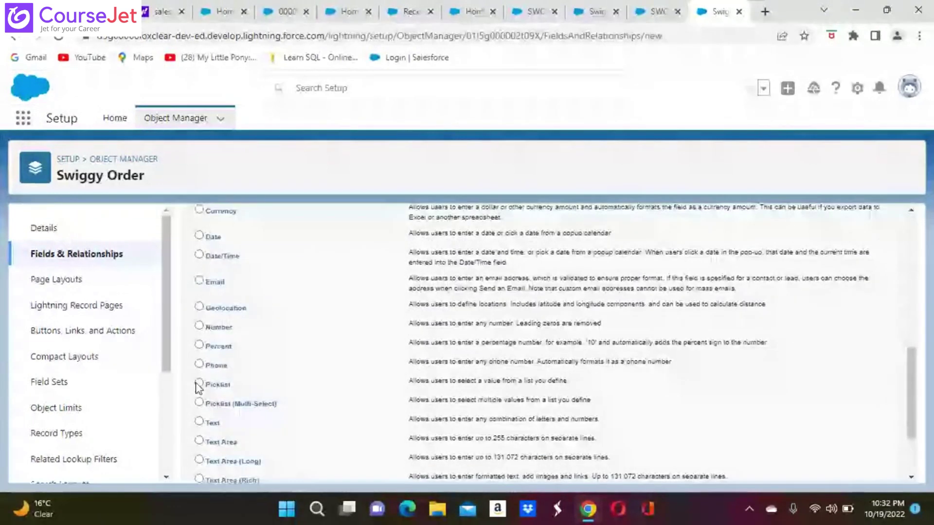
pyautogui.click(199, 383)
pyautogui.scroll(-2, 197, 386)
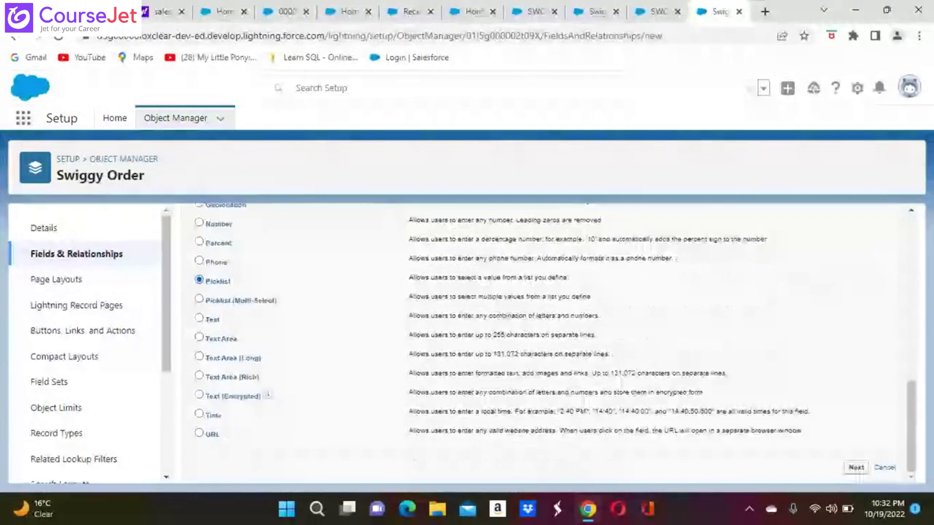
pyautogui.click(857, 468)
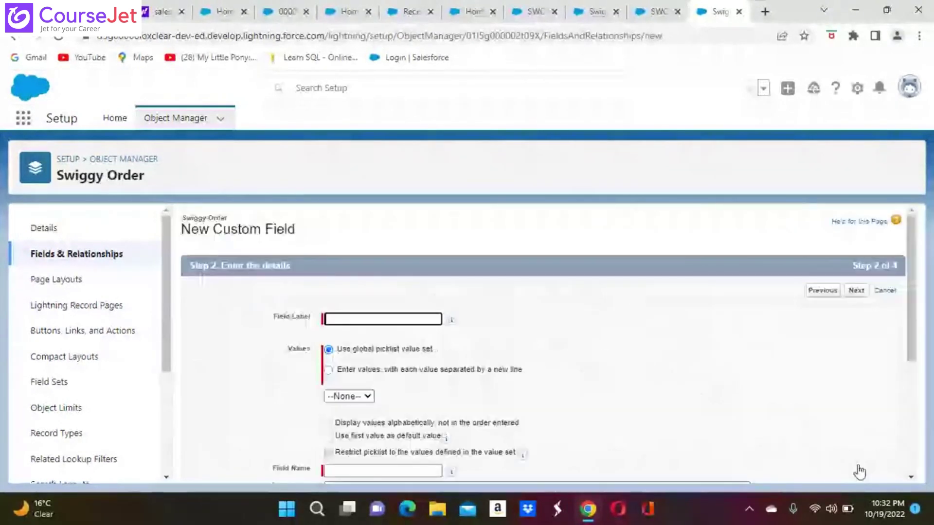
pyautogui.click(349, 319)
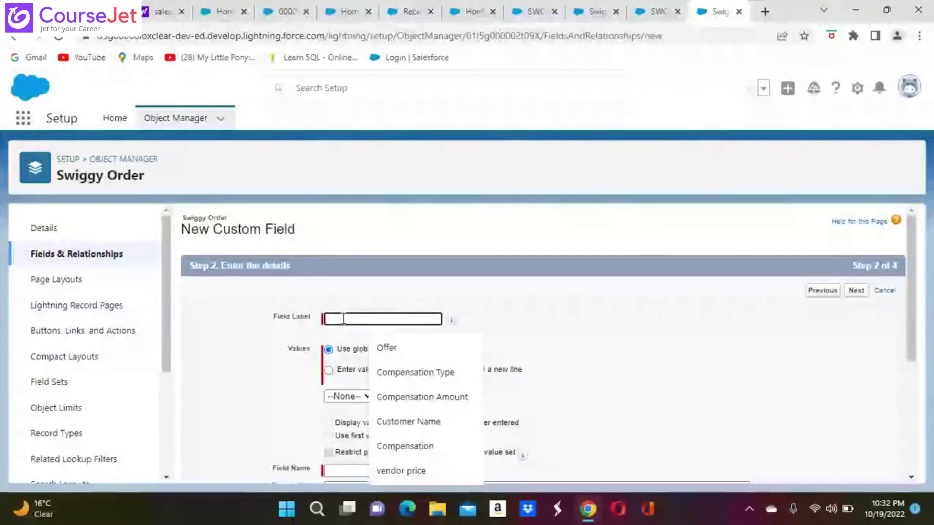
pyautogui.write('Order Status')
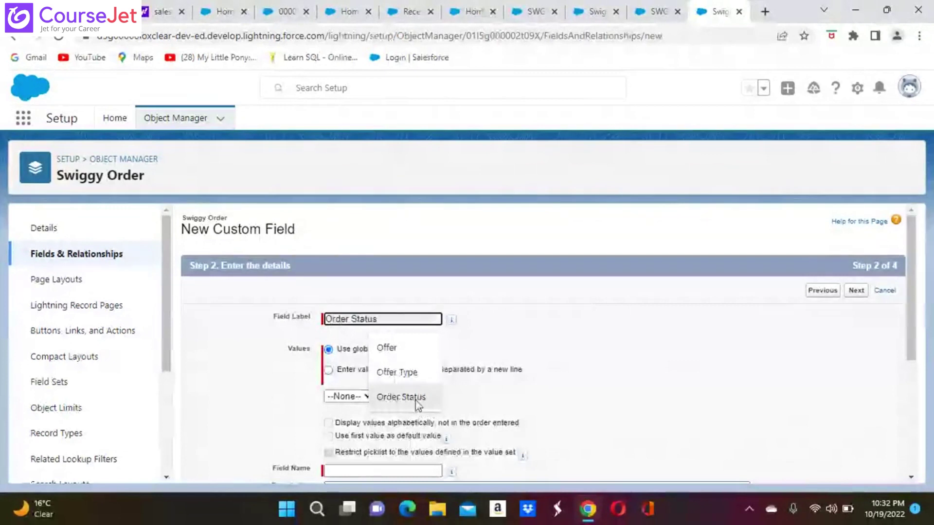
pyautogui.click(415, 400)
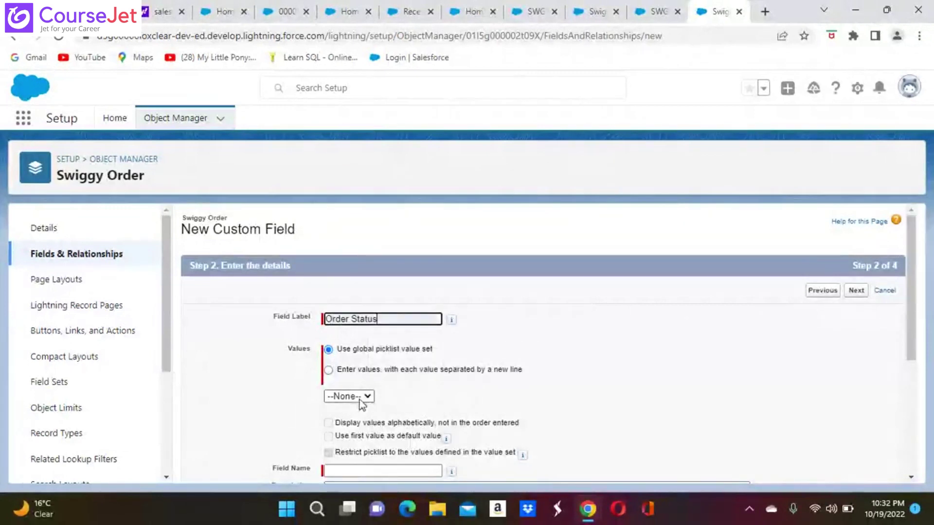
# Step: Enter picklist values In Kitchen, In Delivery, Delivered and Cancelled on separate lines
pyautogui.click(329, 370)
pyautogui.click(337, 419)
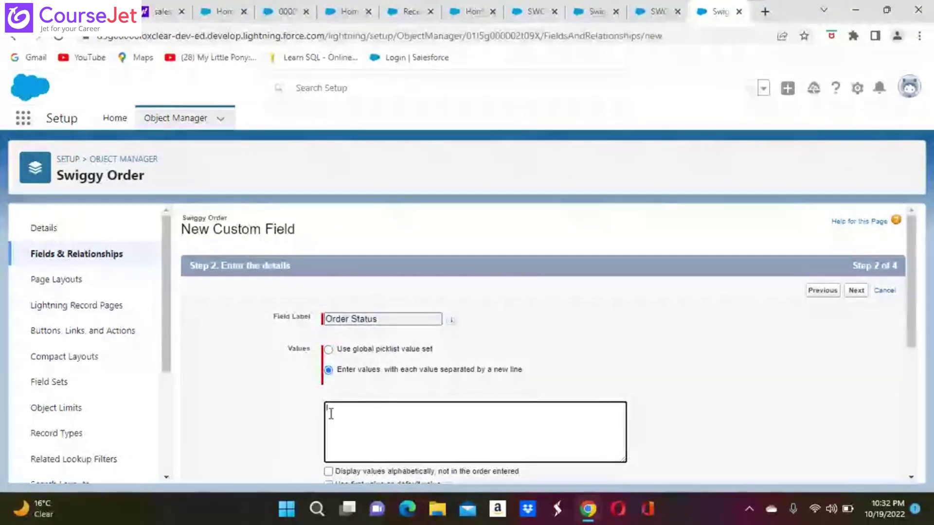
pyautogui.write('In Ki')
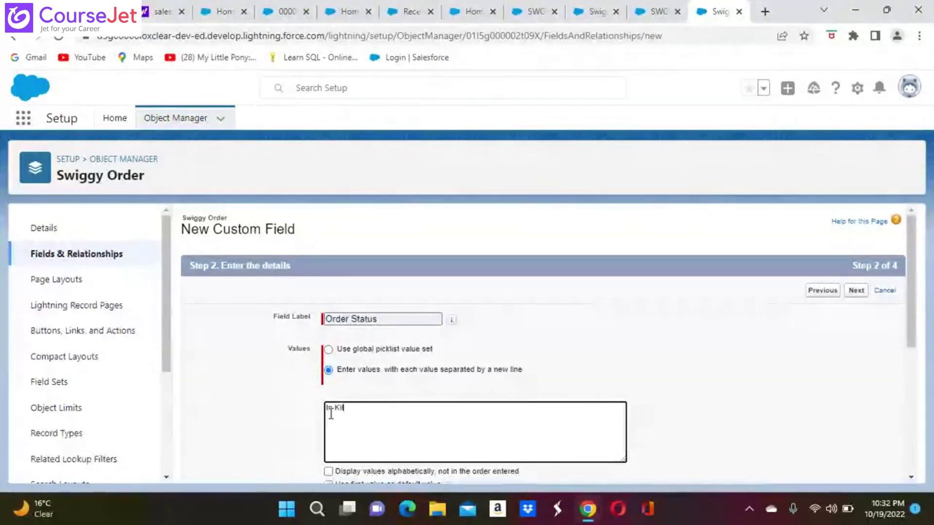
pyautogui.write('tchen')
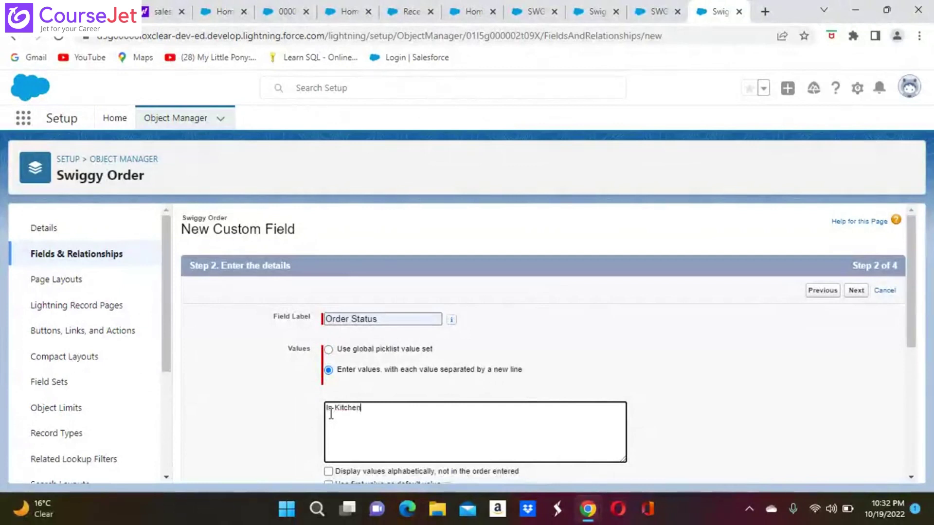
pyautogui.press('Return')
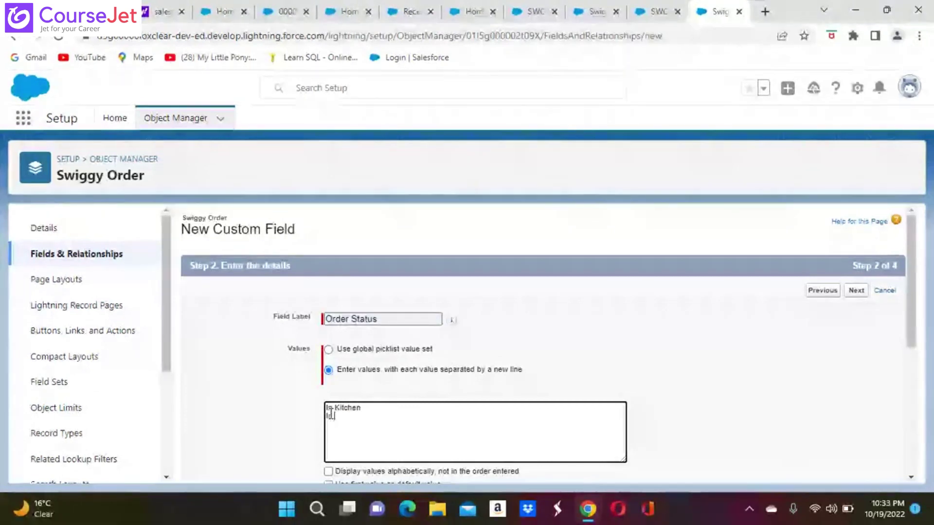
pyautogui.write('In D')
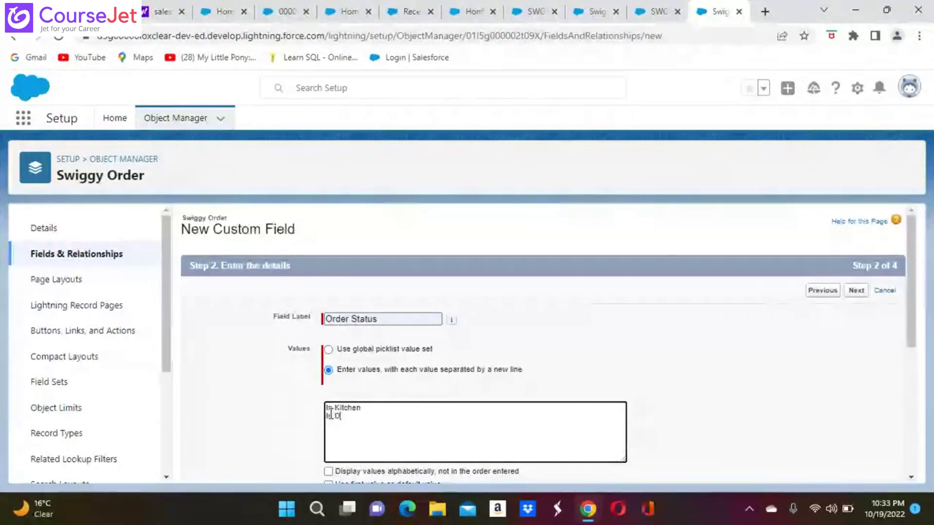
pyautogui.write('elive')
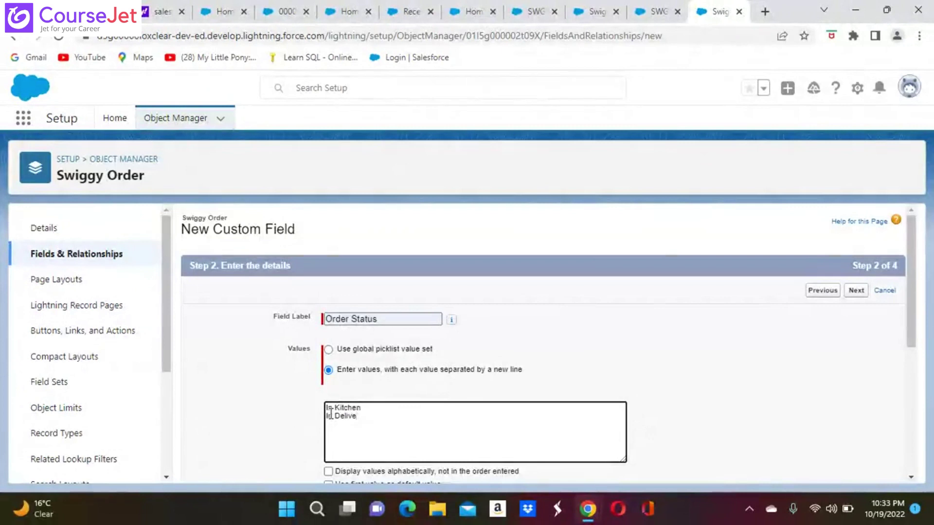
pyautogui.write('ry')
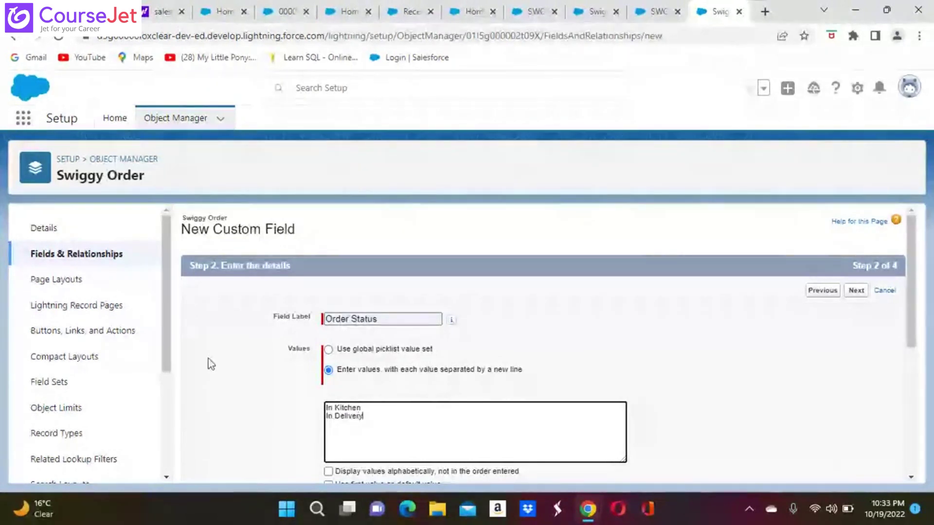
pyautogui.press('Return')
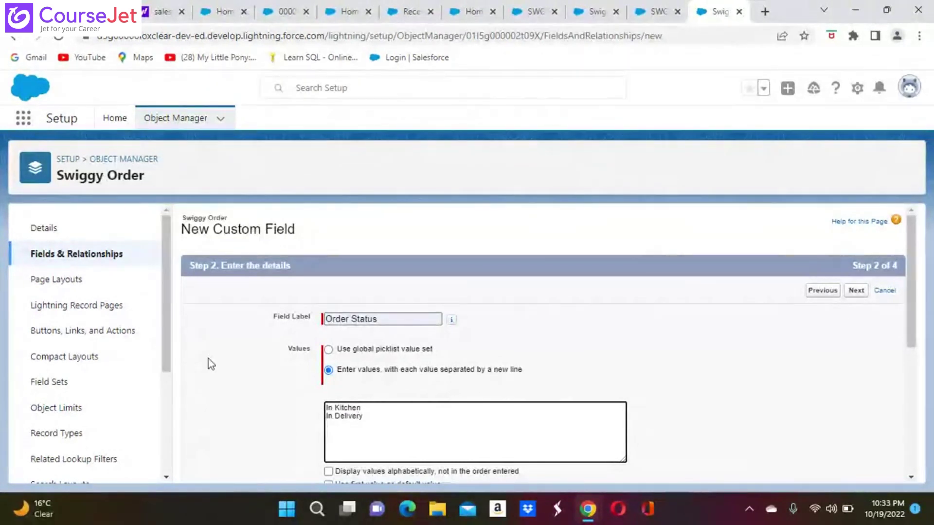
pyautogui.write('Delo')
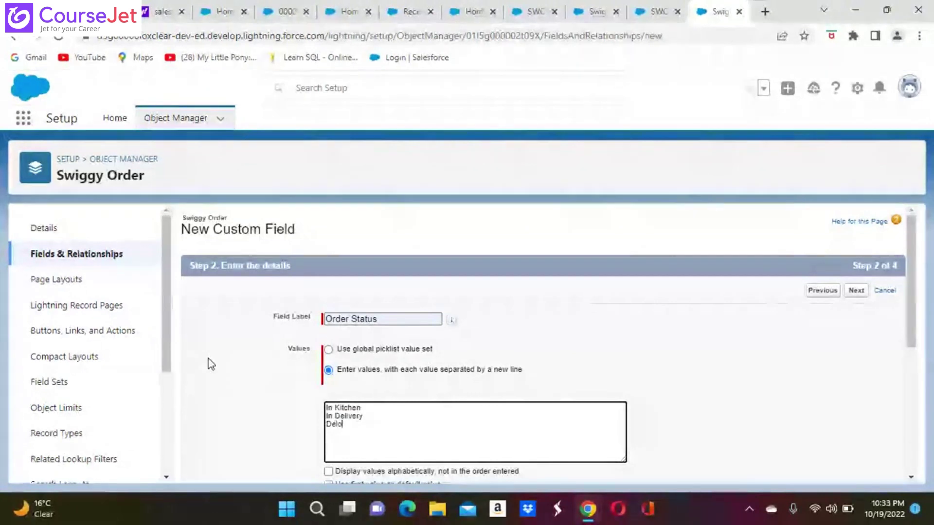
pyautogui.press('BackSpace')
pyautogui.write('i')
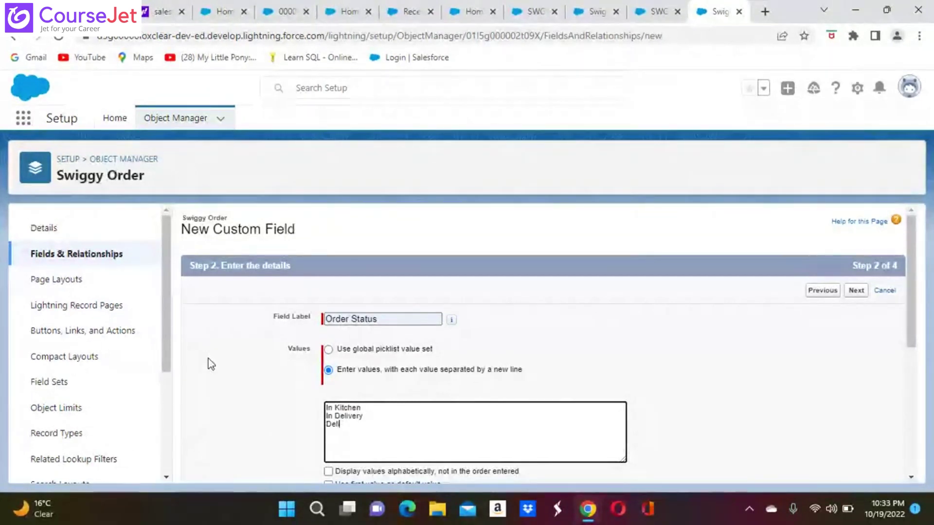
pyautogui.write('vered')
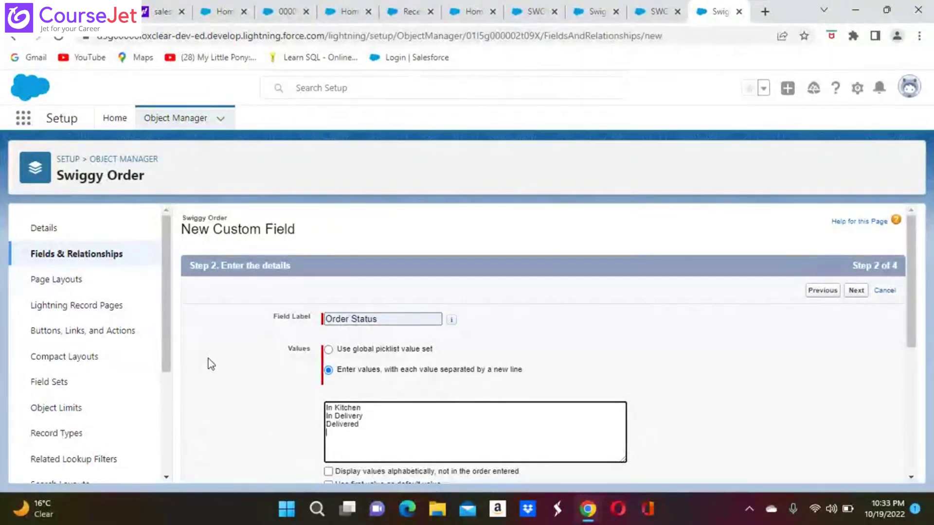
pyautogui.press('Return')
pyautogui.write('C')
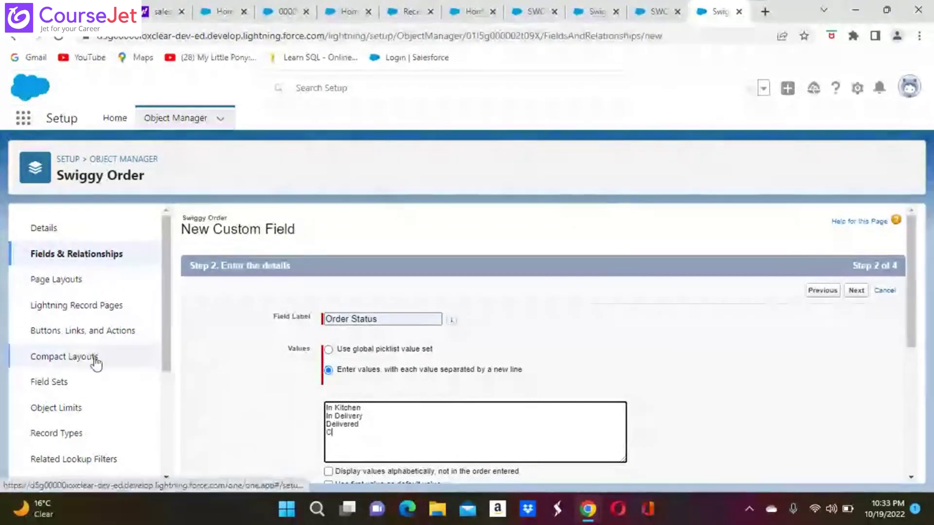
pyautogui.write('ancelled')
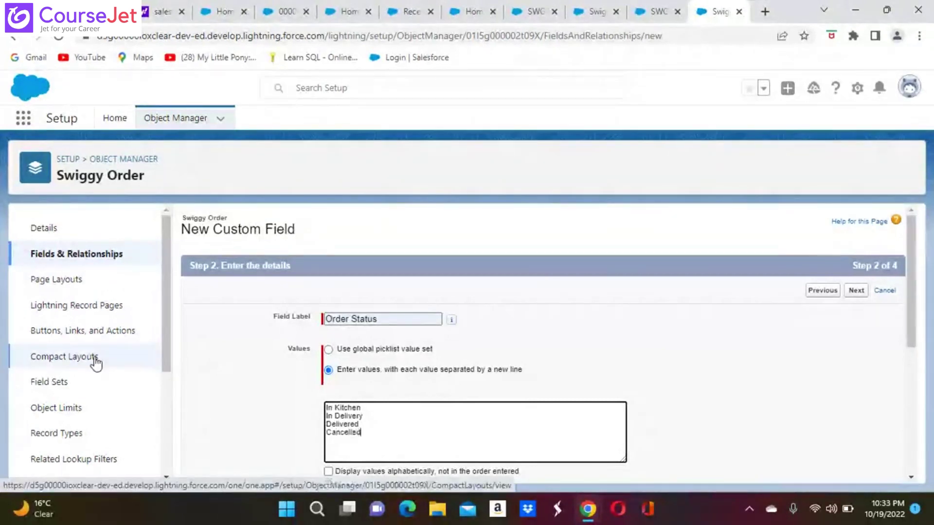
pyautogui.press('Return')
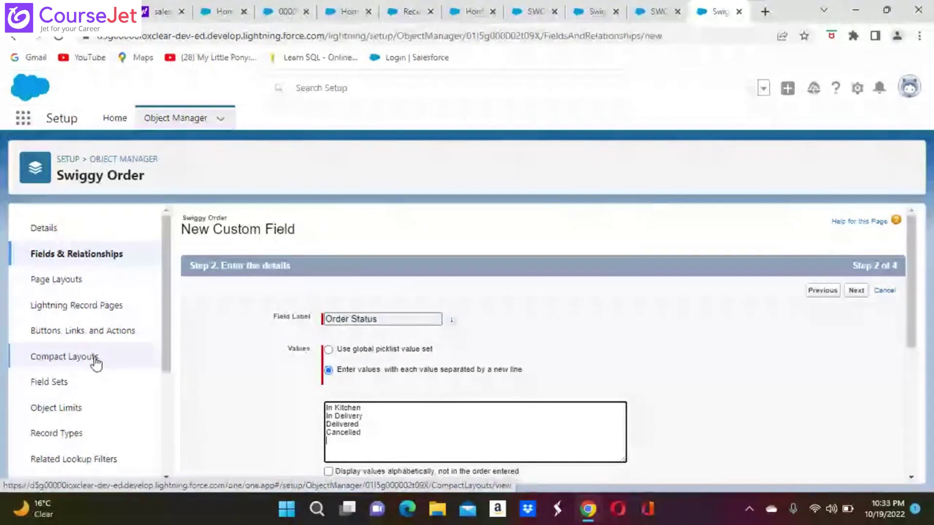
# Step: Leave Compact Layouts, reselect Picklist and return to the field details step
pyautogui.click(66, 369)
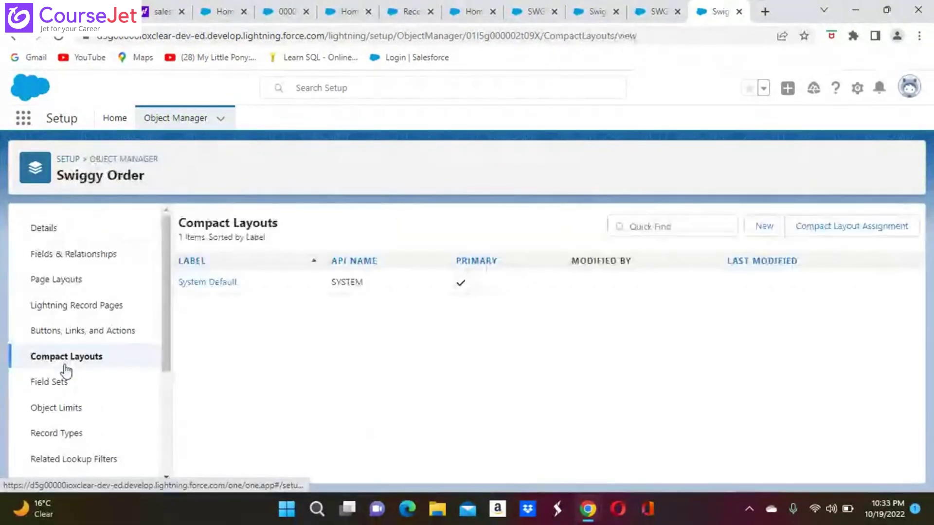
pyautogui.click(14, 36)
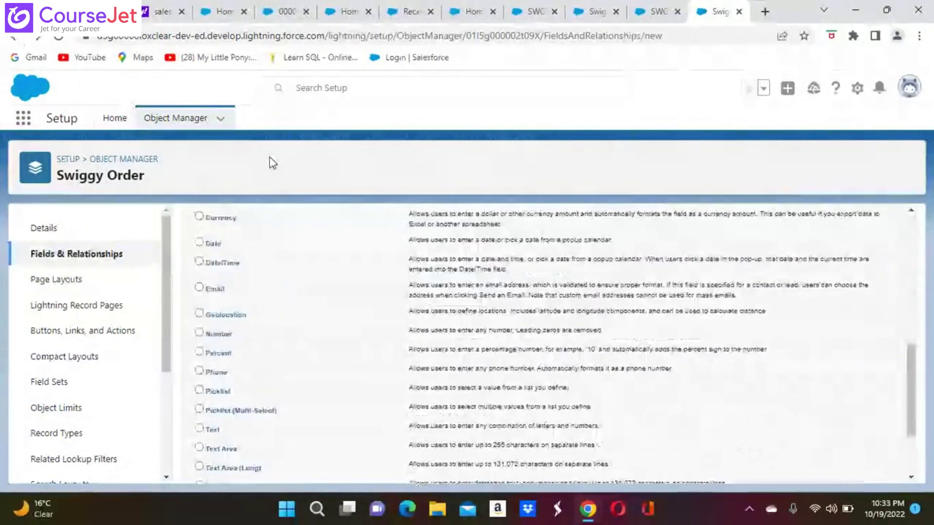
pyautogui.click(199, 390)
pyautogui.scroll(-3, 202, 391)
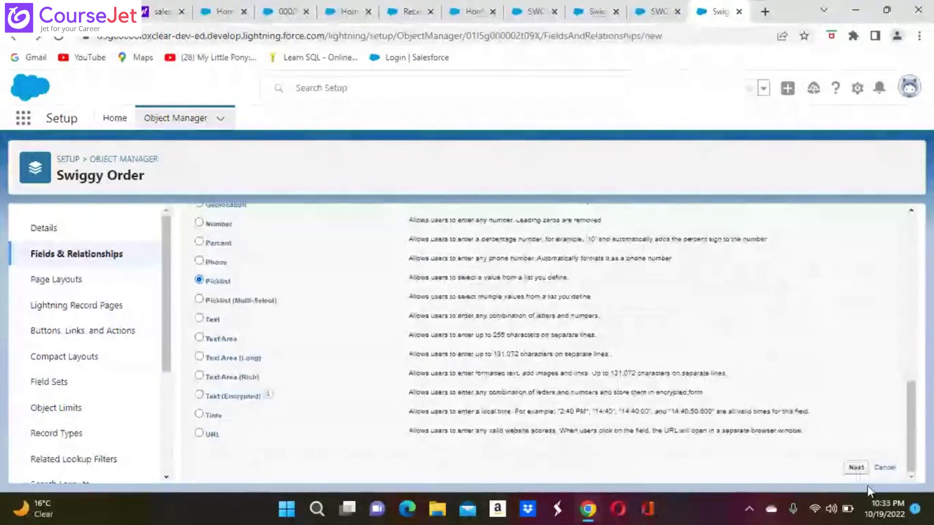
pyautogui.click(857, 468)
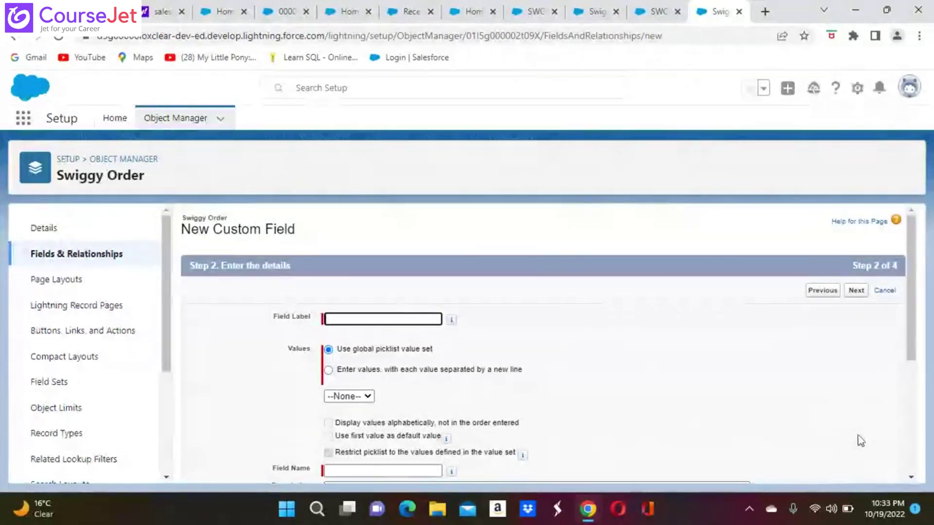
# Step: Label the field Order Status and enter the values In Kitchen and In Delivery
pyautogui.write('o')
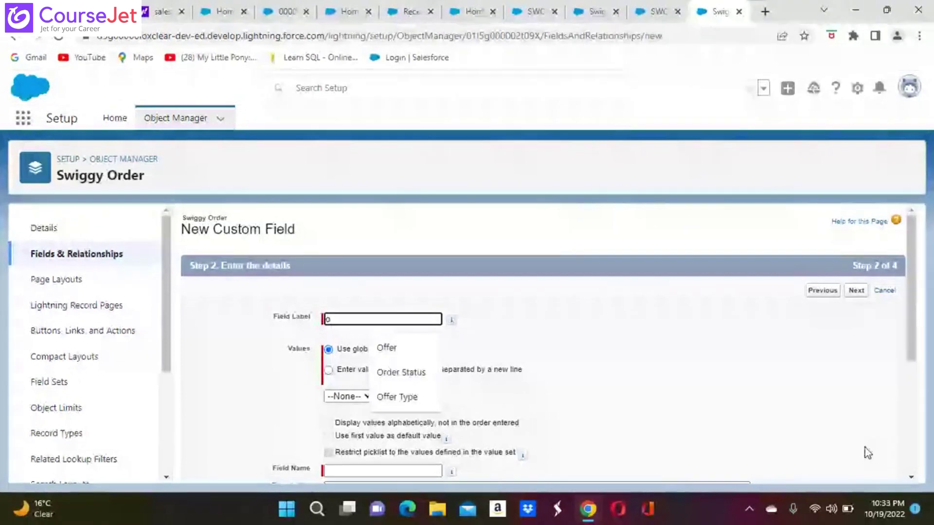
pyautogui.click(402, 372)
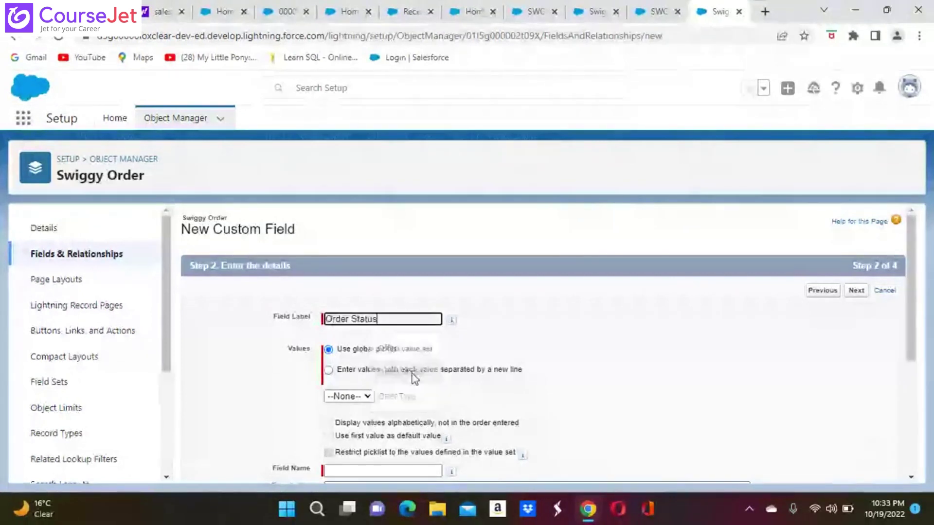
pyautogui.click(349, 374)
pyautogui.click(335, 411)
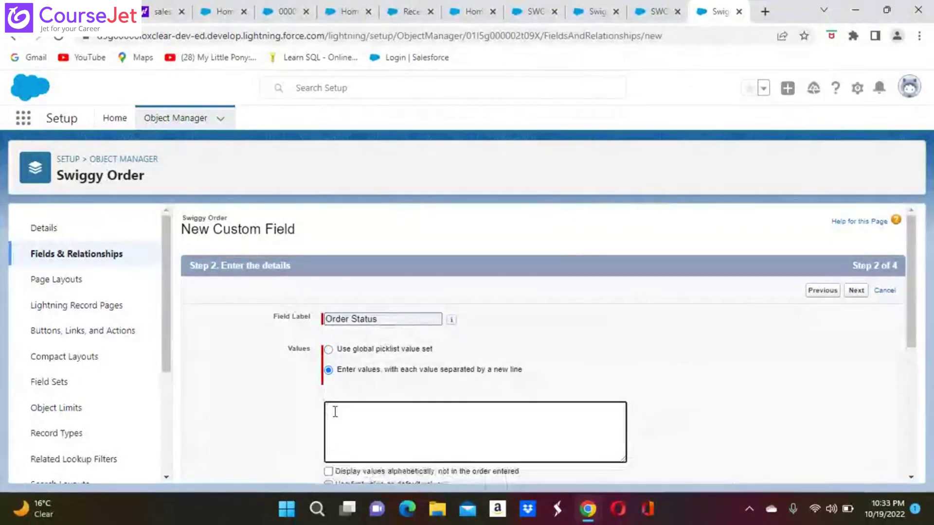
pyautogui.write('In')
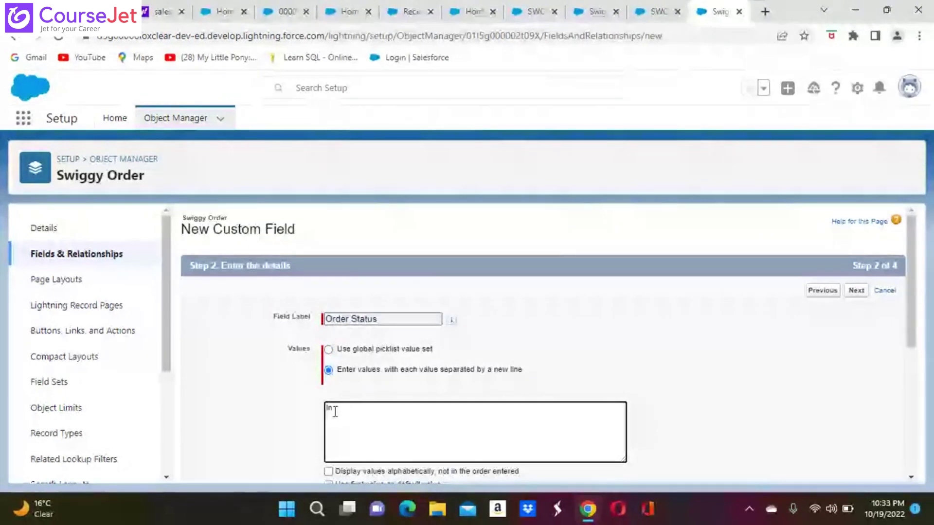
pyautogui.write(' Kit')
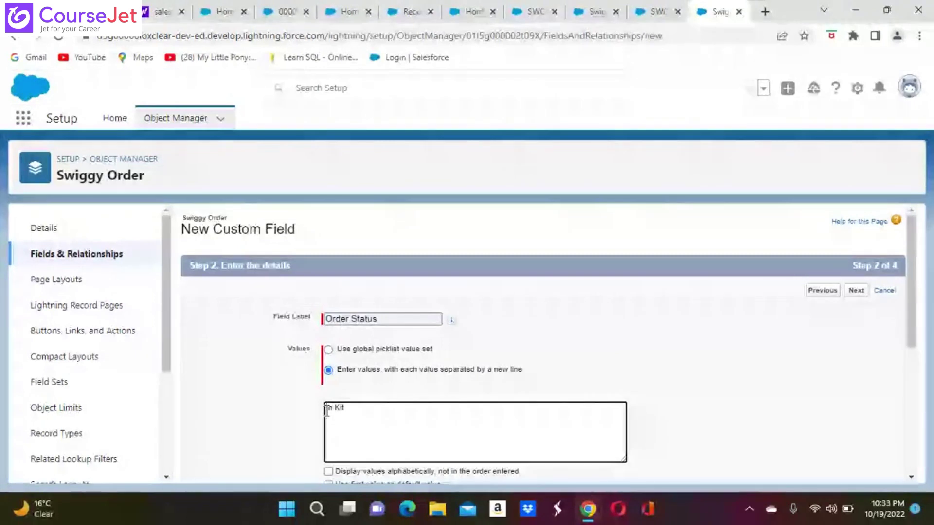
pyautogui.click(326, 411)
pyautogui.write('chen')
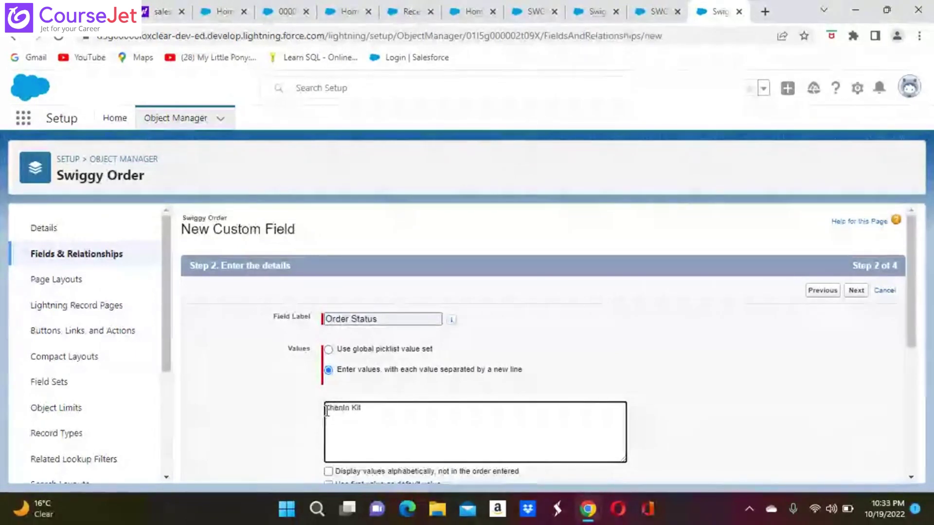
pyautogui.press('BackSpace')
pyautogui.press('BackSpace')
pyautogui.press('BackSpace')
pyautogui.press('BackSpace')
pyautogui.click(356, 410)
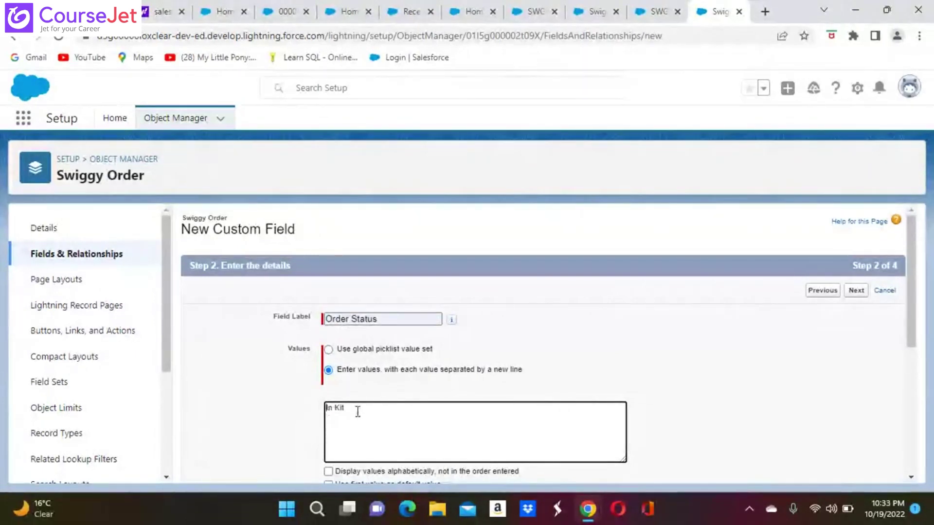
pyautogui.write('che')
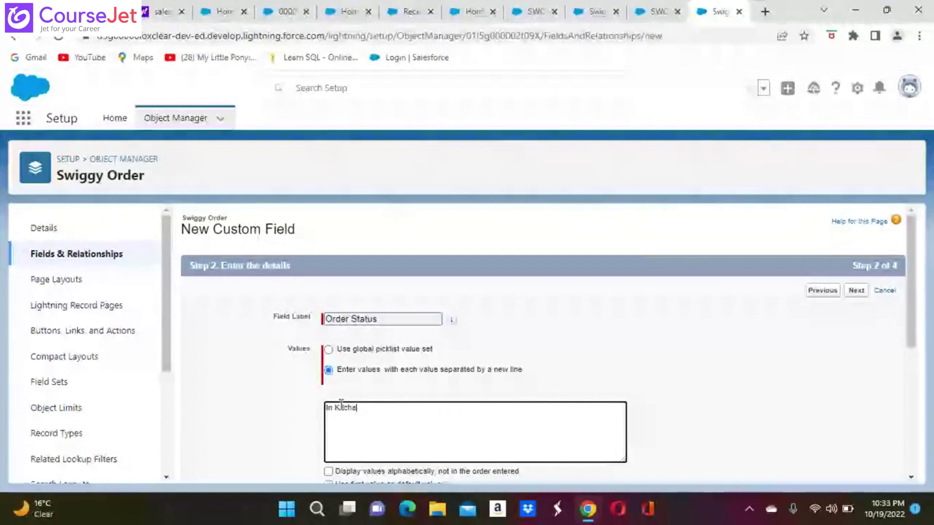
pyautogui.write('n ')
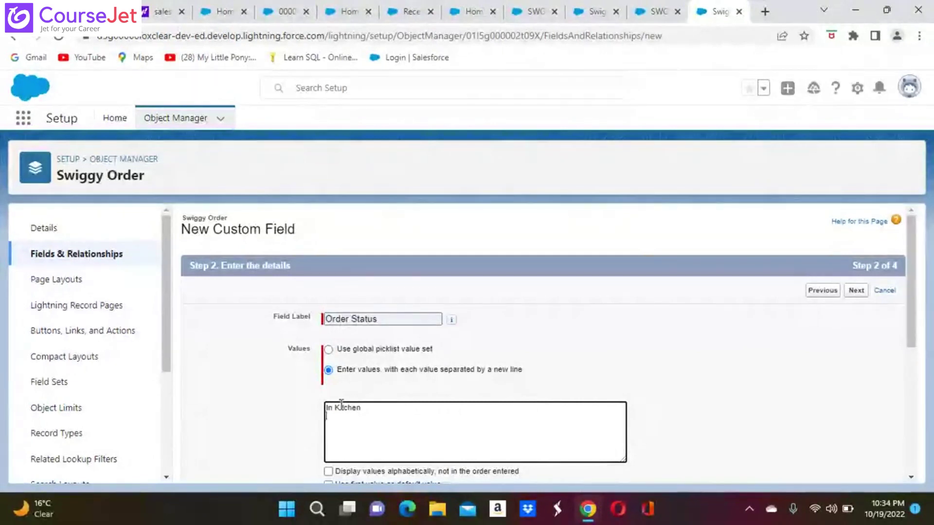
pyautogui.write('In')
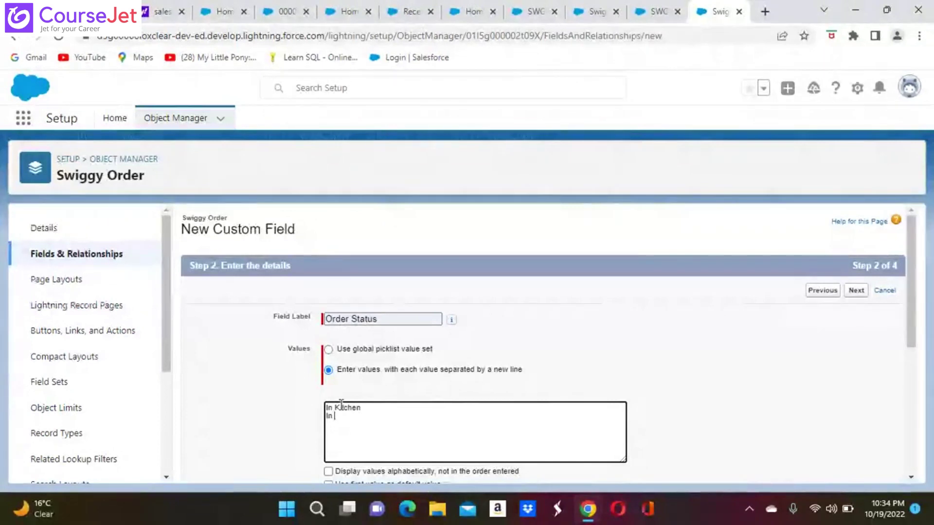
pyautogui.write(' Delivery')
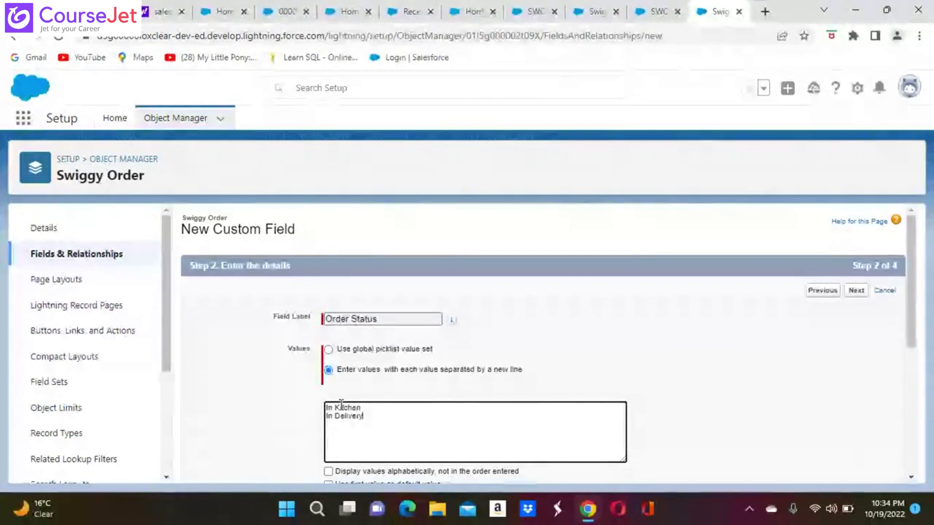
# Step: Add the picklist values Delivered, Cancelled and Escalated on separate lines
pyautogui.press('Return')
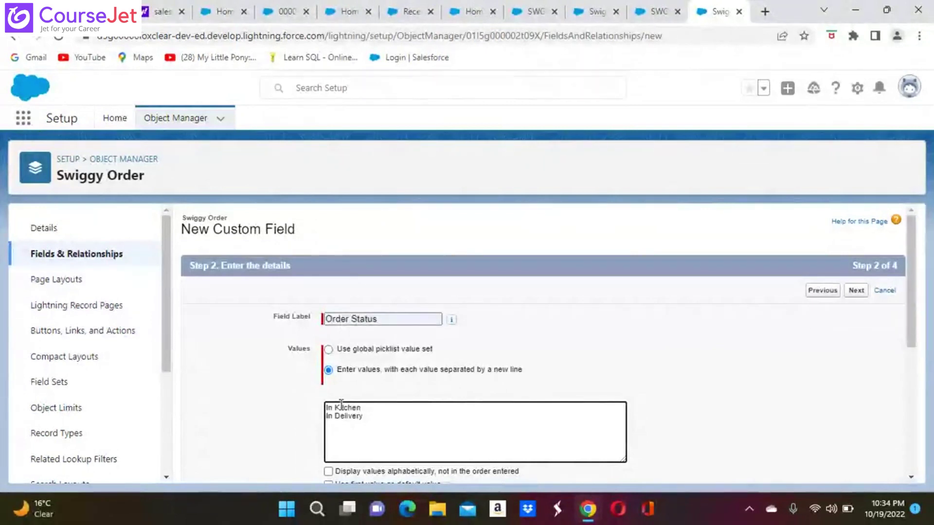
pyautogui.write('Del')
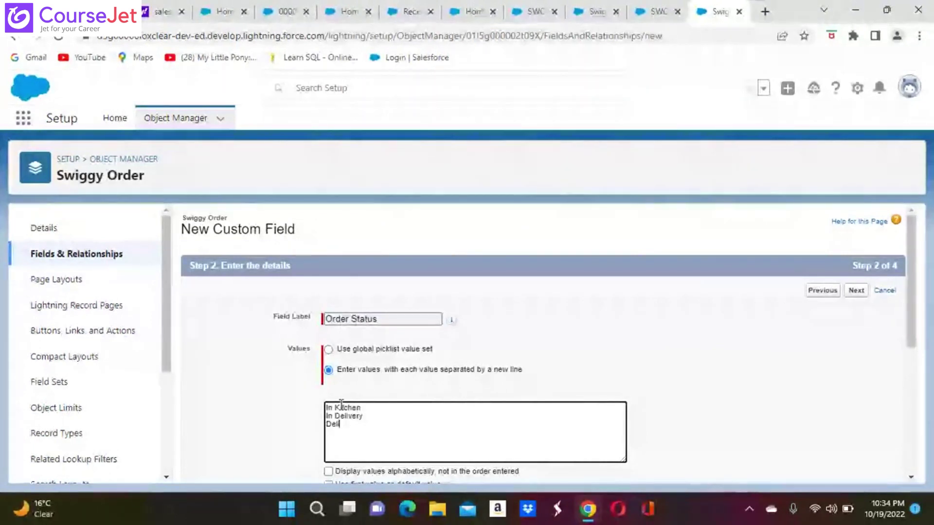
pyautogui.write('ivered')
pyautogui.press('Return')
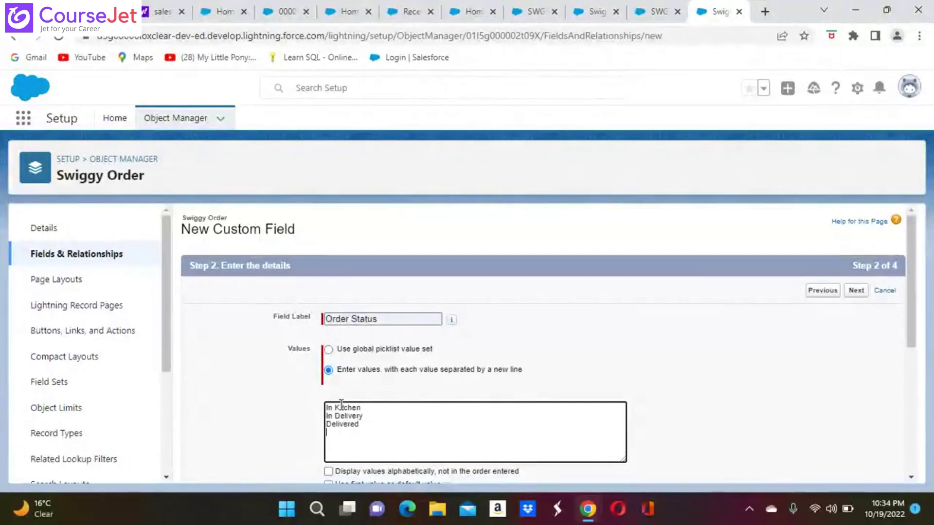
pyautogui.write('Ca')
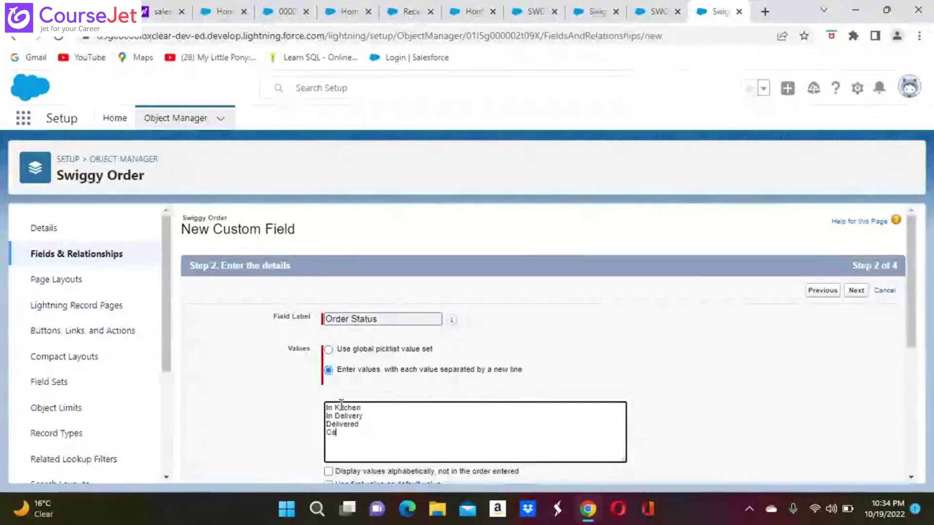
pyautogui.write('ncelled')
pyautogui.press('Return')
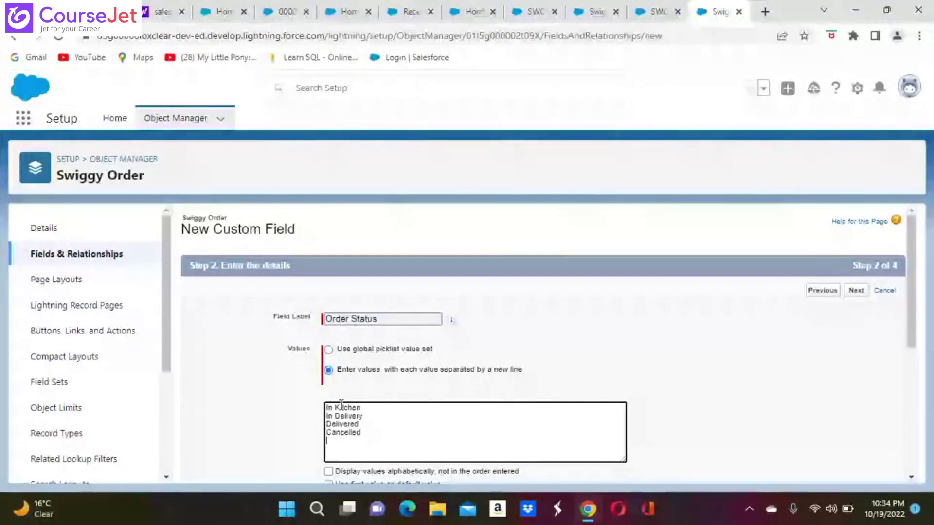
pyautogui.write('Escalated')
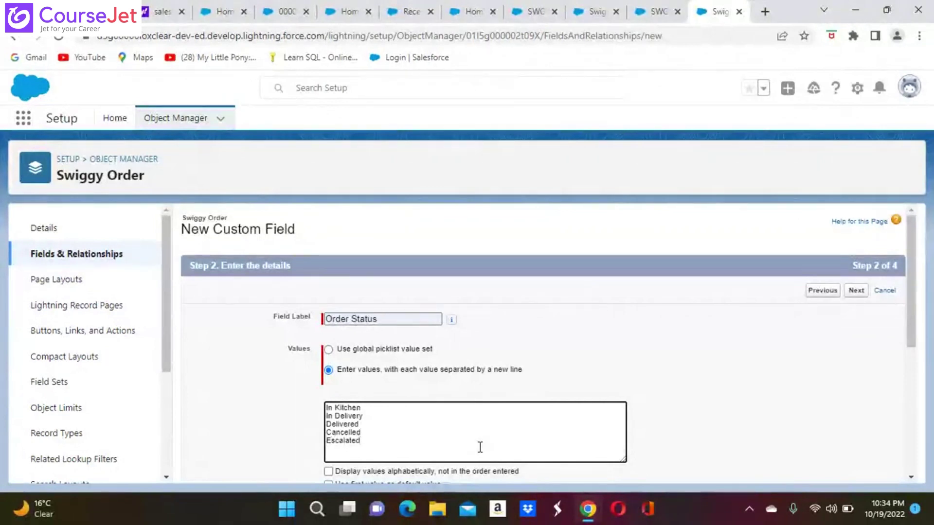
pyautogui.scroll(-4, 480, 447)
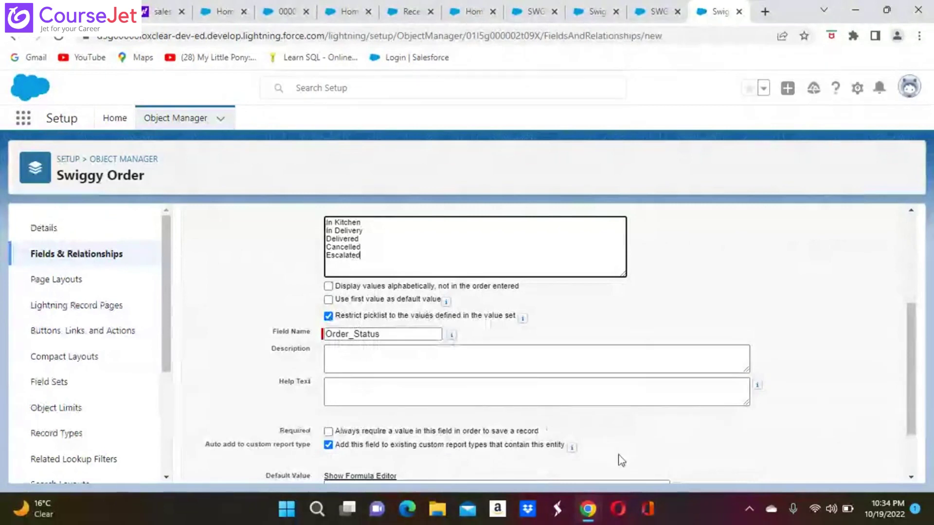
# Step: Keep default field-level security and Swiggy Order Layout, then save the Order Status field
pyautogui.scroll(-1, 619, 459)
pyautogui.scroll(-1, 619, 459)
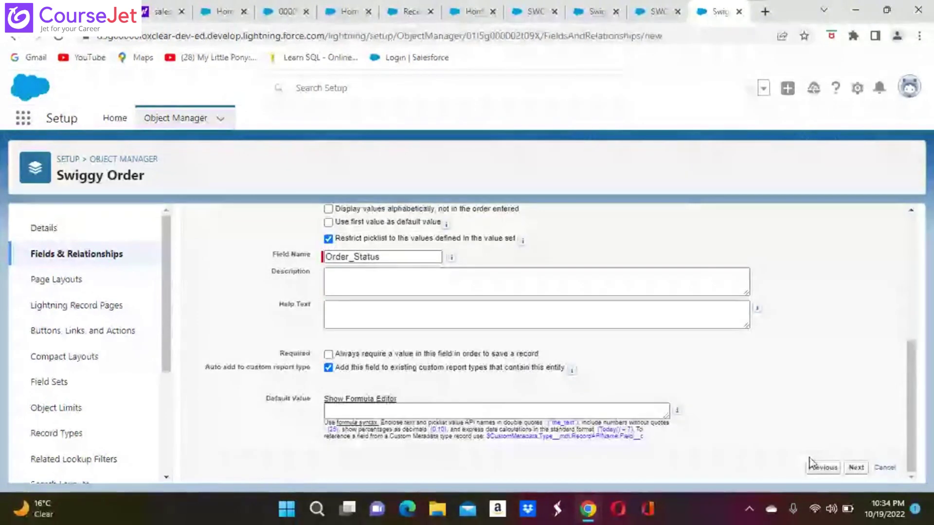
pyautogui.click(856, 468)
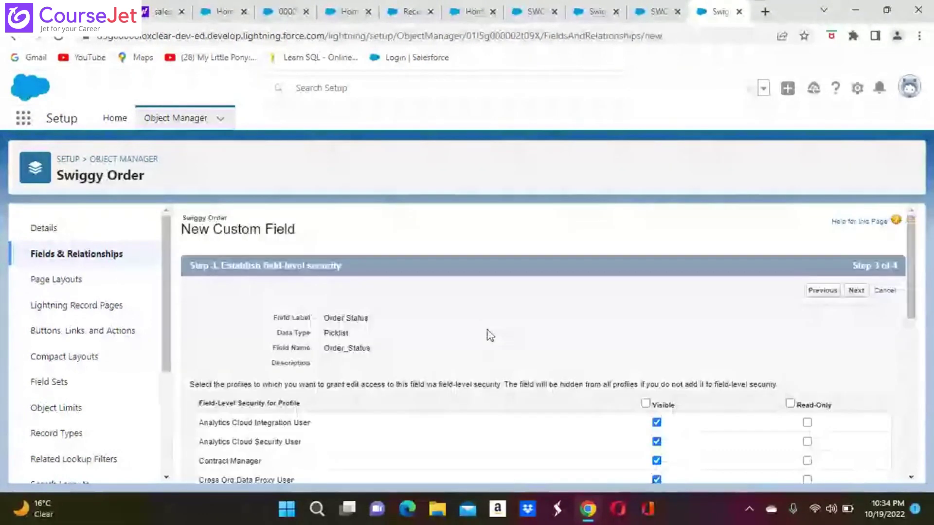
pyautogui.scroll(-8, 492, 349)
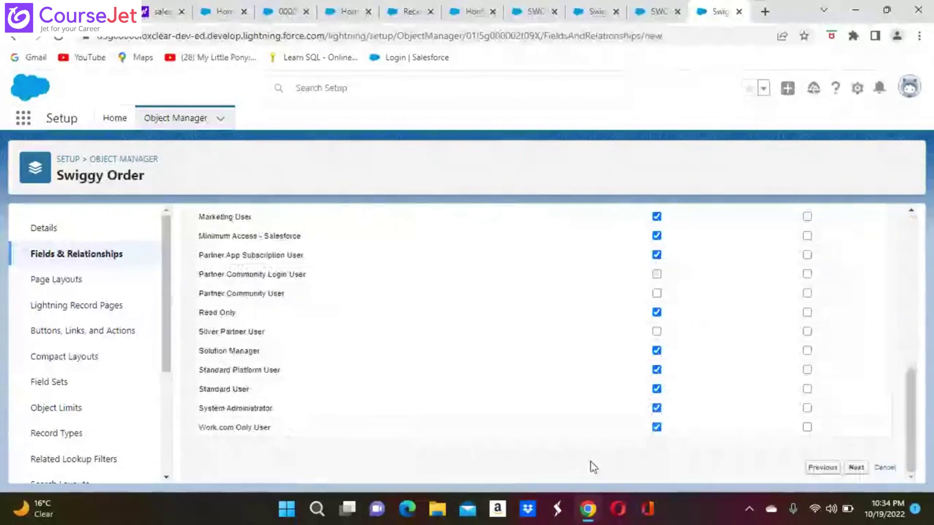
pyautogui.click(858, 468)
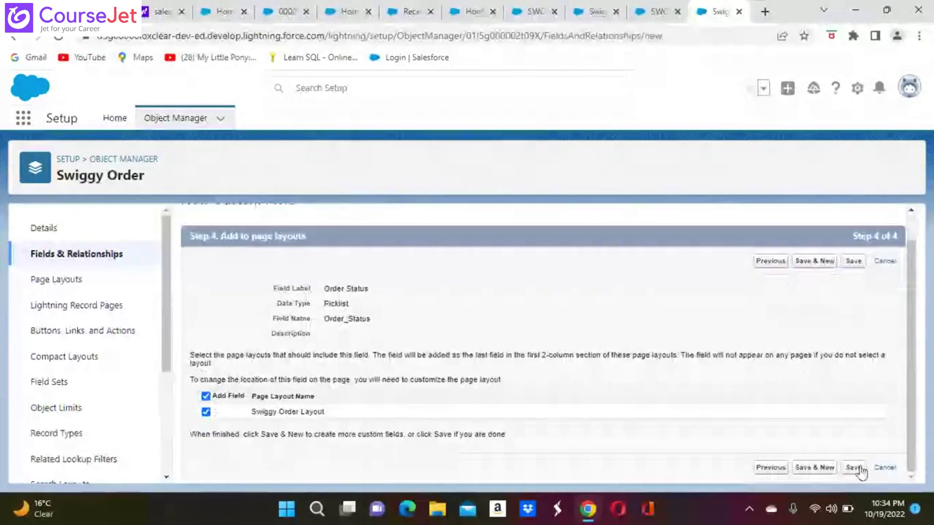
pyautogui.click(854, 468)
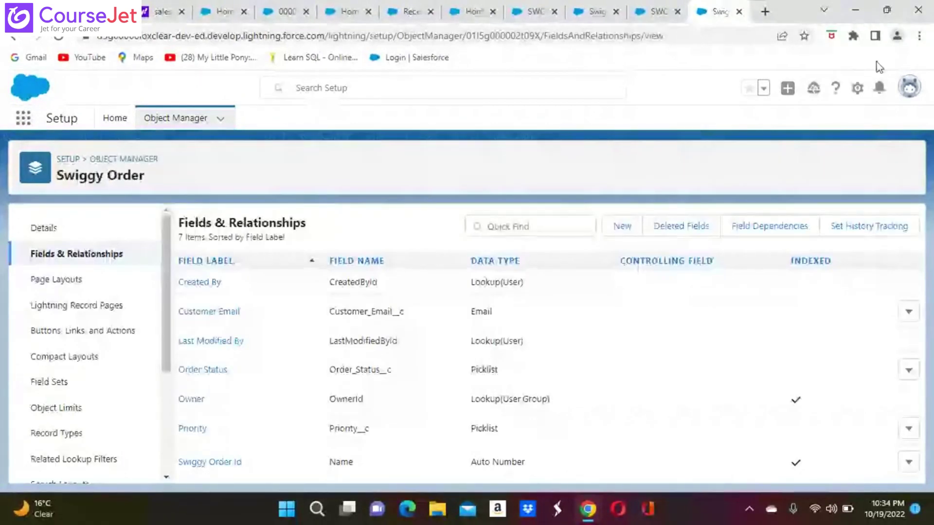
# Step: Search the App Launcher for 'sw' and open the Swiggy Orders list
pyautogui.click(879, 89)
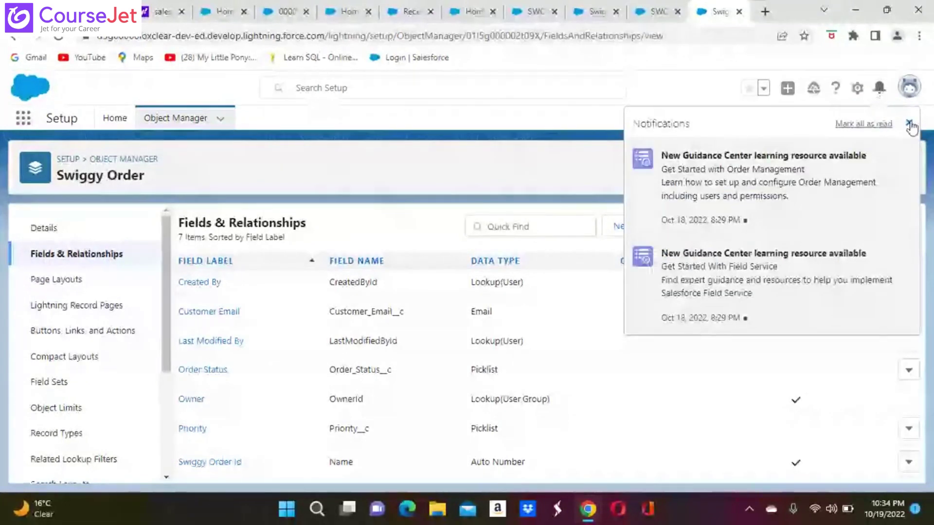
pyautogui.click(909, 124)
pyautogui.click(857, 89)
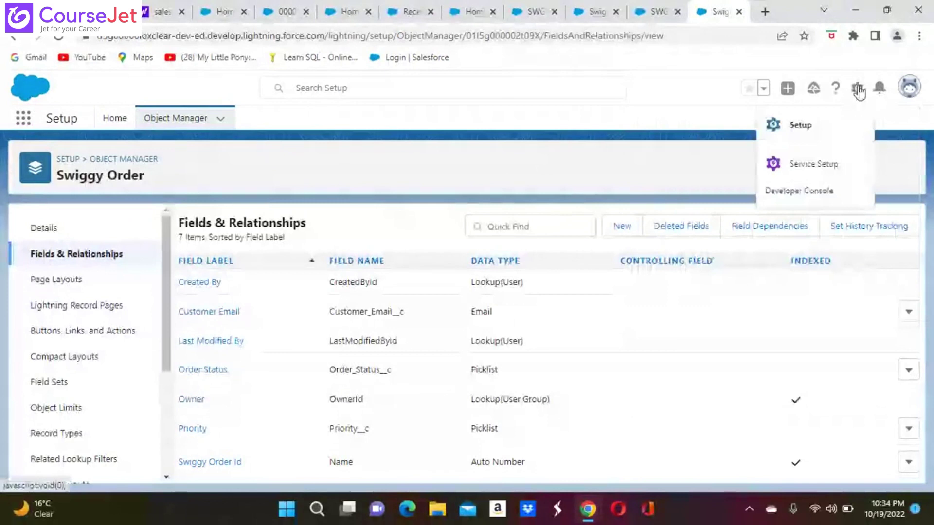
pyautogui.click(801, 127)
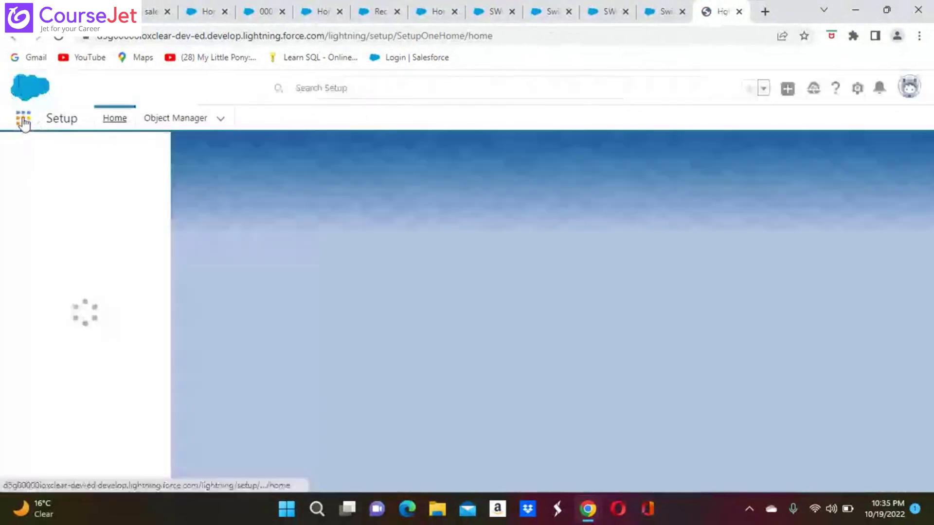
pyautogui.click(42, 156)
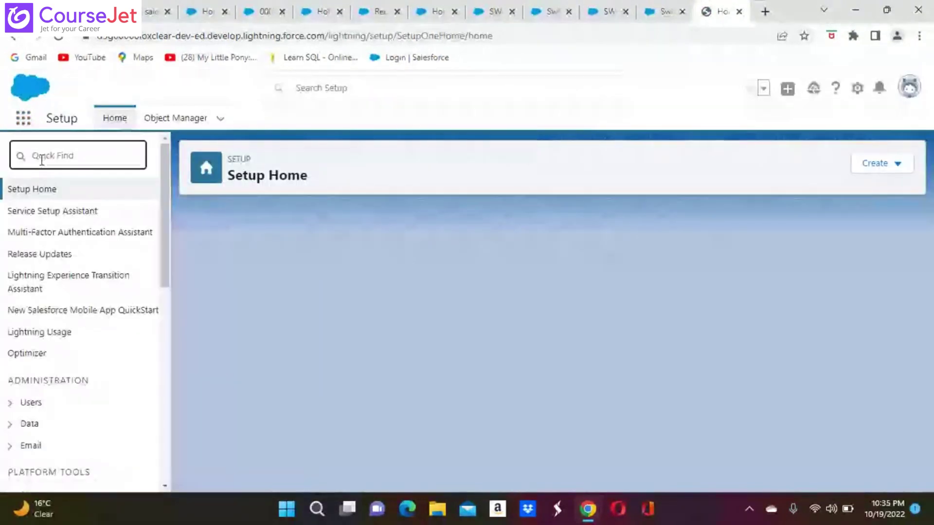
pyautogui.write('sw')
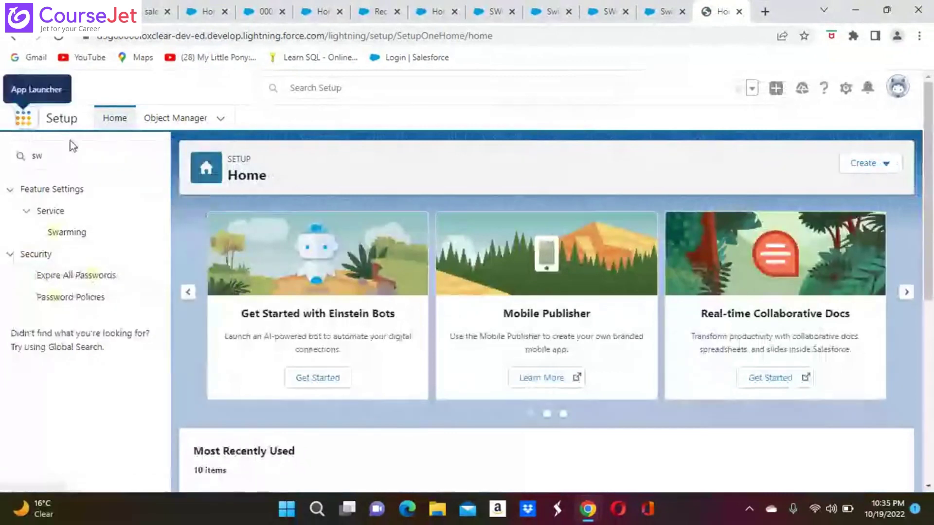
pyautogui.click(26, 126)
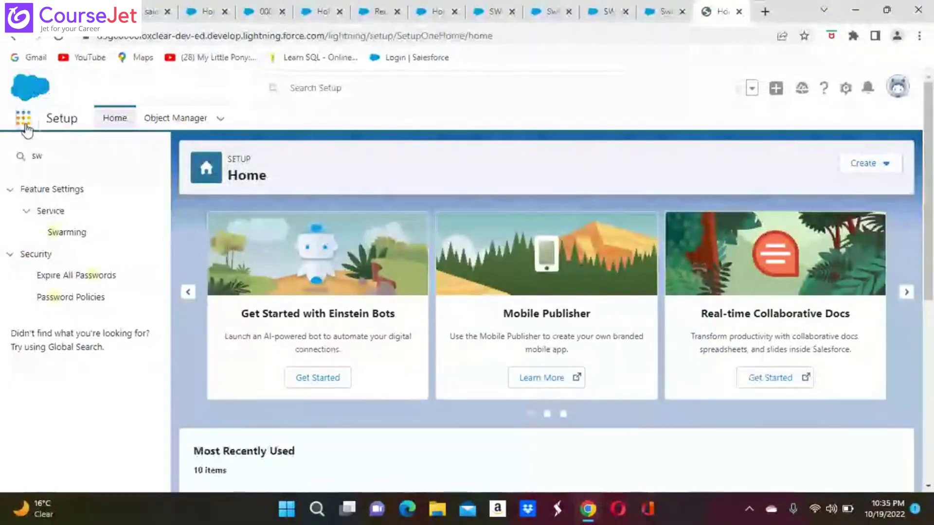
pyautogui.write('s')
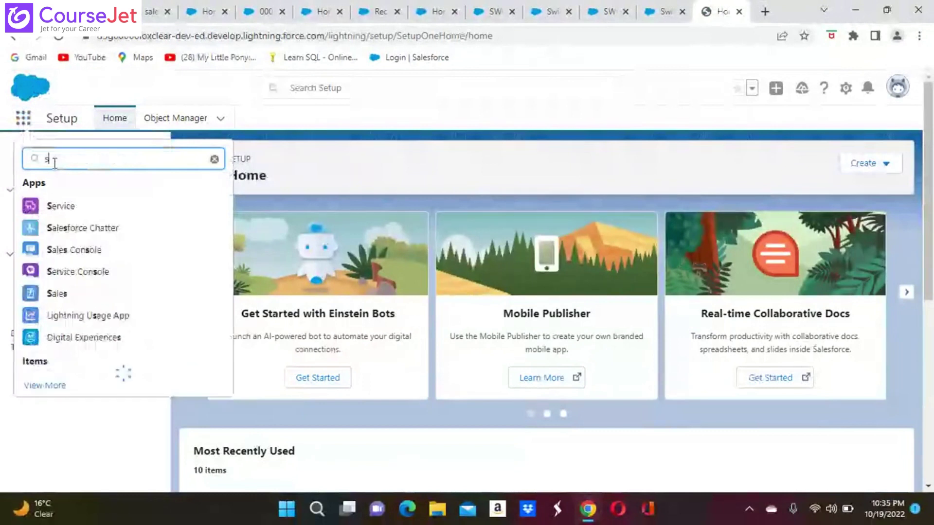
pyautogui.write('w')
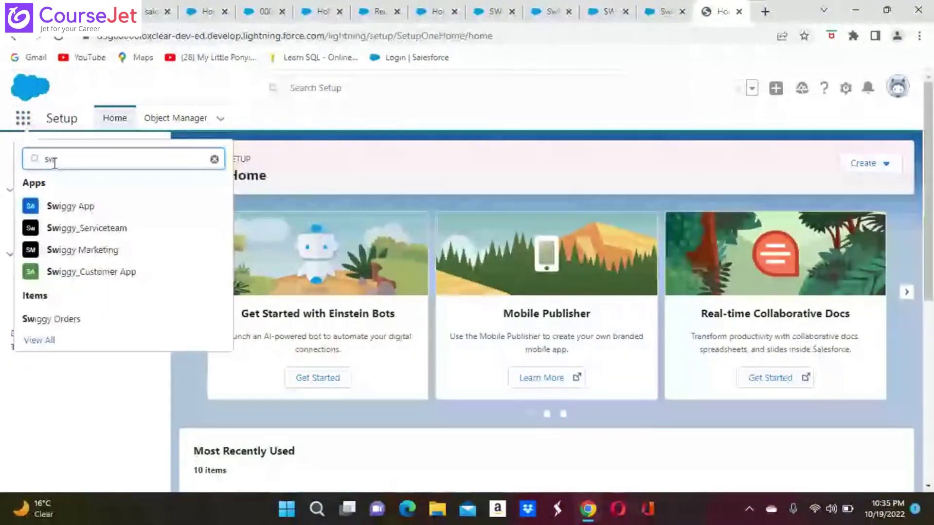
pyautogui.click(71, 319)
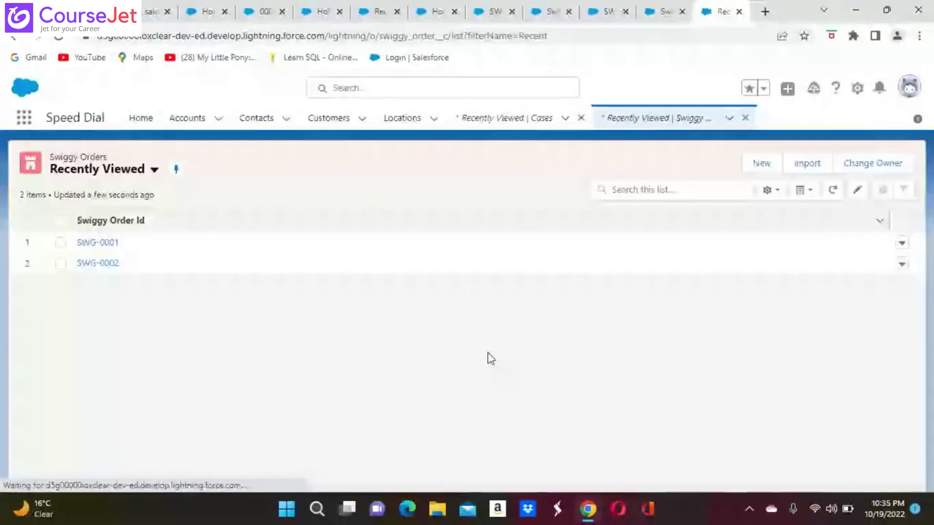
# Step: Set order SWG-0001's Order Status to Escalated and save it
pyautogui.click(111, 247)
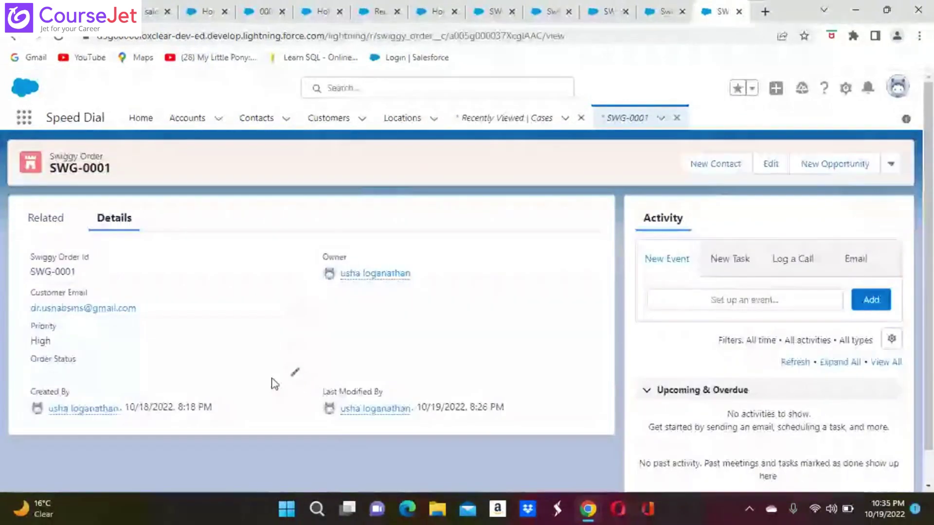
pyautogui.click(293, 376)
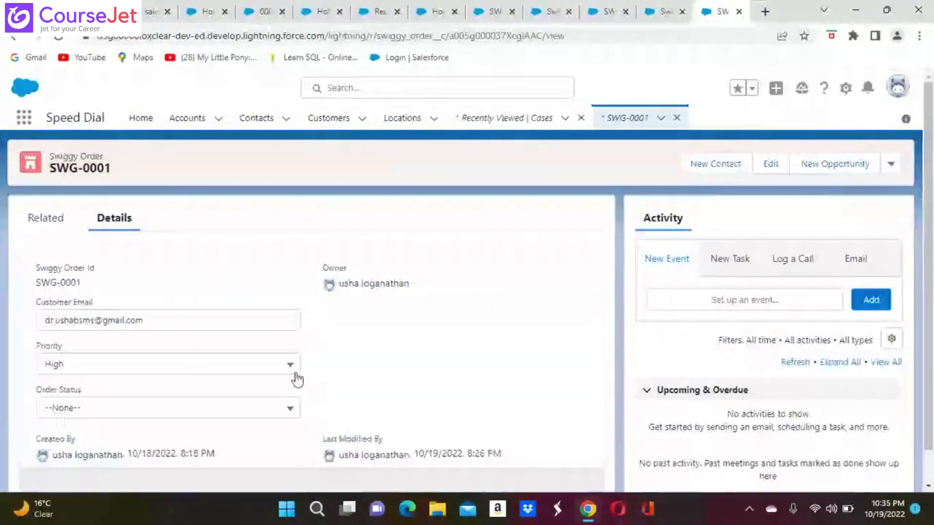
pyautogui.click(293, 411)
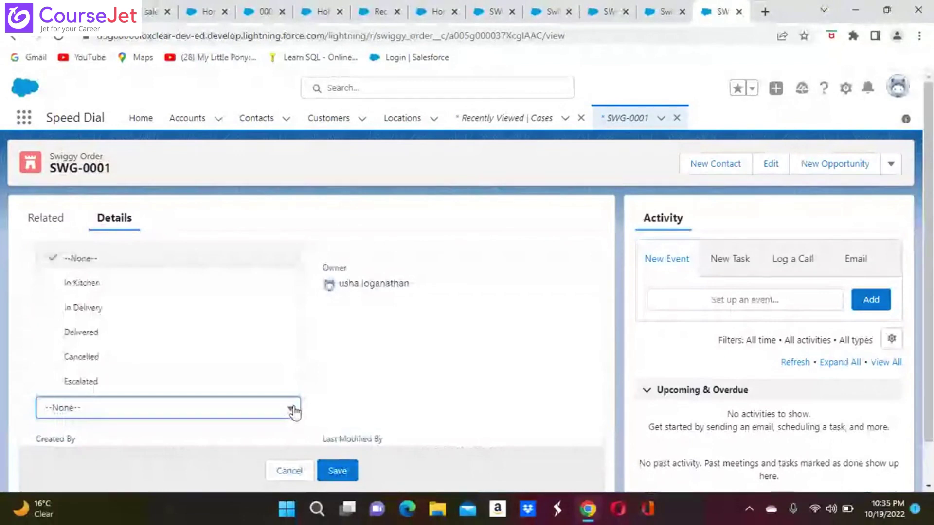
pyautogui.click(90, 383)
pyautogui.click(337, 474)
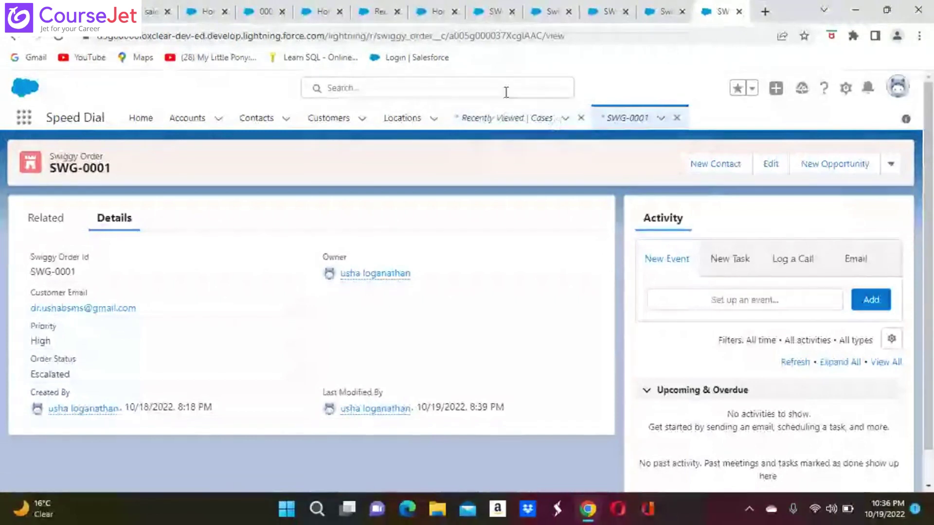
# Step: Open and dismiss the setup menu, then bring up options for a new Swiggy Order
pyautogui.click(845, 95)
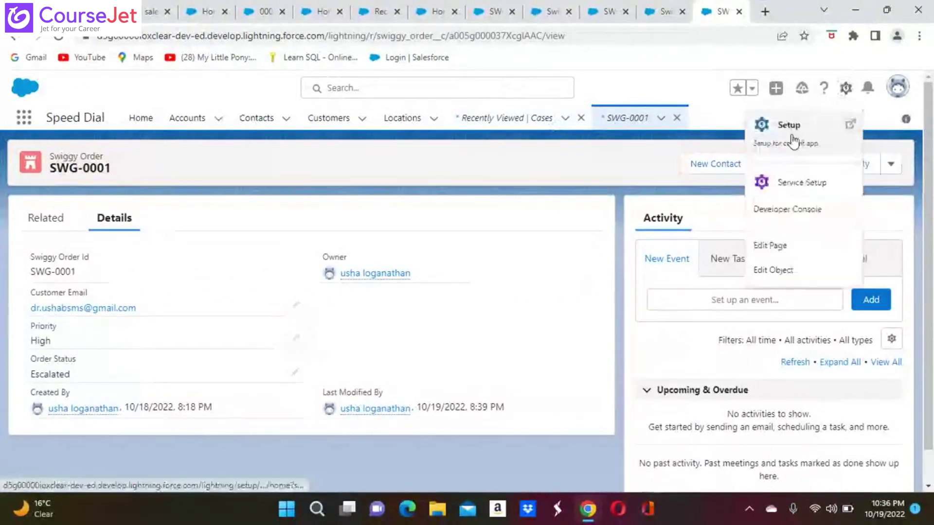
pyautogui.click(657, 124)
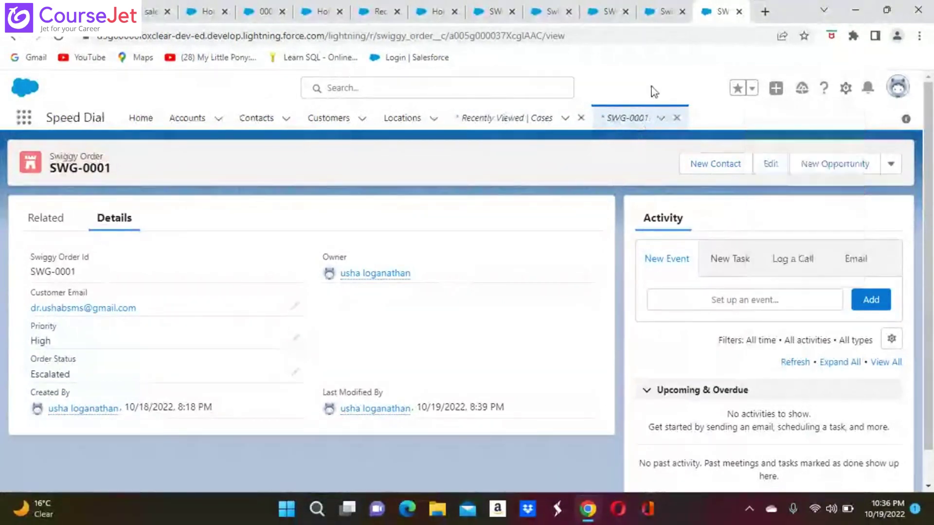
pyautogui.click(660, 119)
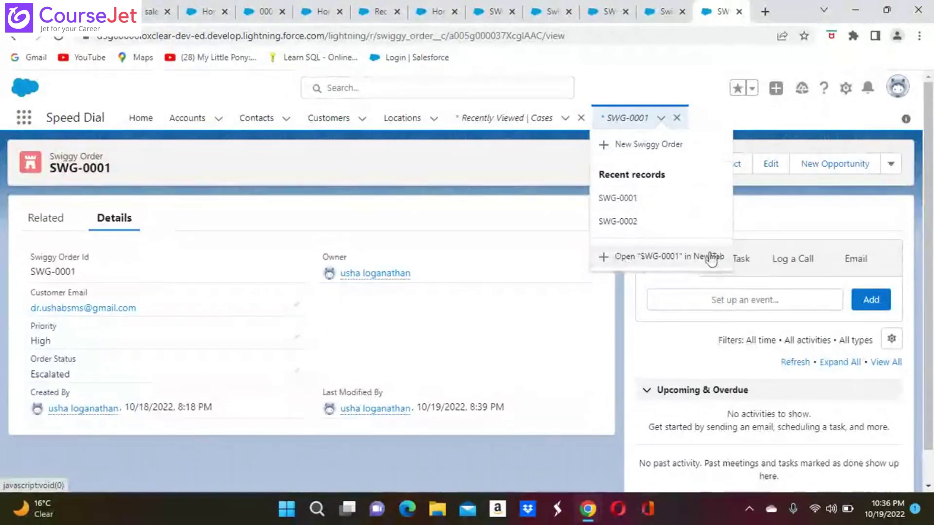
# Step: Create Swiggy Order SWG-0003 with the customer's email, Priority --None--, and Order Status Escalated
pyautogui.click(626, 145)
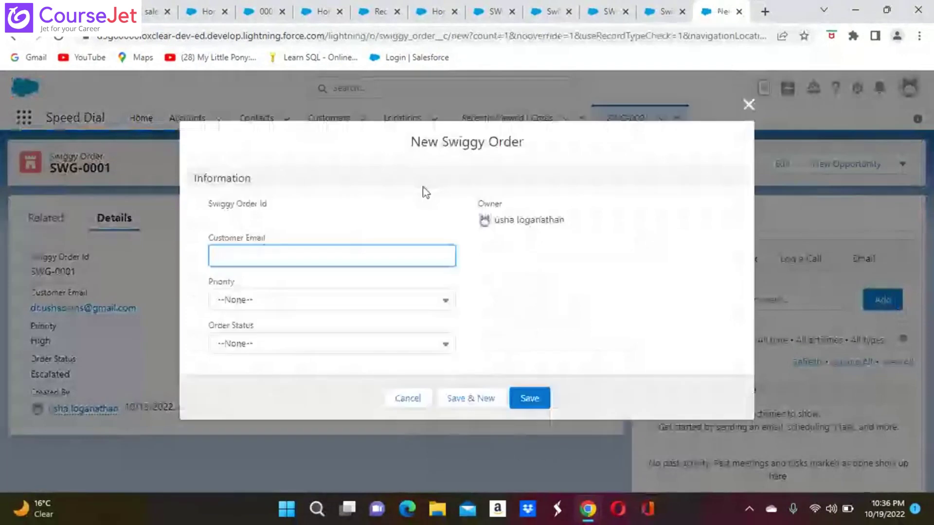
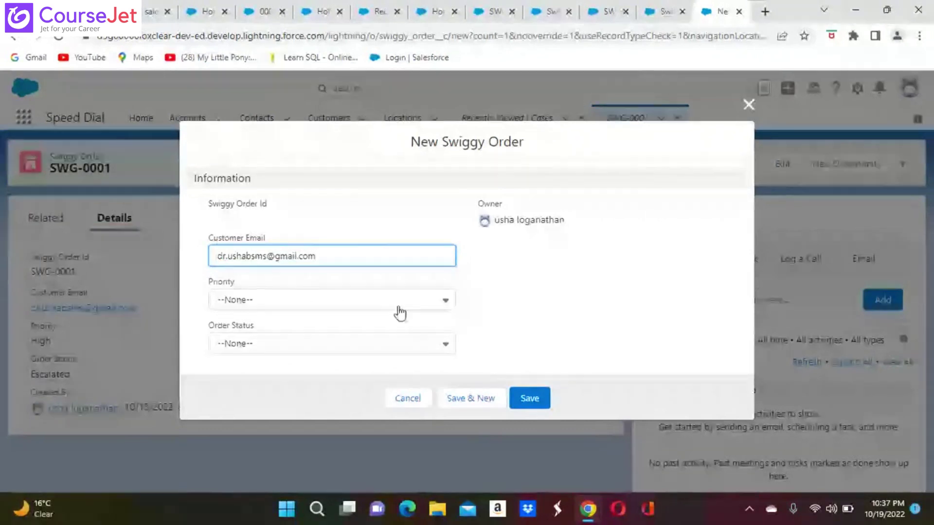
pyautogui.click(446, 306)
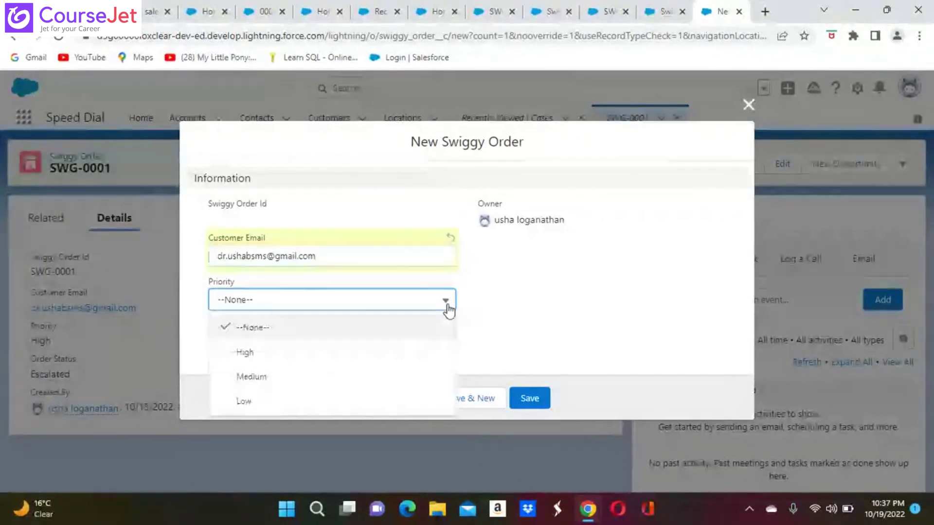
pyautogui.click(262, 352)
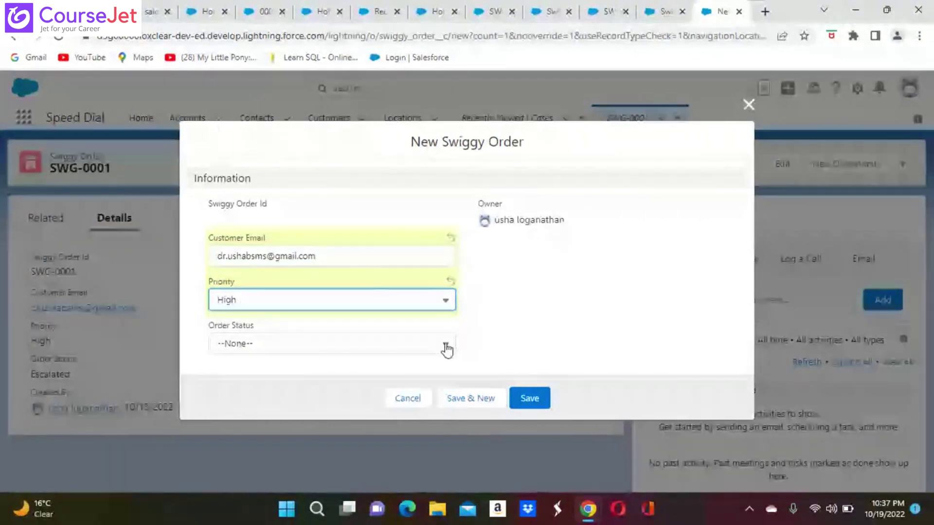
pyautogui.click(443, 301)
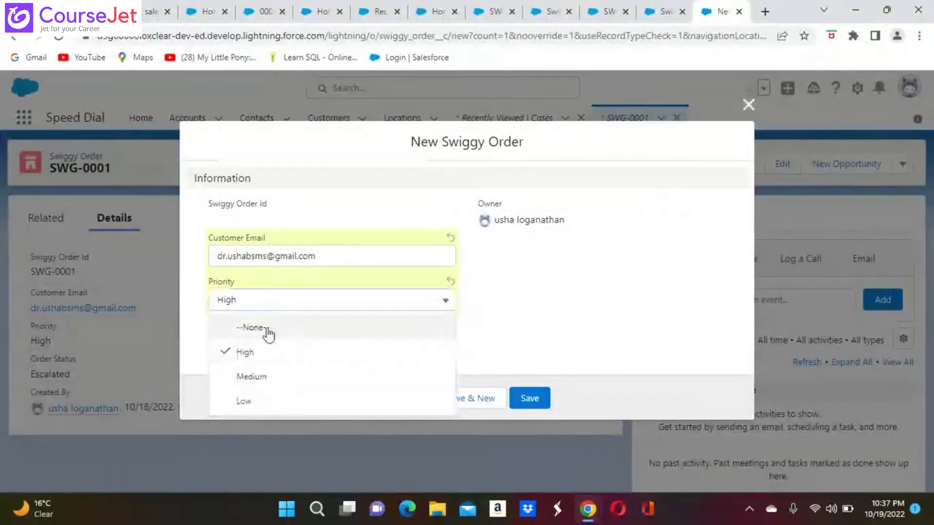
pyautogui.click(294, 331)
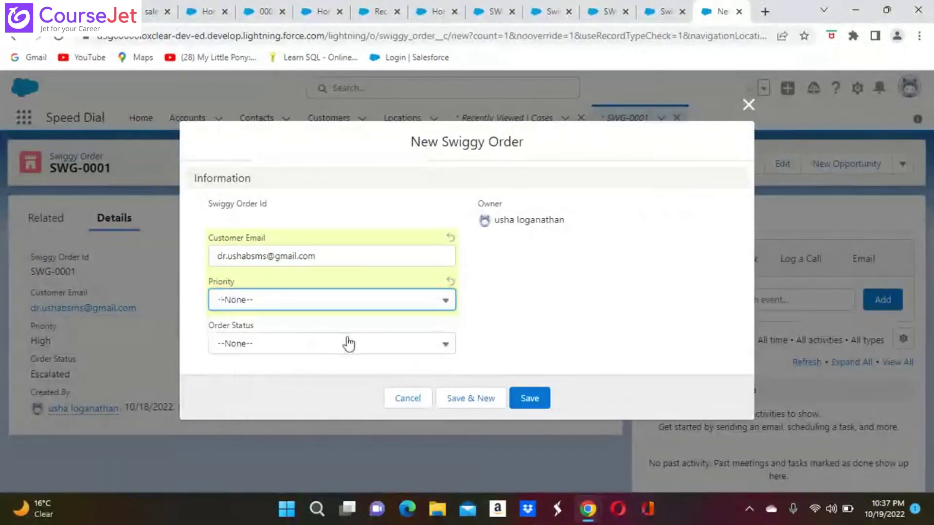
pyautogui.click(446, 345)
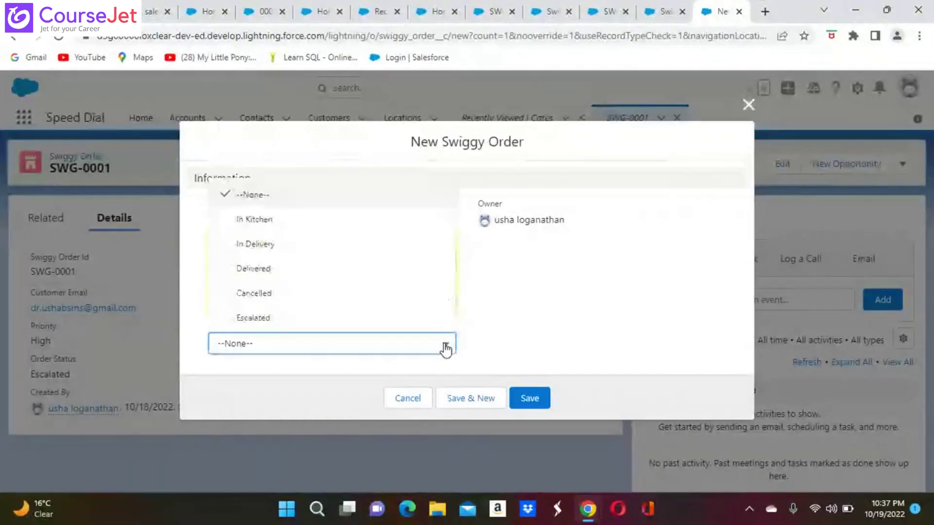
pyautogui.click(259, 319)
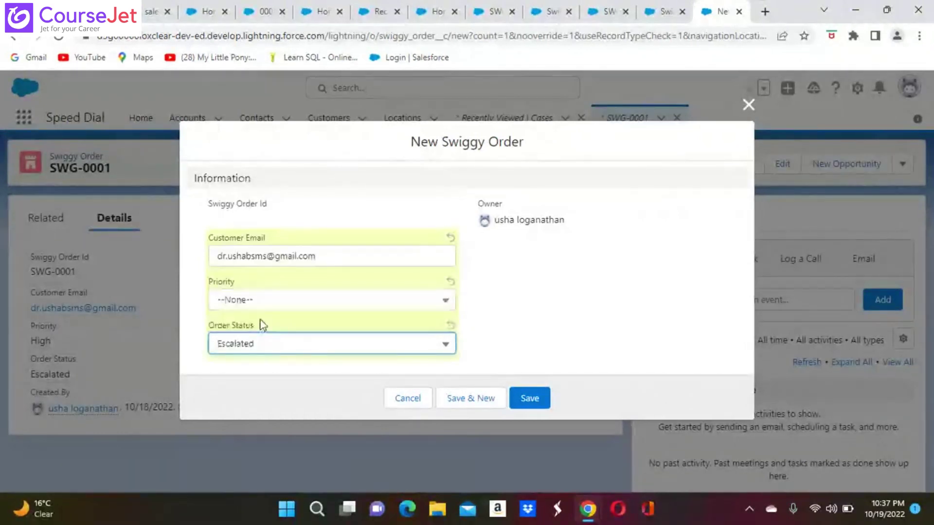
pyautogui.click(530, 396)
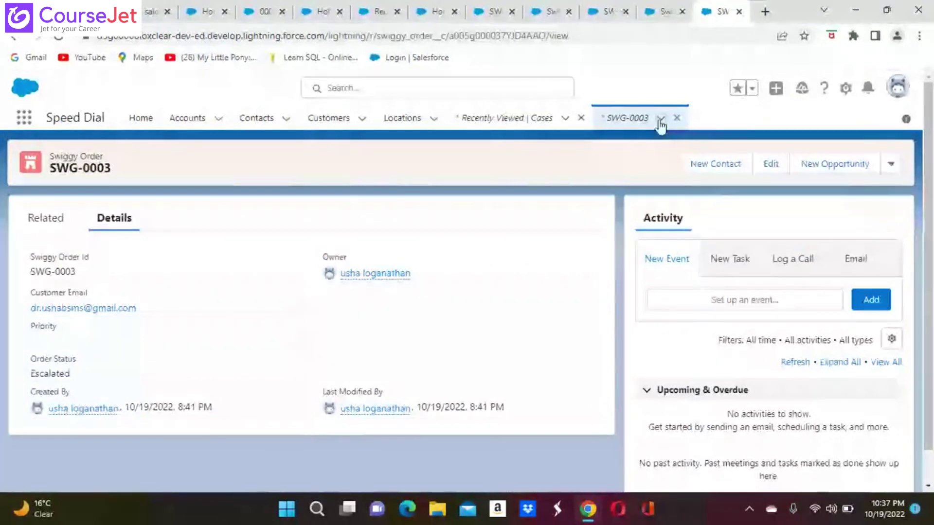
# Step: Go to Setup and find Process Builder through Quick Find to list My Processes
pyautogui.click(23, 118)
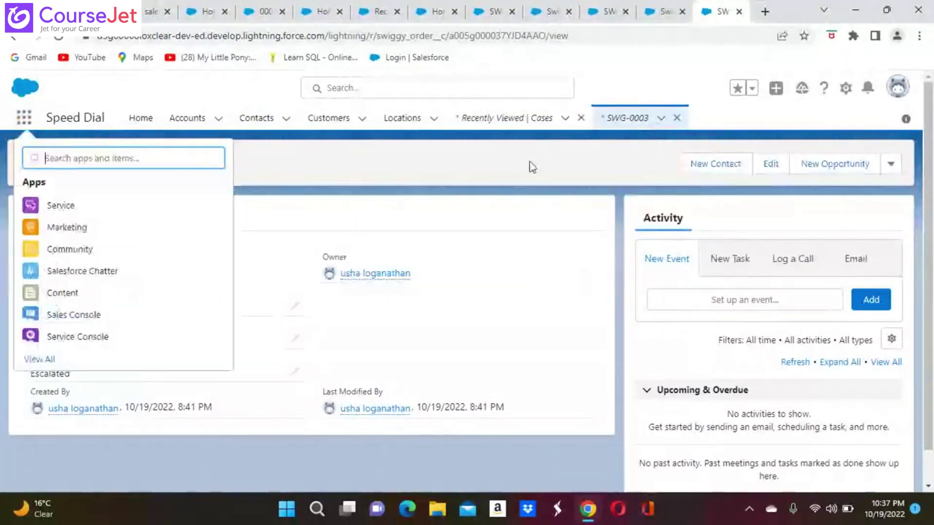
pyautogui.click(845, 88)
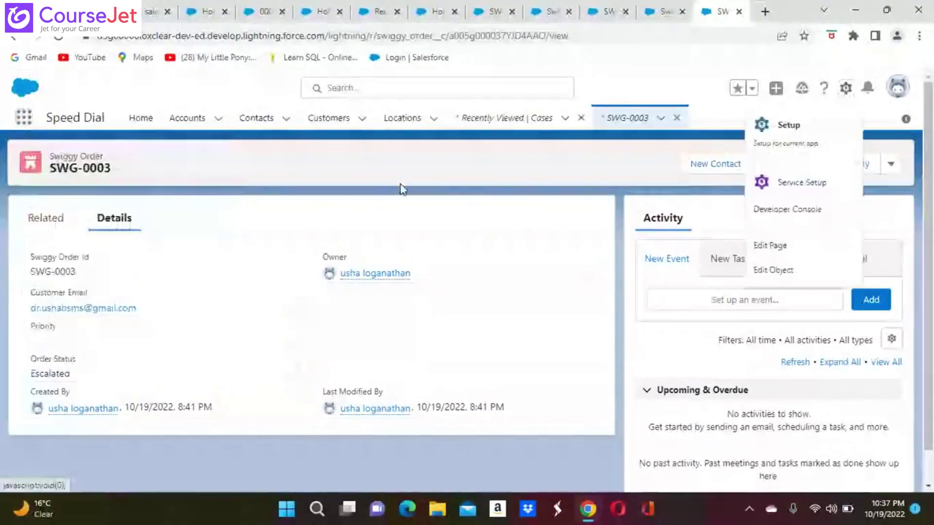
pyautogui.click(789, 126)
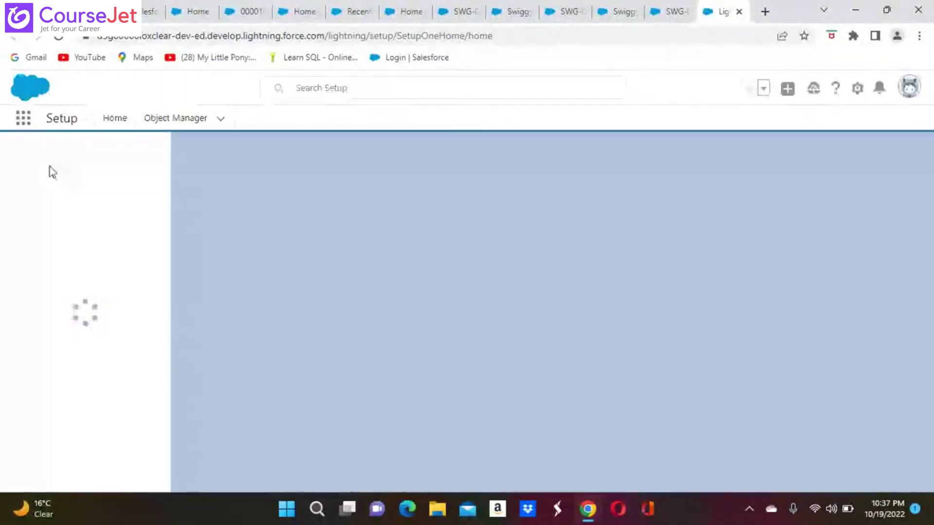
pyautogui.click(53, 156)
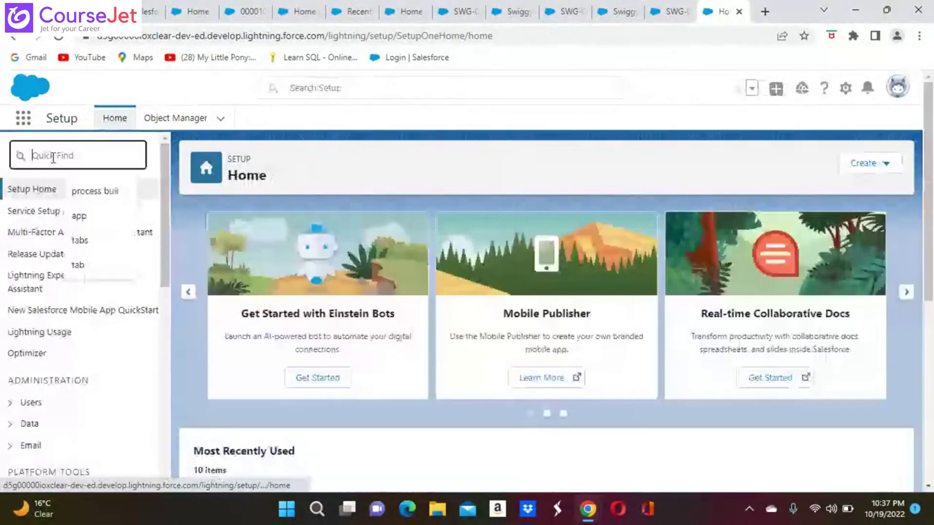
pyautogui.click(103, 189)
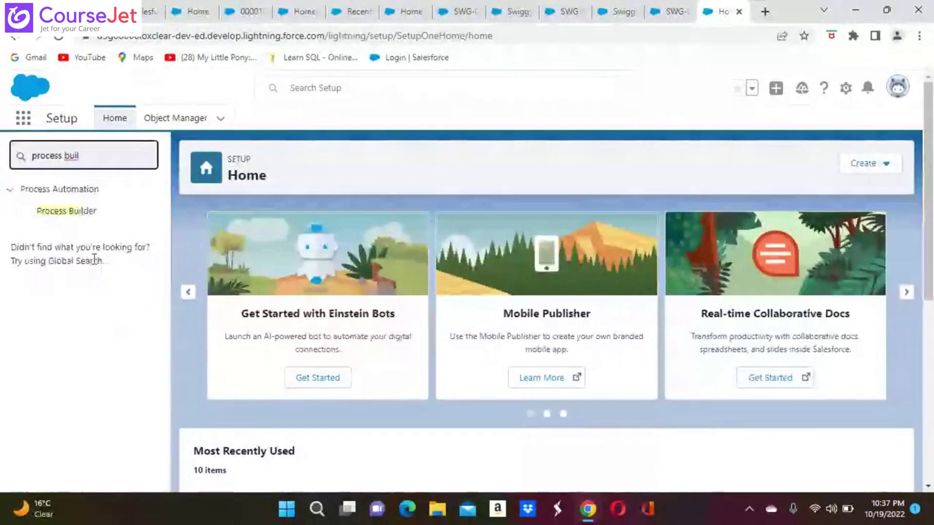
pyautogui.click(79, 214)
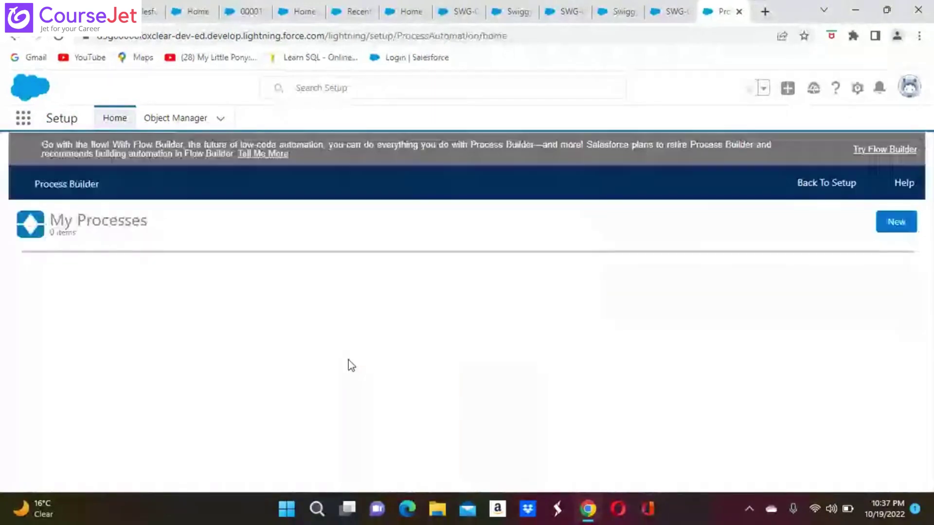
pyautogui.scroll(-1, 348, 363)
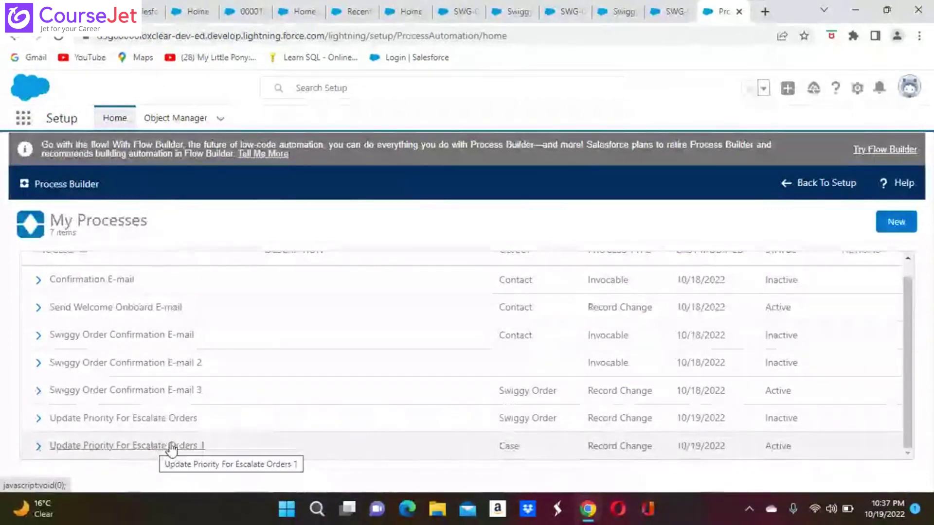
# Step: Deactivate the current version of Update Priority For Escalate Orders 1 and begin cloning it
pyautogui.click(129, 447)
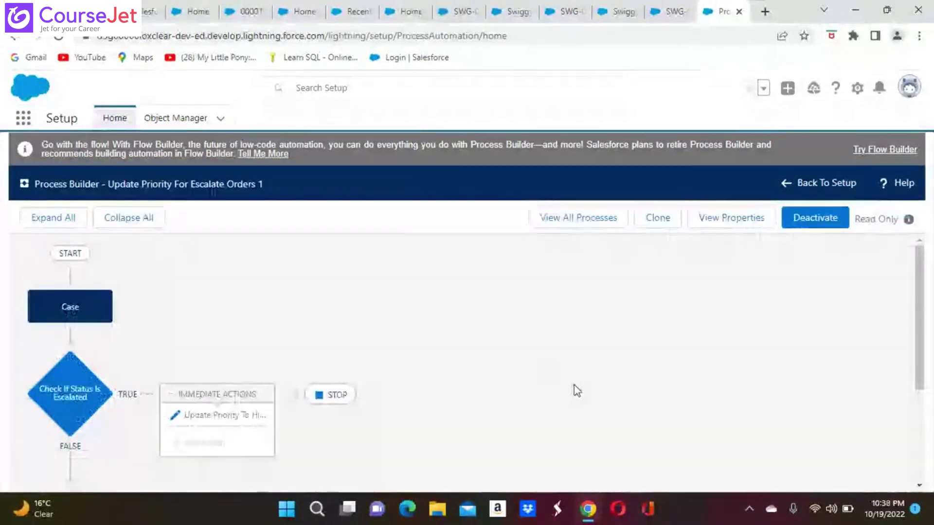
pyautogui.scroll(-3, 576, 390)
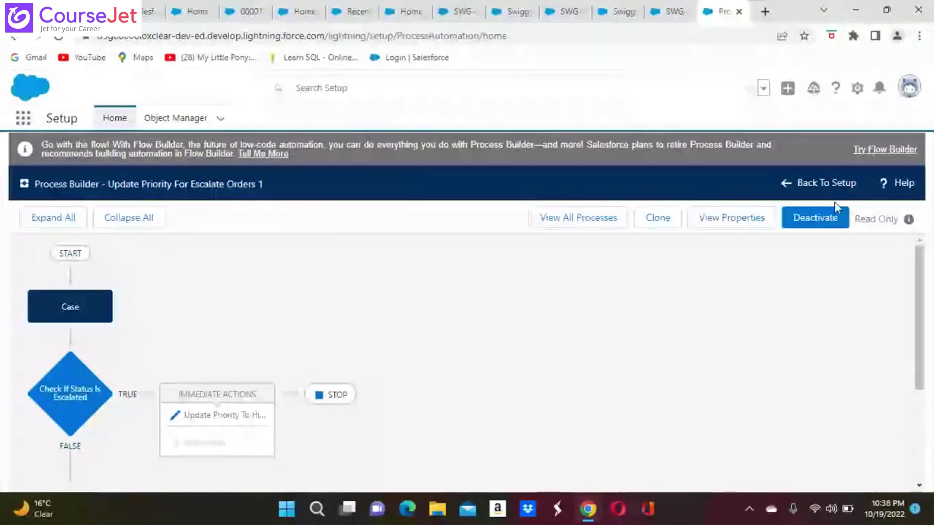
pyautogui.click(816, 219)
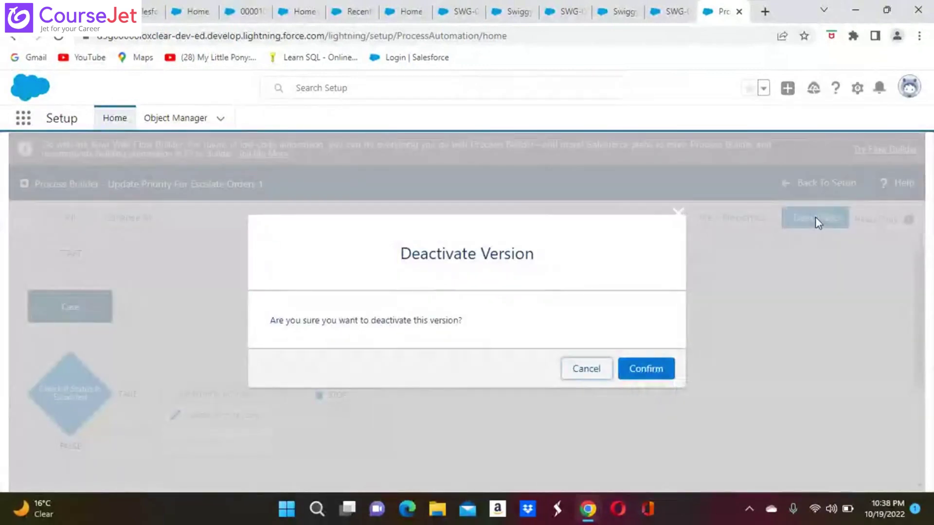
pyautogui.click(650, 374)
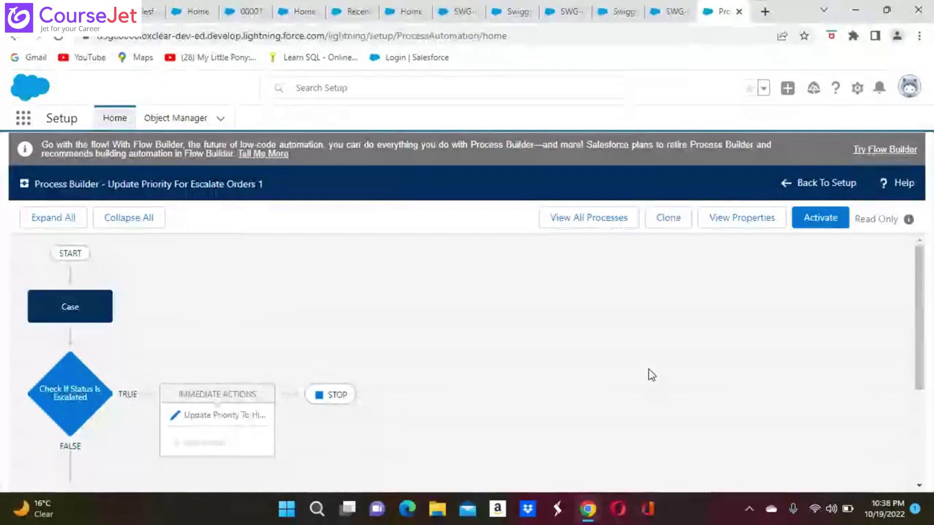
pyautogui.click(667, 219)
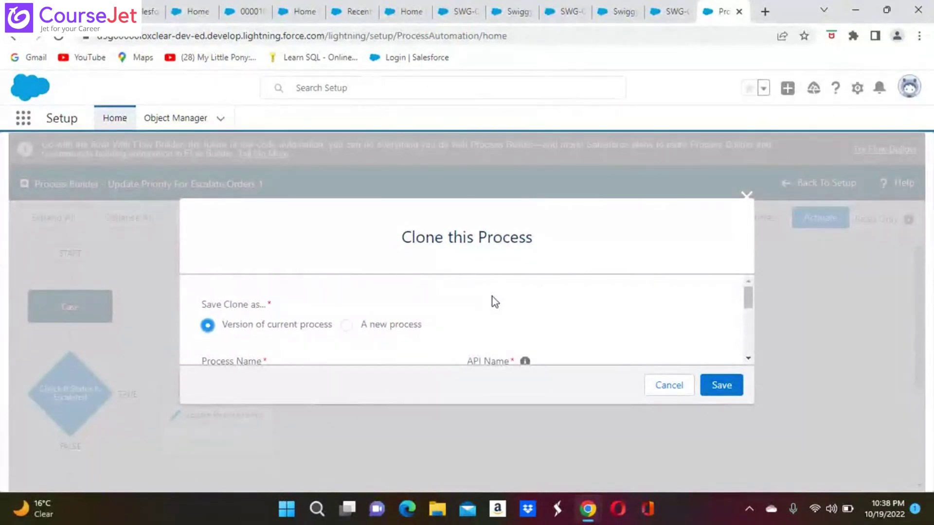
# Step: Review the clone fields and save it as a version of the current process
pyautogui.scroll(-1, 493, 296)
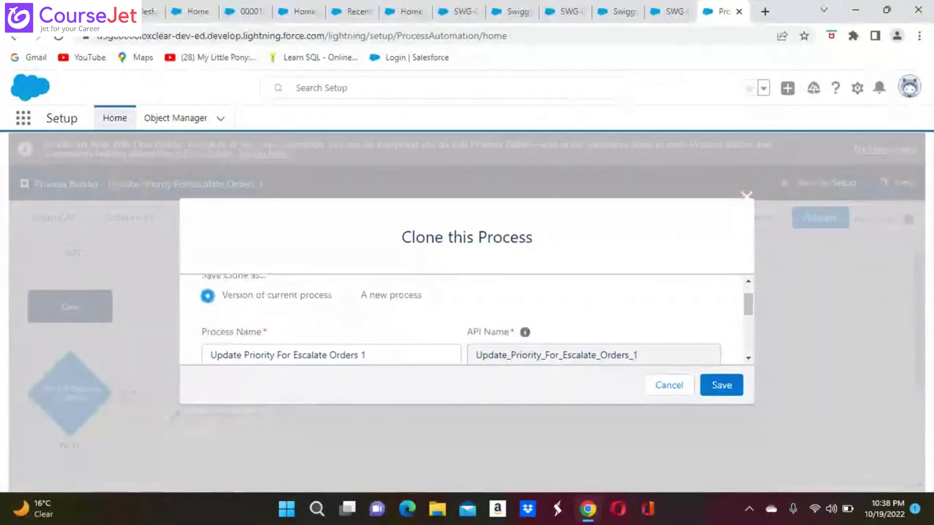
pyautogui.scroll(-2, 467, 321)
pyautogui.scroll(1, 467, 321)
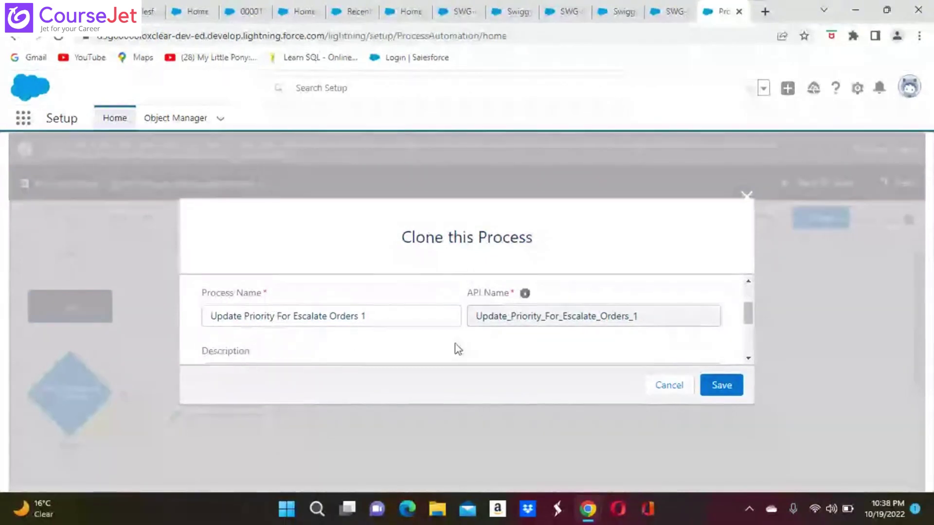
pyautogui.scroll(-3, 458, 349)
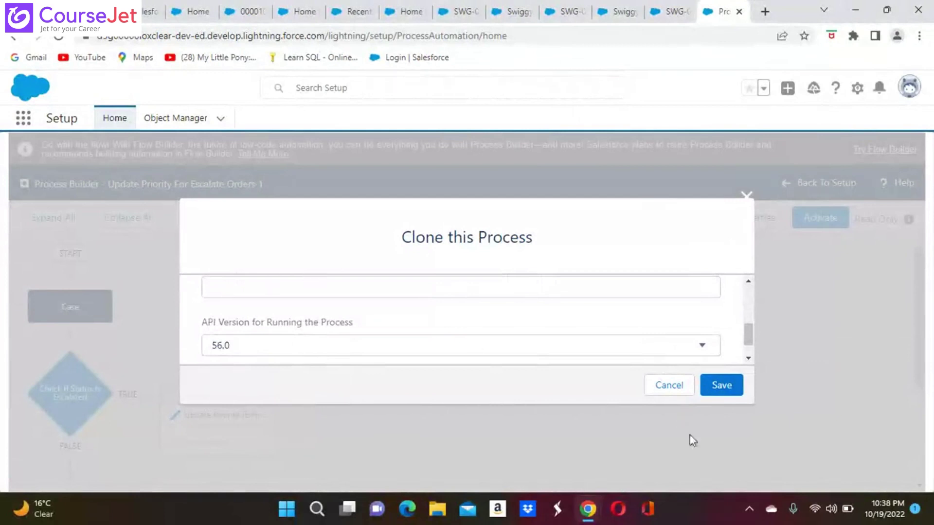
pyautogui.click(722, 386)
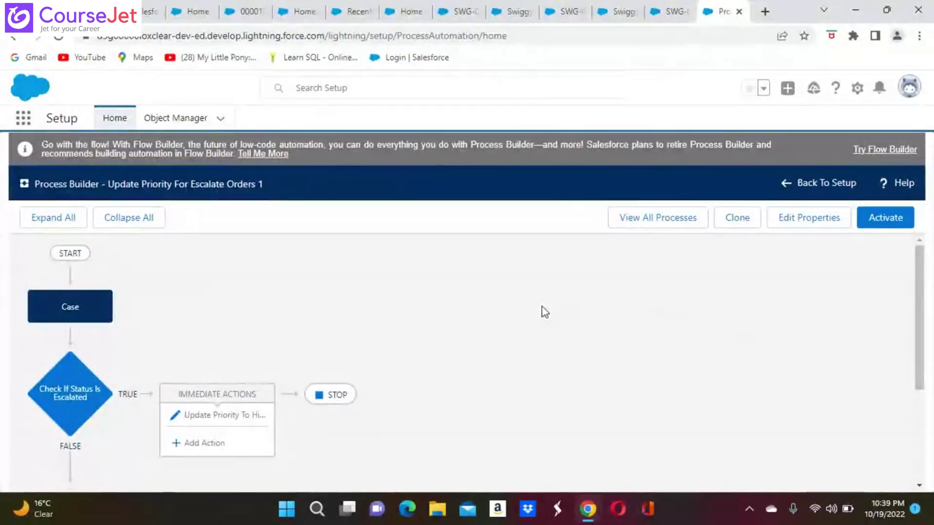
pyautogui.scroll(-2, 503, 309)
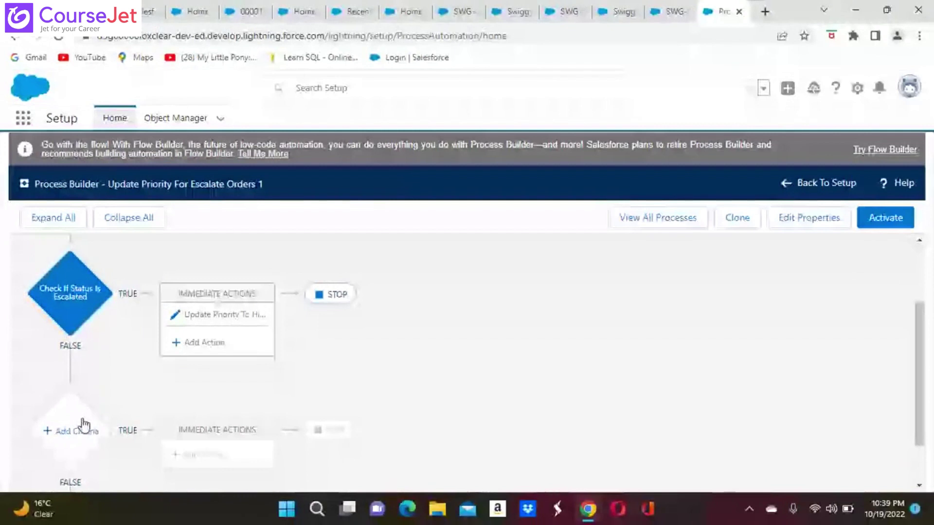
pyautogui.scroll(2, 81, 427)
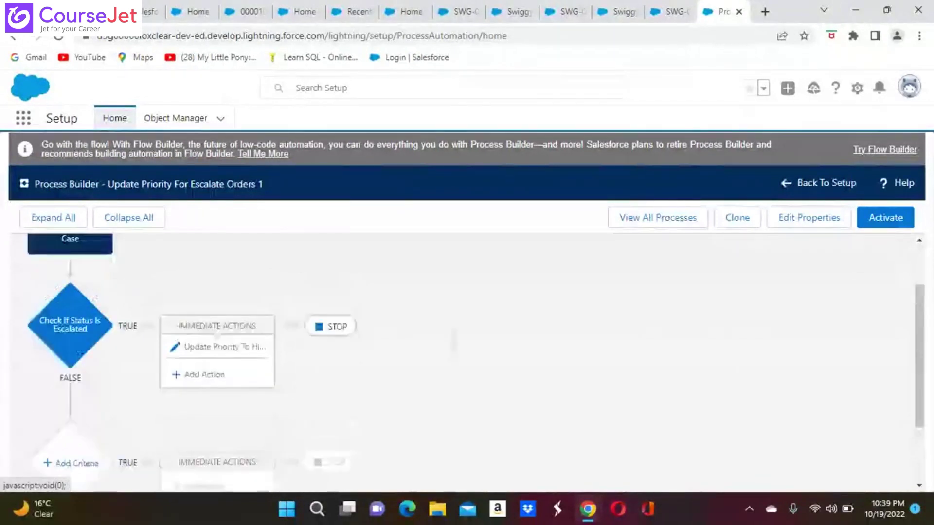
pyautogui.scroll(-3, 71, 330)
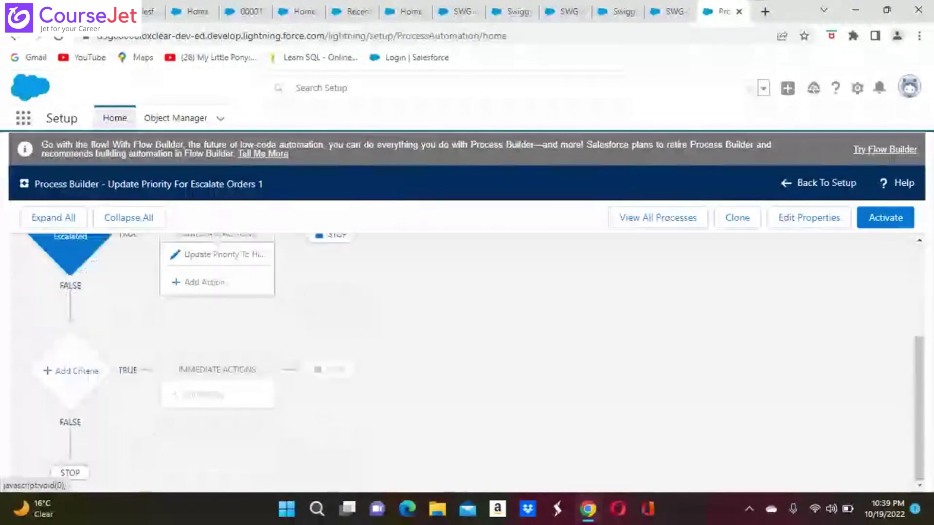
pyautogui.scroll(3, 72, 340)
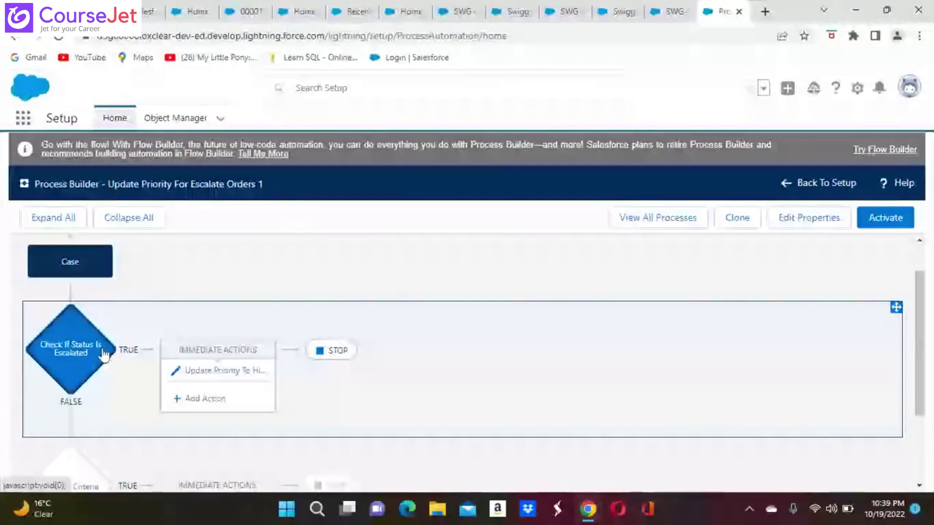
# Step: Review the Check If Status Is Escalated criteria requiring Status equals Escalated
pyautogui.click(73, 357)
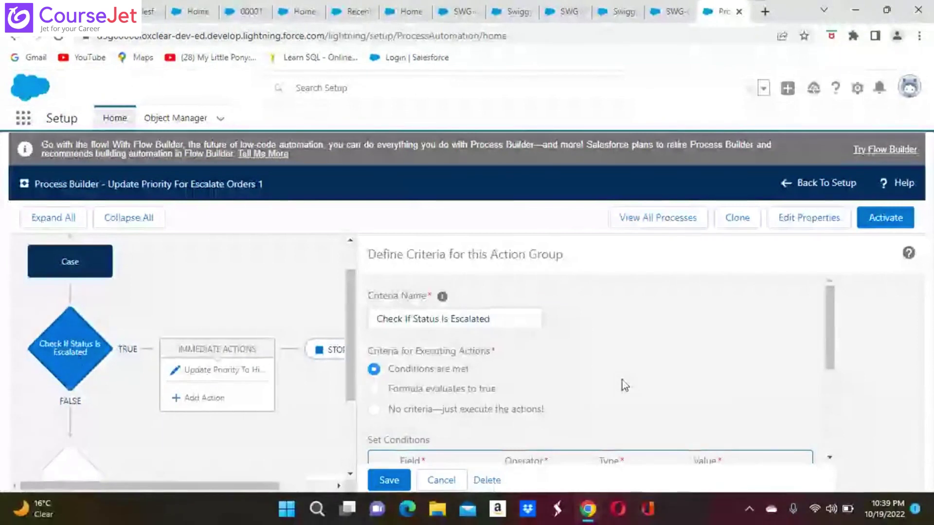
pyautogui.scroll(-2, 622, 380)
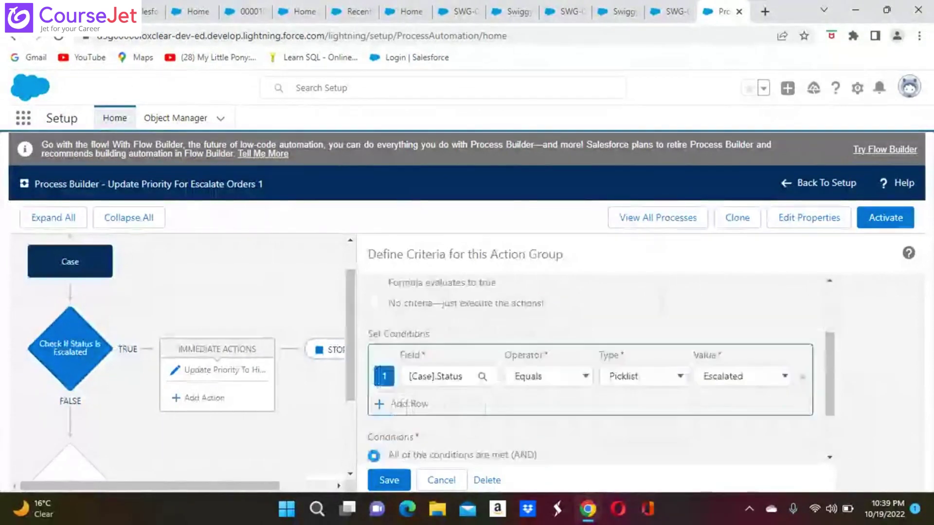
pyautogui.scroll(-1, 590, 370)
pyautogui.scroll(-1, 589, 370)
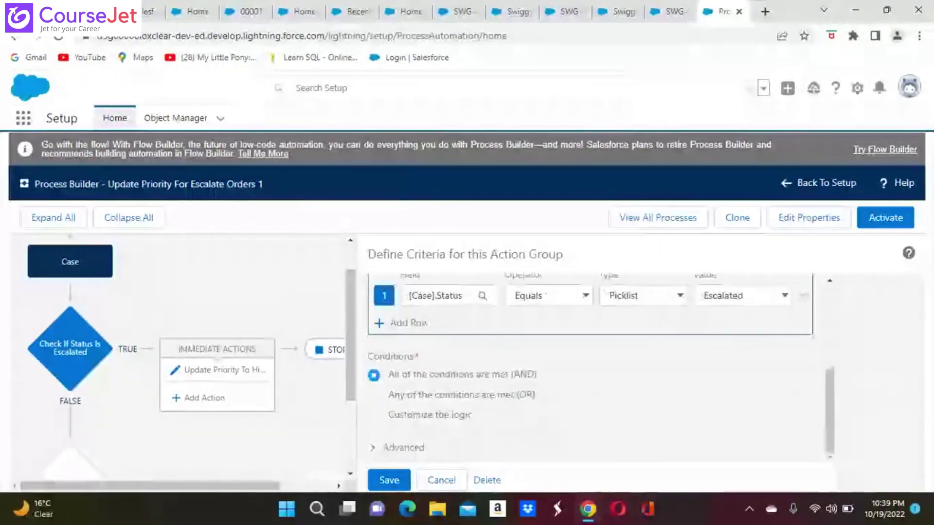
pyautogui.scroll(1, 590, 370)
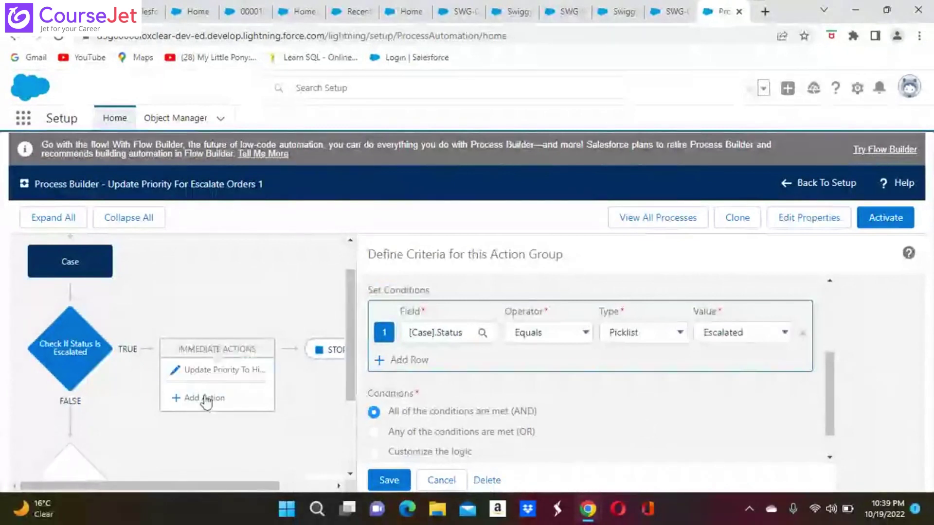
# Step: Inspect the Update Priority To High action setting the Case Priority to High
pyautogui.click(210, 376)
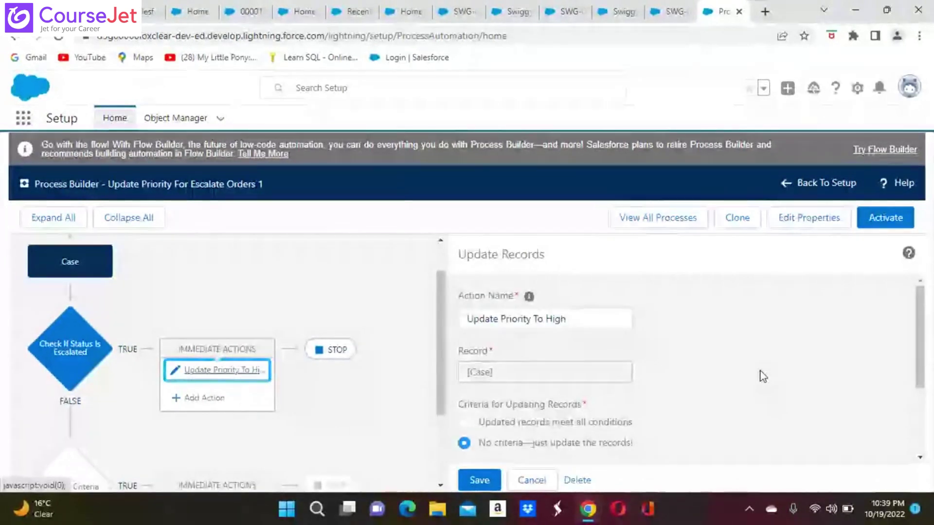
pyautogui.scroll(-2, 762, 376)
pyautogui.scroll(-1, 680, 369)
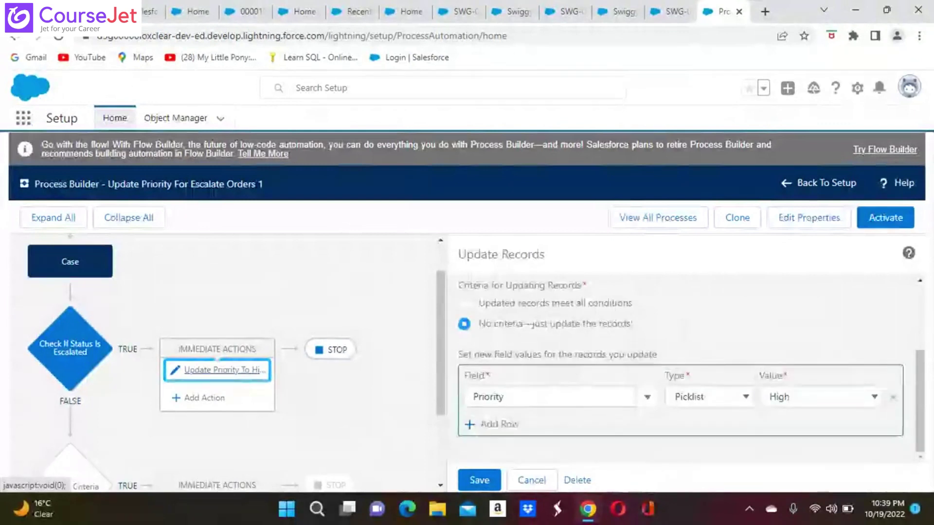